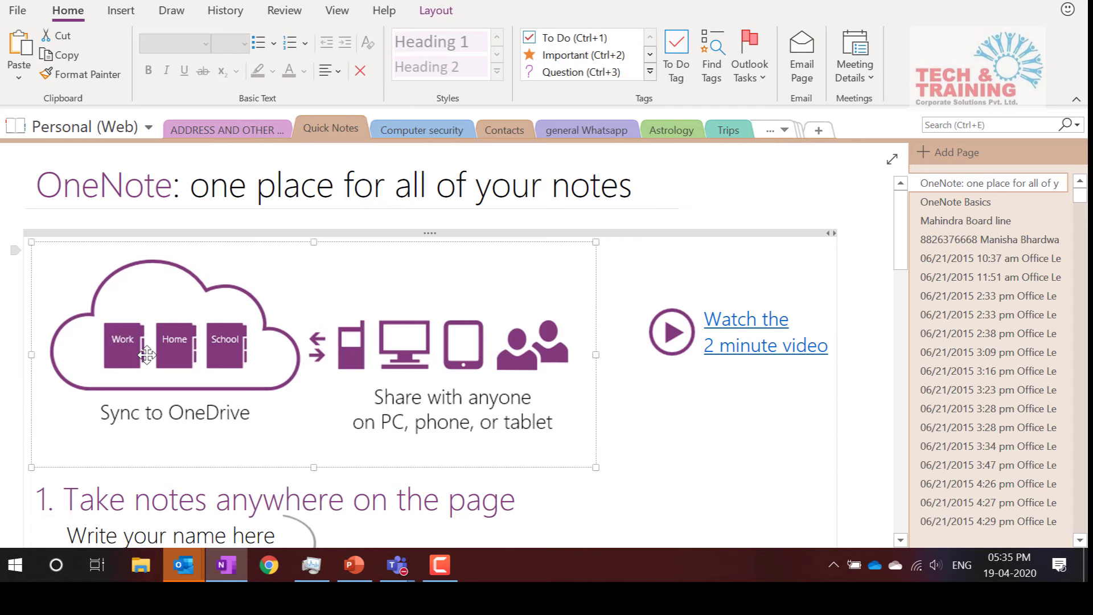
{"action": "left_click", "coordinate": [113, 127]}
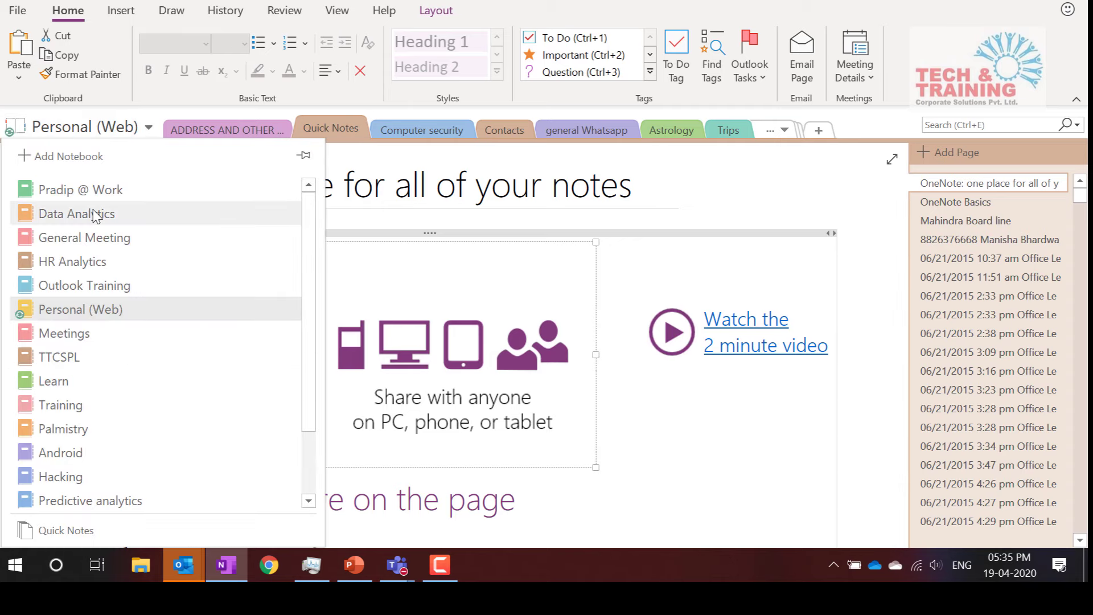
{"action": "scroll", "coordinate": [93, 210], "scroll_direction": "down", "scroll_amount": 1}
{"action": "scroll", "coordinate": [94, 210], "scroll_direction": "up", "scroll_amount": 2}
{"action": "scroll", "coordinate": [93, 210], "scroll_direction": "down", "scroll_amount": 2}
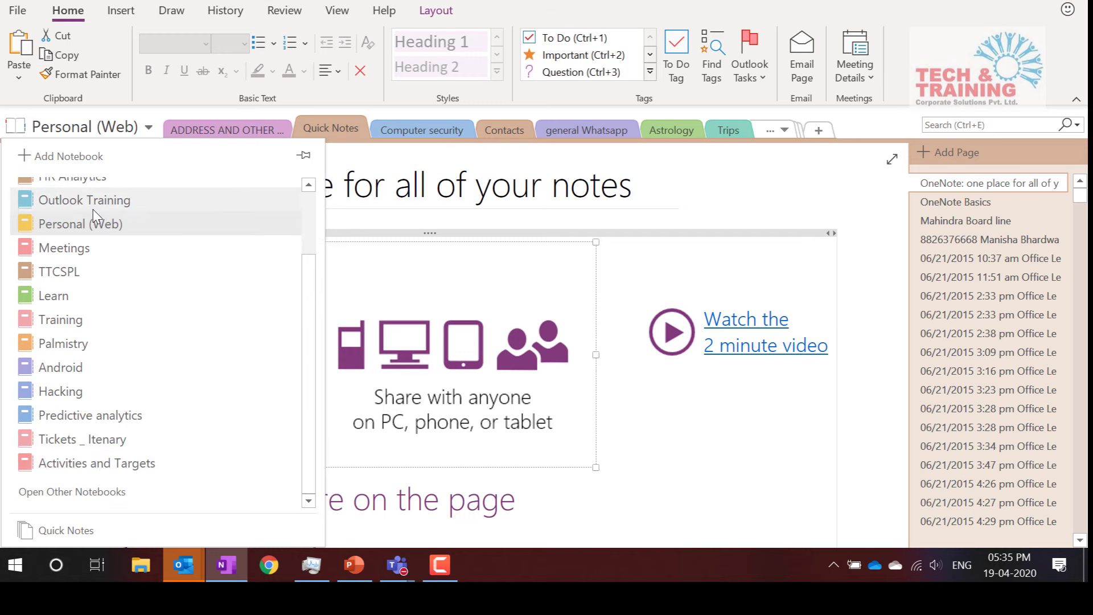
{"action": "scroll", "coordinate": [93, 210], "scroll_direction": "up", "scroll_amount": 2}
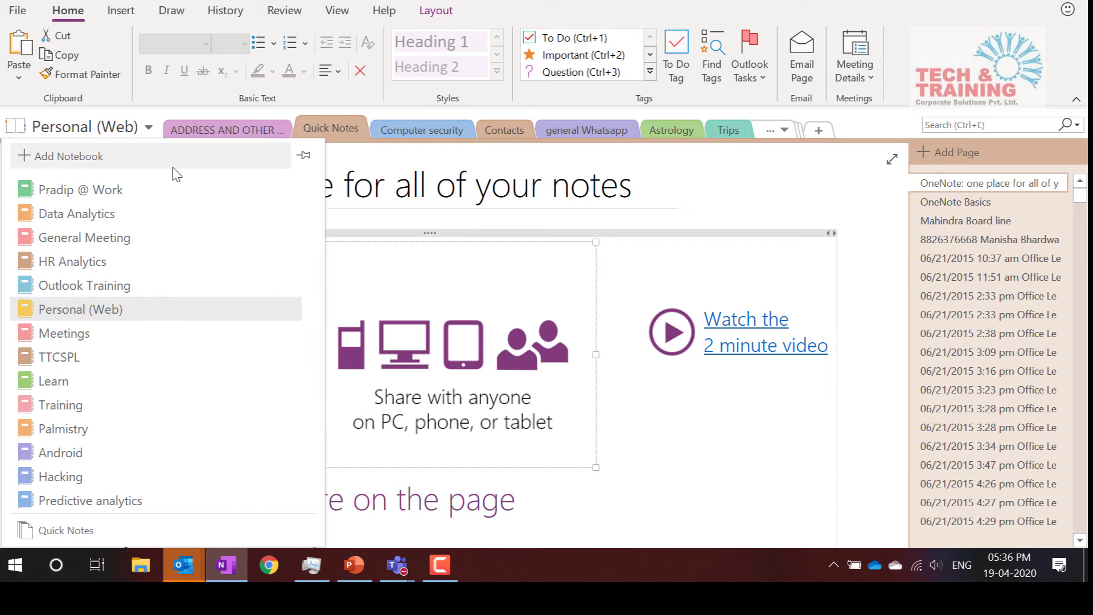
{"action": "left_click", "coordinate": [264, 129]}
{"action": "left_click", "coordinate": [264, 128]}
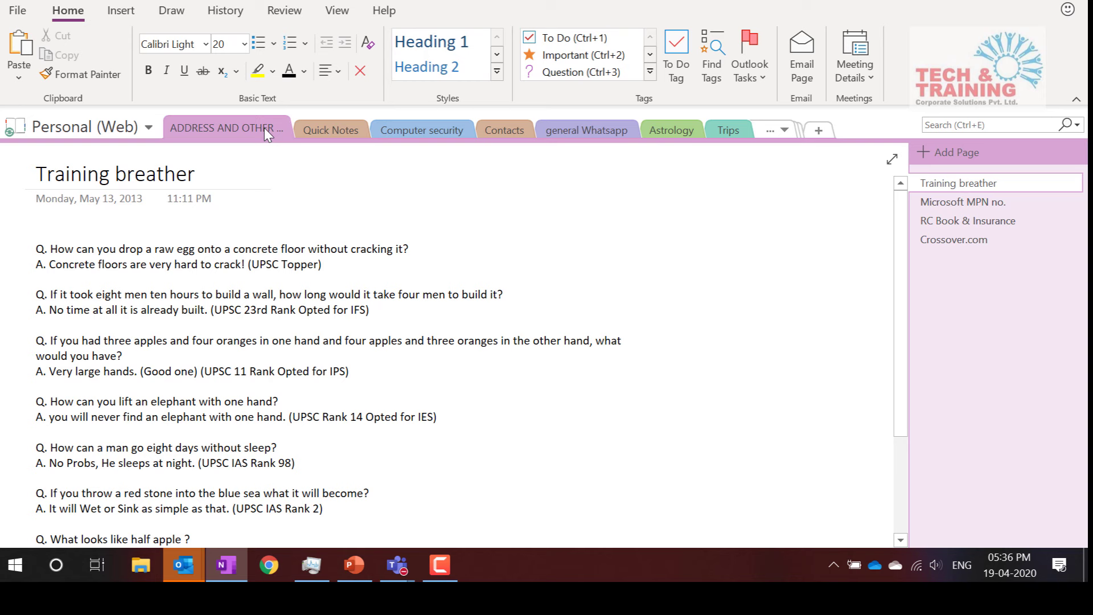
{"action": "left_click", "coordinate": [310, 132]}
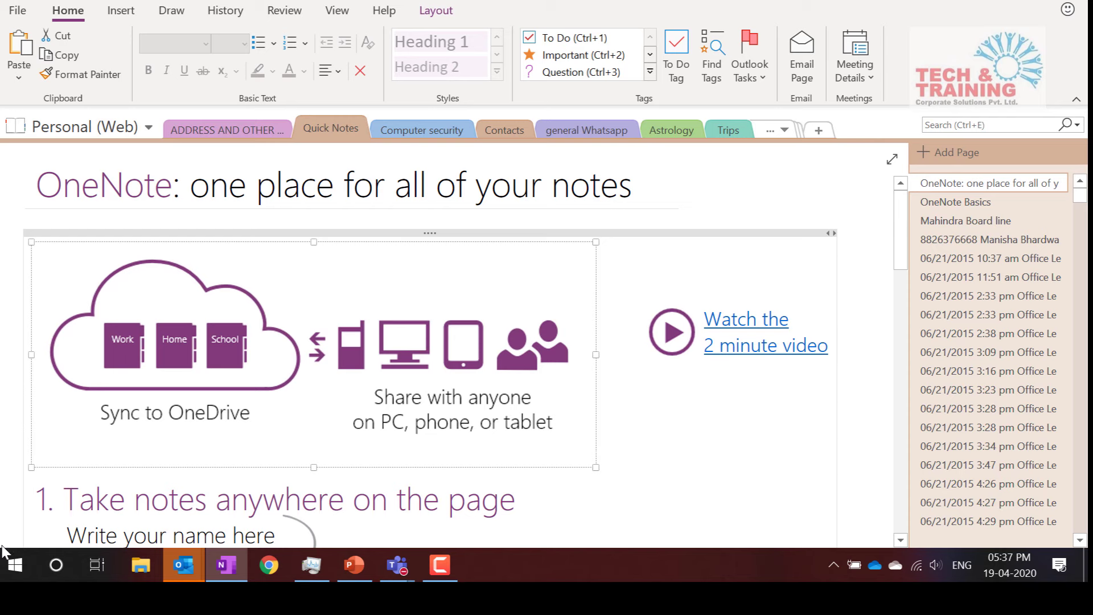
{"action": "left_click", "coordinate": [12, 566]}
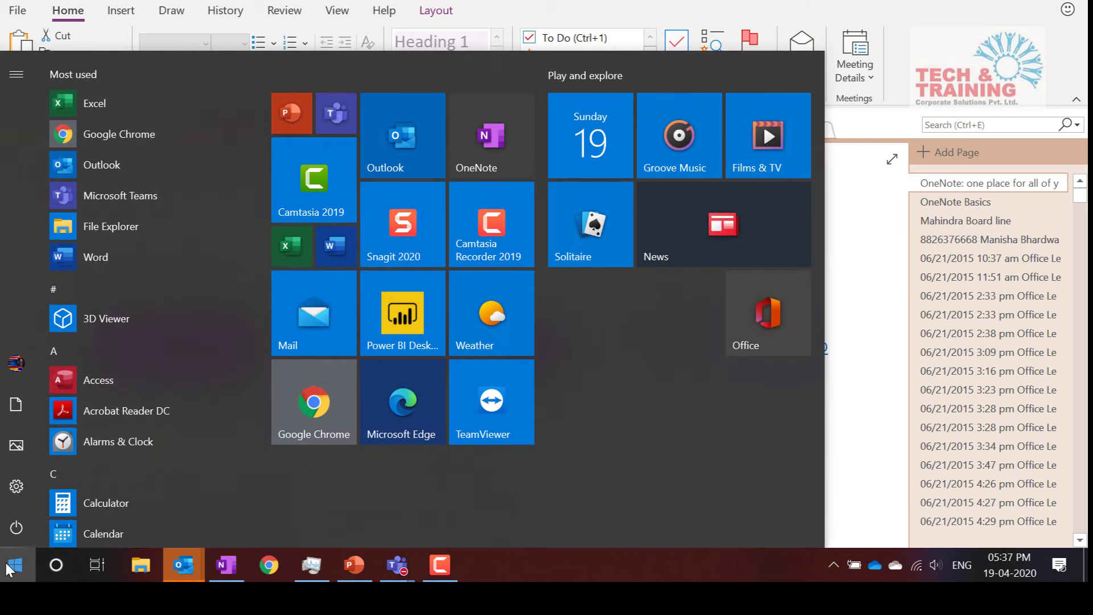
{"action": "type", "text": "one"}
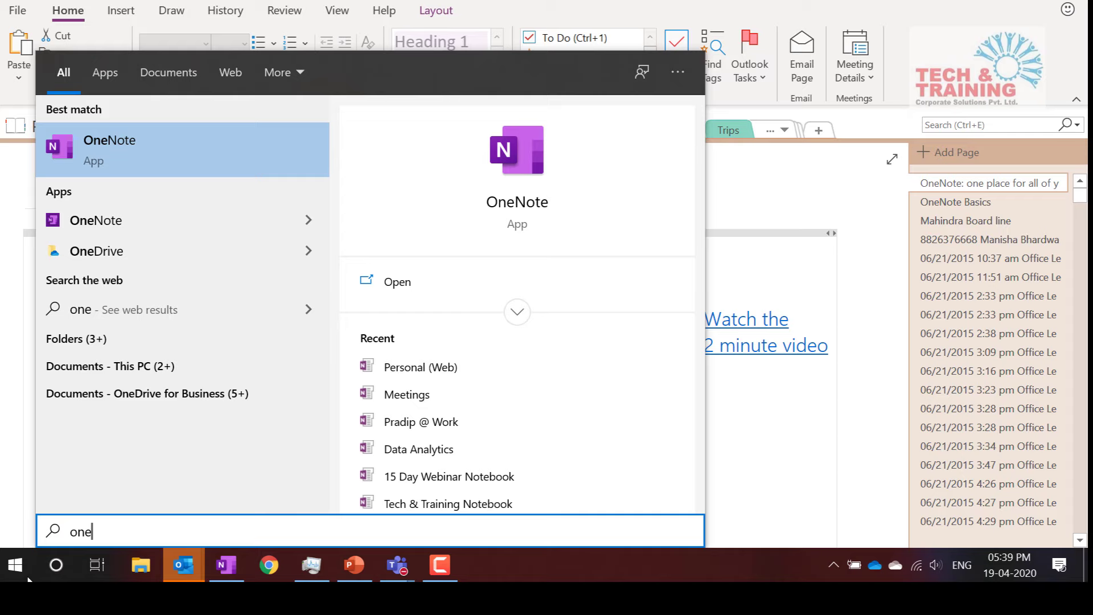
{"action": "left_click", "coordinate": [827, 221]}
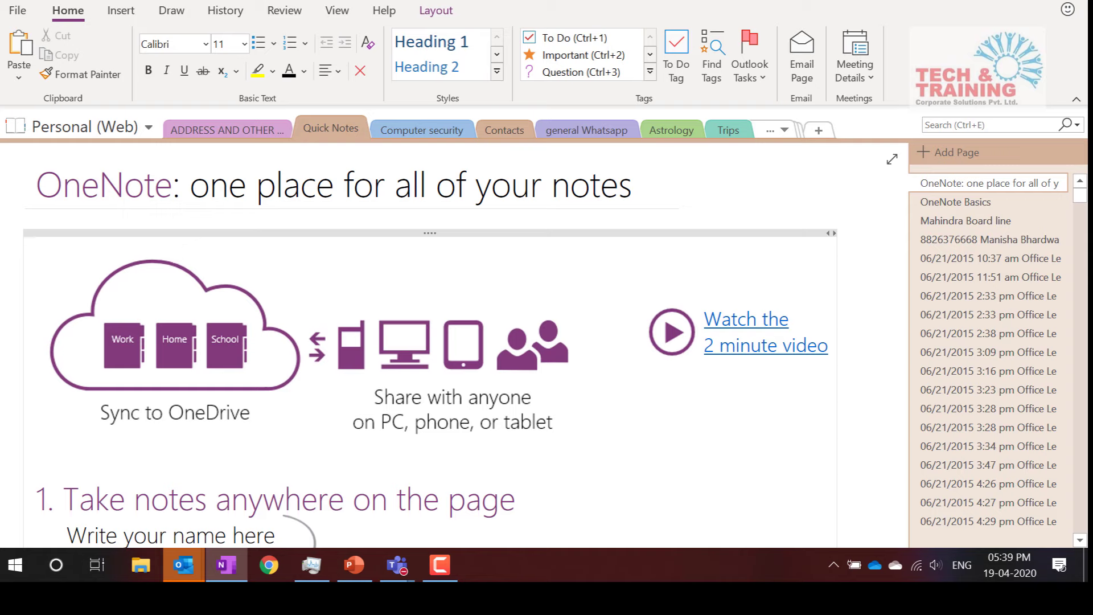
Show the New Notebook page from the File backstage, with OneDrive - Personal as the location
{"action": "left_click", "coordinate": [17, 11]}
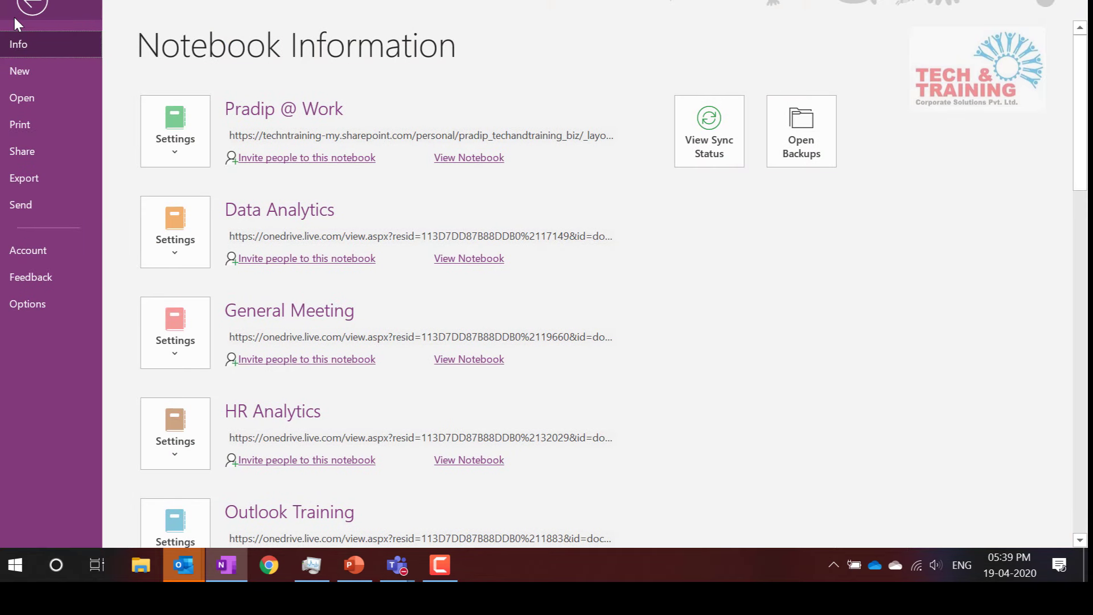
{"action": "left_click", "coordinate": [30, 71]}
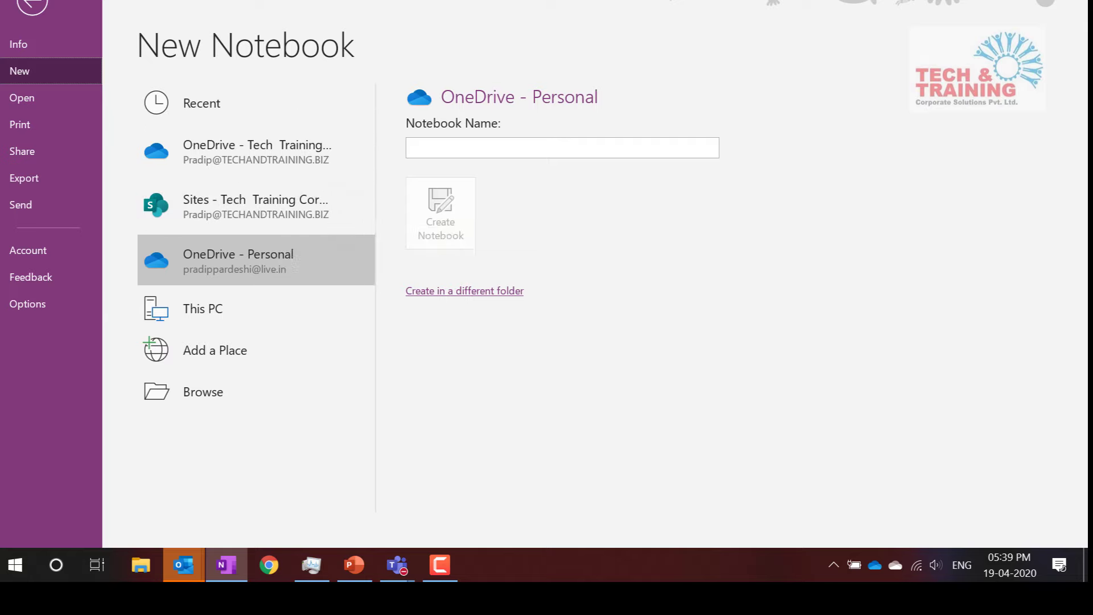
Check the signed-in account, then put the cursor in the empty Notebook Name box
{"action": "left_click", "coordinate": [836, 3]}
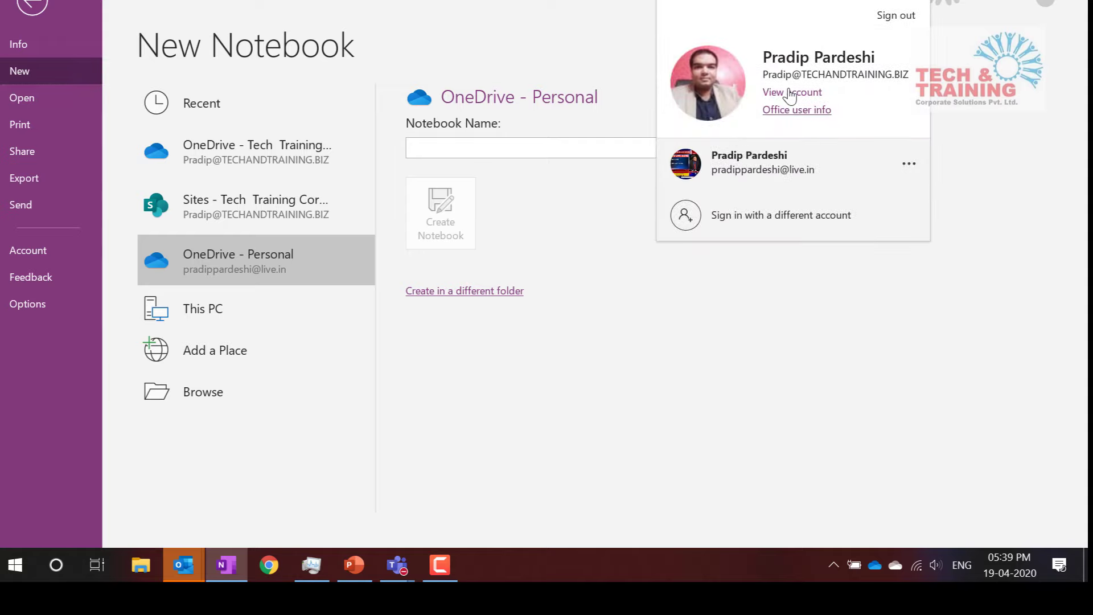
{"action": "left_click", "coordinate": [683, 339]}
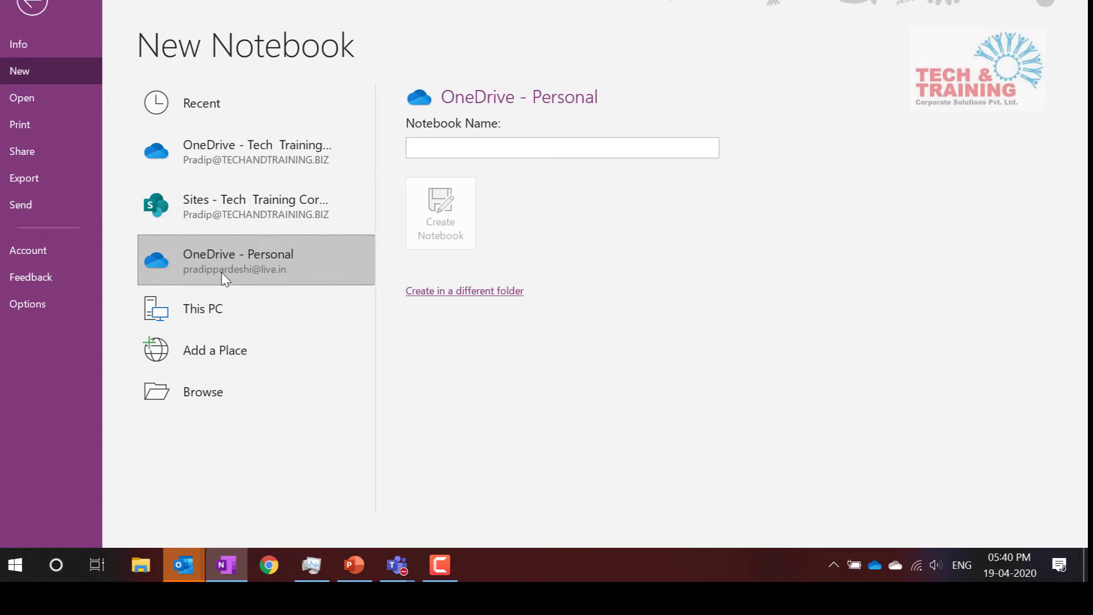
{"action": "left_click", "coordinate": [481, 150]}
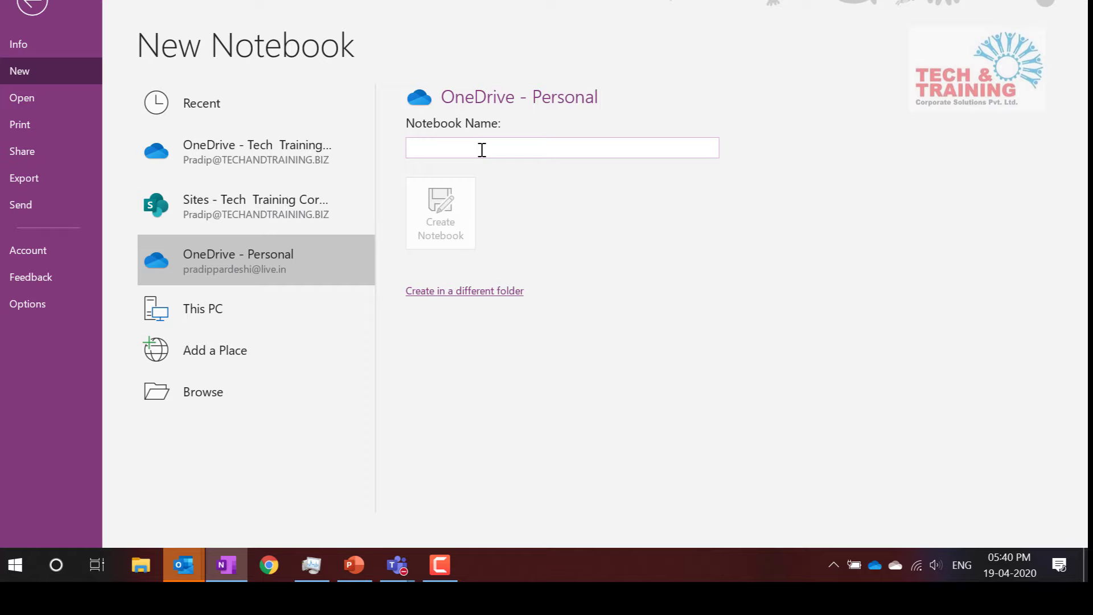
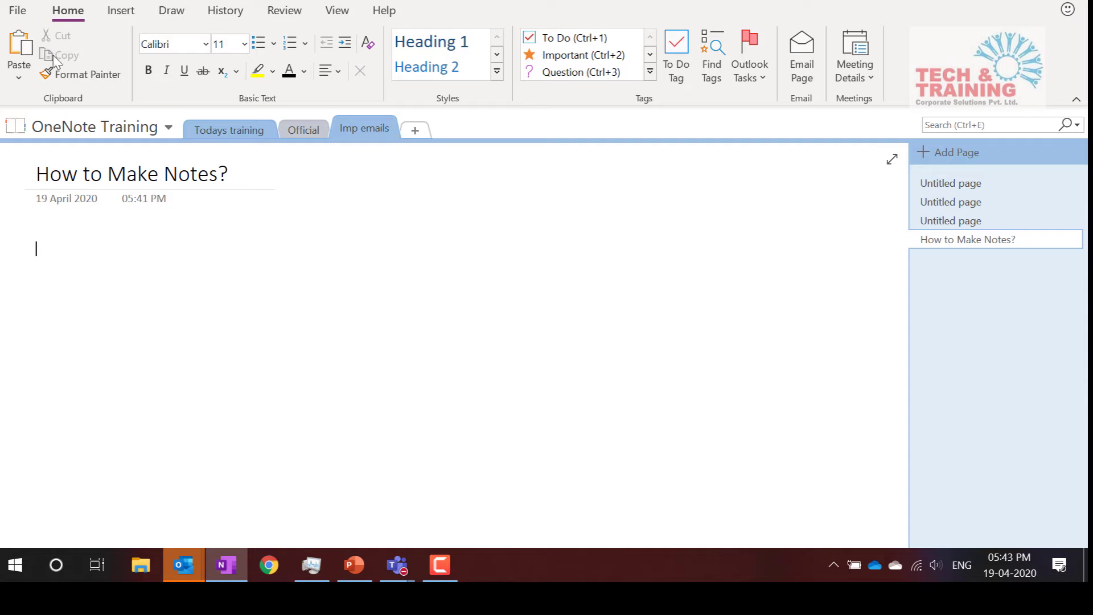
Start an audio recording on the How to Make Notes? page from the Insert tab
{"action": "left_click", "coordinate": [127, 17]}
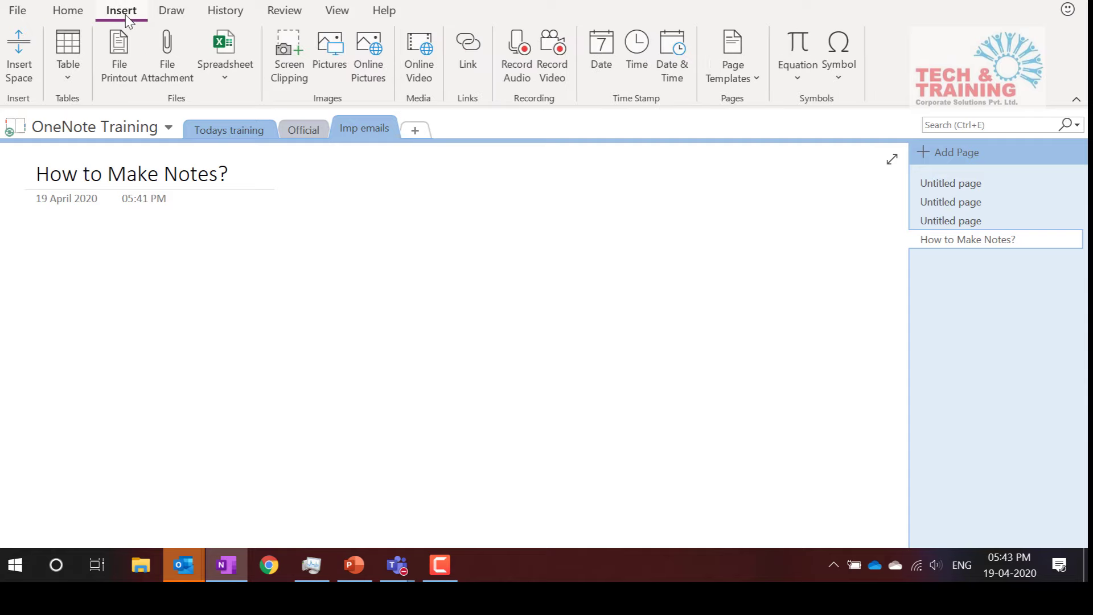
{"action": "left_click", "coordinate": [518, 68]}
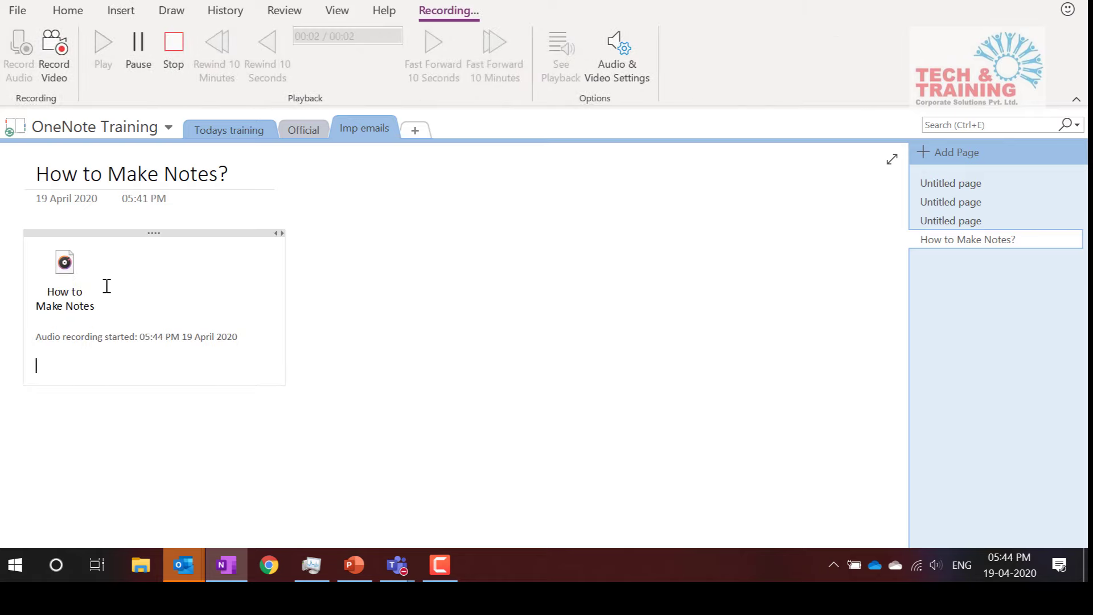
{"action": "left_click", "coordinate": [125, 15]}
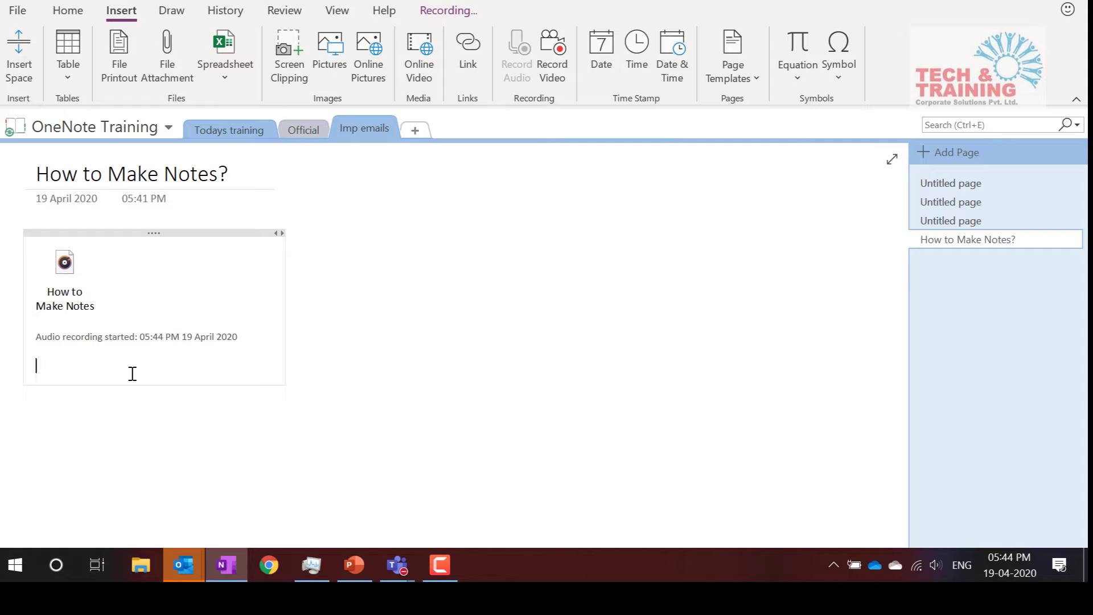
Type Notes 1, Notes 2 and Notes 3 on separate lines below the recording
{"action": "type", "text": "Notes 1"}
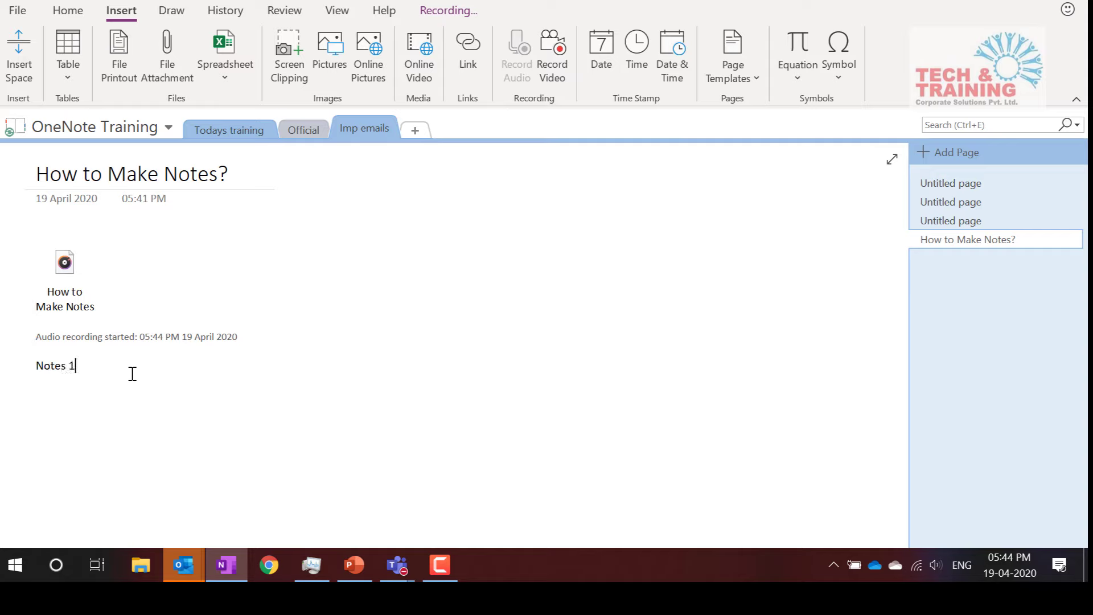
{"action": "key", "text": "Return"}
{"action": "type", "text": "Notes "}
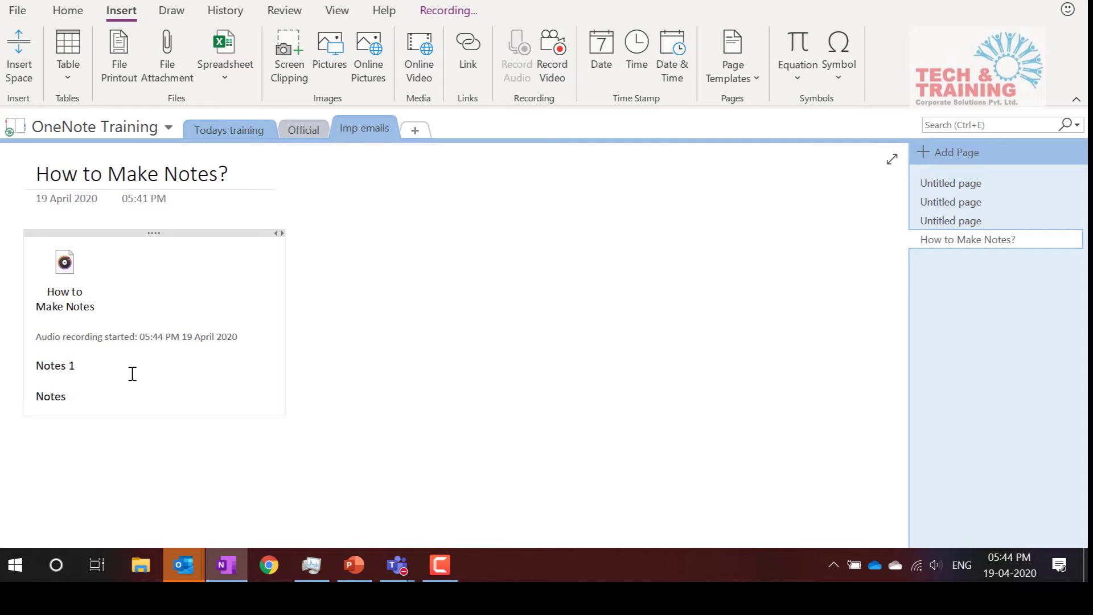
{"action": "type", "text": "2"}
{"action": "key", "text": "Return"}
{"action": "type", "text": "Notes 3"}
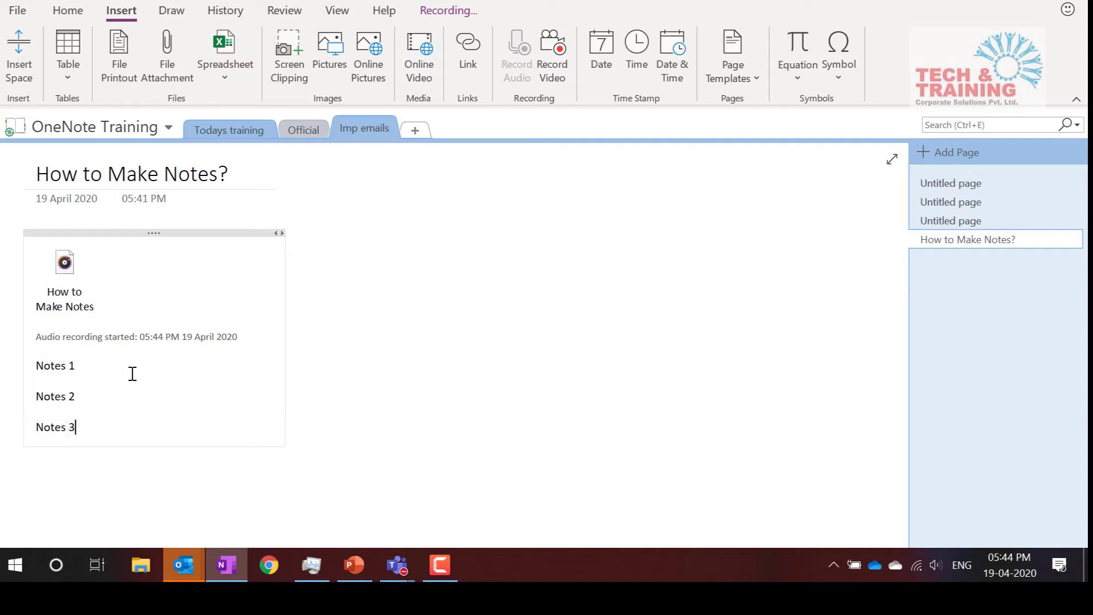
{"action": "key", "text": "Return"}
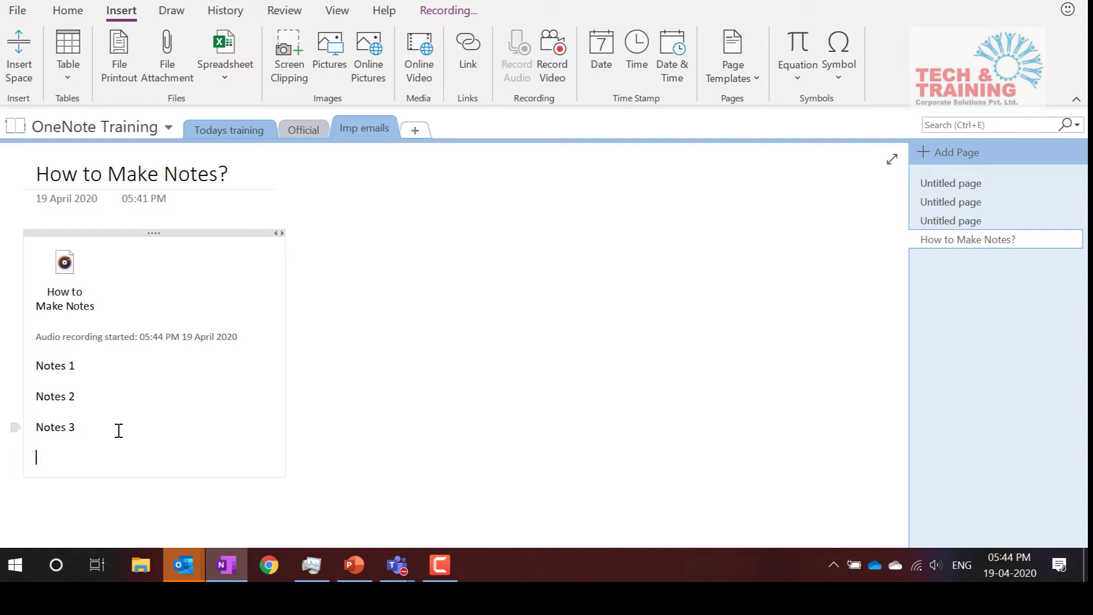
Copy 17 apr 1158 am.xlsx from the Webinar content folder, then return to OneNote
{"action": "left_click_drag", "start_coordinate": [118, 431], "coordinate": [142, 569]}
{"action": "left_click", "coordinate": [143, 575]}
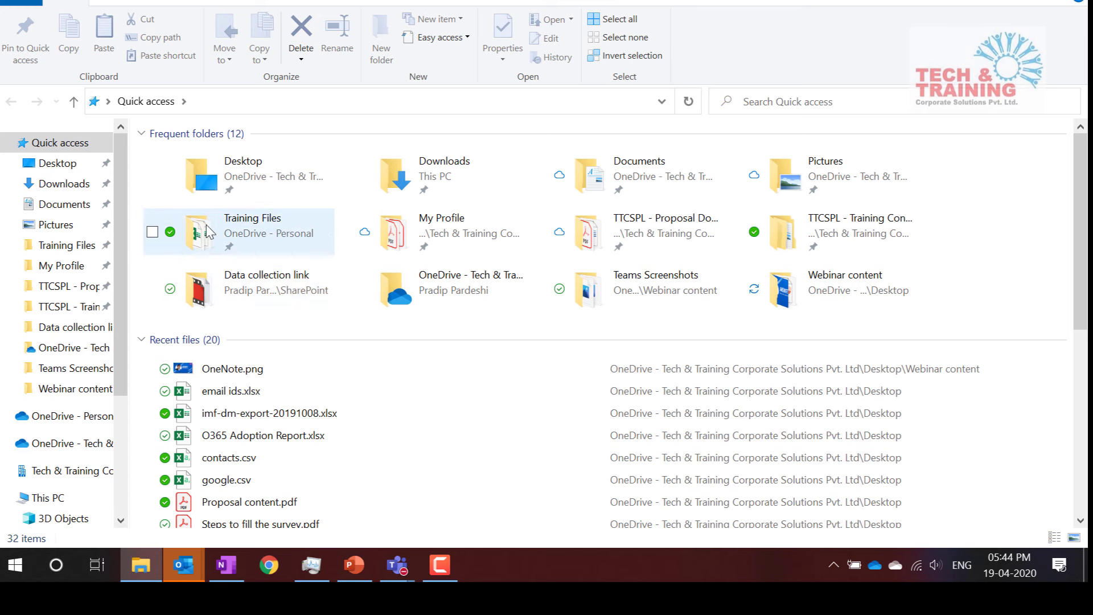
{"action": "double_click", "coordinate": [831, 293]}
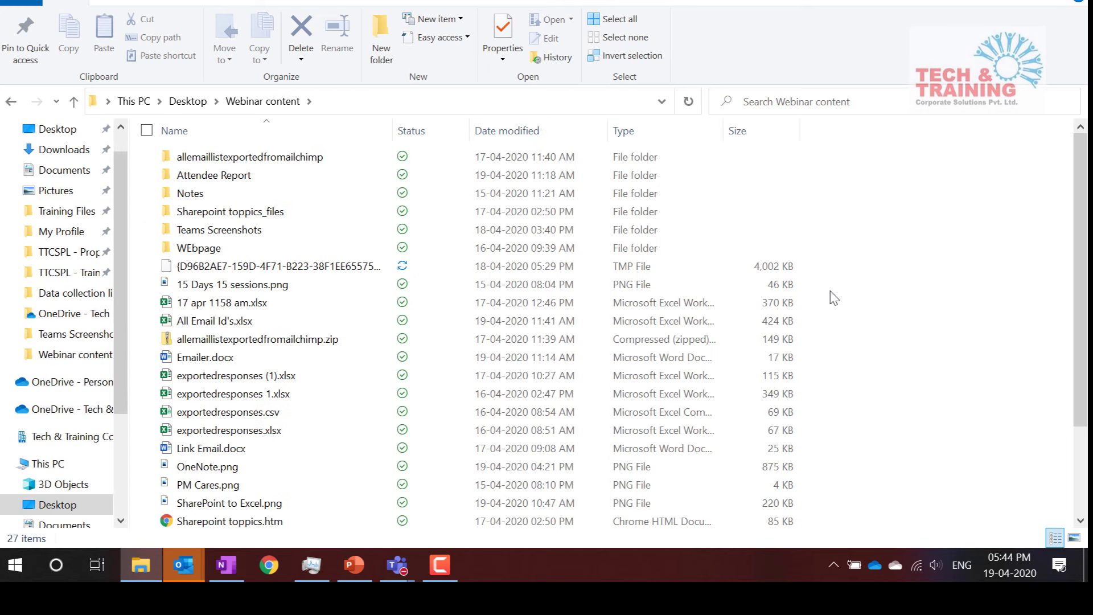
{"action": "left_click", "coordinate": [272, 307]}
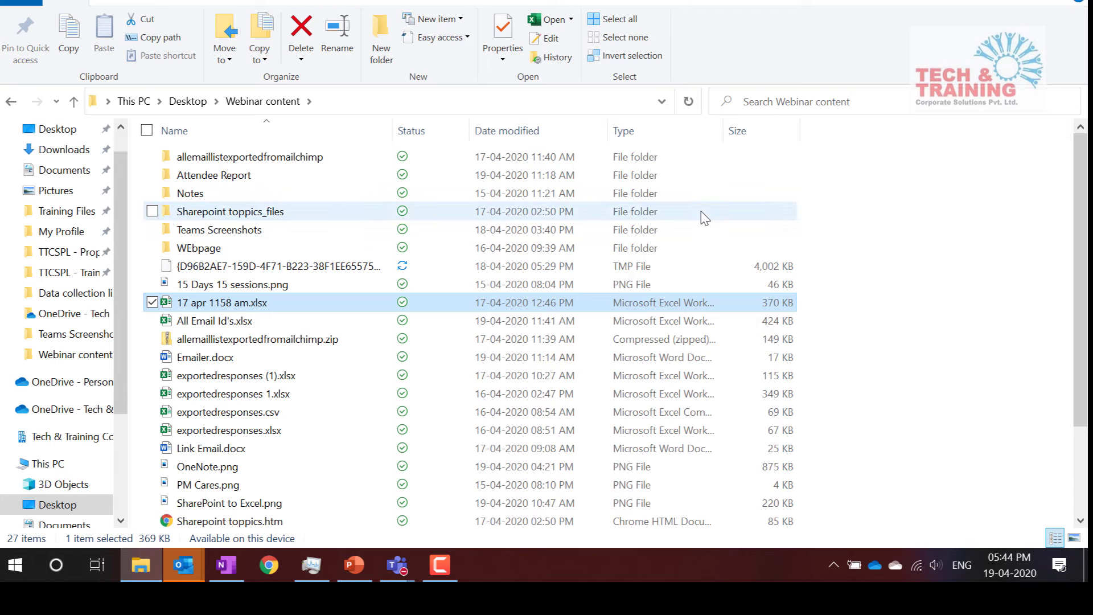
{"action": "key", "text": "ctrl+c"}
{"action": "key", "text": "alt+Tab"}
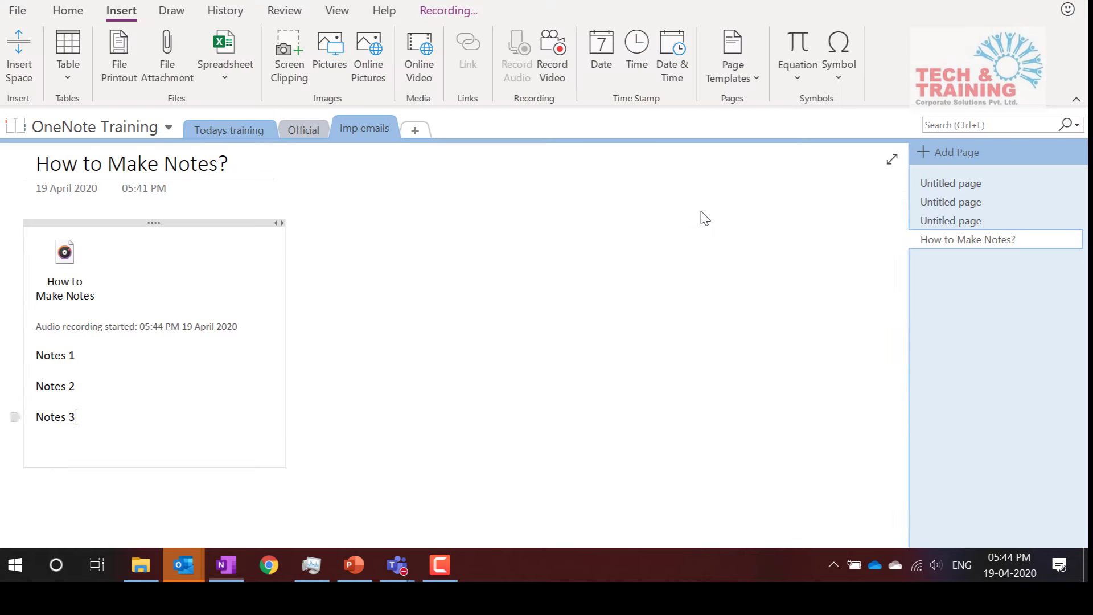
Paste 17 apr 1158 am.xlsx below Notes 3 as an attached file, then switch to Chrome
{"action": "left_click", "coordinate": [103, 448]}
{"action": "key", "text": "ctrl+v"}
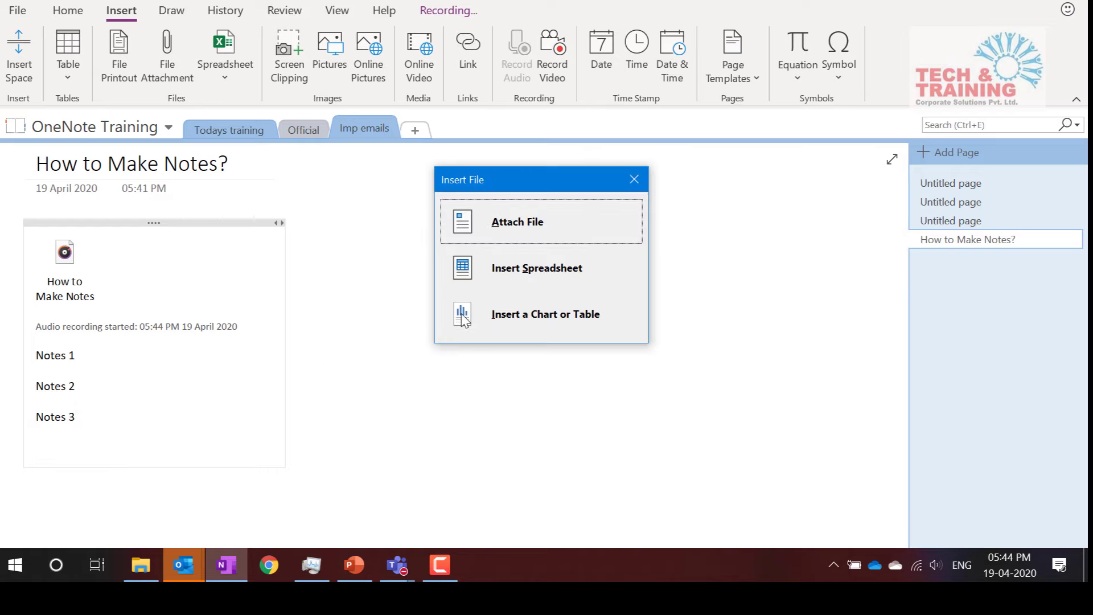
{"action": "left_click", "coordinate": [533, 236]}
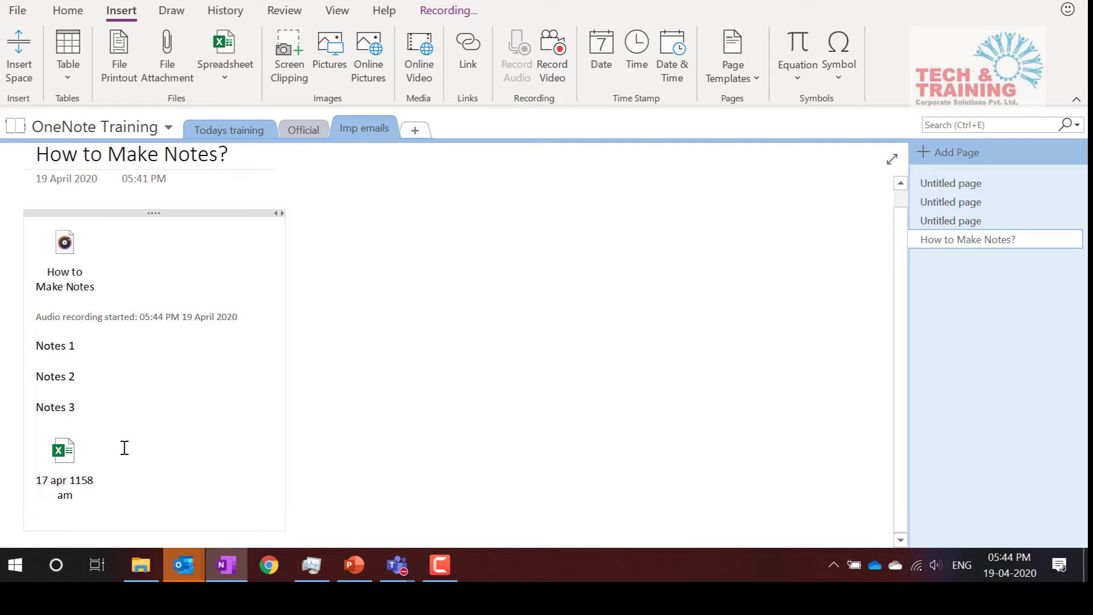
{"action": "left_click", "coordinate": [270, 565]}
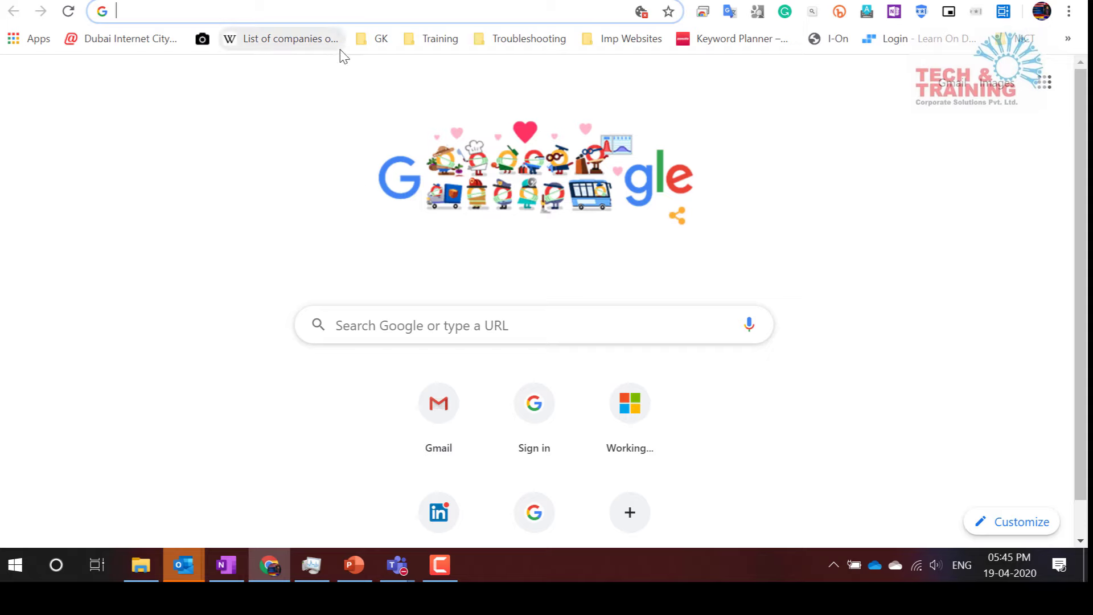
Search Google for 'world population' and open the Worldometer World Population result
{"action": "left_click", "coordinate": [314, 12]}
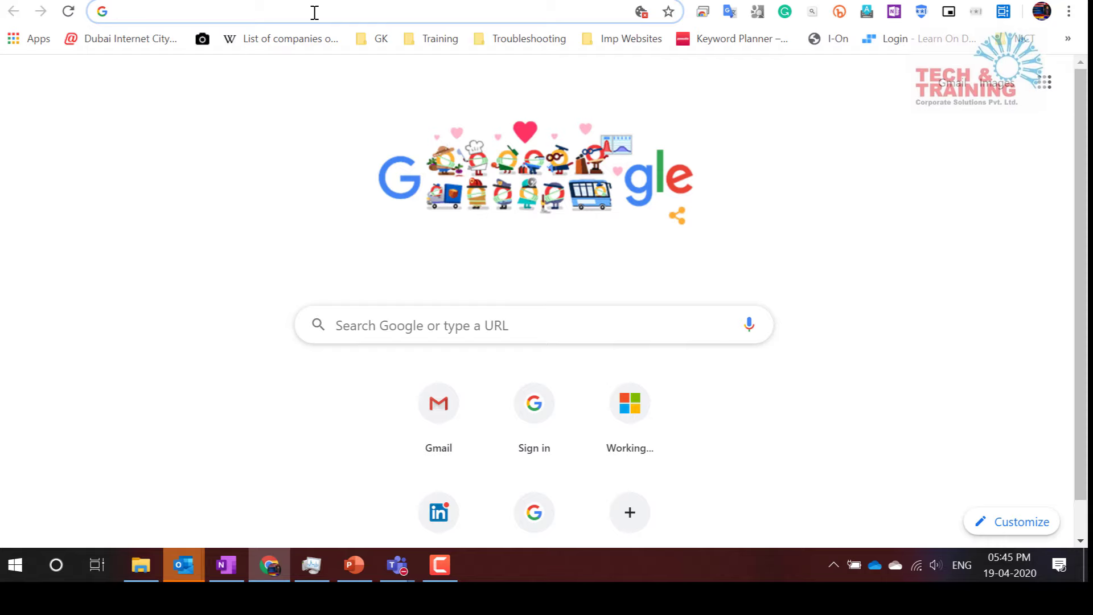
{"action": "type", "text": "one note"}
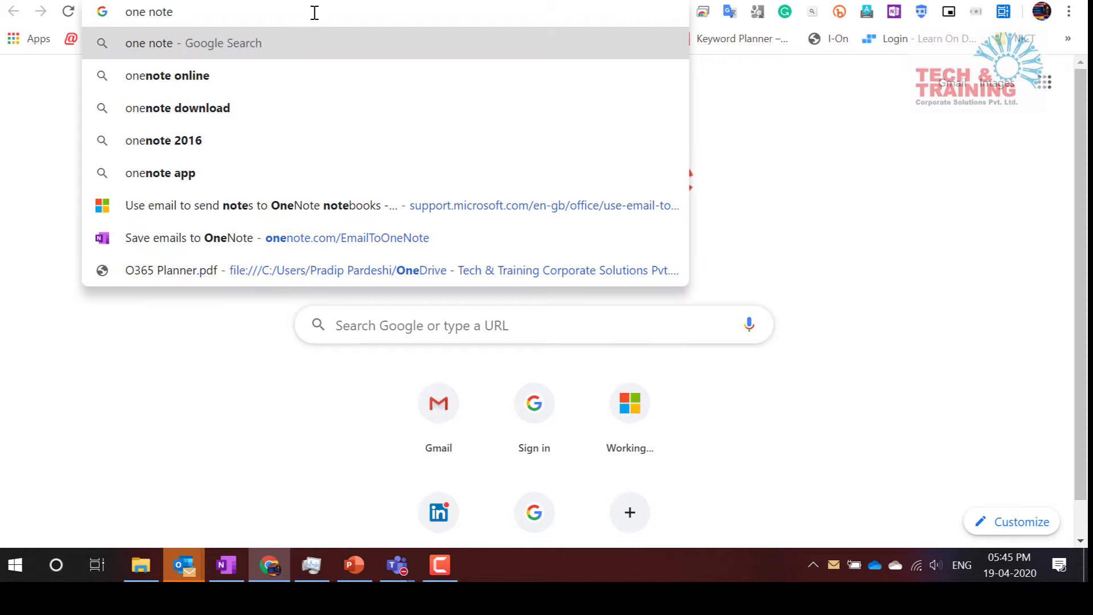
{"action": "key", "text": "BackSpace"}
{"action": "key", "text": "BackSpace"}
{"action": "key", "text": "BackSpace"}
{"action": "key", "text": "BackSpace"}
{"action": "key", "text": "BackSpace"}
{"action": "key", "text": "BackSpace"}
{"action": "key", "text": "BackSpace"}
{"action": "key", "text": "BackSpace"}
{"action": "key", "text": "BackSpace"}
{"action": "type", "text": "world"}
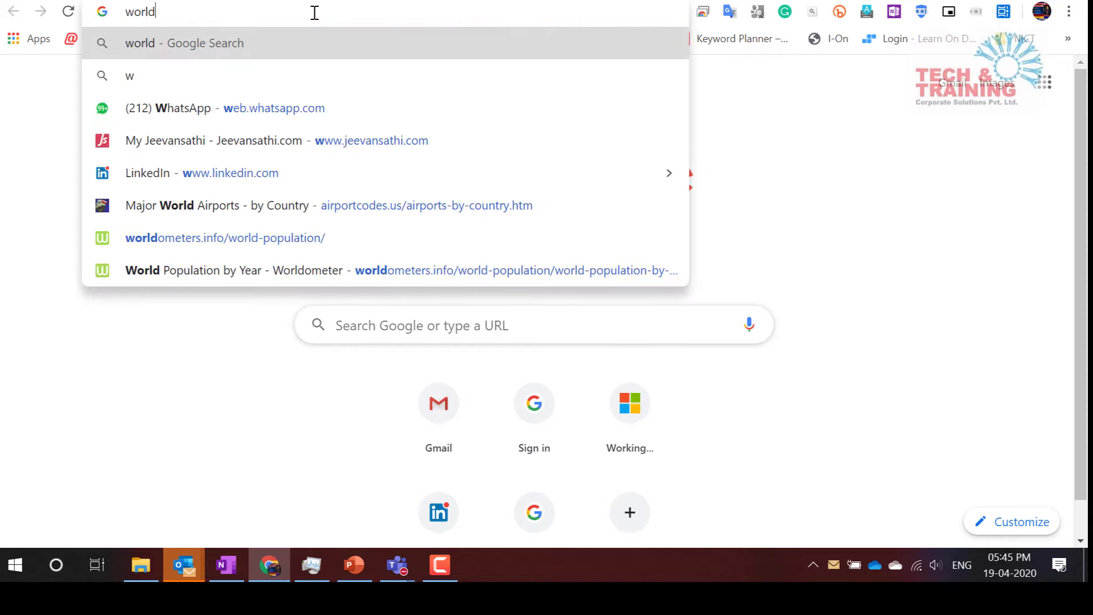
{"action": "type", "text": " popu"}
{"action": "key", "text": "BackSpace"}
{"action": "key", "text": "BackSpace"}
{"action": "type", "text": "p"}
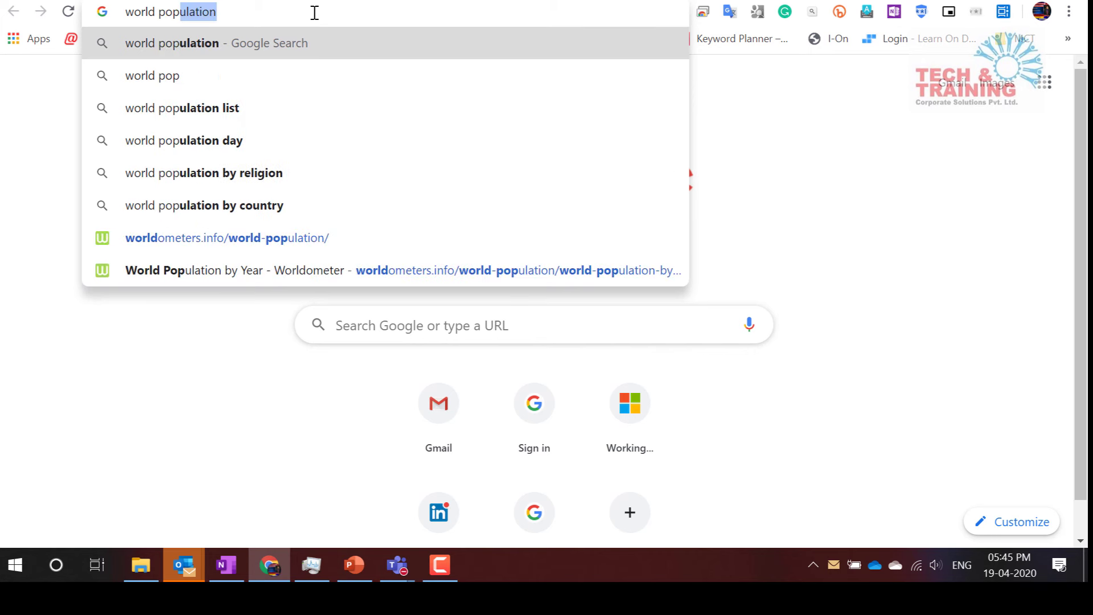
{"action": "type", "text": "ulat"}
{"action": "key", "text": "Return"}
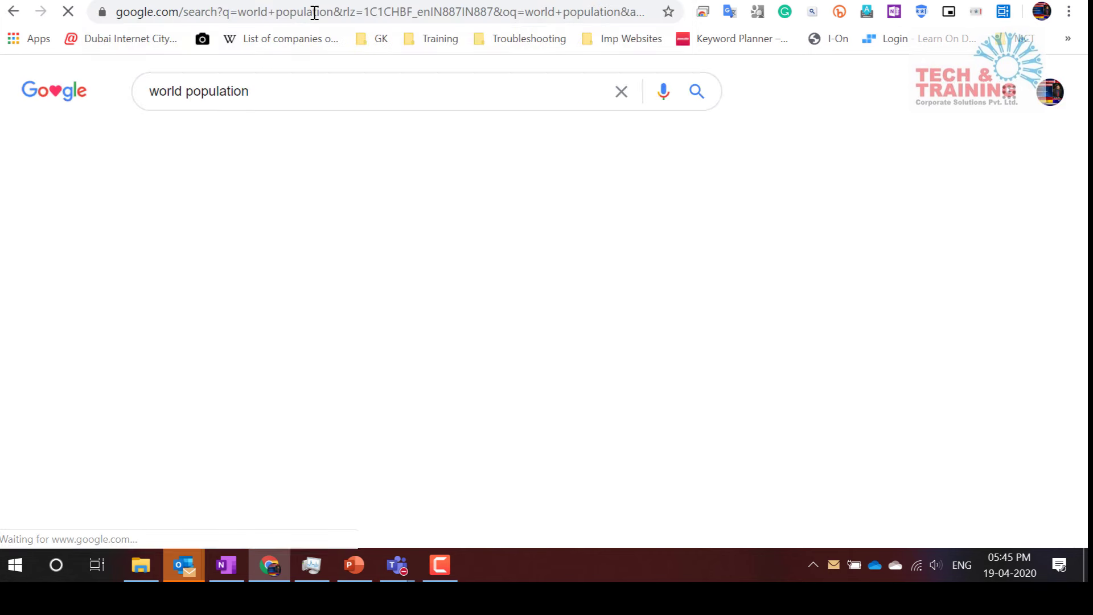
{"action": "scroll", "coordinate": [513, 296], "scroll_direction": "down", "scroll_amount": 4}
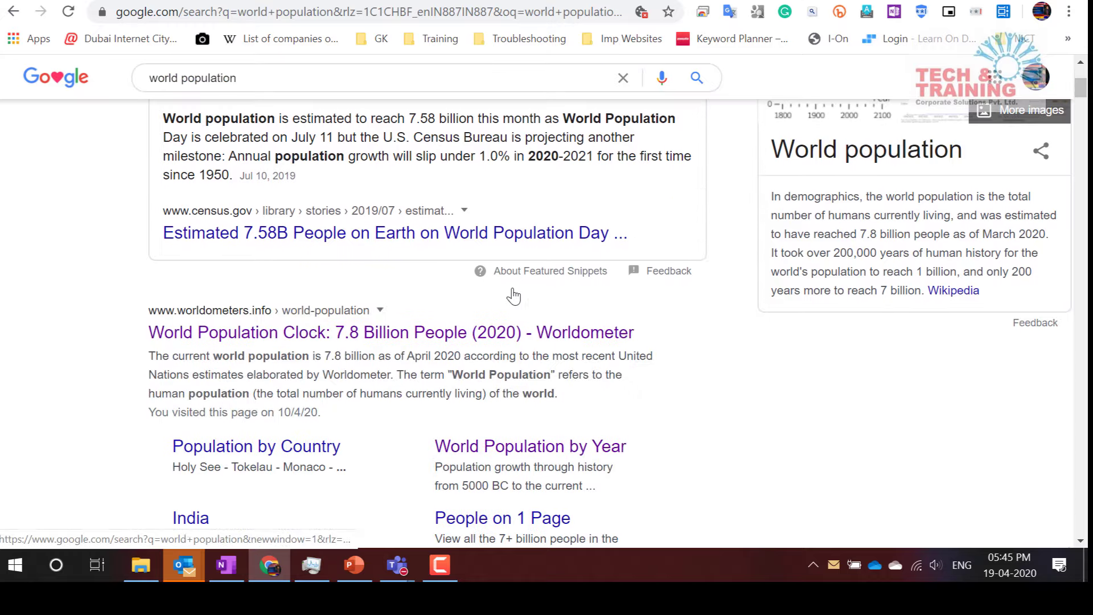
{"action": "left_click", "coordinate": [404, 336]}
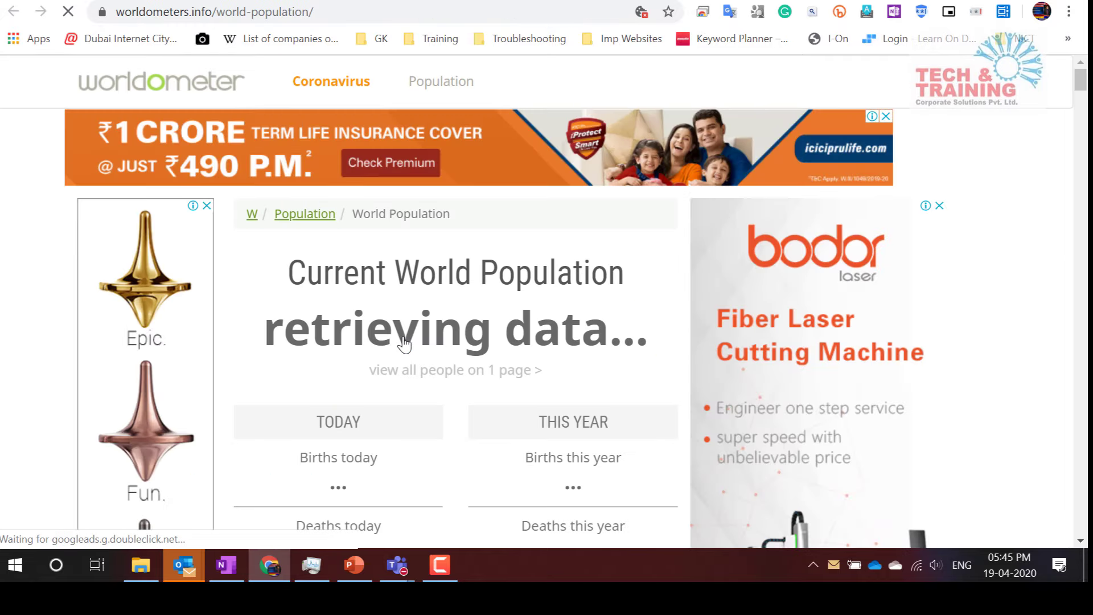
Copy the 10 Billion (2057) milestone heading and sentence, then go back to OneNote
{"action": "scroll", "coordinate": [404, 342], "scroll_direction": "down", "scroll_amount": 2}
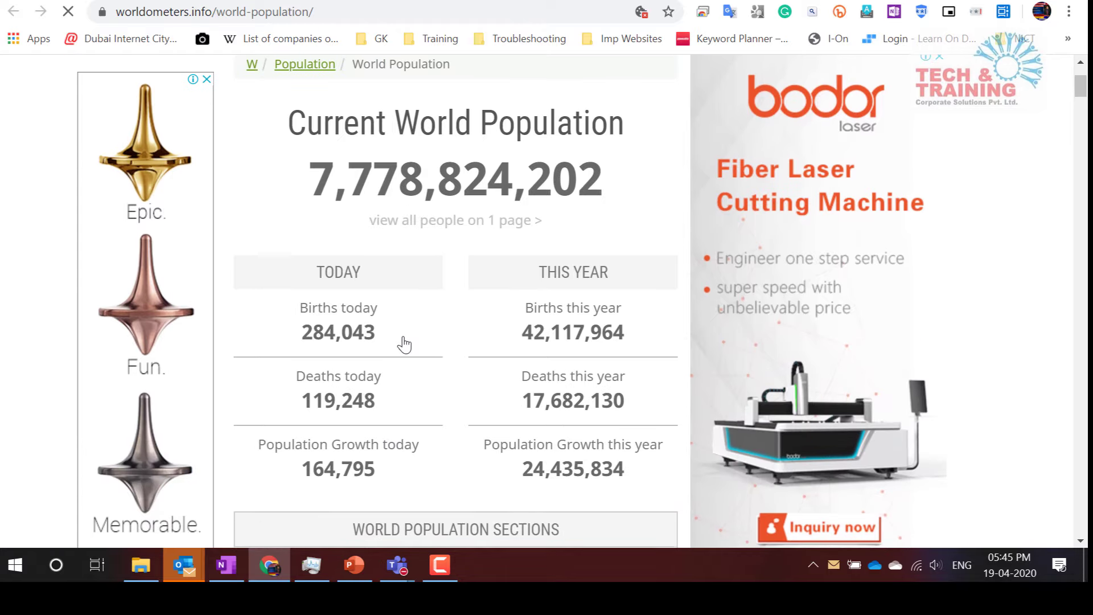
{"action": "scroll", "coordinate": [404, 341], "scroll_direction": "down", "scroll_amount": 13}
{"action": "scroll", "coordinate": [403, 343], "scroll_direction": "down", "scroll_amount": 15}
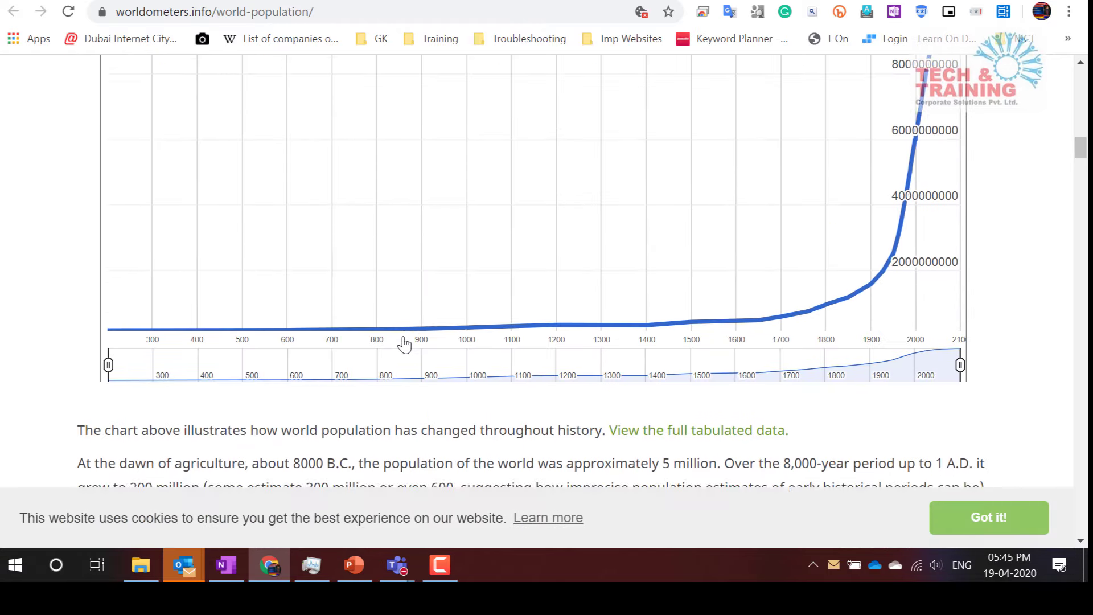
{"action": "scroll", "coordinate": [404, 344], "scroll_direction": "down", "scroll_amount": 20}
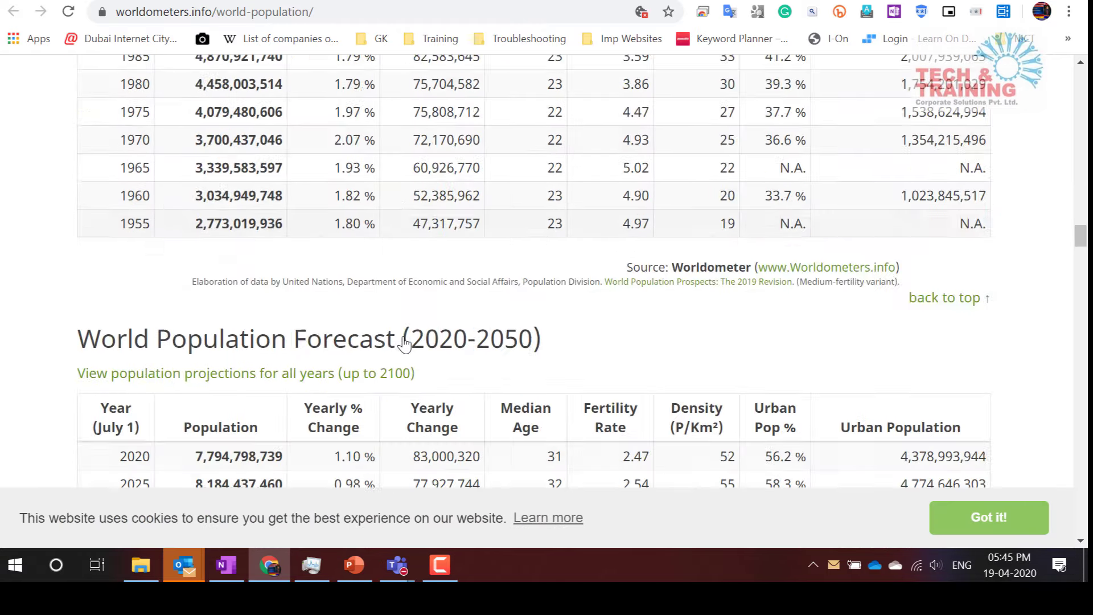
{"action": "scroll", "coordinate": [404, 344], "scroll_direction": "down", "scroll_amount": 20}
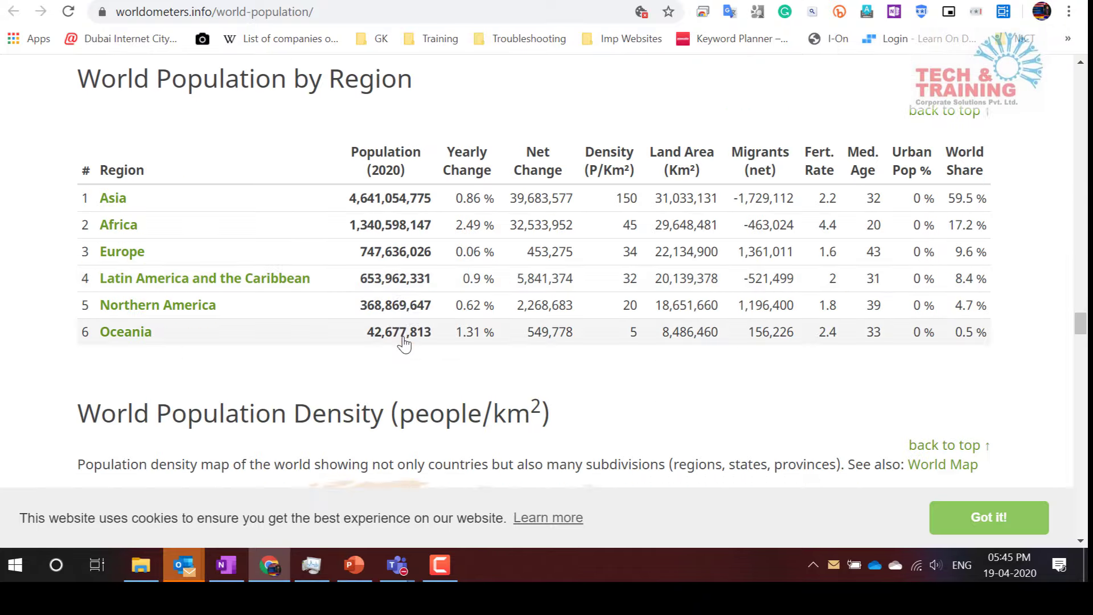
{"action": "scroll", "coordinate": [404, 345], "scroll_direction": "up", "scroll_amount": 20}
{"action": "scroll", "coordinate": [403, 343], "scroll_direction": "up", "scroll_amount": 1}
{"action": "scroll", "coordinate": [404, 343], "scroll_direction": "down", "scroll_amount": 2}
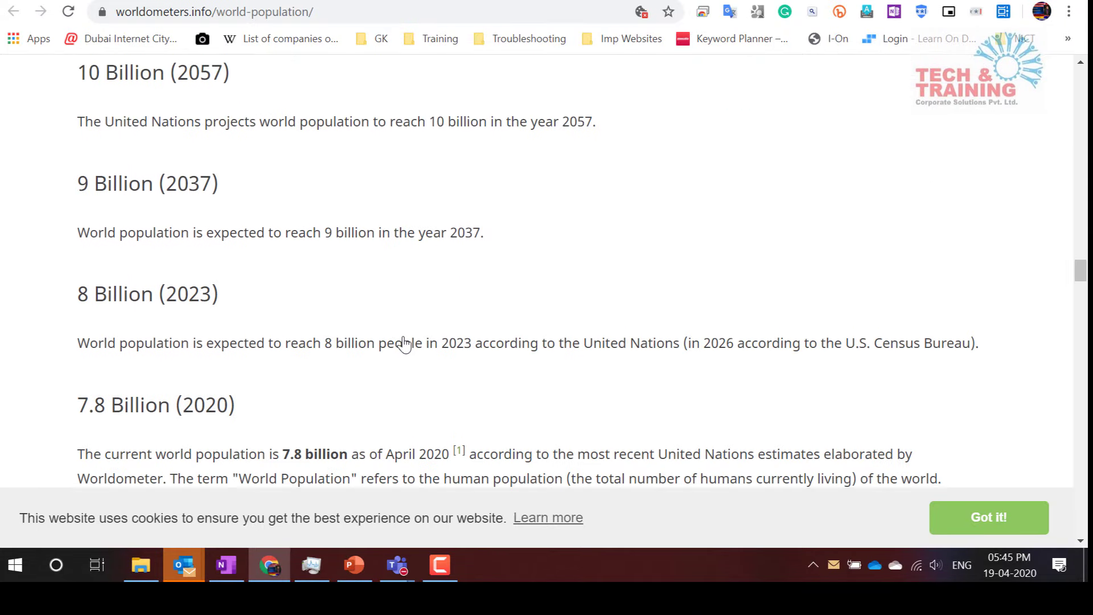
{"action": "scroll", "coordinate": [403, 344], "scroll_direction": "up", "scroll_amount": 1}
{"action": "left_click_drag", "start_coordinate": [68, 135], "coordinate": [607, 196]}
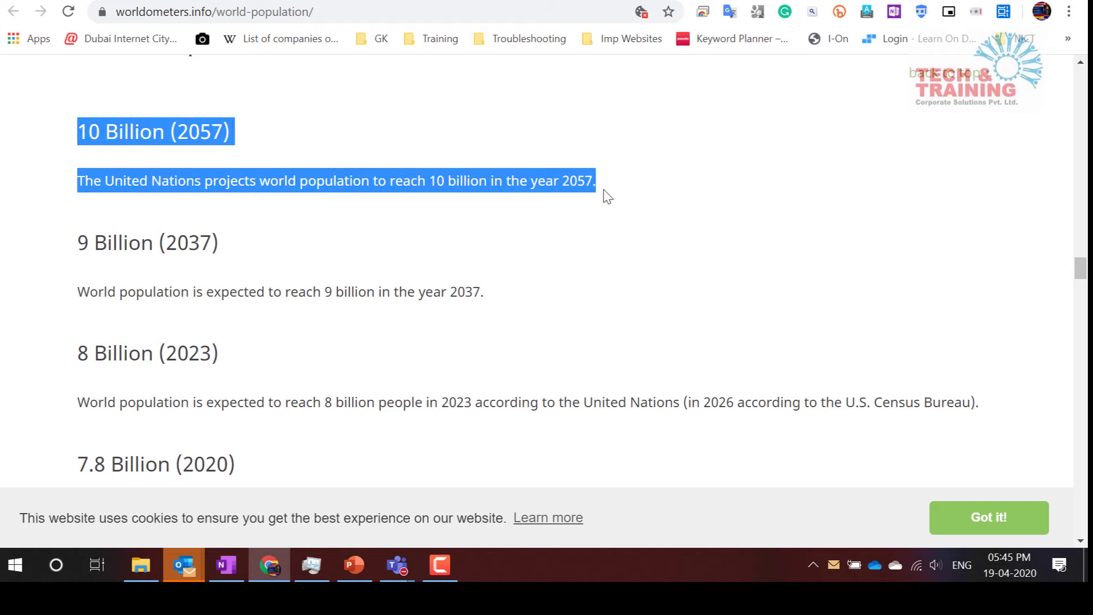
{"action": "key", "text": "alt+Tab"}
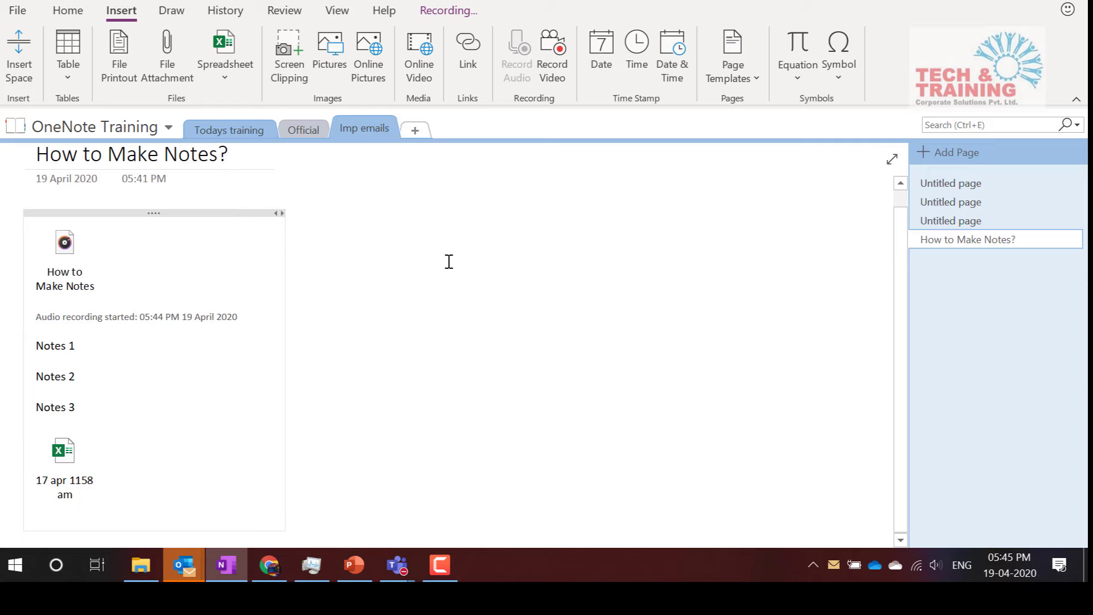
Paste the 10 Billion (2057) clipping with its source link near the page top
{"action": "left_click", "coordinate": [404, 219]}
{"action": "key", "text": "ctrl+v"}
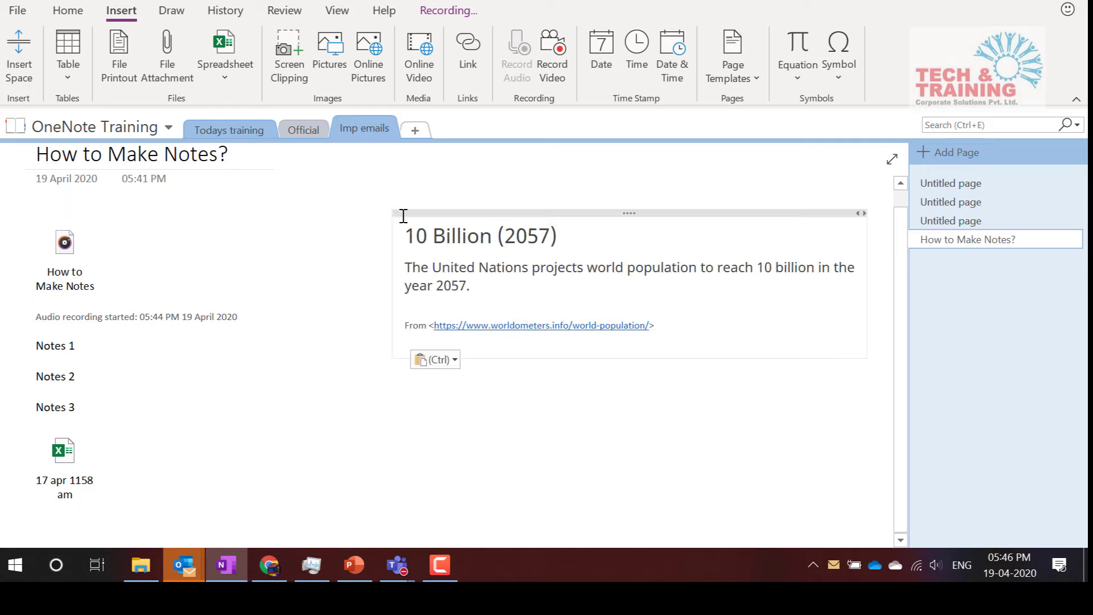
{"action": "left_click_drag", "start_coordinate": [417, 213], "coordinate": [414, 165]}
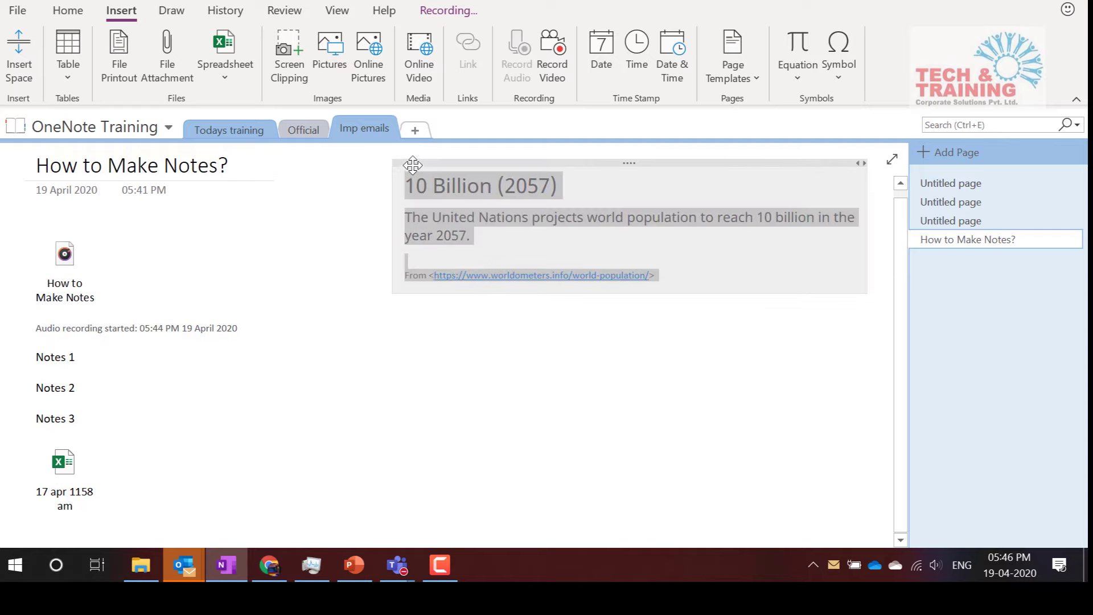
{"action": "left_click", "coordinate": [560, 238]}
{"action": "left_click_drag", "start_coordinate": [410, 183], "coordinate": [541, 242]}
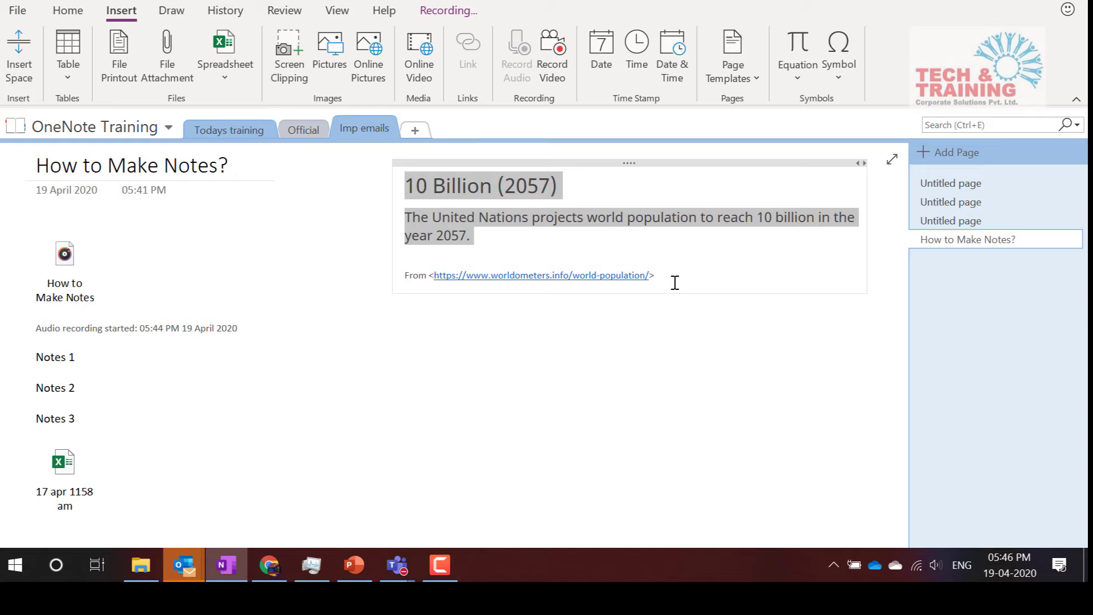
Deselect the clipping, add an empty line below its source, and return to Chrome
{"action": "left_click", "coordinate": [675, 283]}
{"action": "key", "text": "Return"}
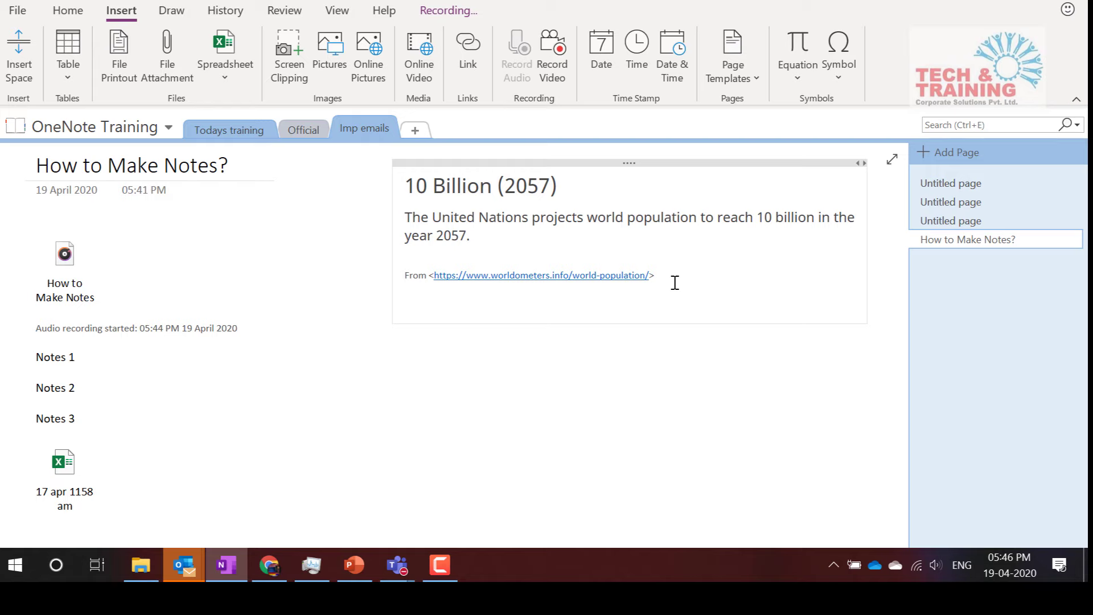
{"action": "key", "text": "alt+Tab"}
Clear the selection and scroll through the worldometers World Population page
{"action": "left_click", "coordinate": [746, 237]}
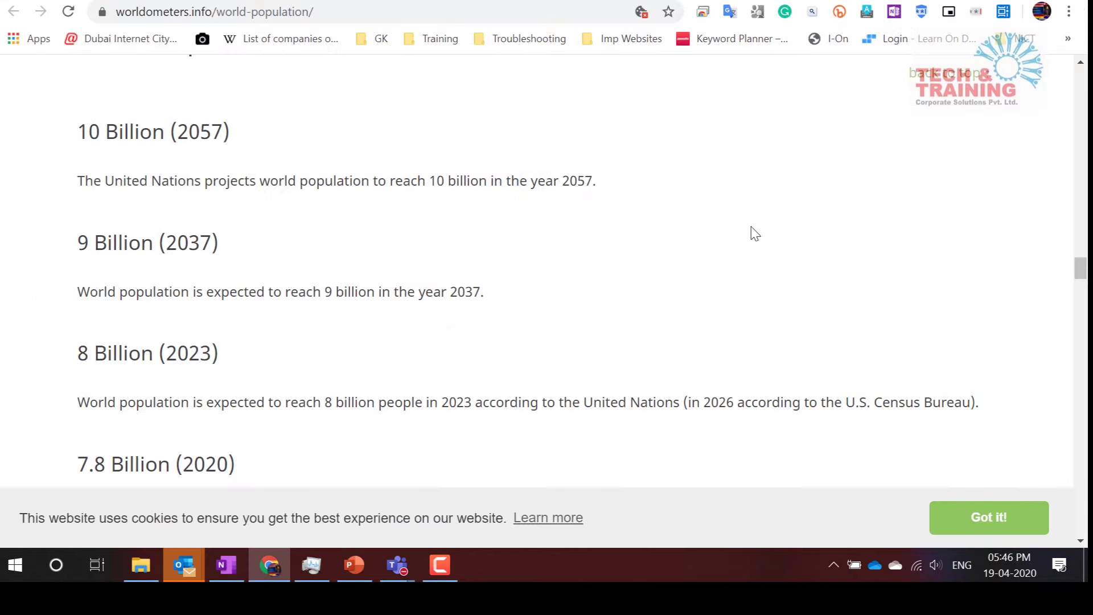
{"action": "scroll", "coordinate": [754, 233], "scroll_direction": "down", "scroll_amount": 5}
{"action": "scroll", "coordinate": [754, 233], "scroll_direction": "down", "scroll_amount": 10}
{"action": "scroll", "coordinate": [755, 234], "scroll_direction": "up", "scroll_amount": 20}
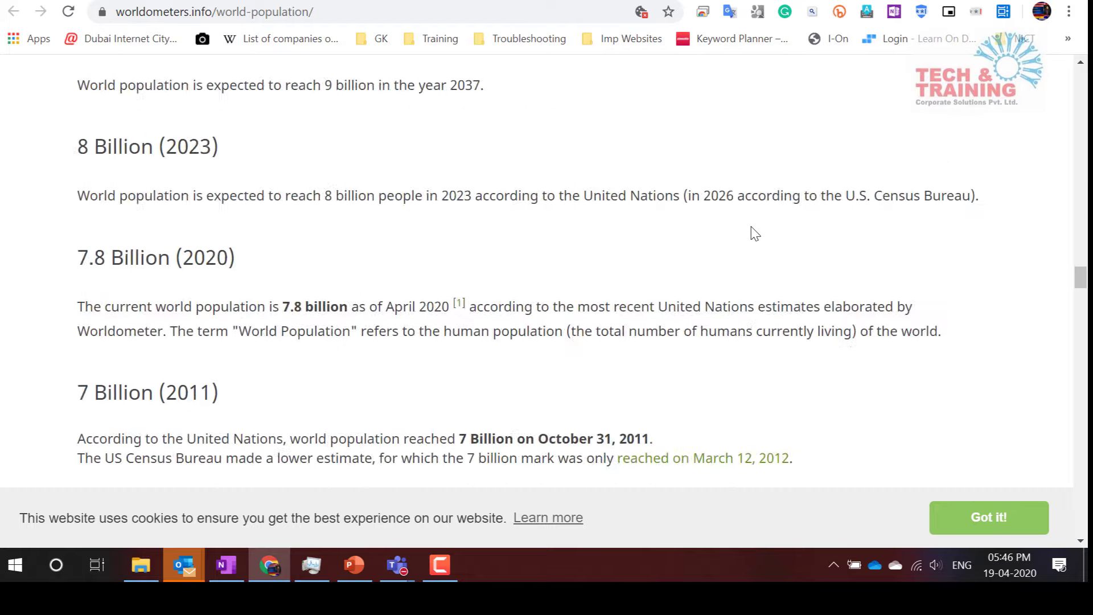
{"action": "scroll", "coordinate": [752, 231], "scroll_direction": "up", "scroll_amount": 15}
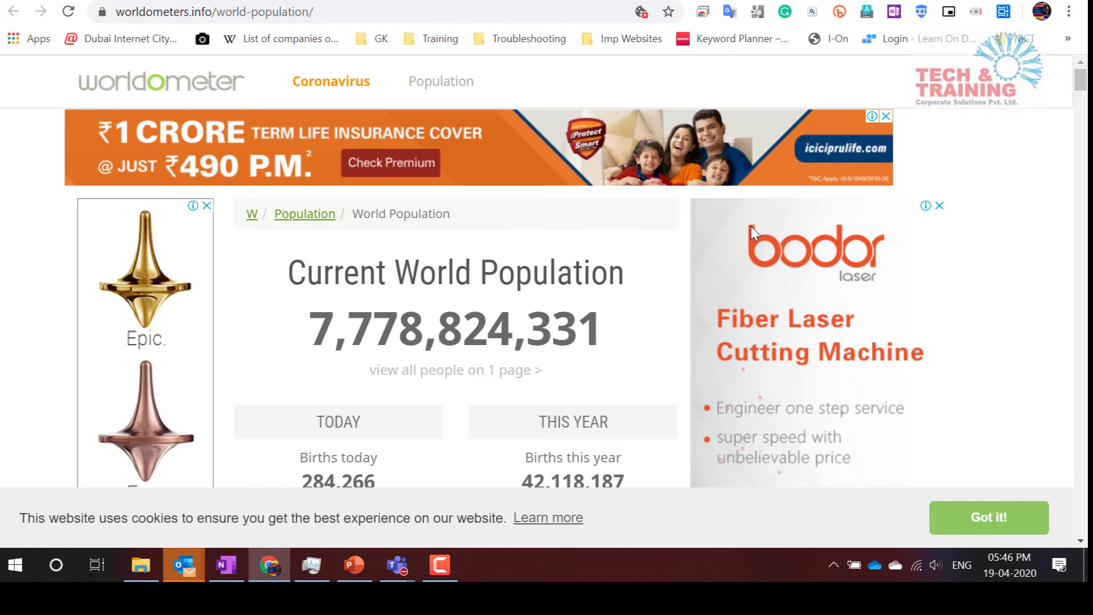
{"action": "scroll", "coordinate": [752, 231], "scroll_direction": "down", "scroll_amount": 2}
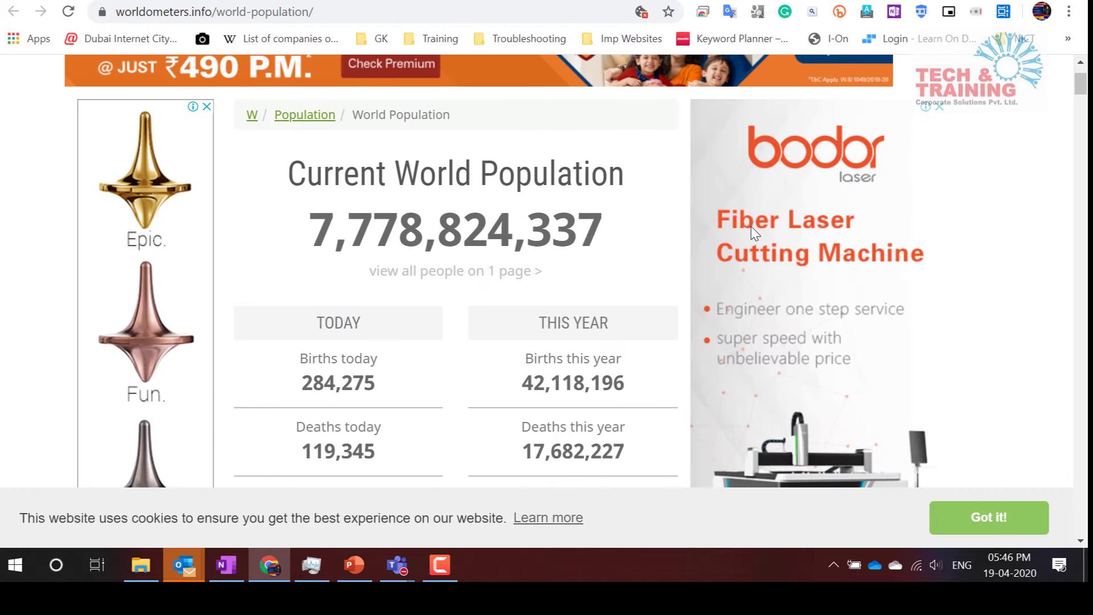
{"action": "scroll", "coordinate": [751, 227], "scroll_direction": "down", "scroll_amount": 5}
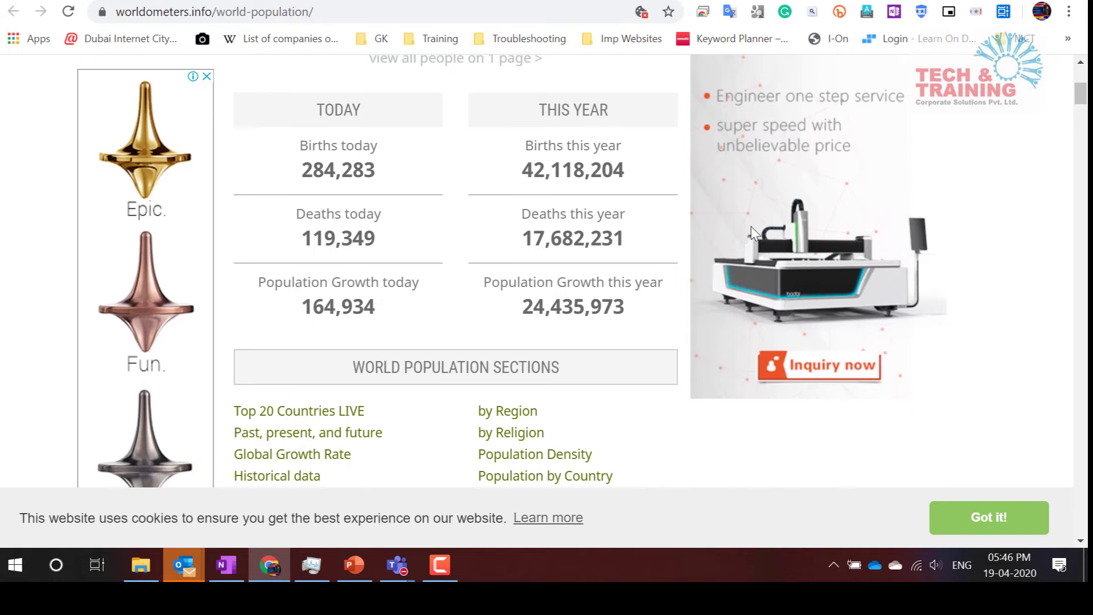
{"action": "scroll", "coordinate": [750, 226], "scroll_direction": "down", "scroll_amount": 15}
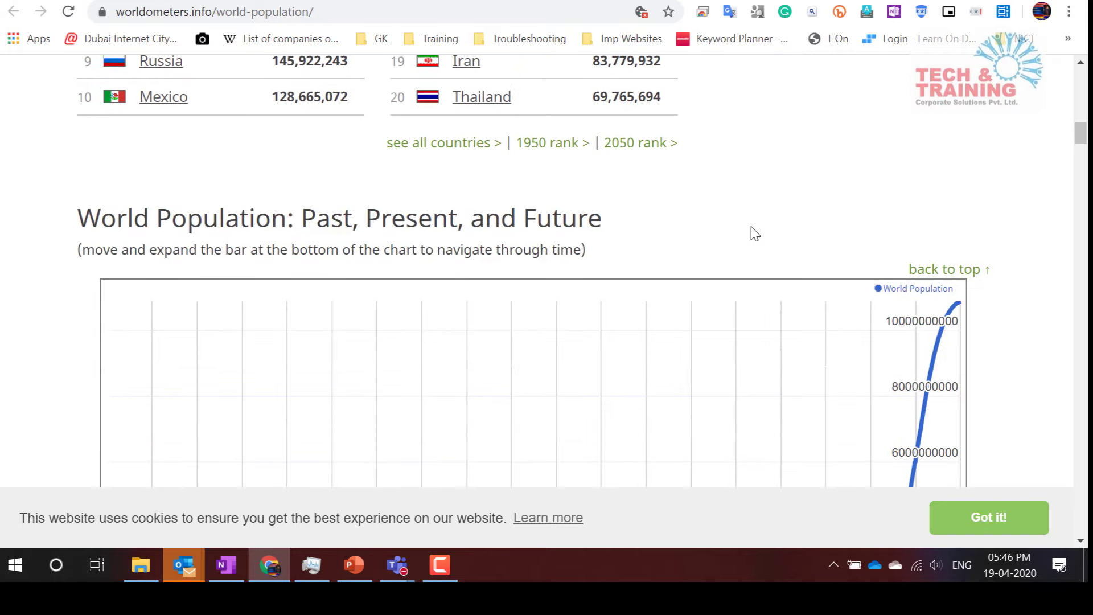
{"action": "scroll", "coordinate": [751, 227], "scroll_direction": "down", "scroll_amount": 20}
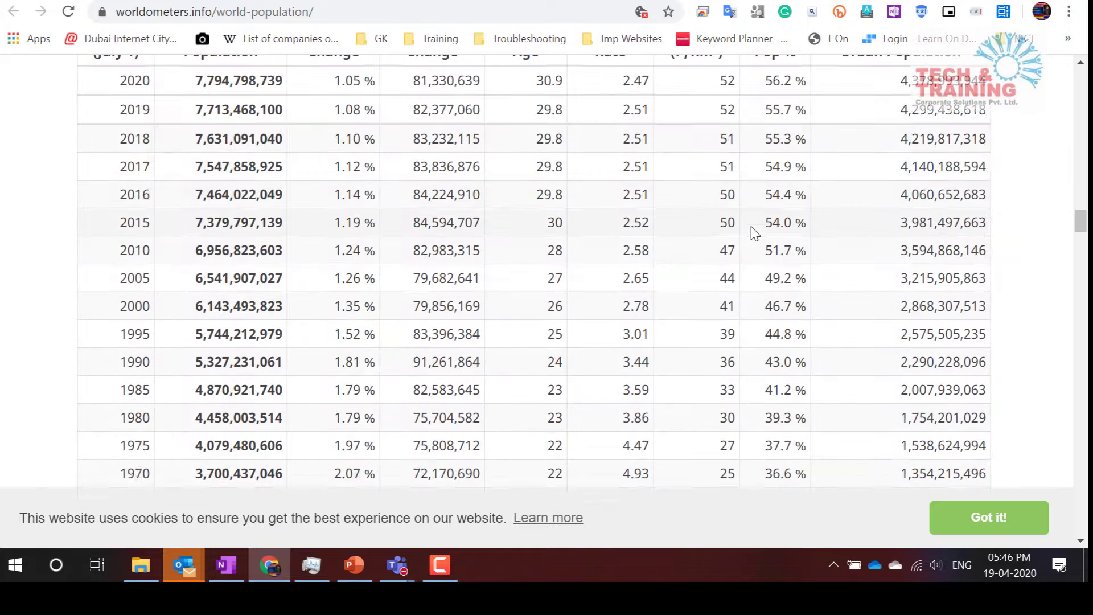
{"action": "scroll", "coordinate": [755, 234], "scroll_direction": "up", "scroll_amount": 18}
{"action": "scroll", "coordinate": [754, 234], "scroll_direction": "up", "scroll_amount": 20}
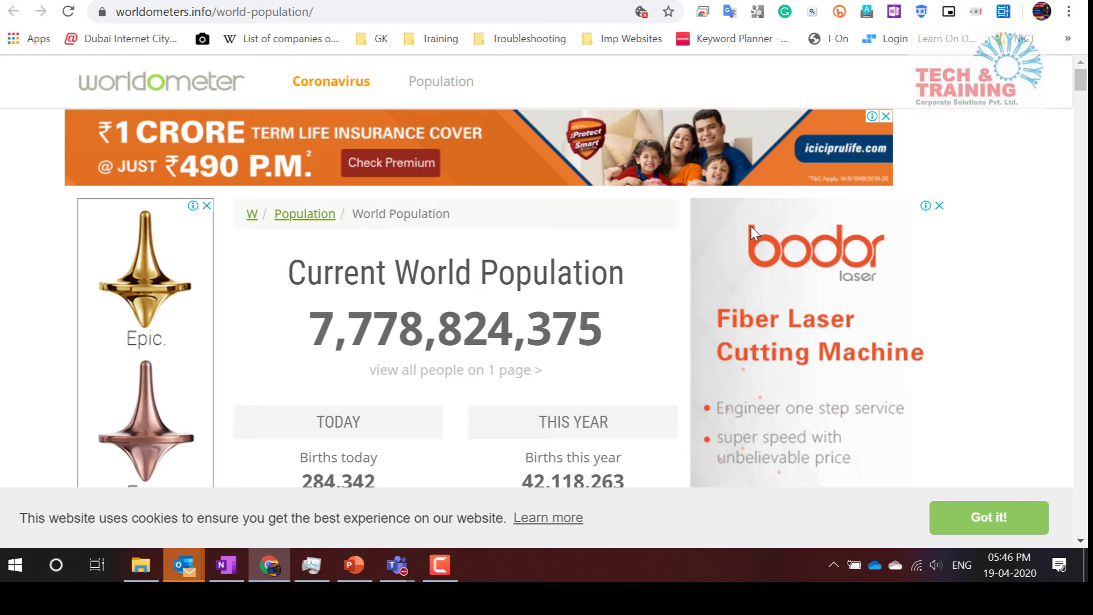
Print the 10-sheet page with Send To OneNote 2016 as the destination
{"action": "key", "text": "ctrl+p"}
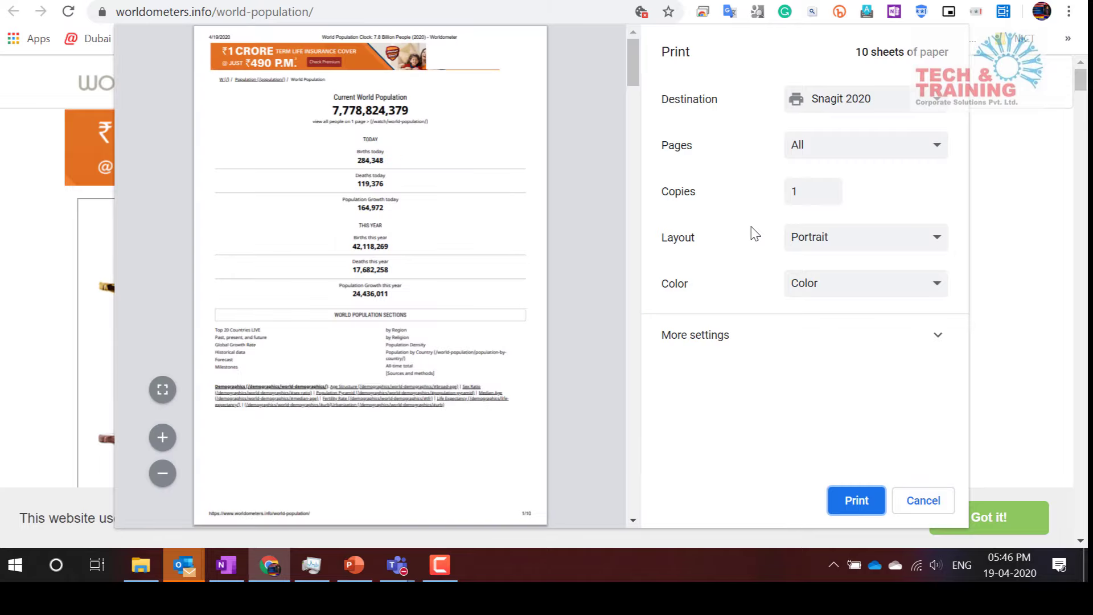
{"action": "scroll", "coordinate": [365, 176], "scroll_direction": "down", "scroll_amount": 7}
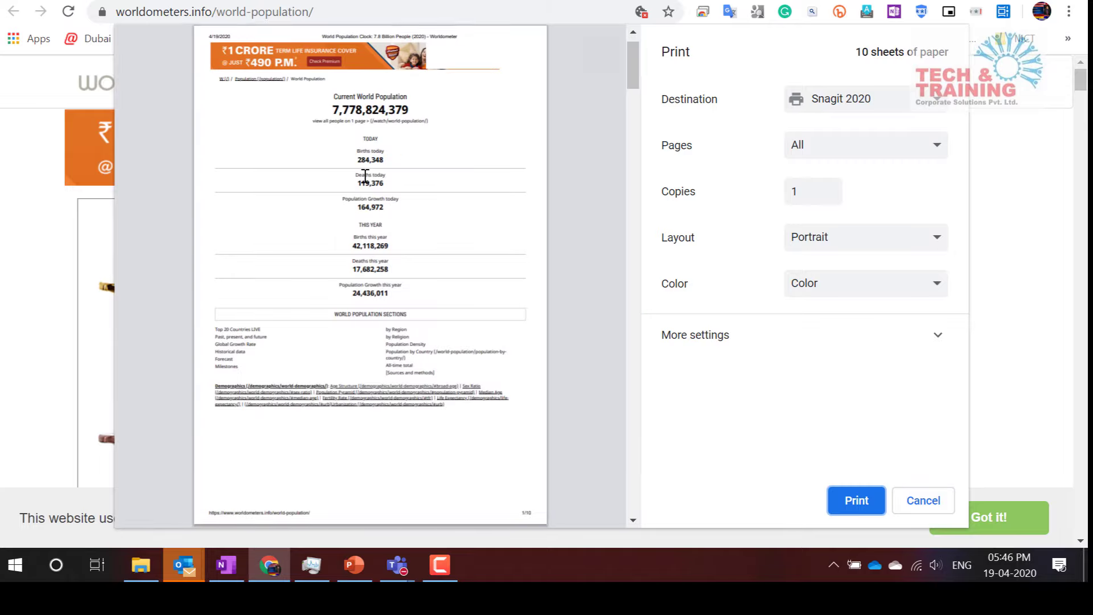
{"action": "scroll", "coordinate": [365, 176], "scroll_direction": "down", "scroll_amount": 20}
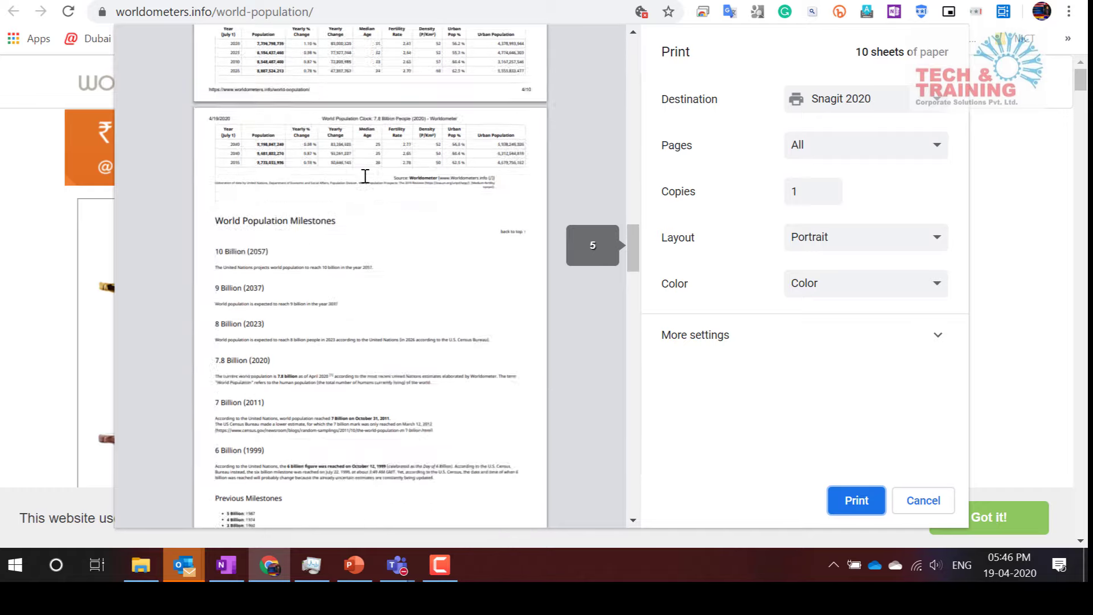
{"action": "scroll", "coordinate": [365, 177], "scroll_direction": "down", "scroll_amount": 20}
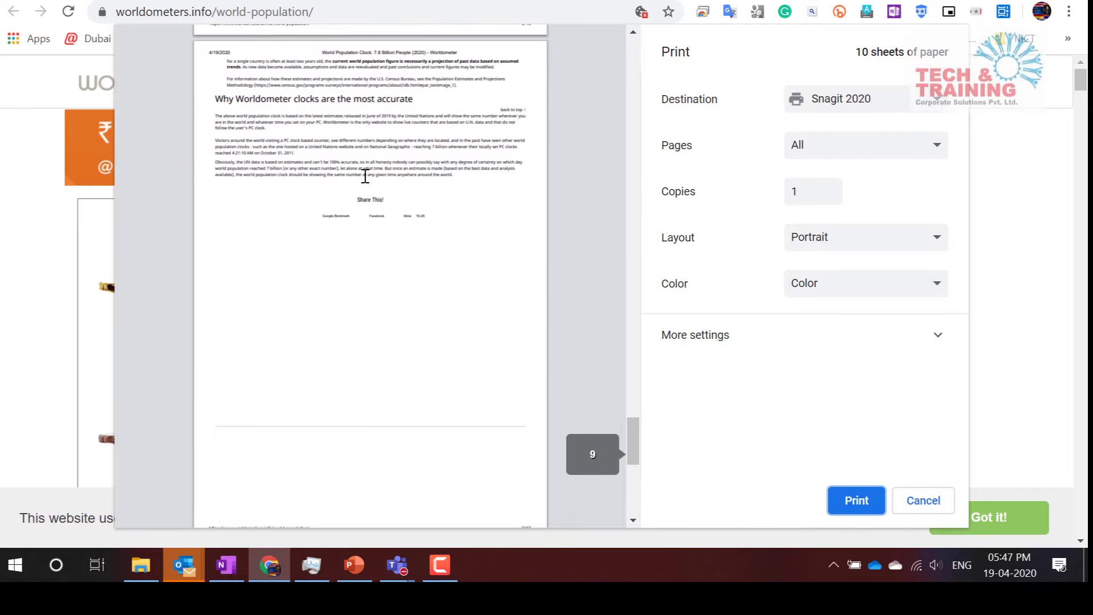
{"action": "scroll", "coordinate": [366, 176], "scroll_direction": "up", "scroll_amount": 20}
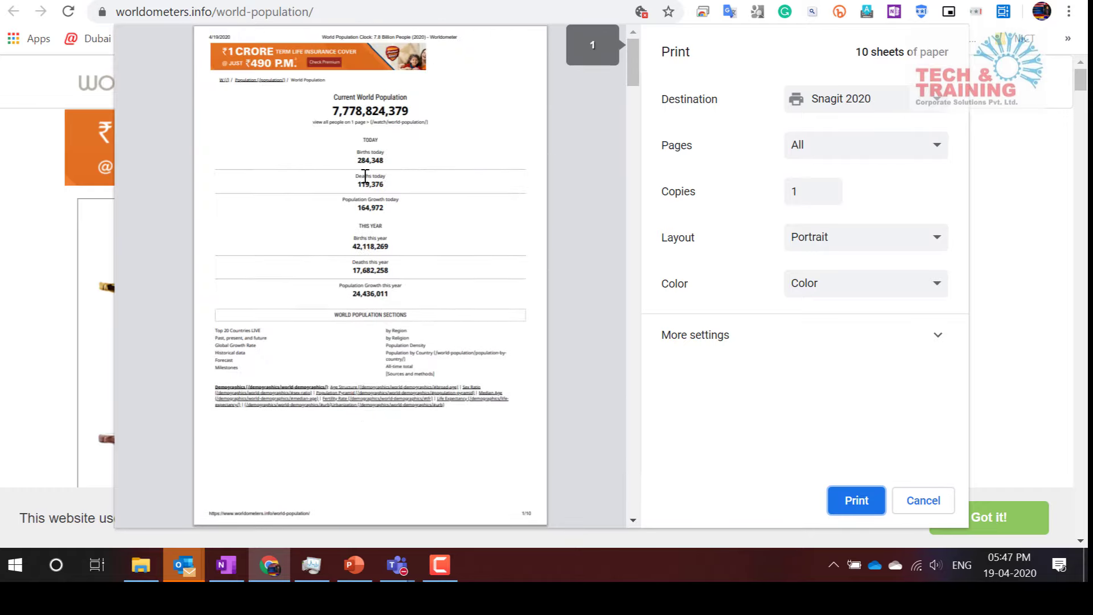
{"action": "left_click", "coordinate": [888, 107]}
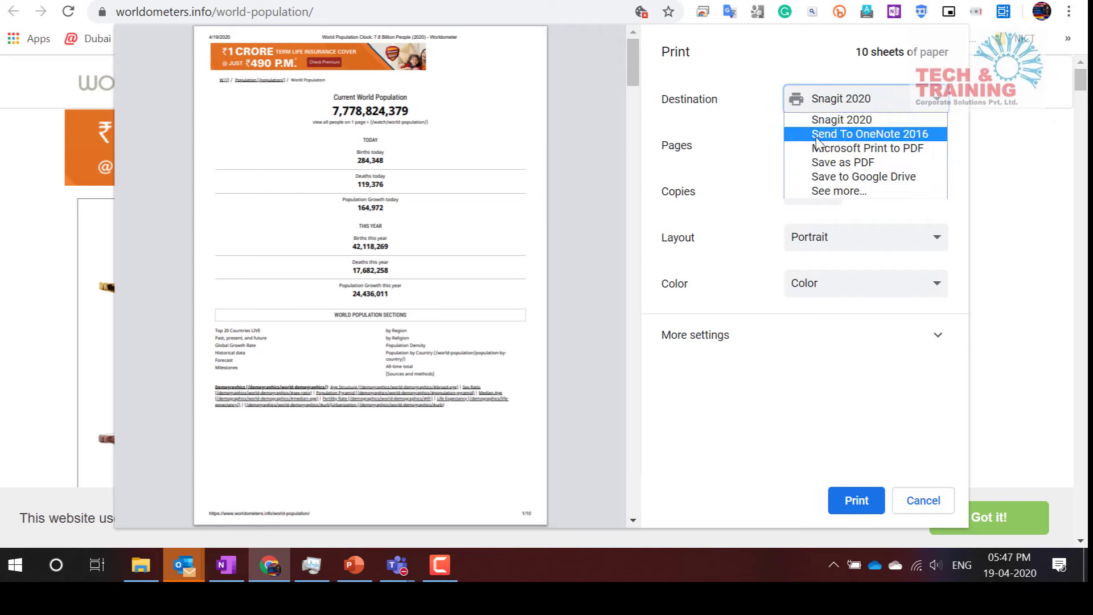
{"action": "left_click", "coordinate": [932, 134]}
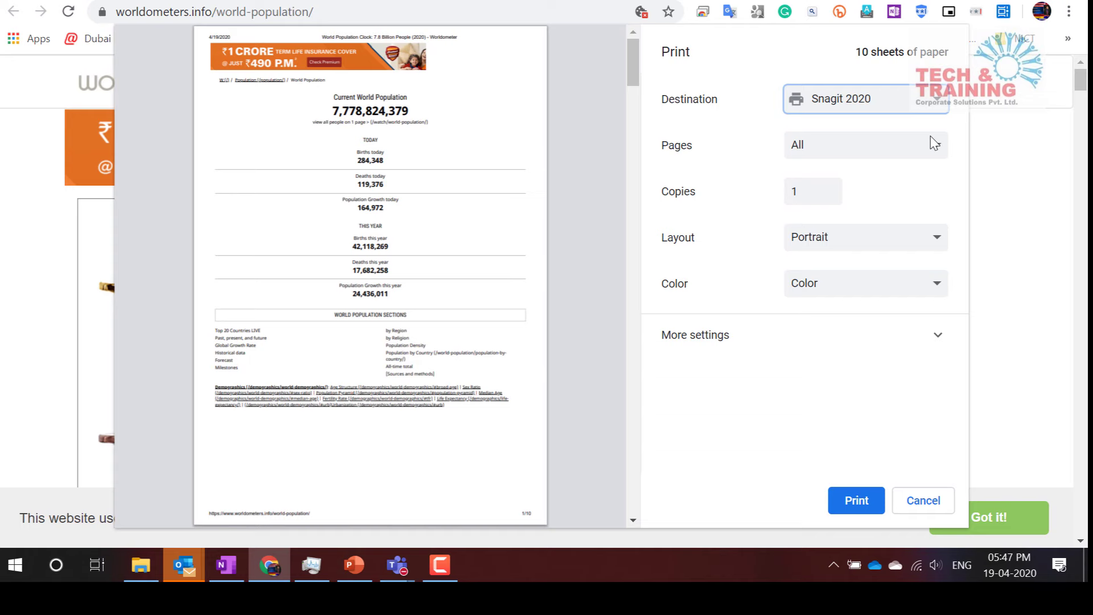
{"action": "left_click", "coordinate": [857, 501]}
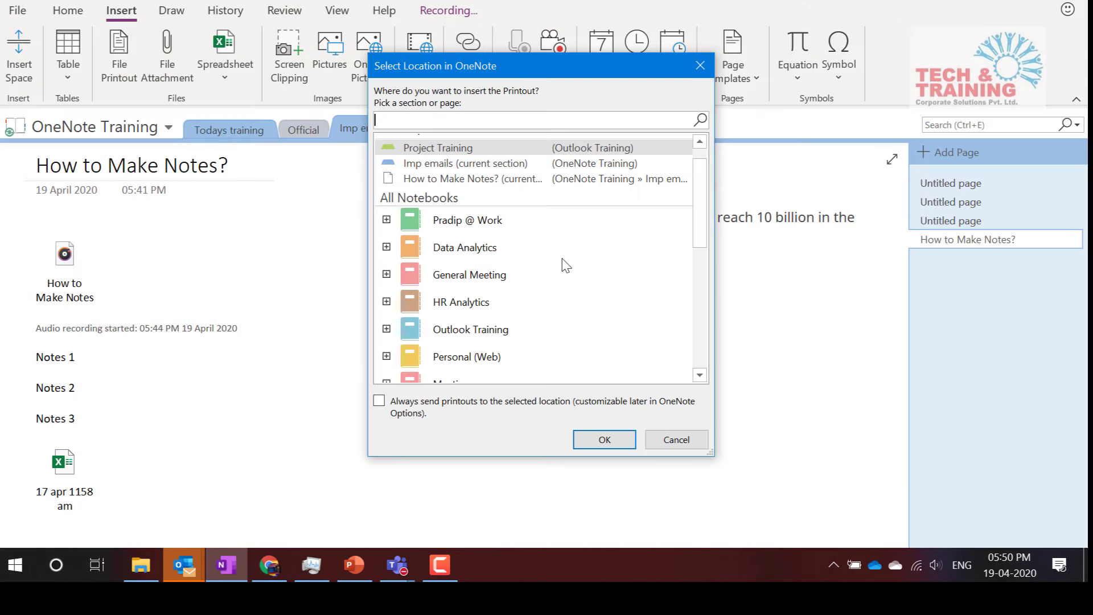
Choose the Untitled page under OneNote Training > Official as the printout location and confirm
{"action": "scroll", "coordinate": [566, 267], "scroll_direction": "down", "scroll_amount": 6}
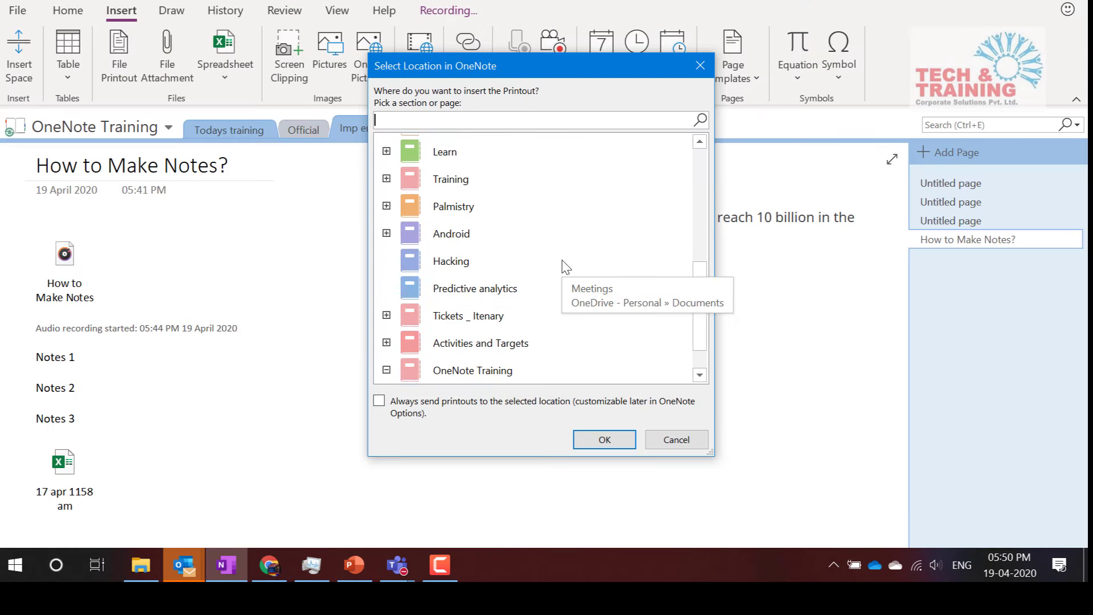
{"action": "scroll", "coordinate": [566, 267], "scroll_direction": "down", "scroll_amount": 1}
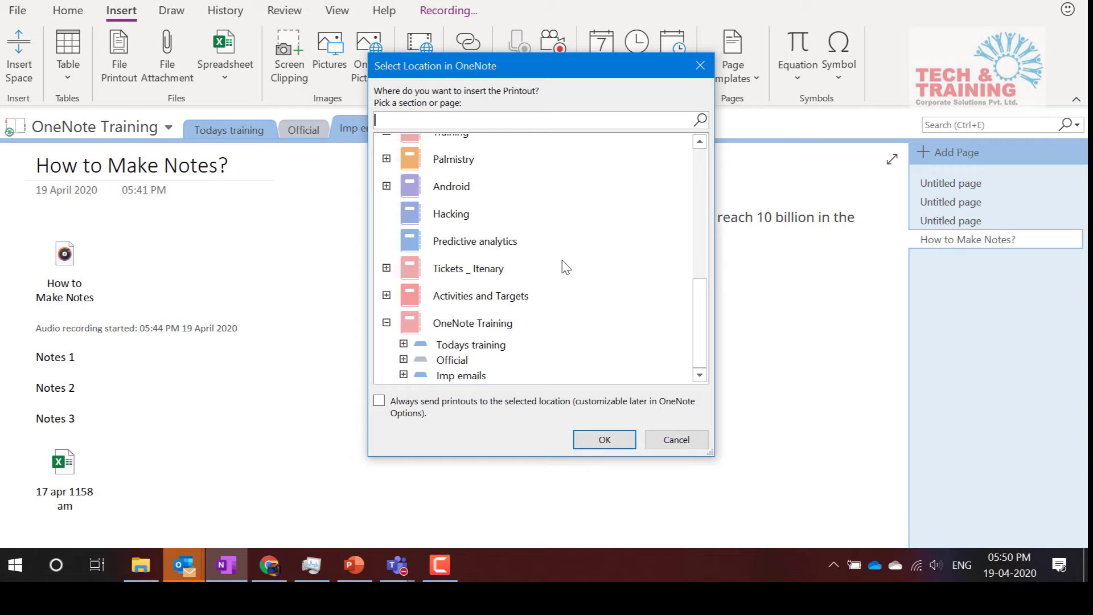
{"action": "left_click", "coordinate": [566, 325]}
{"action": "left_click", "coordinate": [470, 345]}
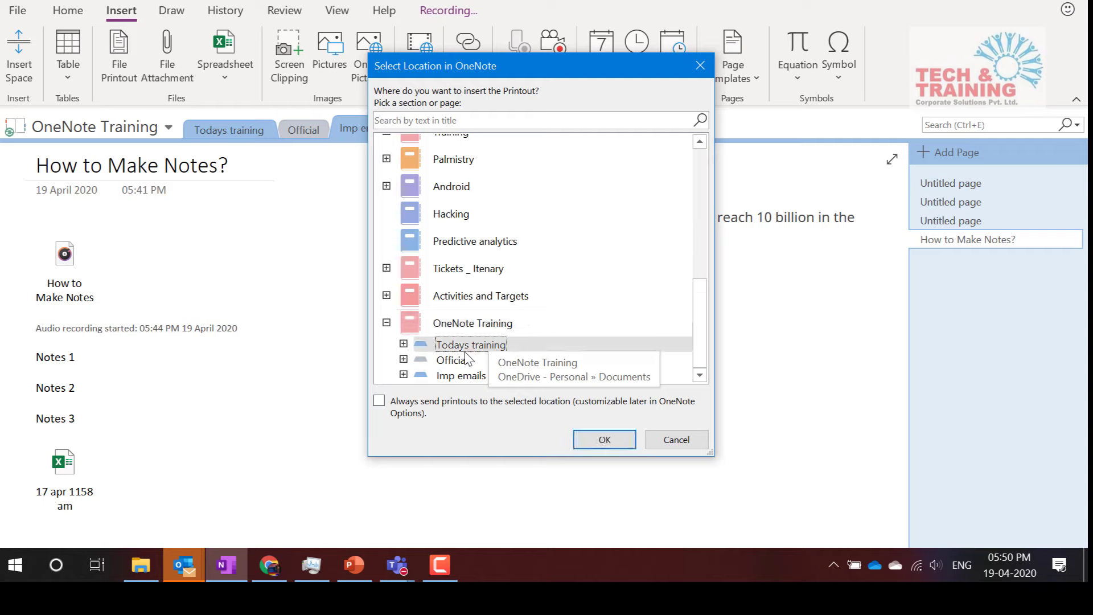
{"action": "left_click", "coordinate": [405, 345]}
{"action": "left_click", "coordinate": [405, 345]}
{"action": "left_click", "coordinate": [446, 361]}
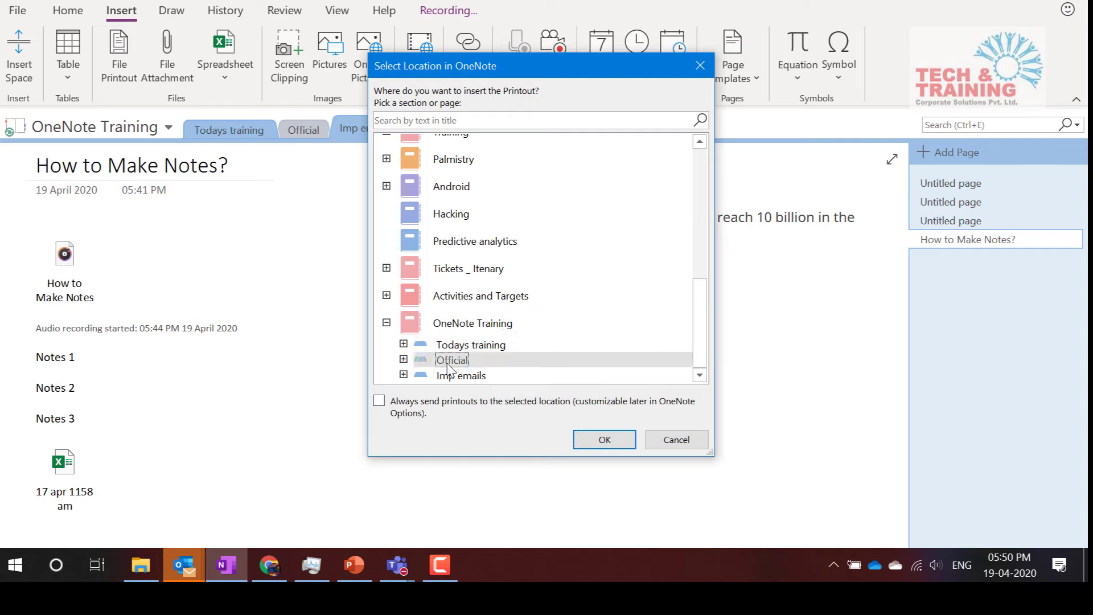
{"action": "left_click", "coordinate": [404, 359]}
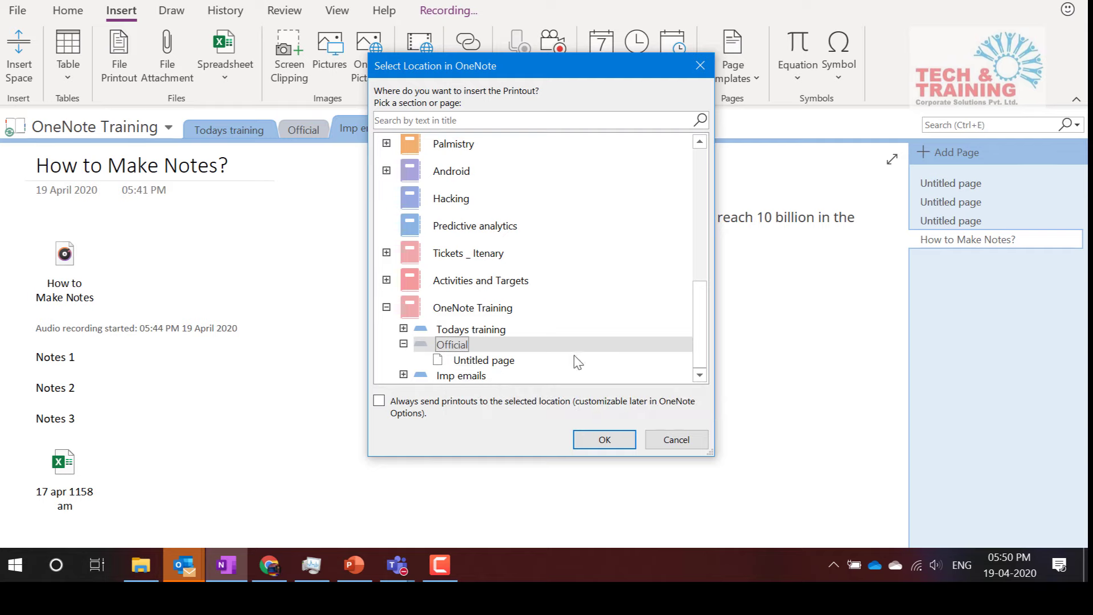
{"action": "left_click", "coordinate": [472, 364]}
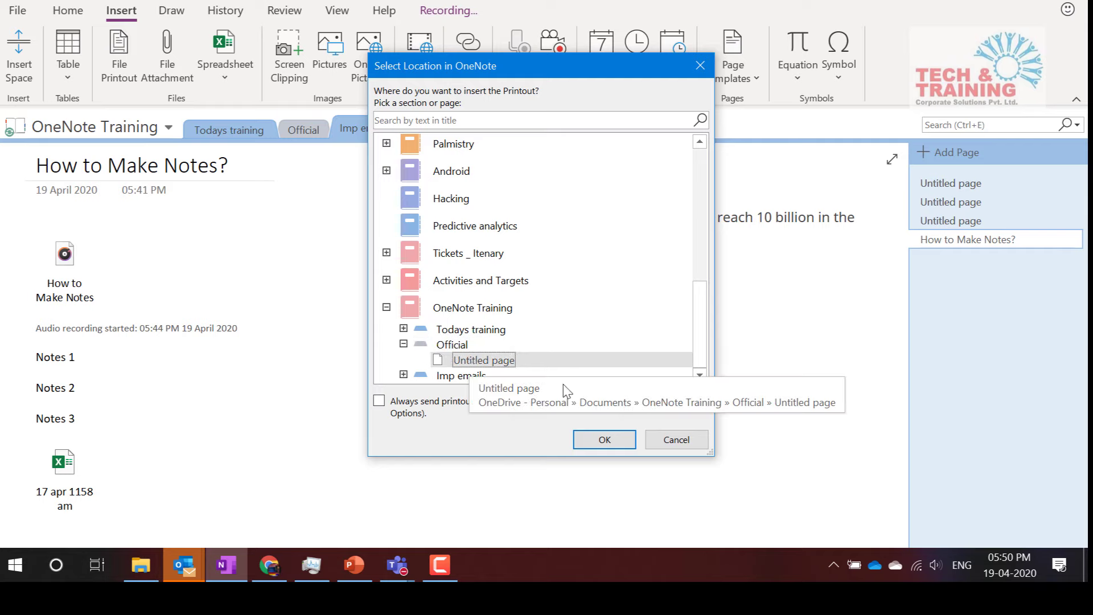
{"action": "left_click", "coordinate": [599, 433]}
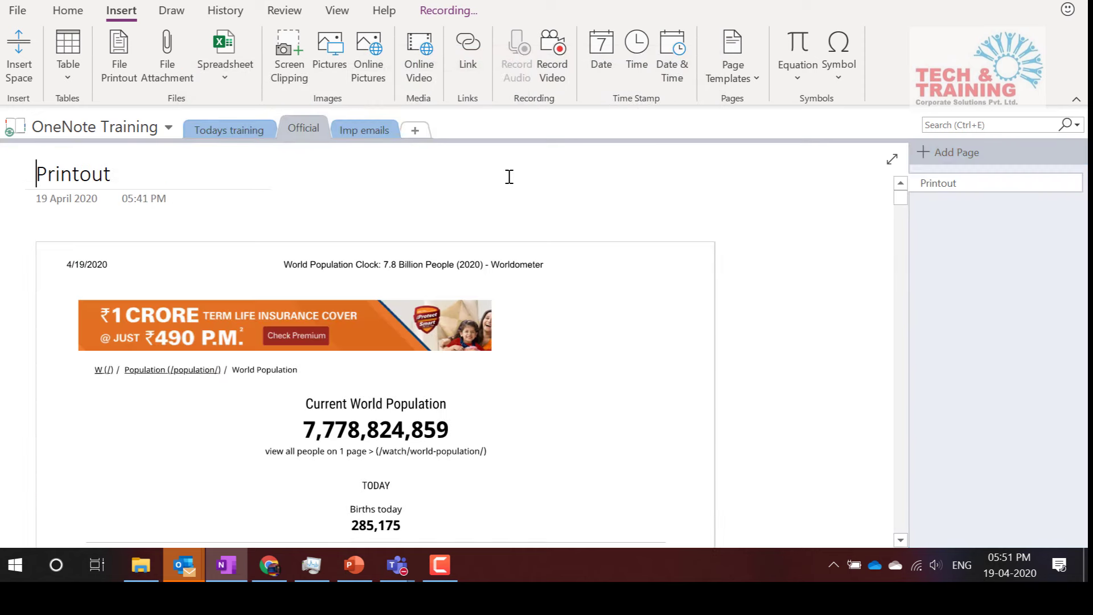
Scroll through the new Printout page, then go via Todays training to the Imp emails section
{"action": "scroll", "coordinate": [568, 383], "scroll_direction": "down", "scroll_amount": 10}
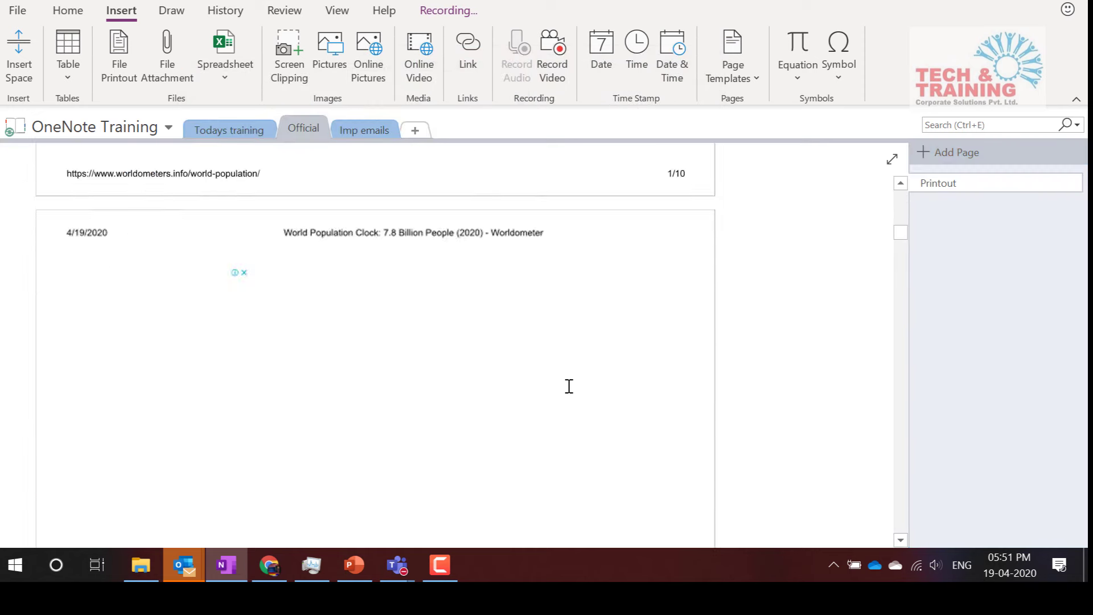
{"action": "scroll", "coordinate": [569, 386], "scroll_direction": "down", "scroll_amount": 15}
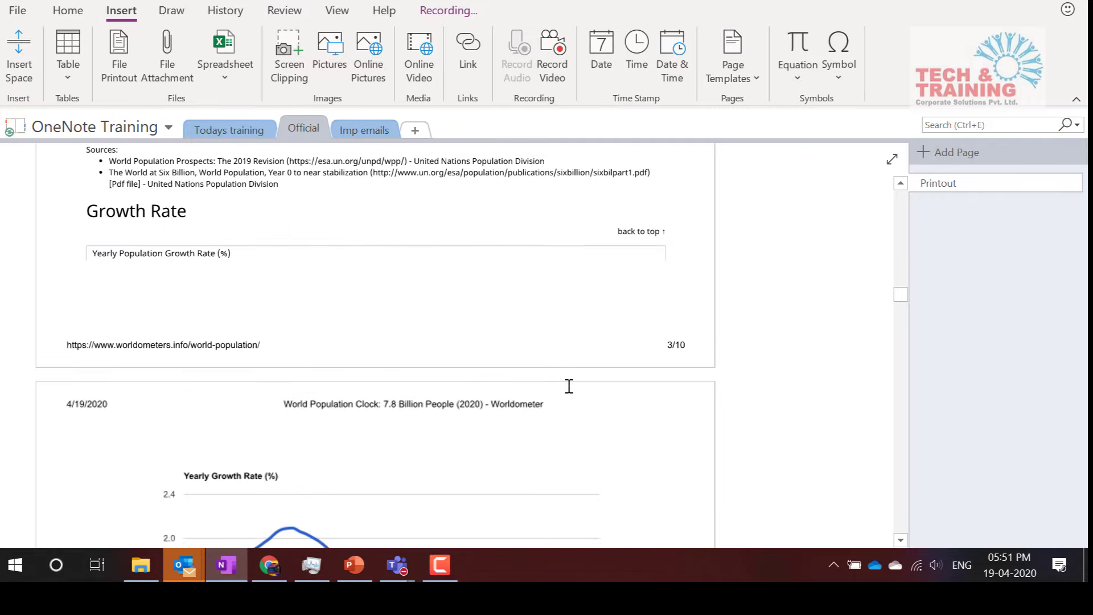
{"action": "scroll", "coordinate": [568, 386], "scroll_direction": "down", "scroll_amount": 15}
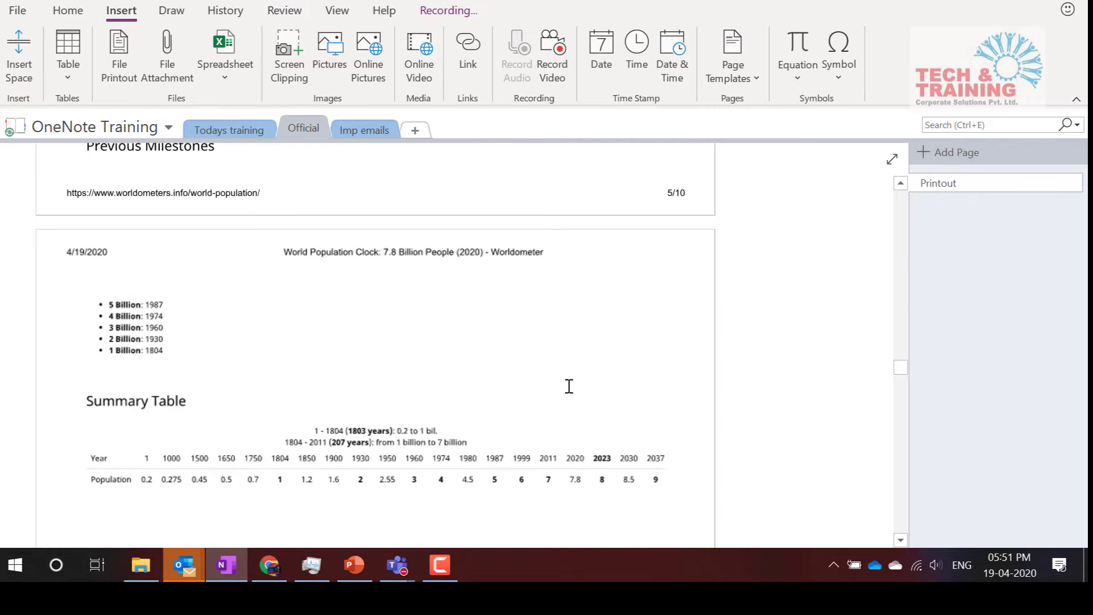
{"action": "scroll", "coordinate": [569, 386], "scroll_direction": "up", "scroll_amount": 20}
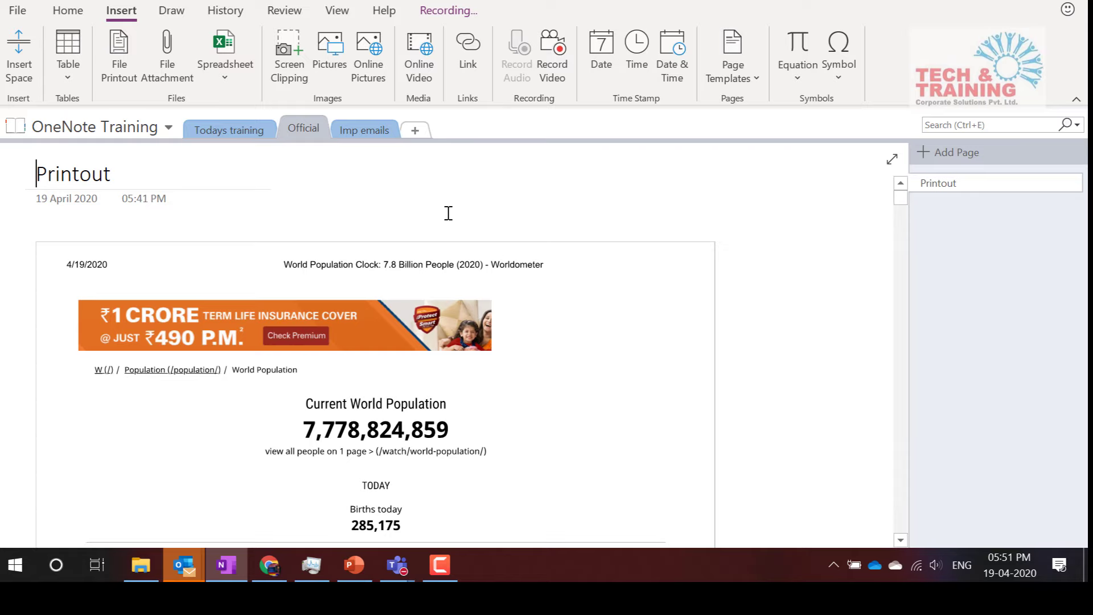
{"action": "left_click", "coordinate": [257, 135]}
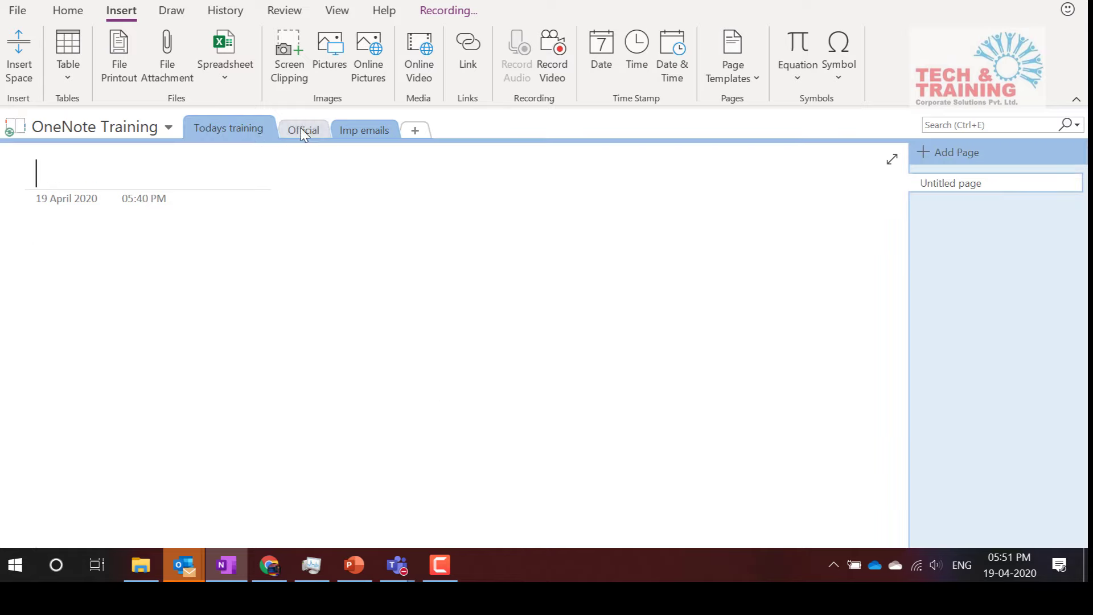
{"action": "left_click", "coordinate": [365, 130]}
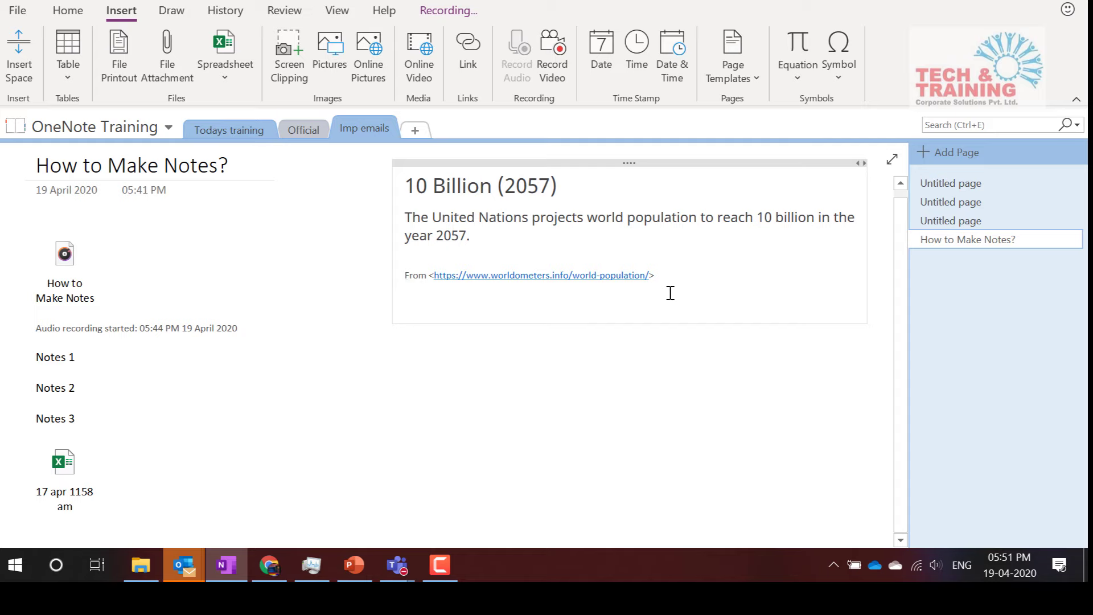
Add an empty line, scroll Chrome's worldometers page to the history paragraphs, and return to OneNote
{"action": "key", "text": "Return"}
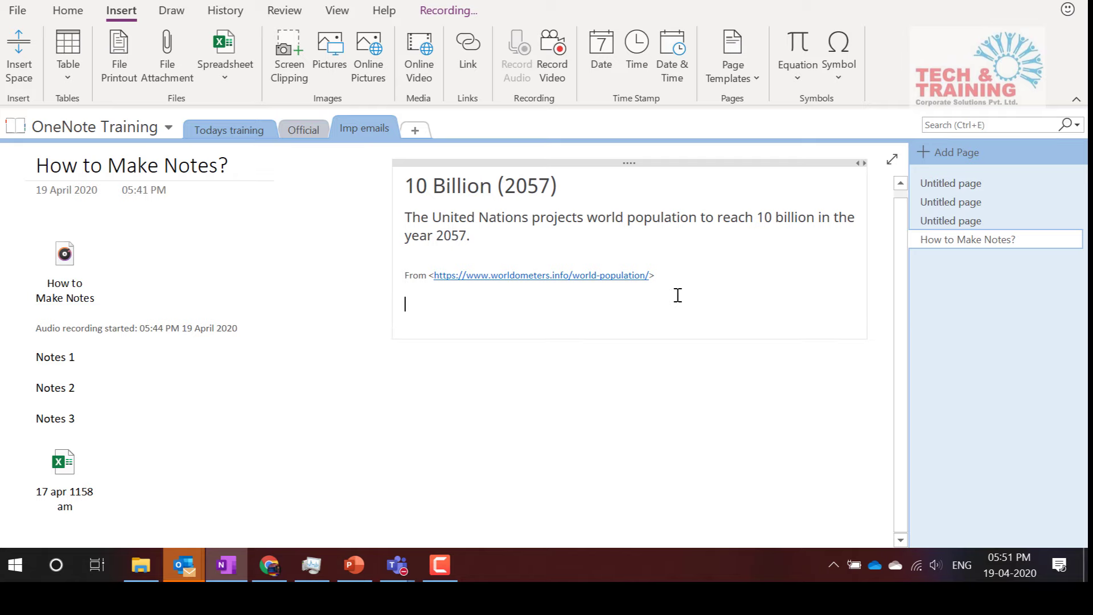
{"action": "key", "text": "alt+Tab"}
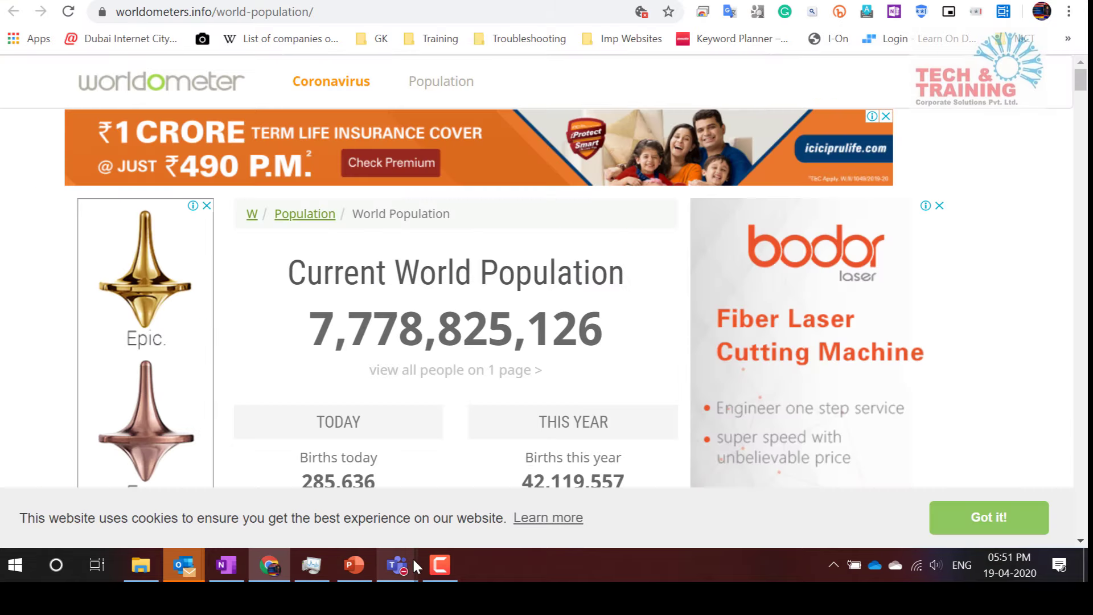
{"action": "scroll", "coordinate": [416, 188], "scroll_direction": "down", "scroll_amount": 15}
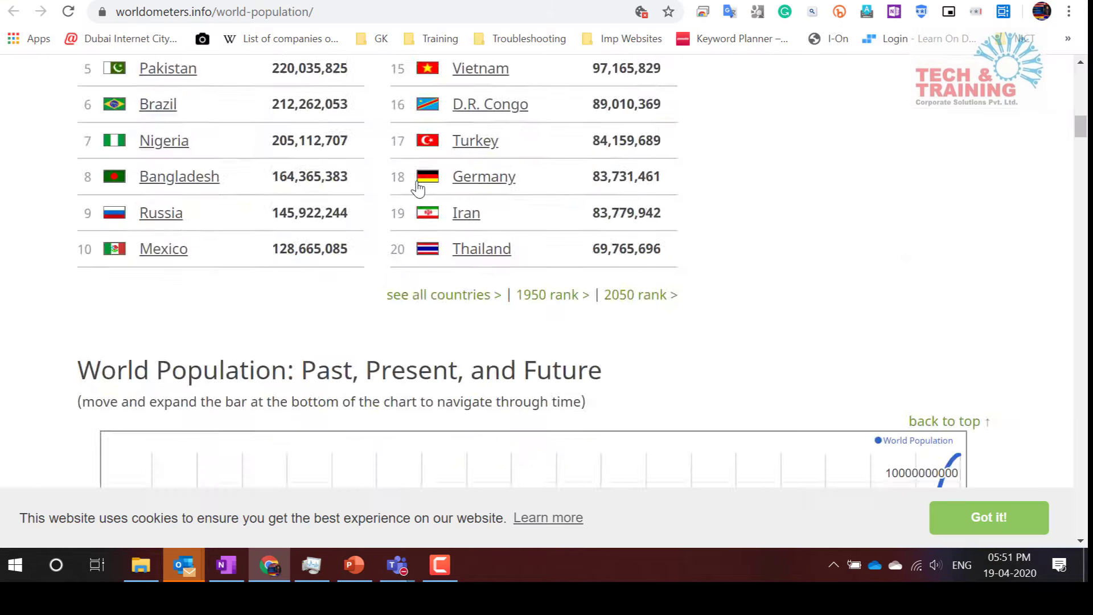
{"action": "scroll", "coordinate": [418, 188], "scroll_direction": "up", "scroll_amount": 15}
{"action": "scroll", "coordinate": [418, 188], "scroll_direction": "down", "scroll_amount": 20}
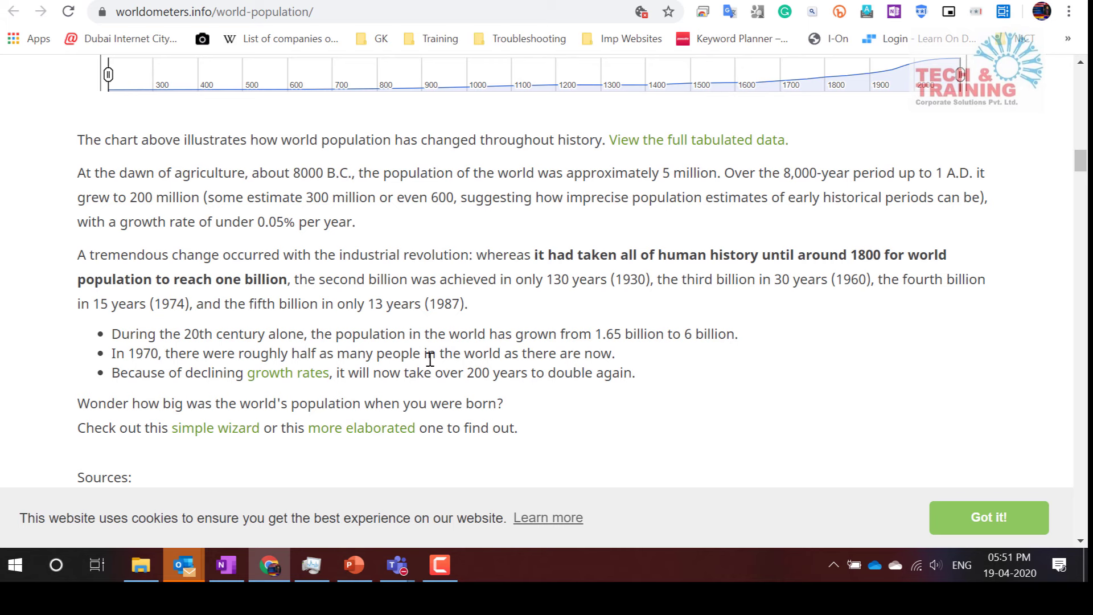
{"action": "left_click", "coordinate": [13, 566]}
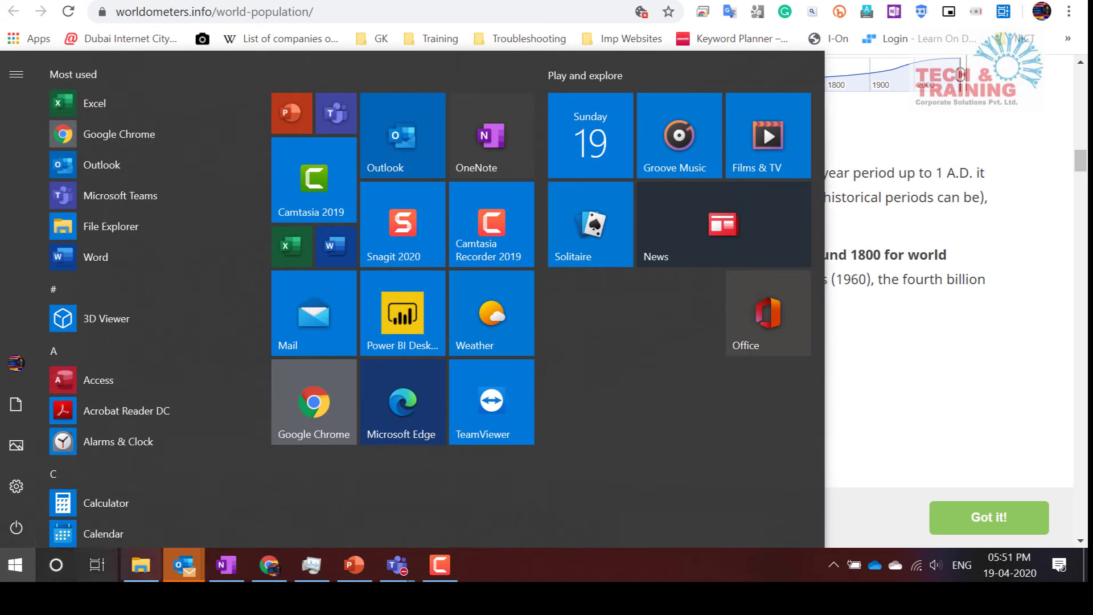
{"action": "left_click", "coordinate": [371, 479]}
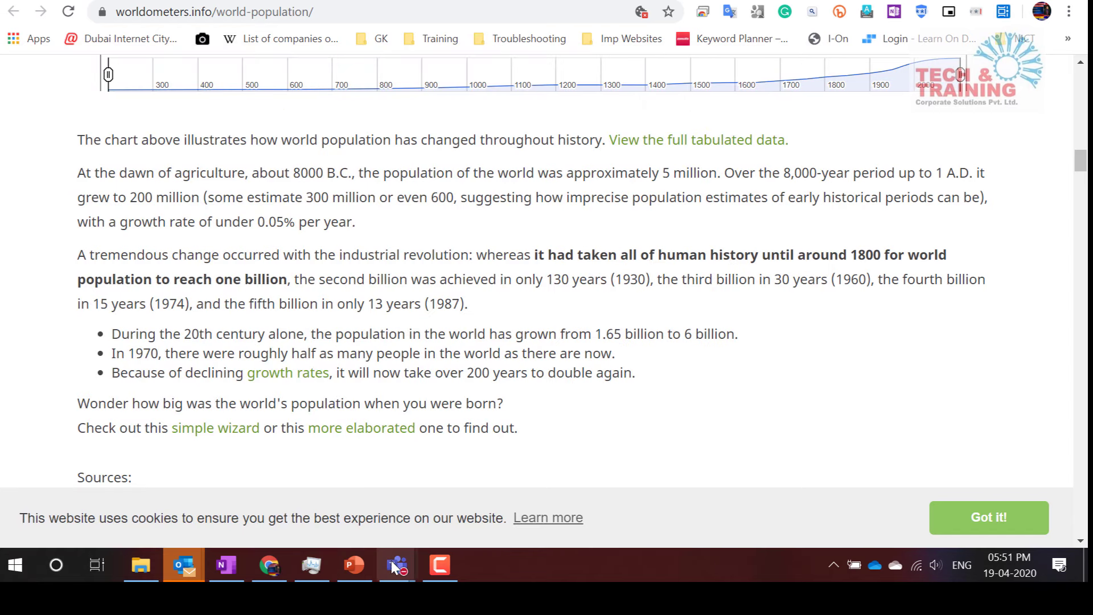
{"action": "left_click", "coordinate": [230, 564]}
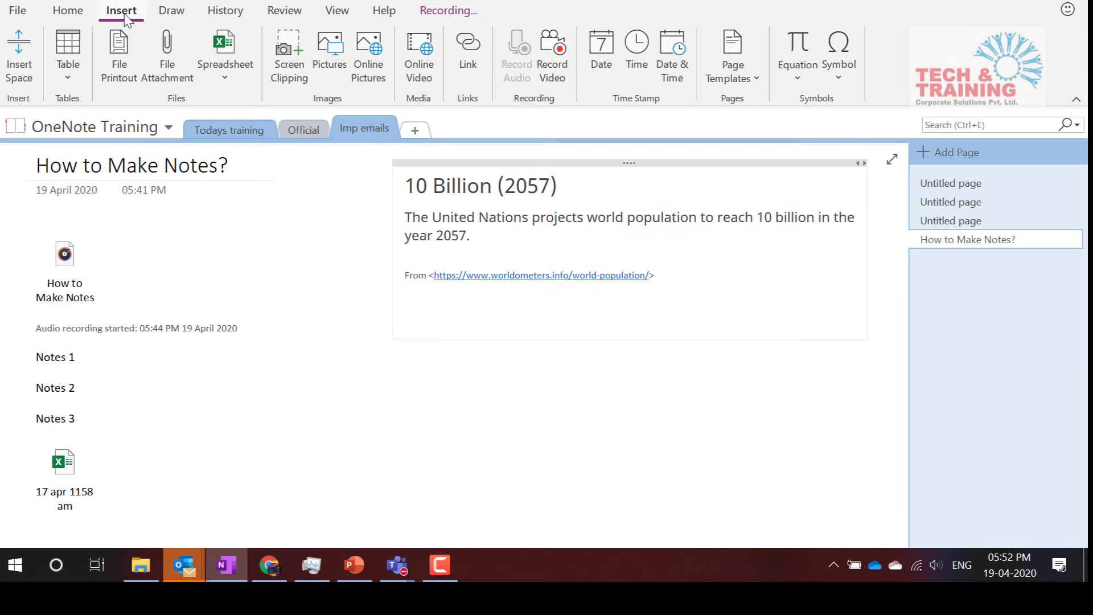
Screen-clip the worldometers population-history paragraphs and move the clip onto the first Untitled page
{"action": "left_click", "coordinate": [293, 52]}
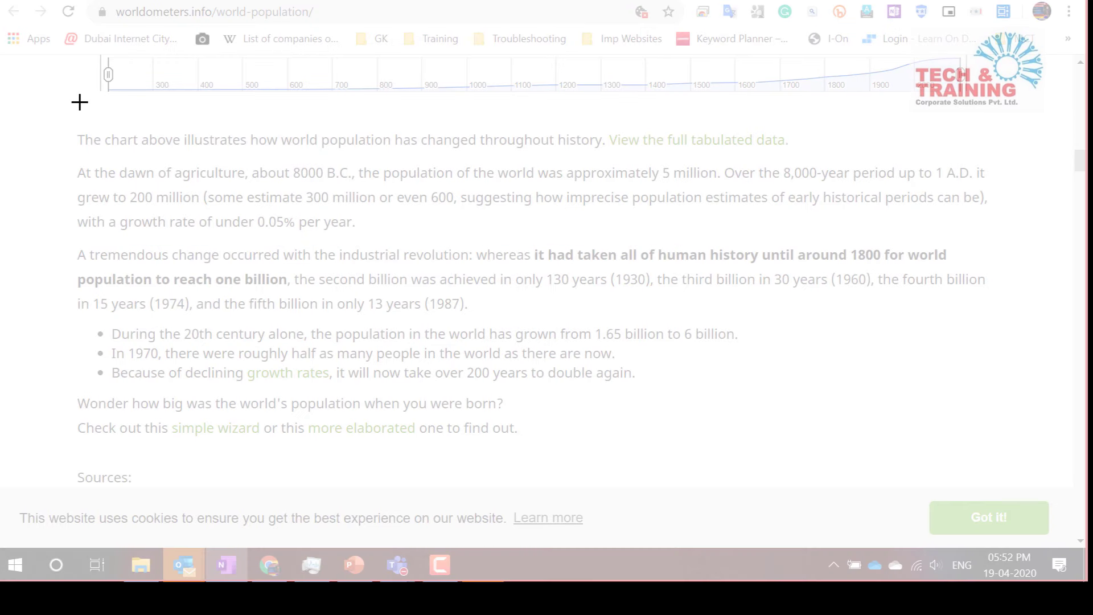
{"action": "left_click_drag", "start_coordinate": [62, 114], "coordinate": [1025, 319]}
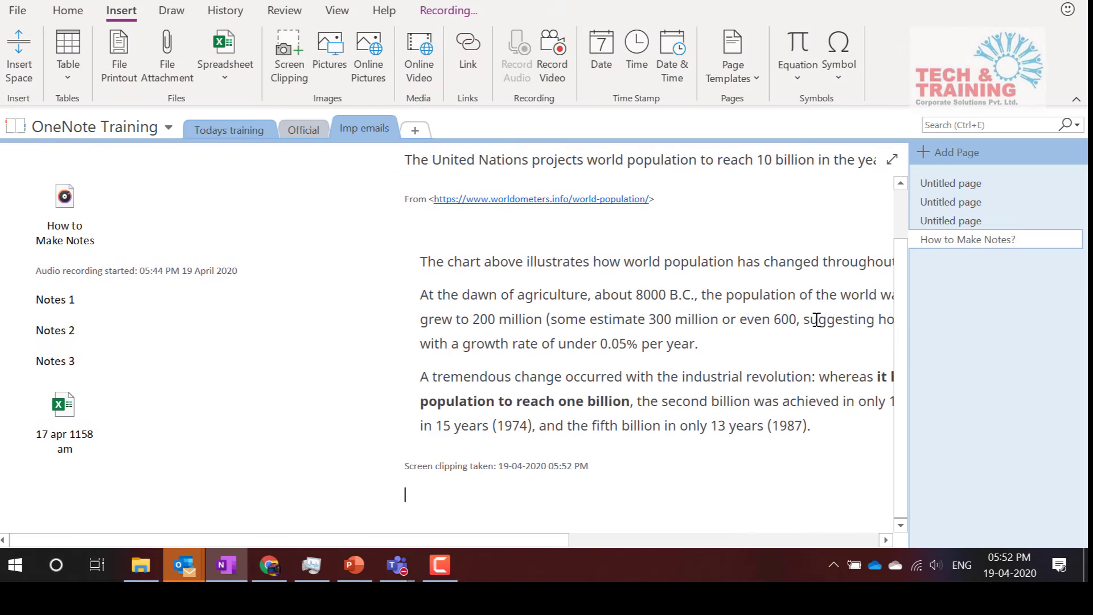
{"action": "scroll", "coordinate": [816, 319], "scroll_direction": "right", "scroll_amount": 10}
{"action": "left_click", "coordinate": [780, 320]}
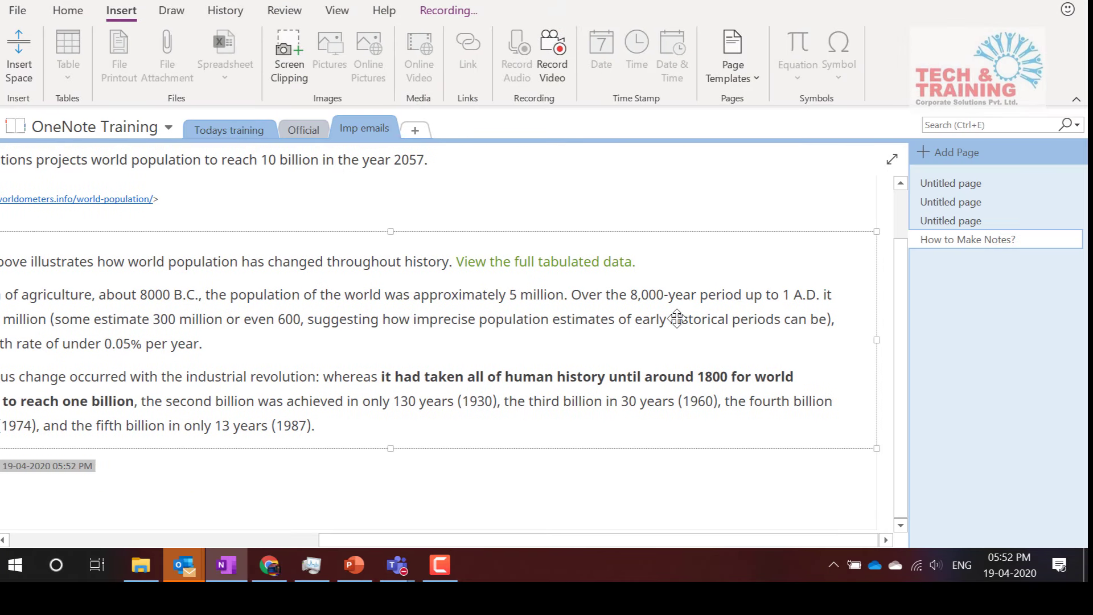
{"action": "key", "text": "Delete"}
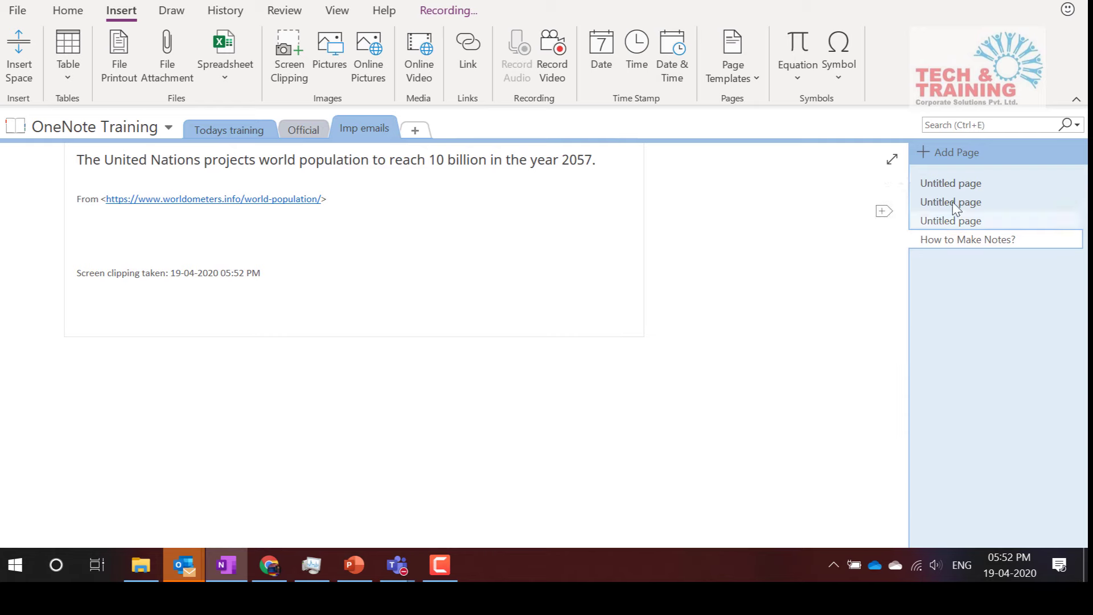
{"action": "left_click", "coordinate": [959, 186]}
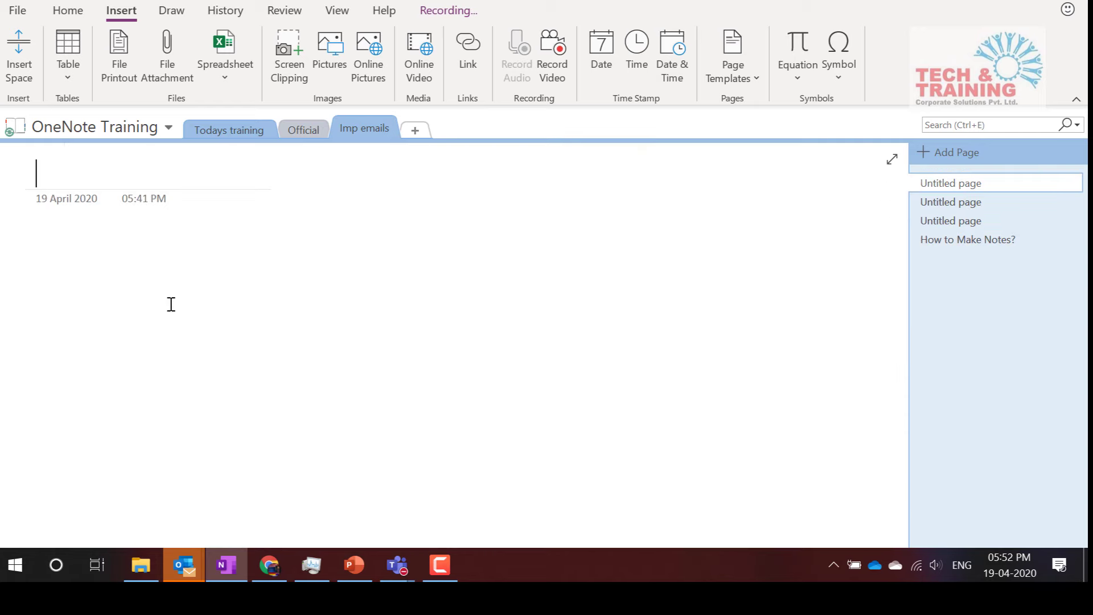
{"action": "left_click", "coordinate": [54, 262]}
{"action": "key", "text": "ctrl+v"}
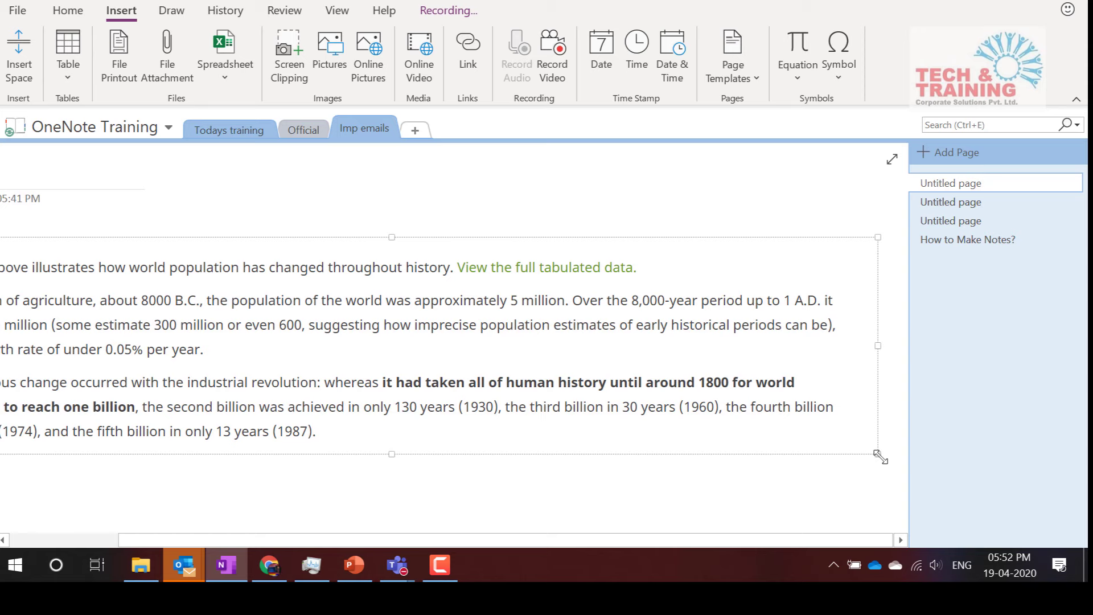
Drag the population-history clipping's corner inward until the image fits the page width
{"action": "left_click_drag", "start_coordinate": [880, 456], "coordinate": [618, 398]}
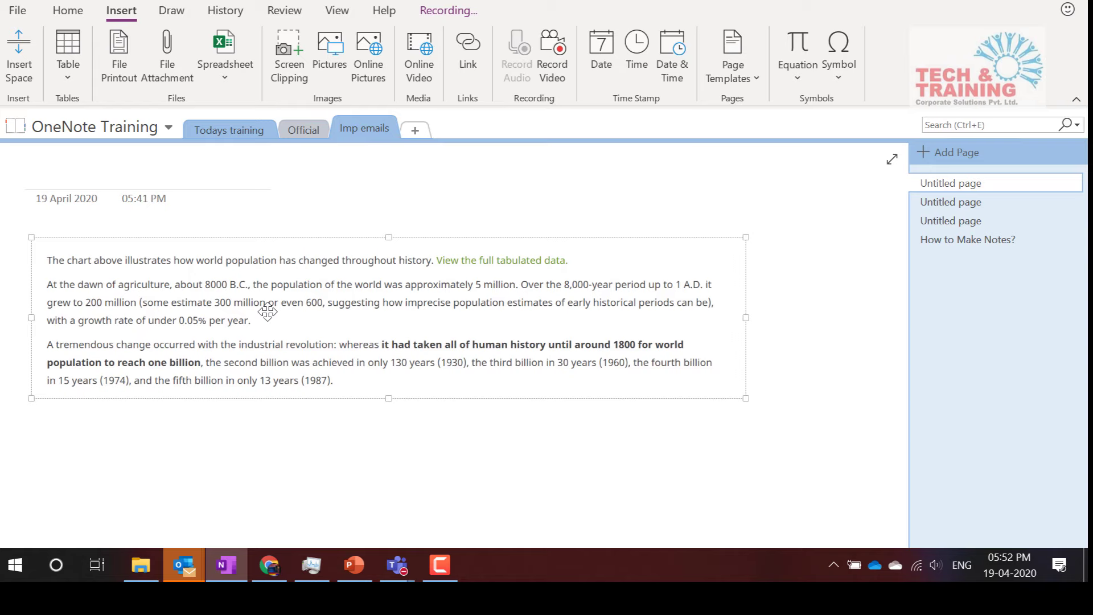
Copy the clipping's recognised text and paste it as editable text below the image
{"action": "right_click", "coordinate": [383, 277]}
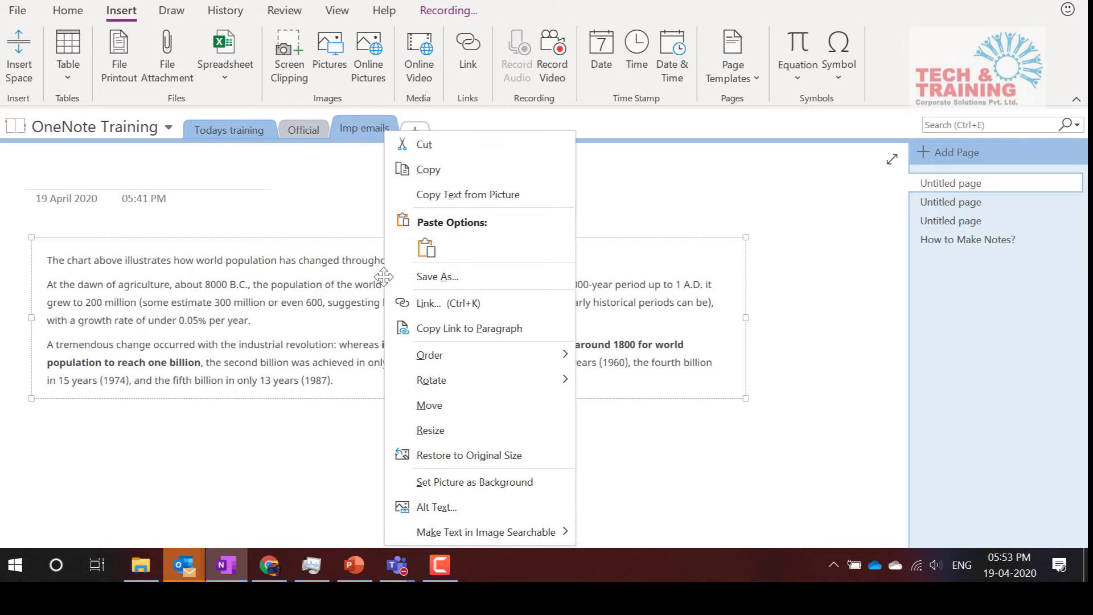
{"action": "left_click", "coordinate": [444, 195]}
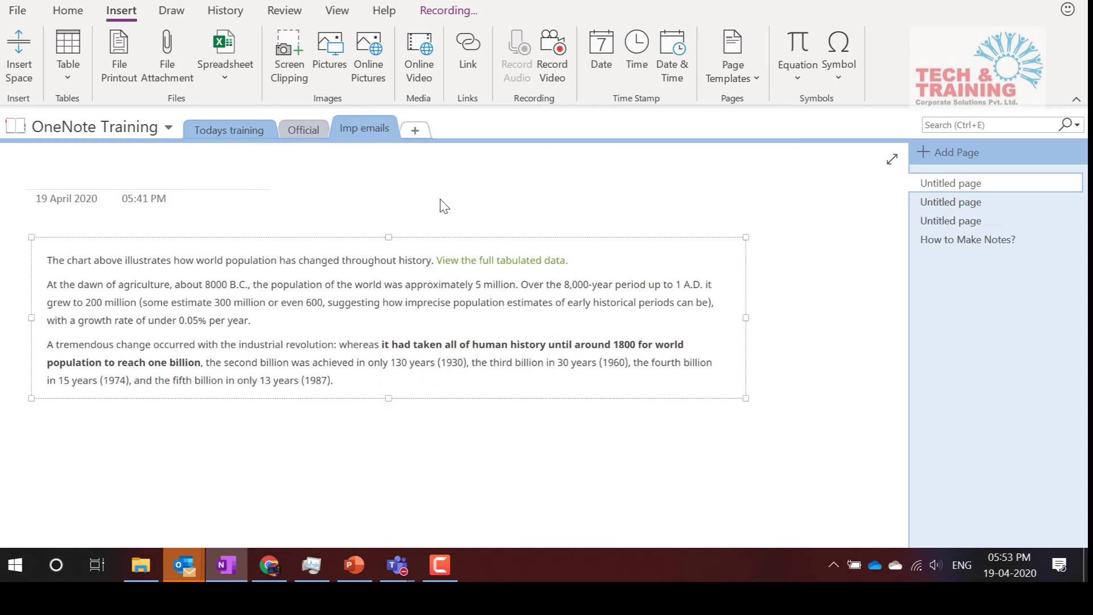
{"action": "left_click", "coordinate": [66, 444]}
{"action": "key", "text": "ctrl+v"}
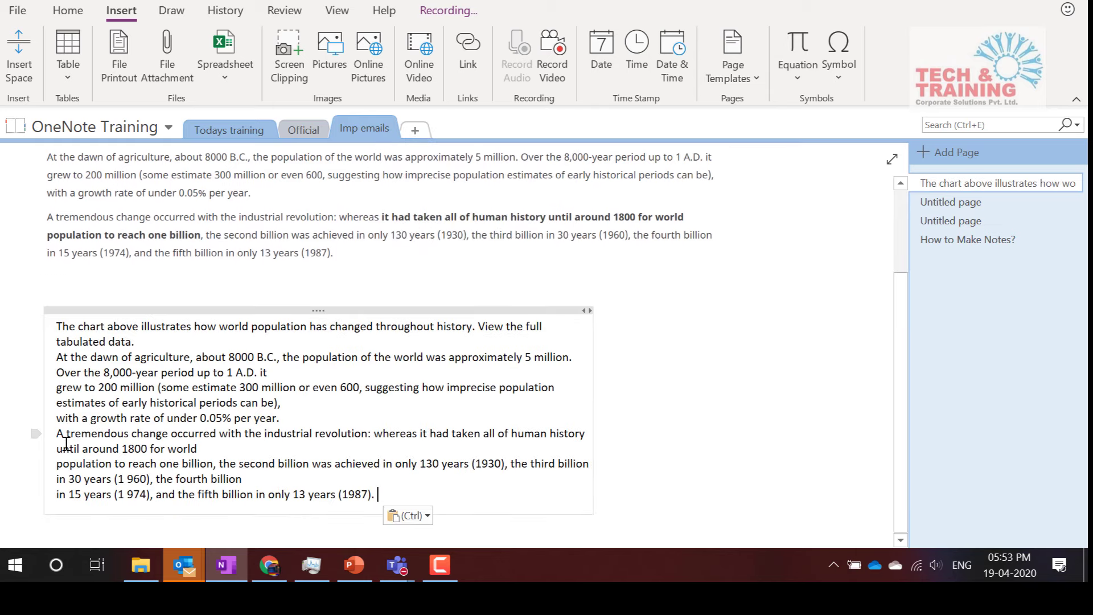
Select the pasted 'At the dawn of agriculture' paragraph
{"action": "scroll", "coordinate": [67, 444], "scroll_direction": "up", "scroll_amount": 3}
{"action": "scroll", "coordinate": [66, 443], "scroll_direction": "down", "scroll_amount": 3}
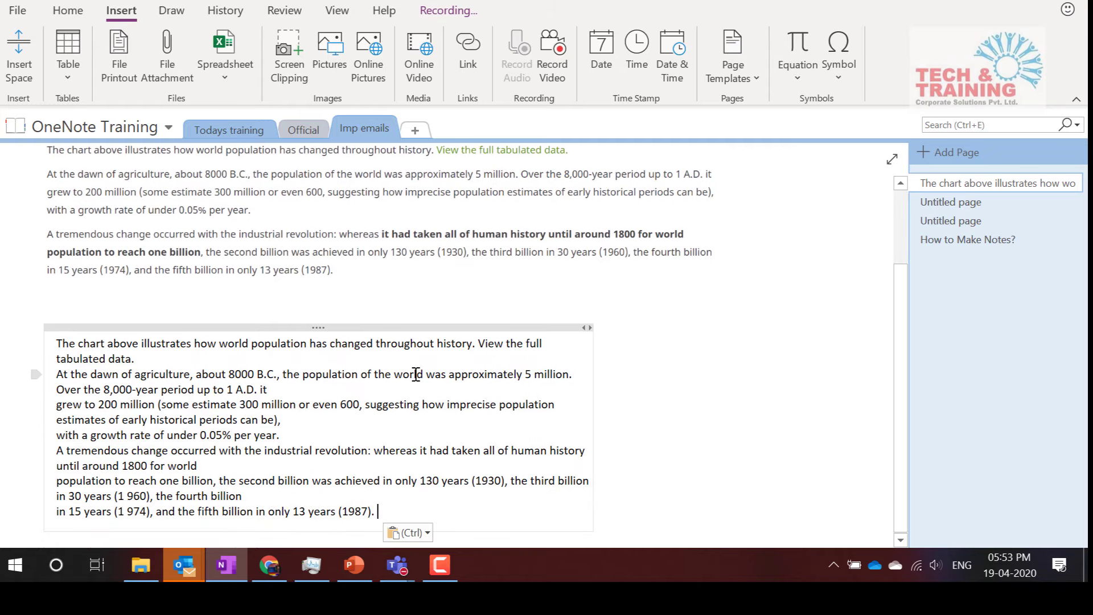
{"action": "scroll", "coordinate": [416, 374], "scroll_direction": "up", "scroll_amount": 3}
{"action": "scroll", "coordinate": [415, 379], "scroll_direction": "down", "scroll_amount": 2}
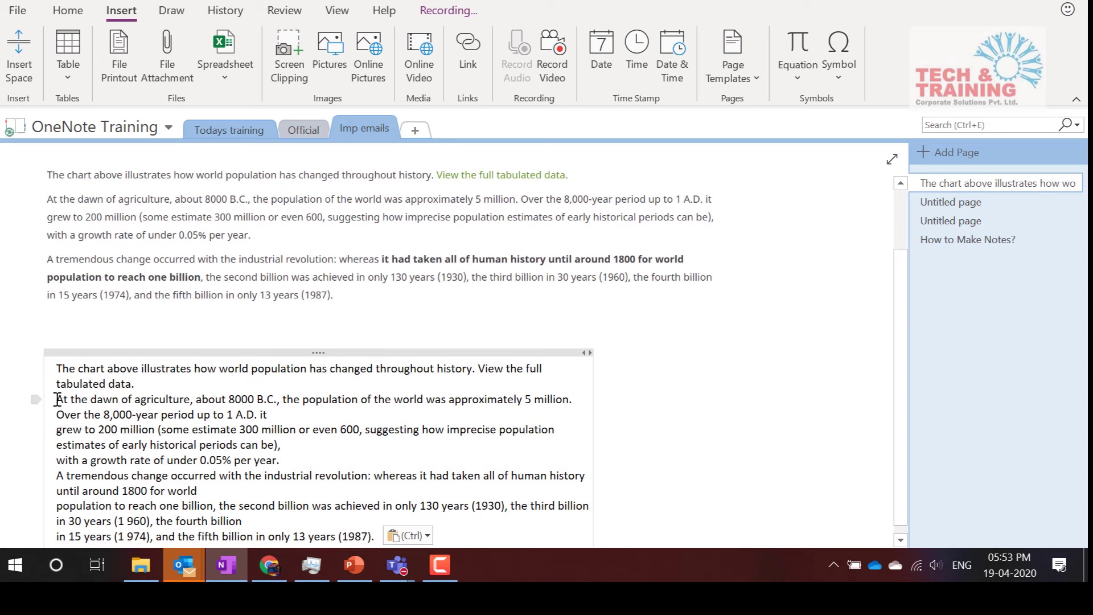
{"action": "left_click_drag", "start_coordinate": [58, 399], "coordinate": [295, 464]}
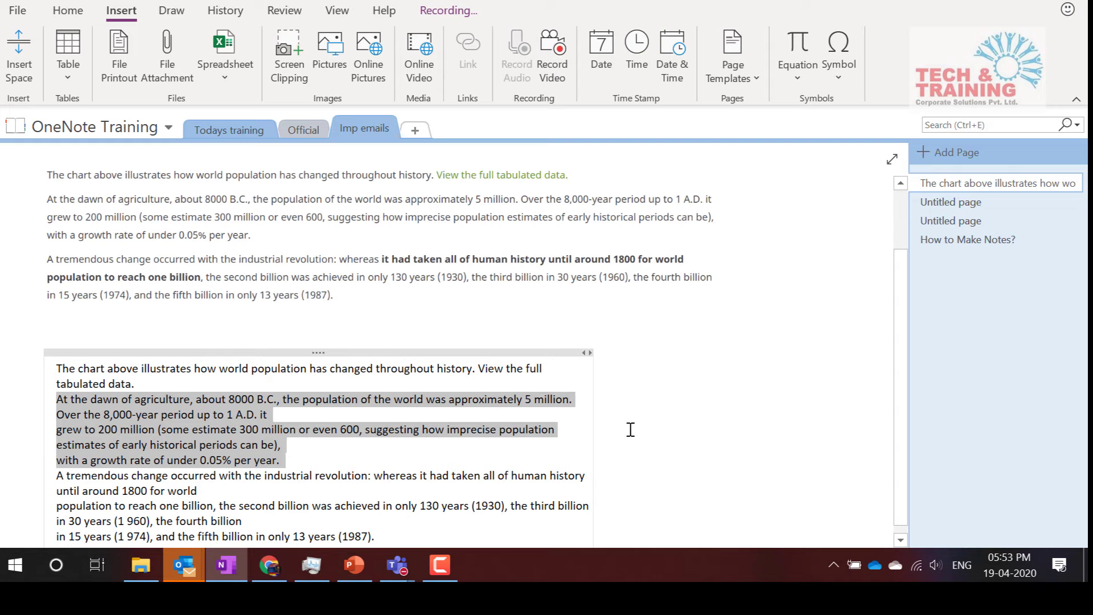
Paste the agriculture paragraph onto the next Untitled page, then return below How to Make Notes?'s spreadsheet attachment
{"action": "left_click", "coordinate": [946, 205]}
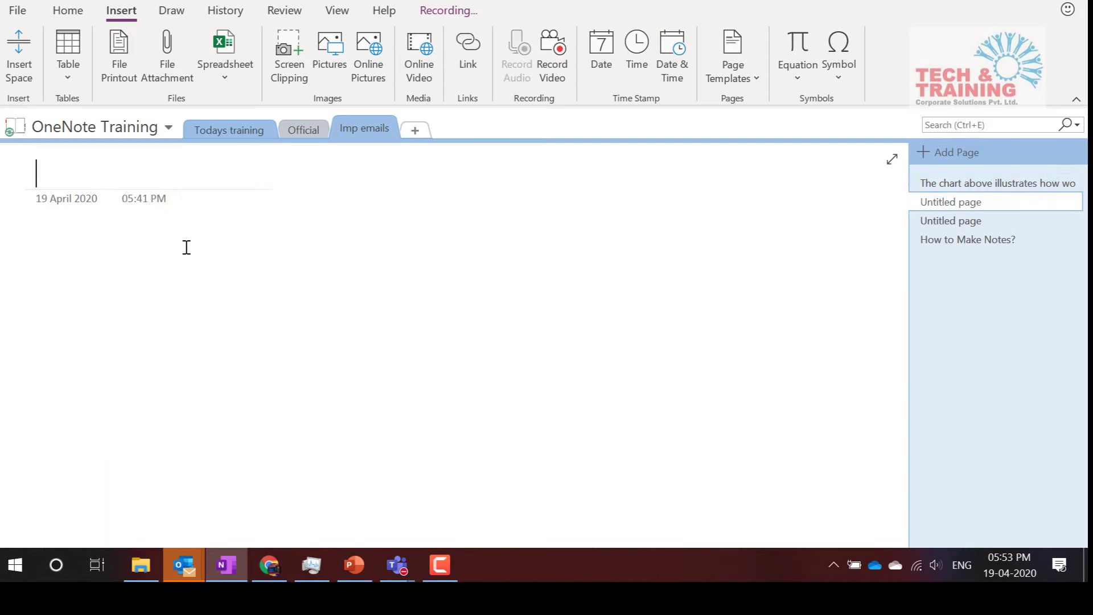
{"action": "key", "text": "ctrl+v"}
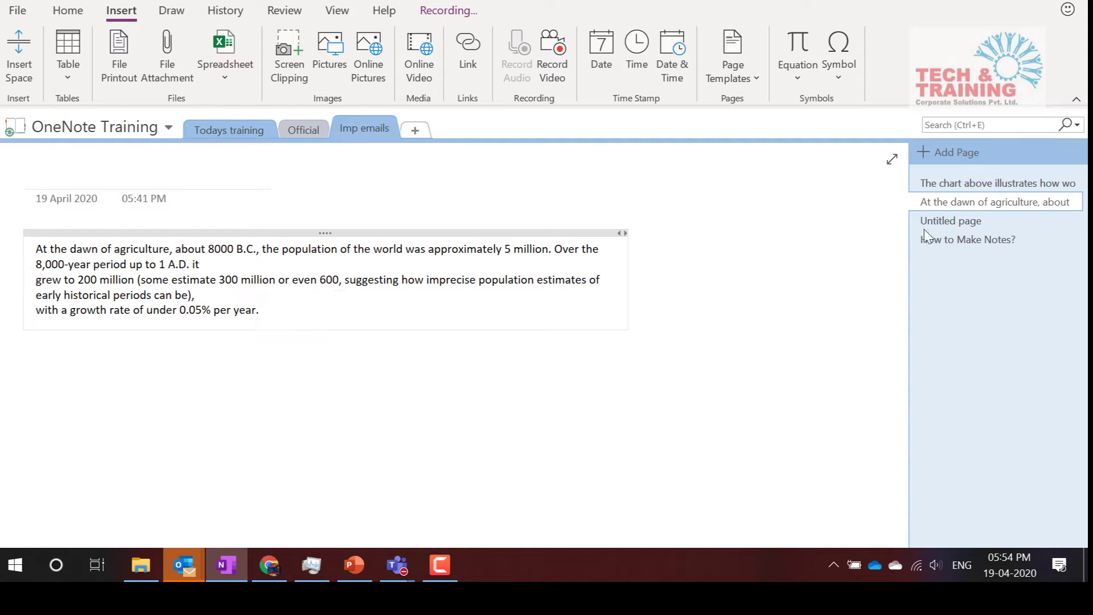
{"action": "left_click", "coordinate": [979, 185]}
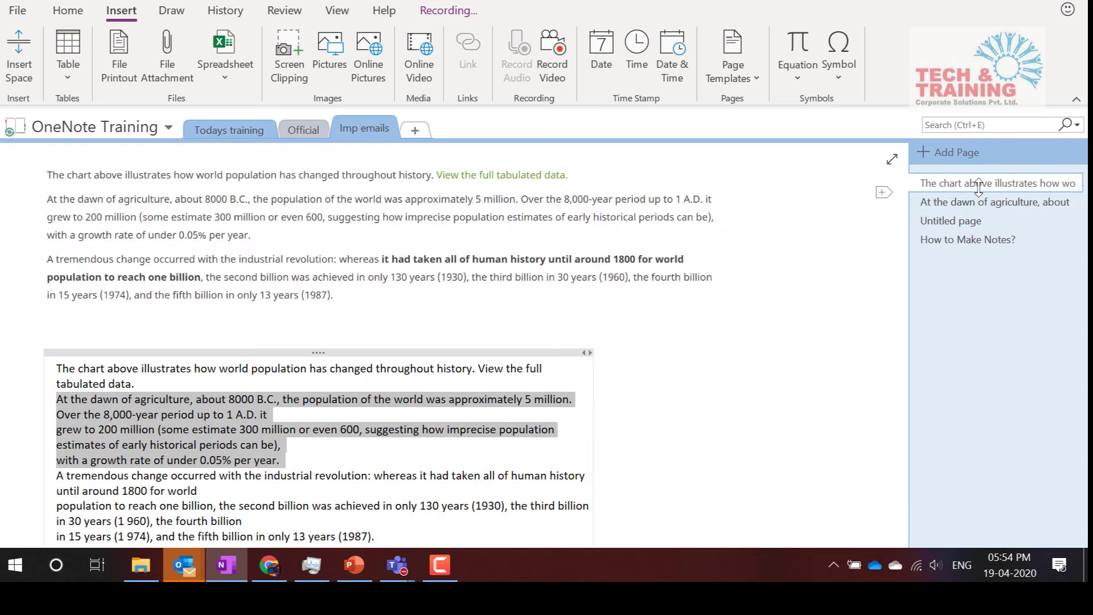
{"action": "left_click", "coordinate": [962, 240]}
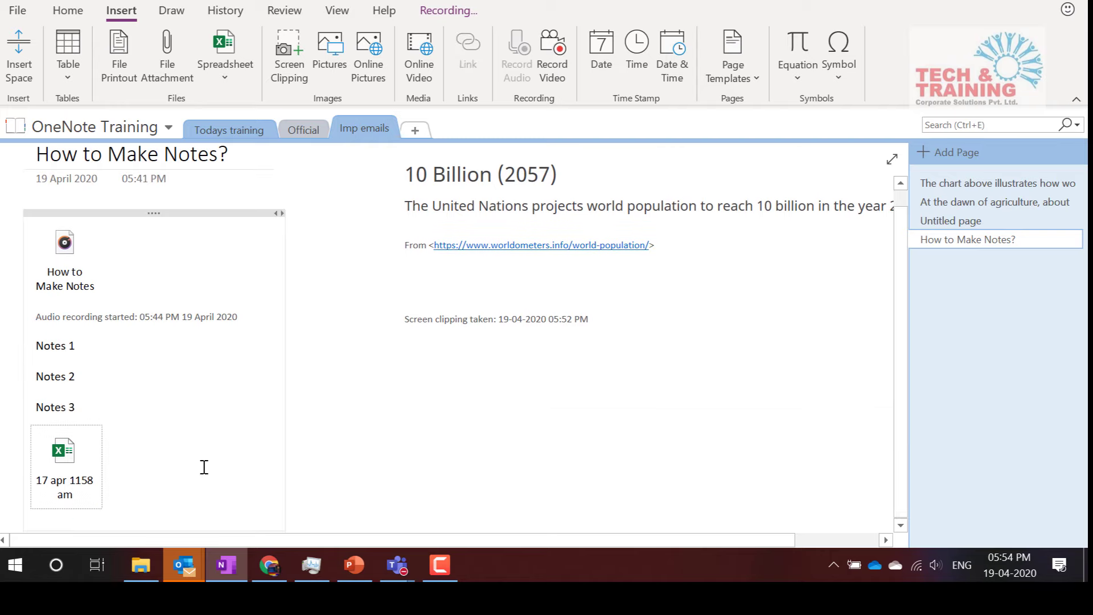
{"action": "left_click", "coordinate": [135, 506]}
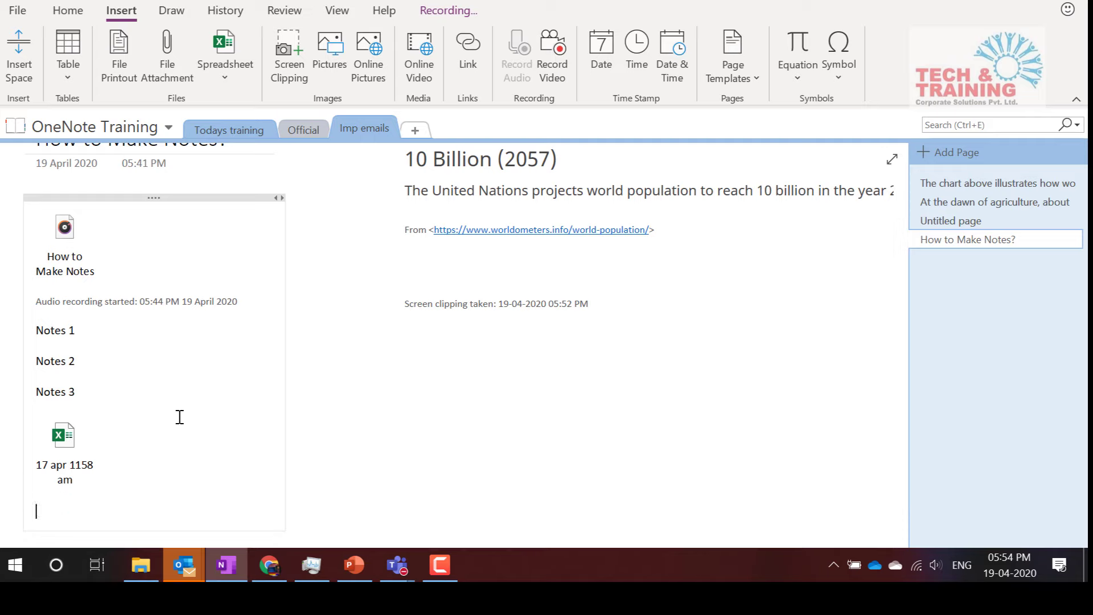
Tag the typed number with the Phone number tag from the Home tab's Tags gallery
{"action": "left_click", "coordinate": [69, 11]}
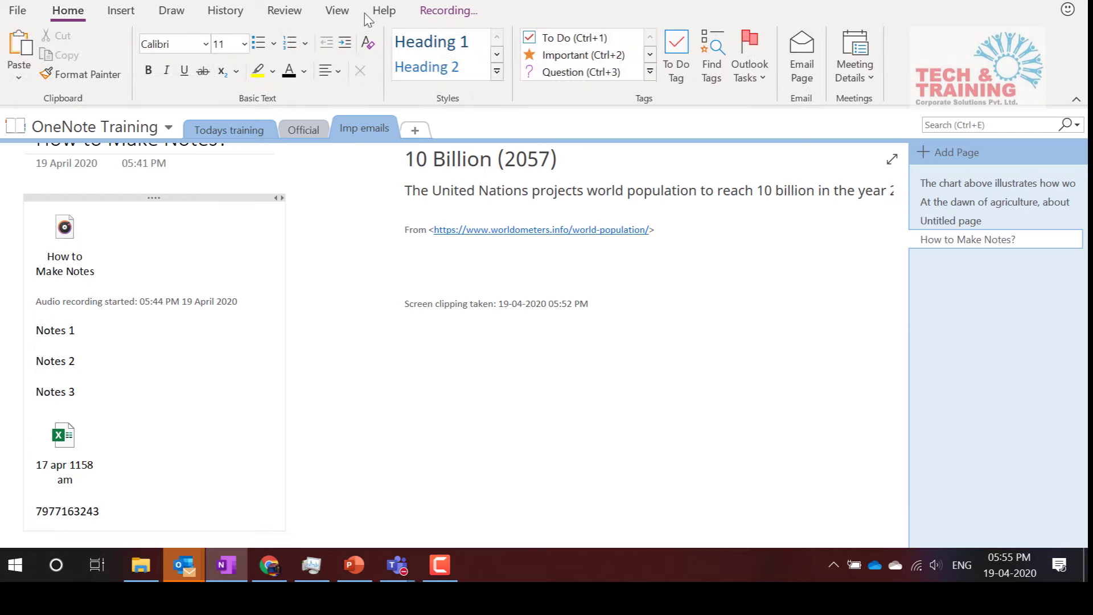
{"action": "left_click", "coordinate": [650, 72]}
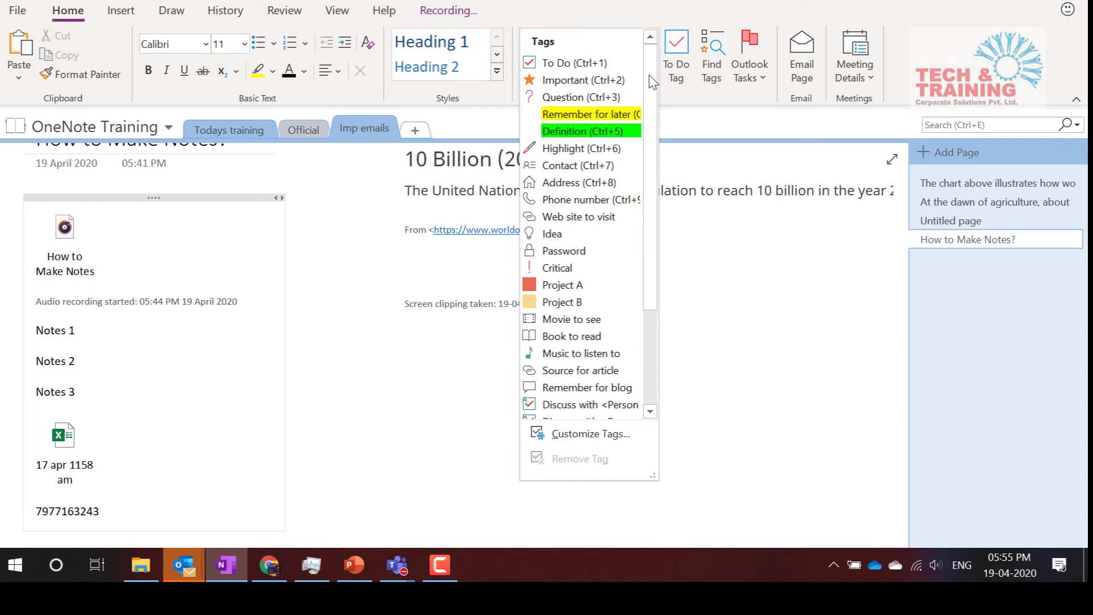
{"action": "left_click", "coordinate": [558, 202]}
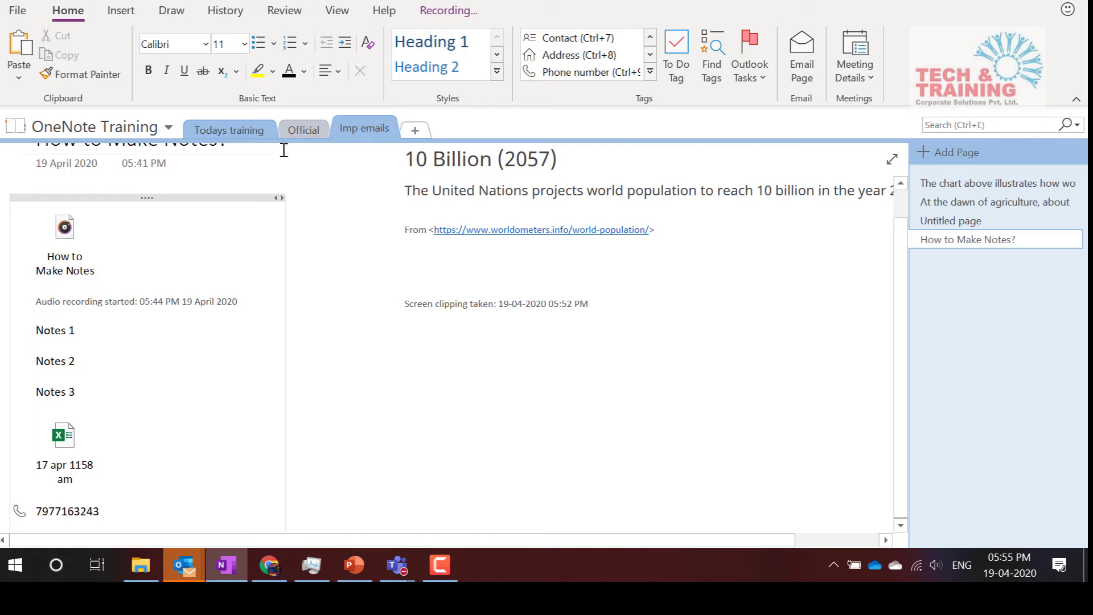
Mark the Notes 1 line with the Important star tag
{"action": "left_click", "coordinate": [111, 358]}
{"action": "left_click", "coordinate": [650, 71]}
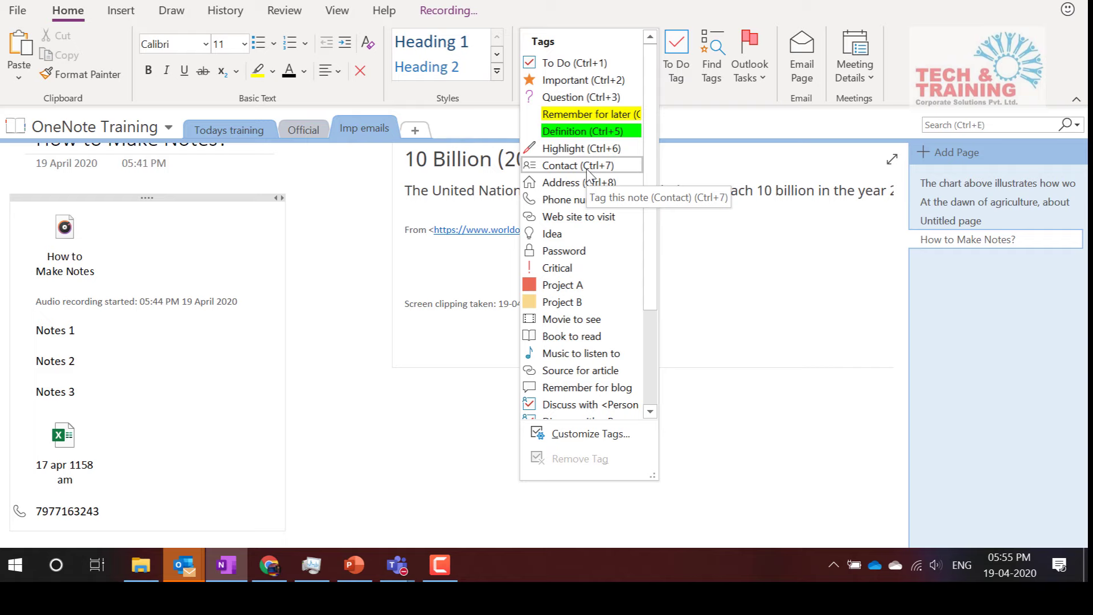
{"action": "left_click", "coordinate": [90, 345]}
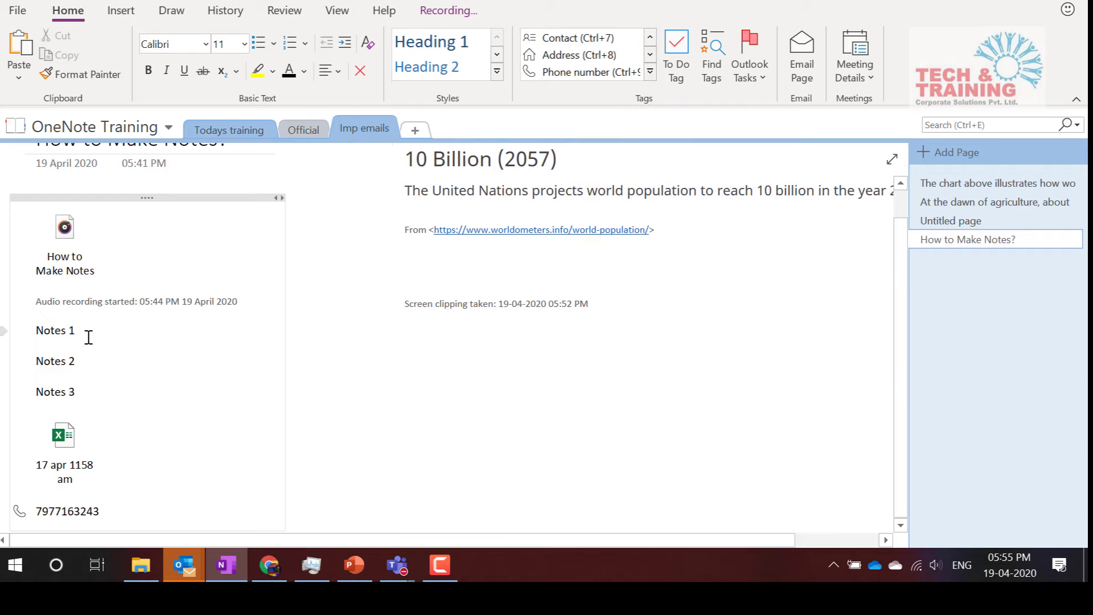
{"action": "left_click", "coordinate": [650, 71]}
{"action": "left_click", "coordinate": [594, 80]}
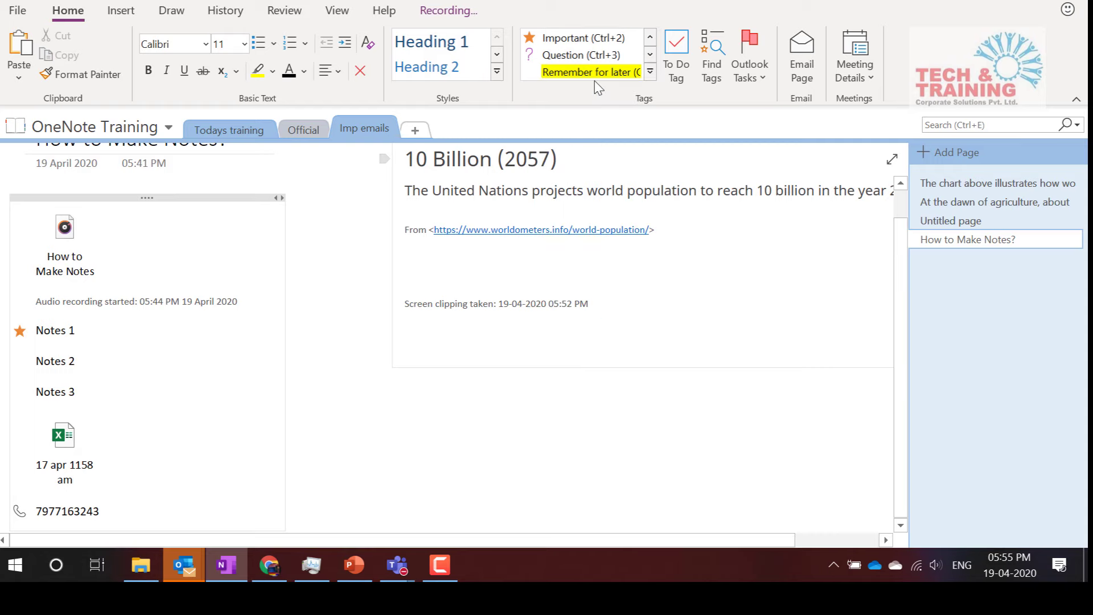
{"action": "left_click", "coordinate": [425, 374]}
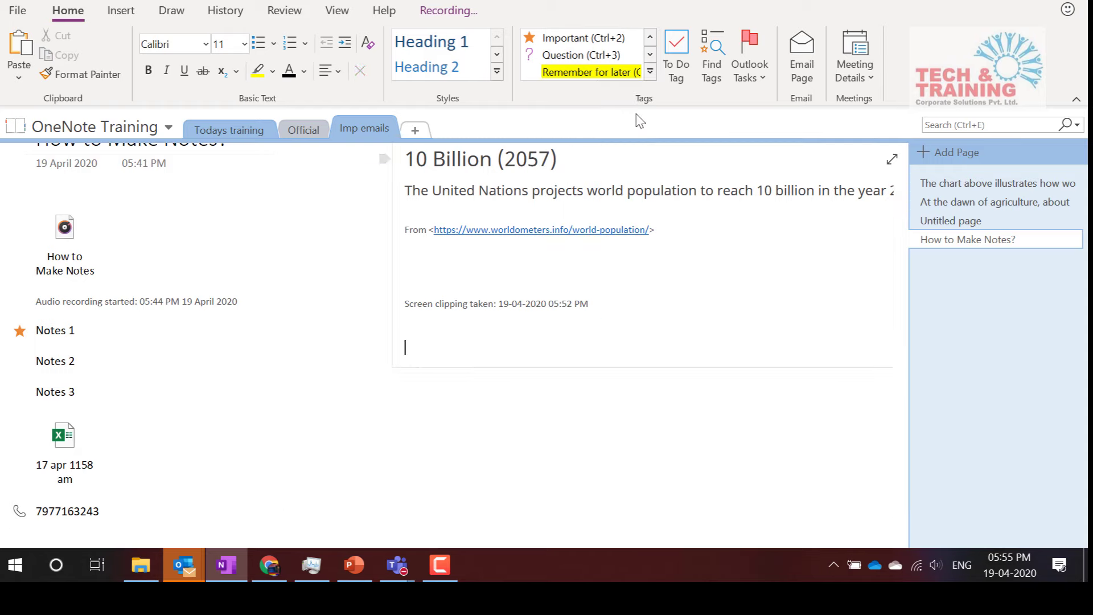
Add a 'Questions' line with the Question tag, browsing the full tag list without choosing another
{"action": "type", "text": "Questions"}
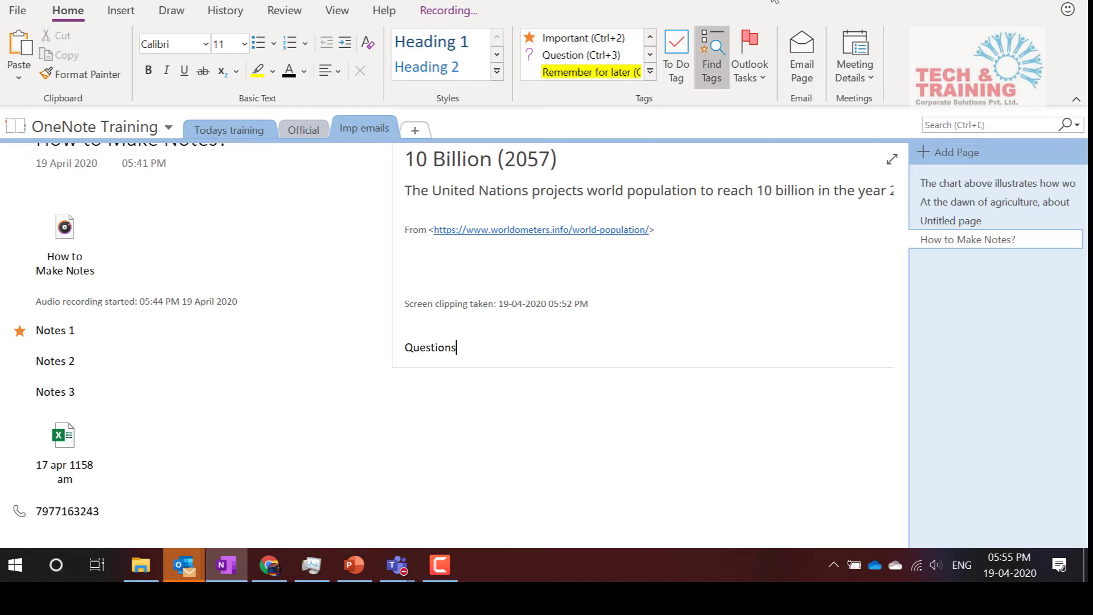
{"action": "left_click", "coordinate": [597, 57]}
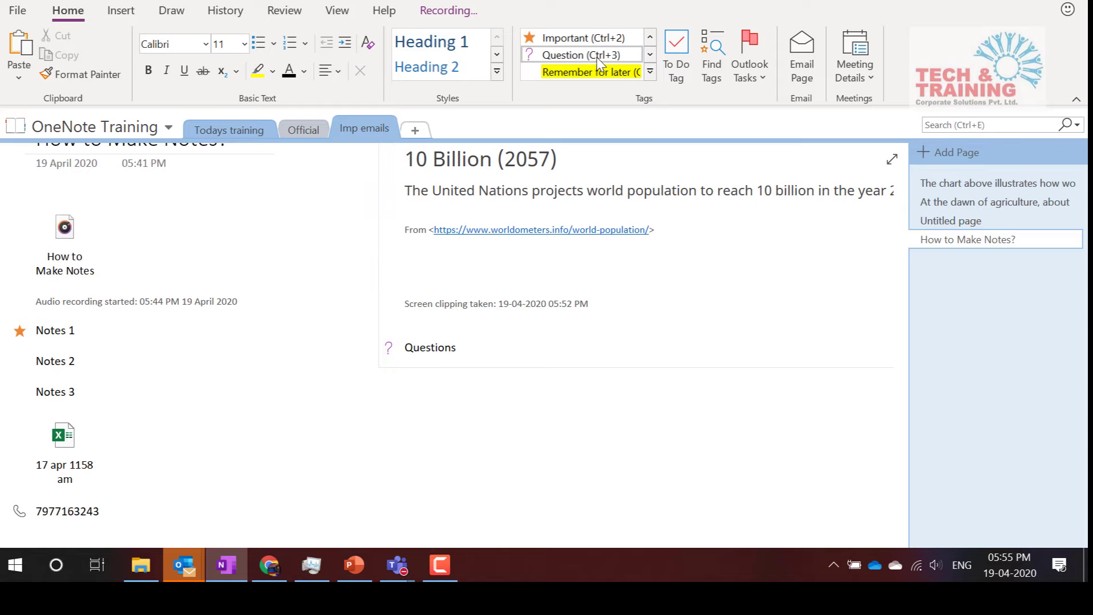
{"action": "left_click", "coordinate": [650, 71]}
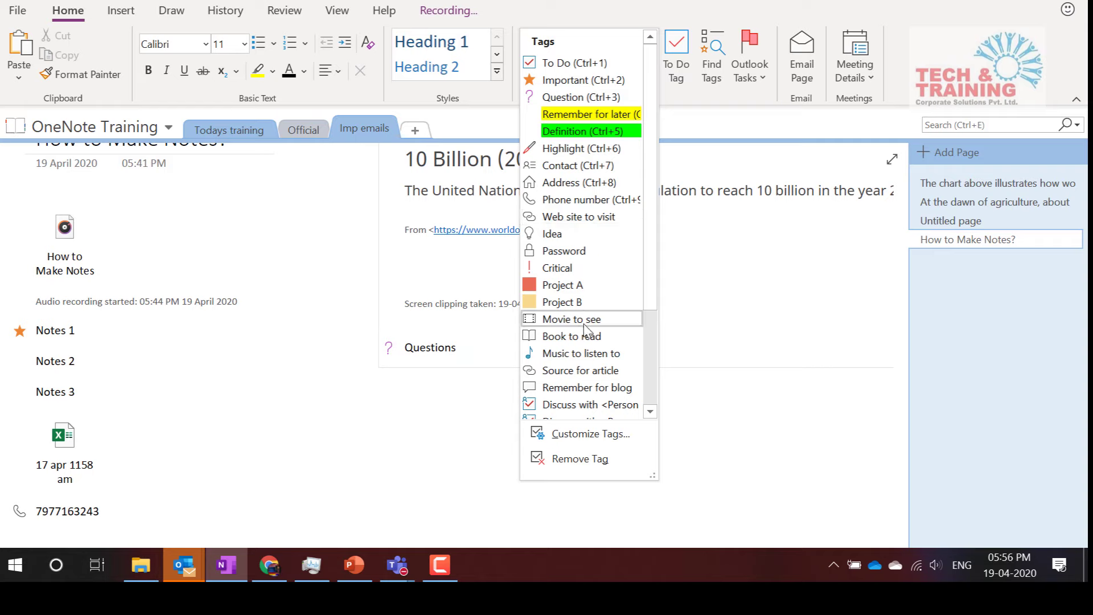
{"action": "scroll", "coordinate": [585, 328], "scroll_direction": "down", "scroll_amount": 3}
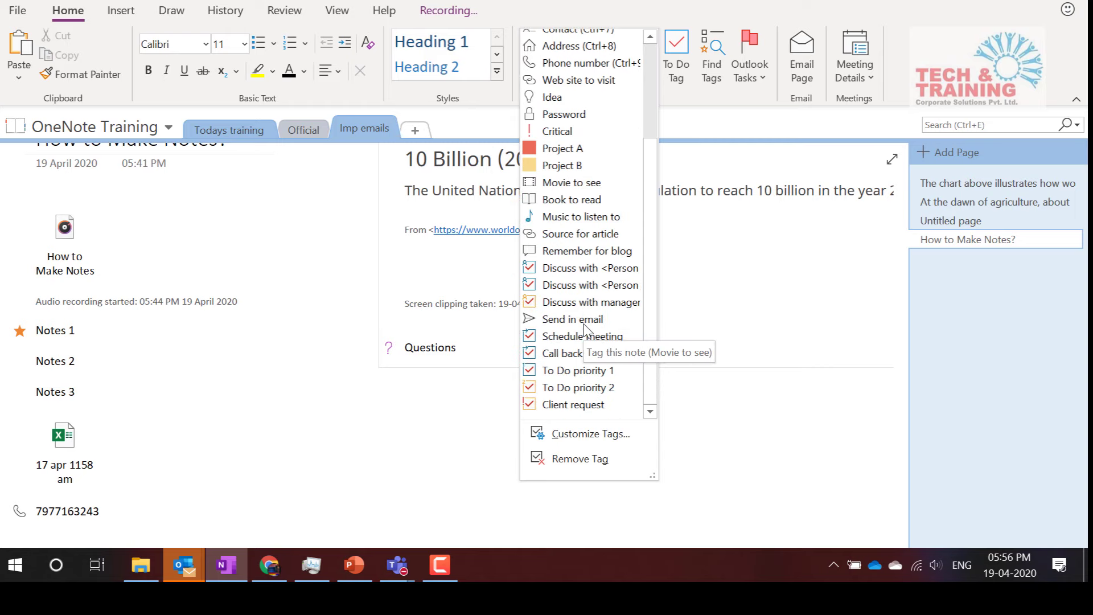
{"action": "scroll", "coordinate": [585, 329], "scroll_direction": "up", "scroll_amount": 3}
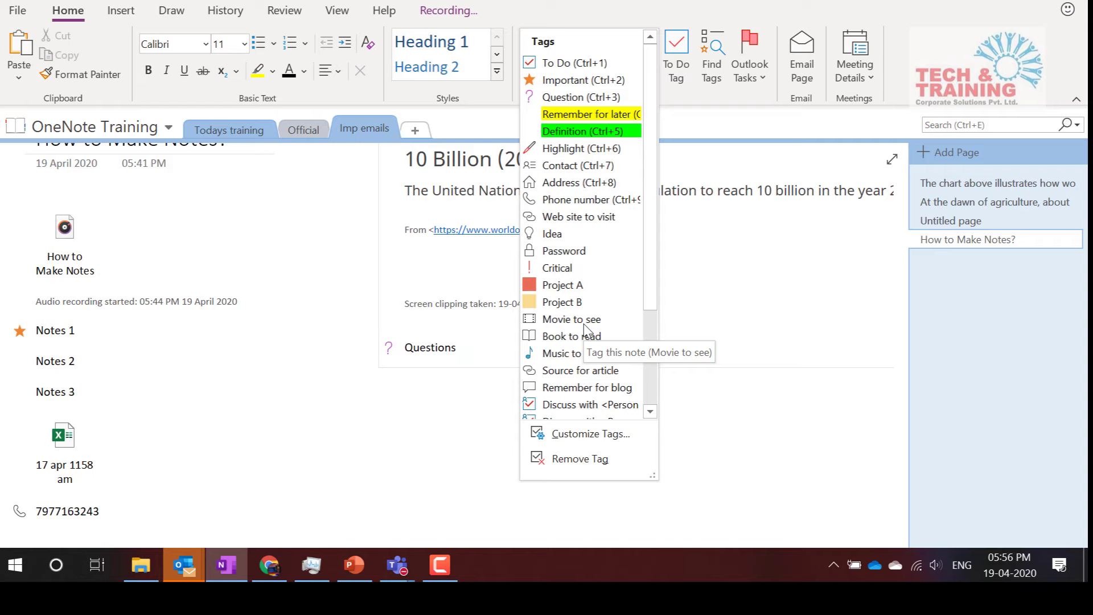
{"action": "left_click", "coordinate": [740, 300]}
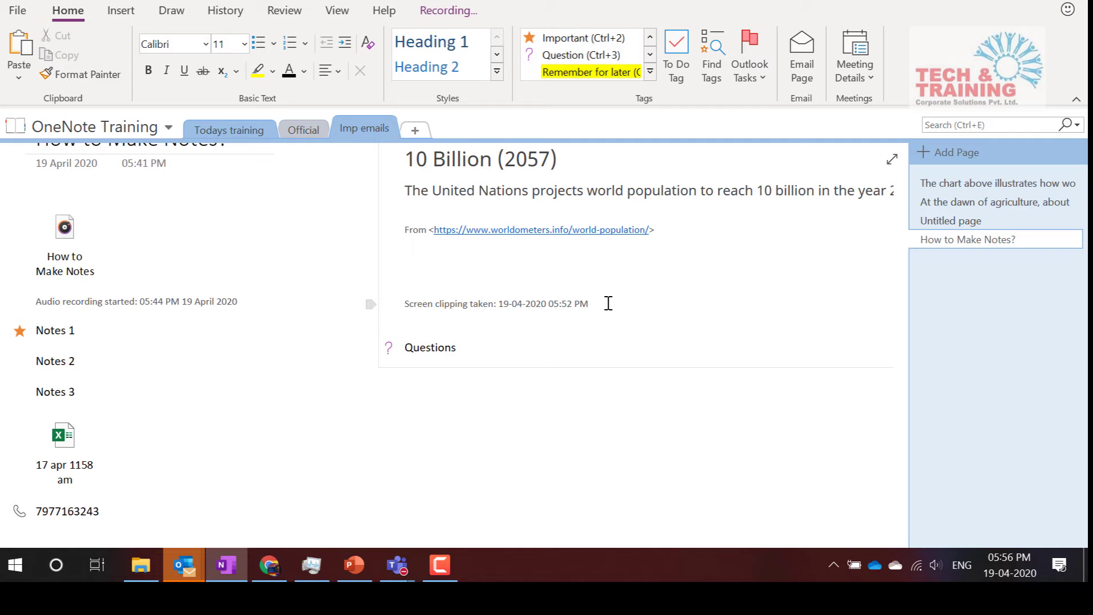
Title the Untitled page 'Calculator in onenote' and enter the sums 245 +674= and 875*56=
{"action": "left_click", "coordinate": [952, 220]}
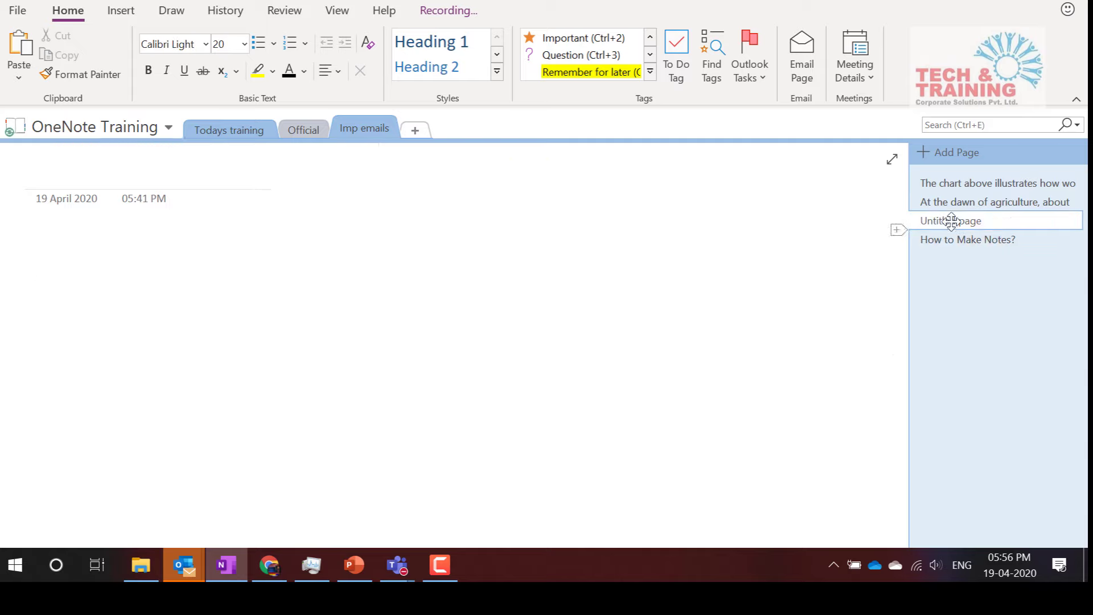
{"action": "left_click", "coordinate": [74, 255]}
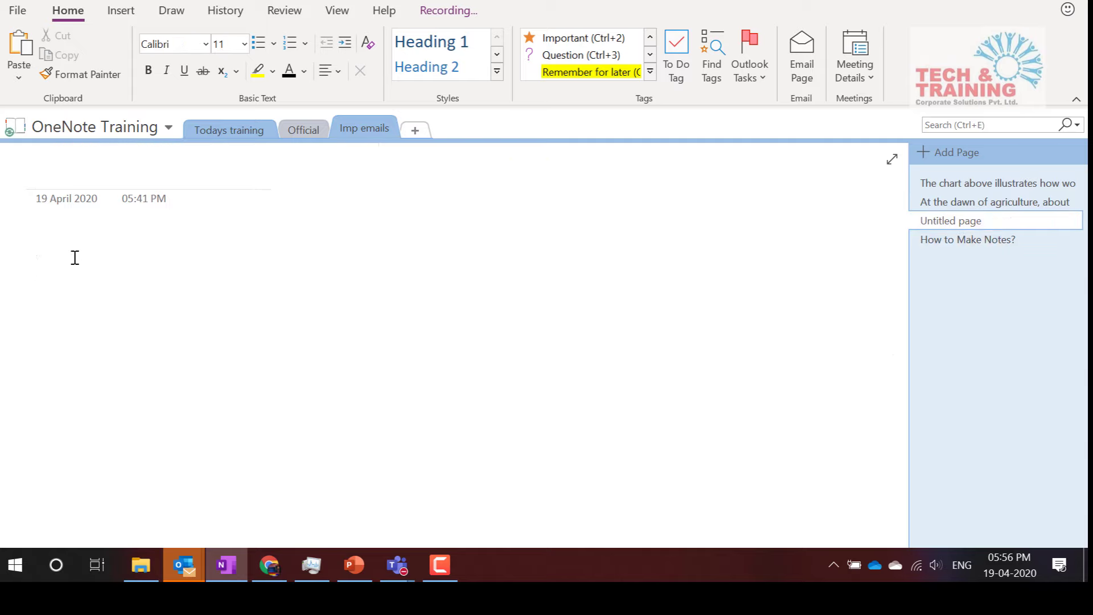
{"action": "left_click", "coordinate": [59, 168]}
{"action": "type", "text": "Calculator in onenote"}
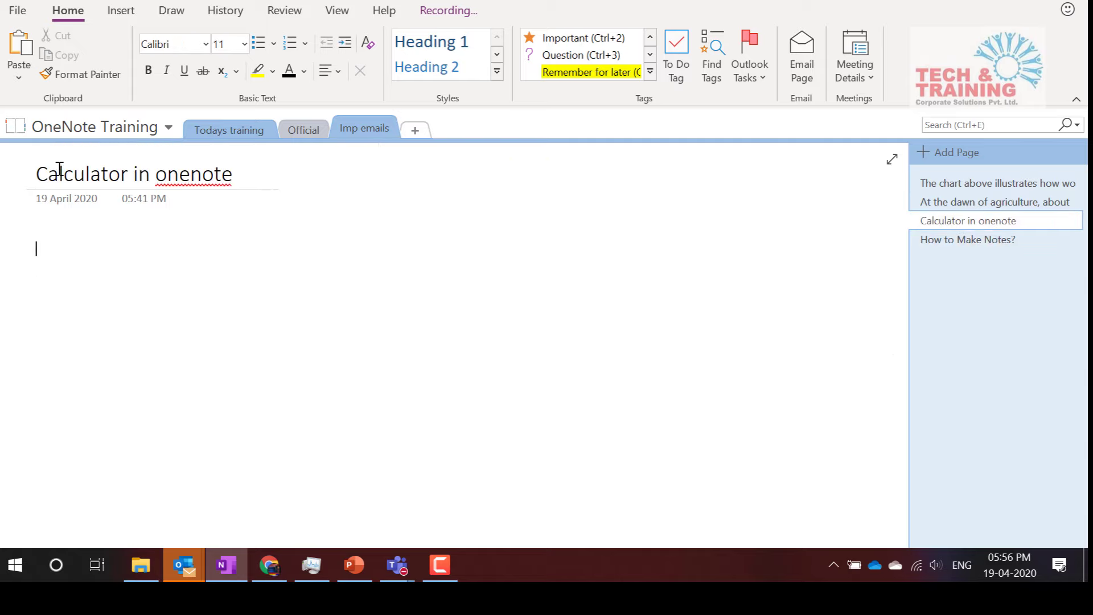
{"action": "type", "text": "245"}
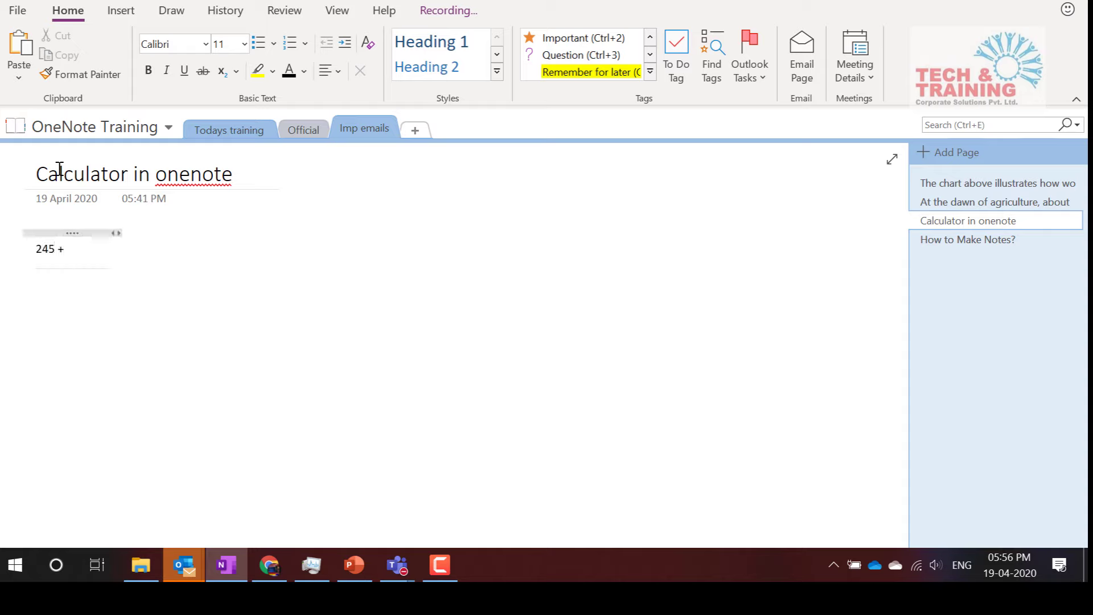
{"action": "type", "text": " +674="}
{"action": "key", "text": "space"}
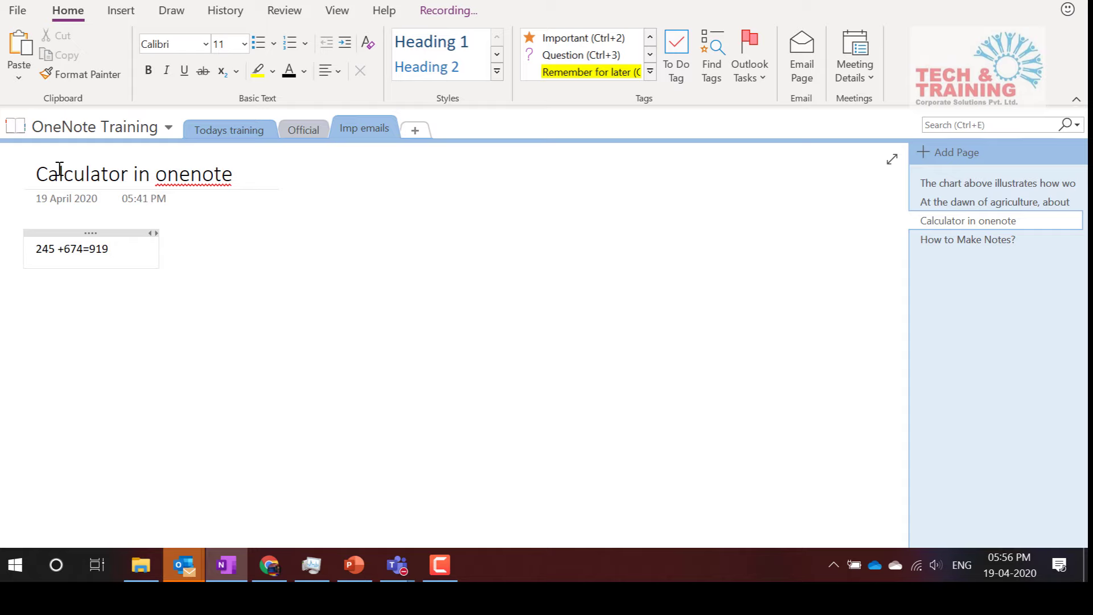
{"action": "key", "text": "Return"}
{"action": "type", "text": "875*"}
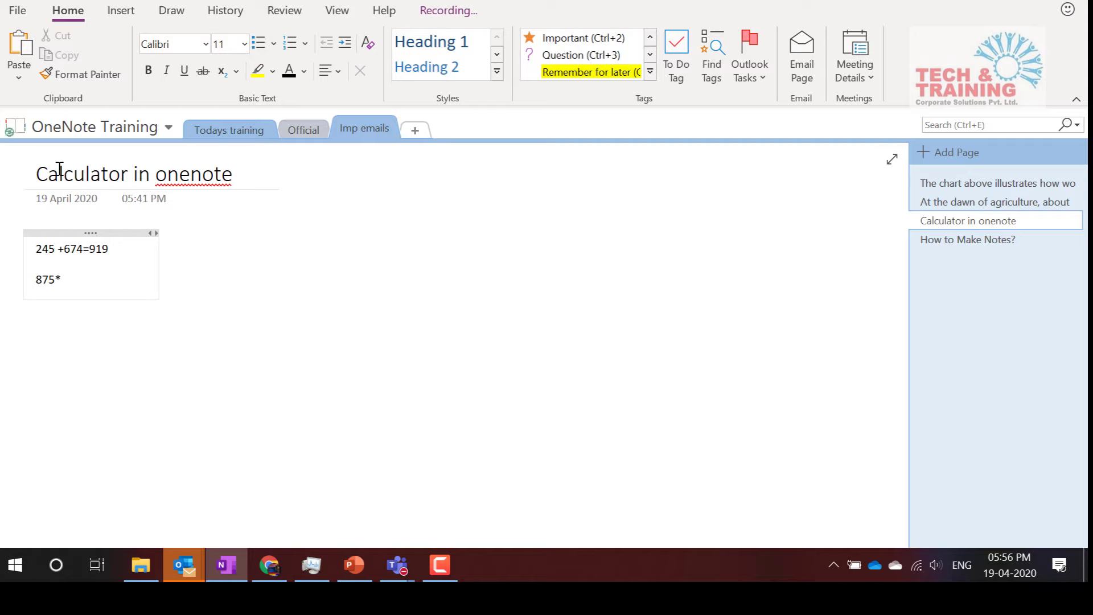
{"action": "type", "text": "56=49,000"}
Go back to the How to Make Notes? page in Imp emails
{"action": "left_click", "coordinate": [248, 134]}
{"action": "left_click", "coordinate": [363, 130]}
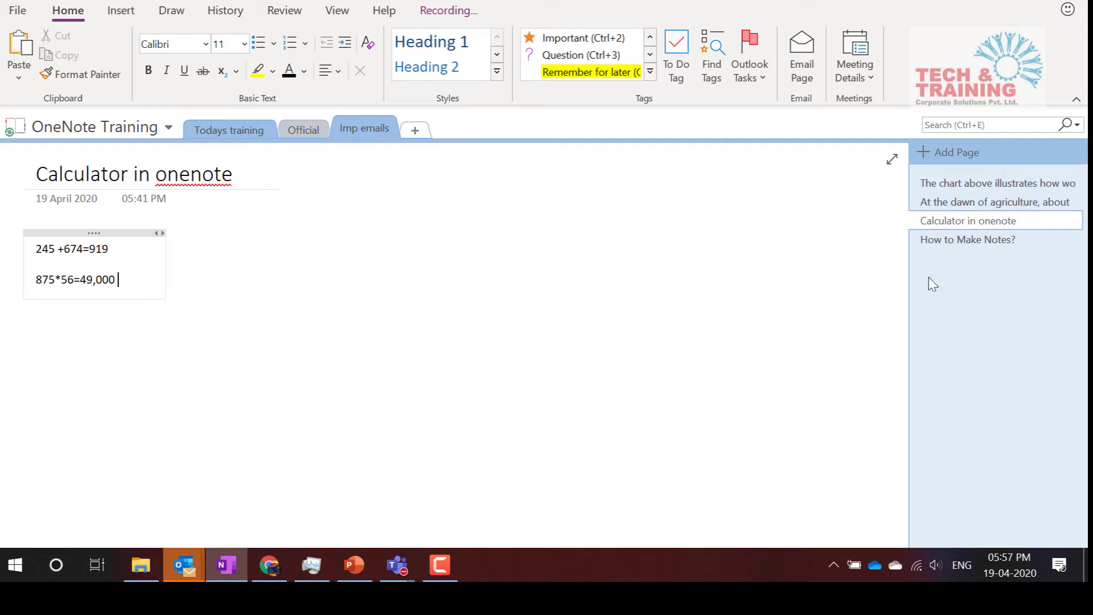
{"action": "left_click", "coordinate": [966, 239]}
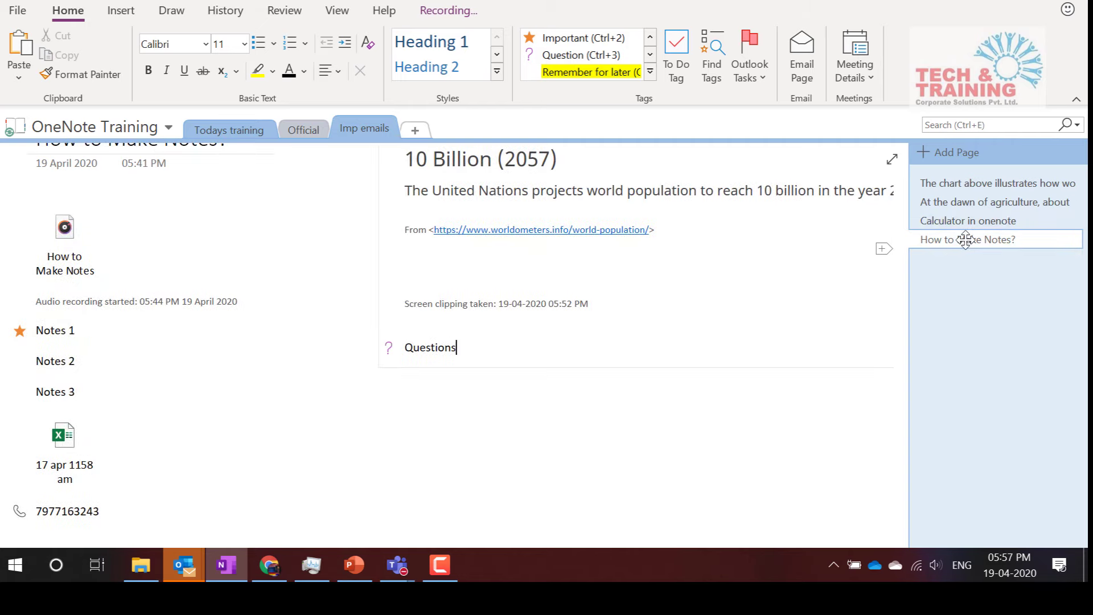
Switch to the Todays training section from the Recording tab
{"action": "scroll", "coordinate": [360, 193], "scroll_direction": "up", "scroll_amount": 1}
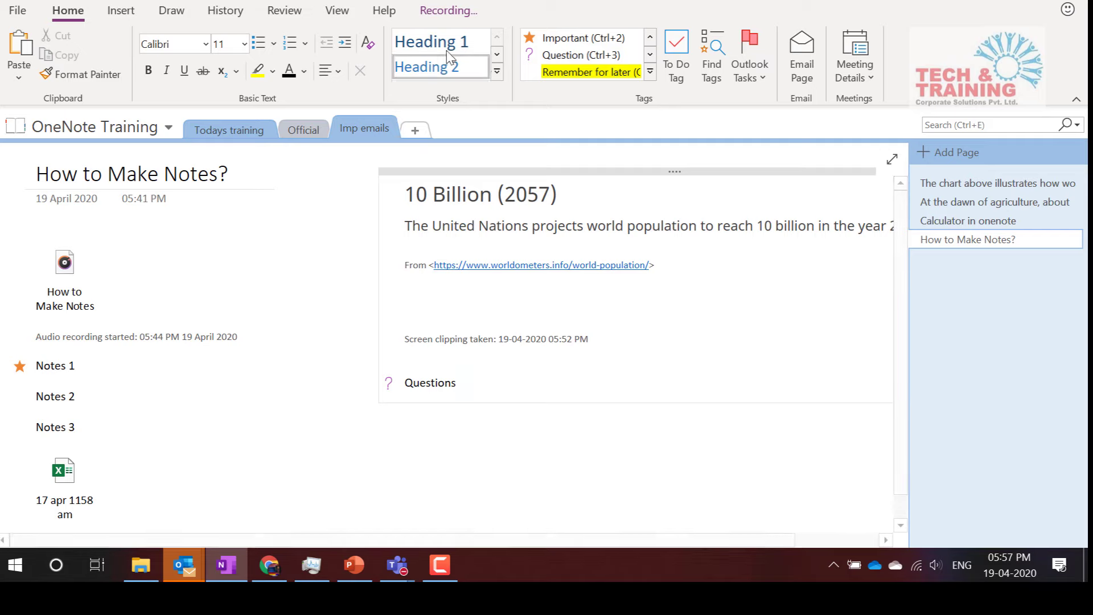
{"action": "left_click", "coordinate": [459, 12]}
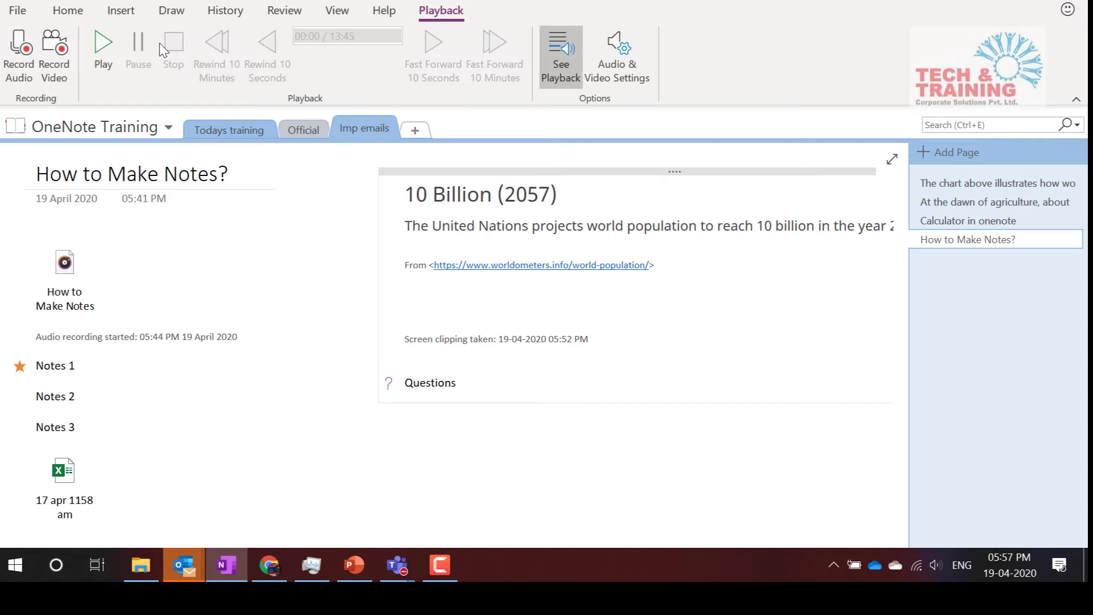
{"action": "left_click", "coordinate": [235, 132]}
Type a few sample lines into the page, then bring up the Find Tags summary
{"action": "key", "text": "Return"}
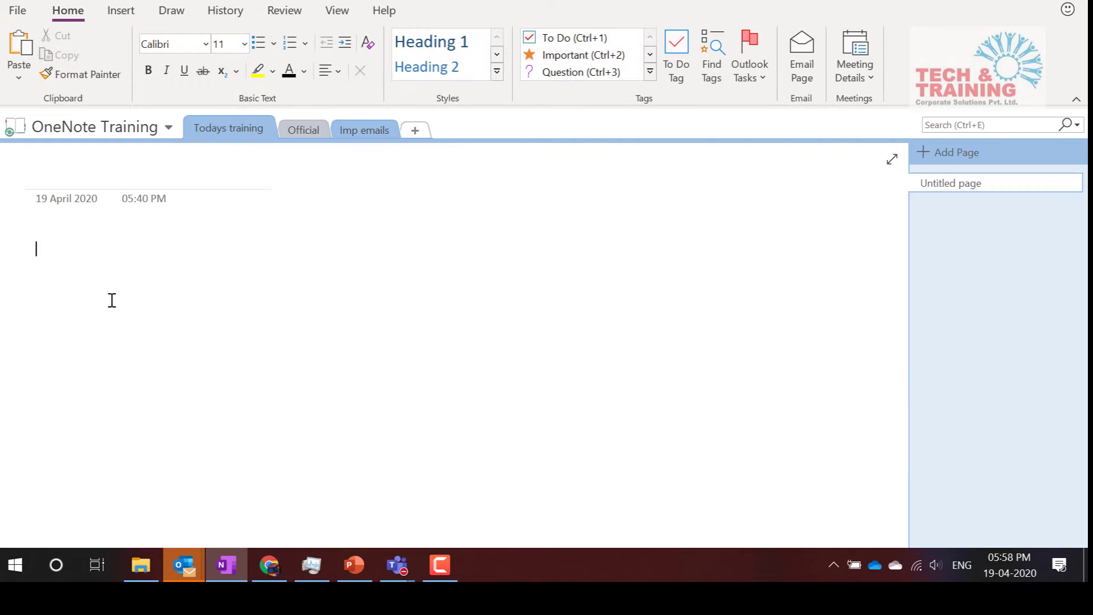
{"action": "type", "text": ".d asld"}
{"action": "key", "text": "Return"}
{"action": "type", "text": "Sa df;sdfa"}
{"action": "key", "text": "Return"}
{"action": "type", "text": "Asd"}
{"action": "key", "text": "Return"}
{"action": "type", "text": "Sad f"}
{"action": "key", "text": "Return"}
{"action": "type", "text": "Adsf"}
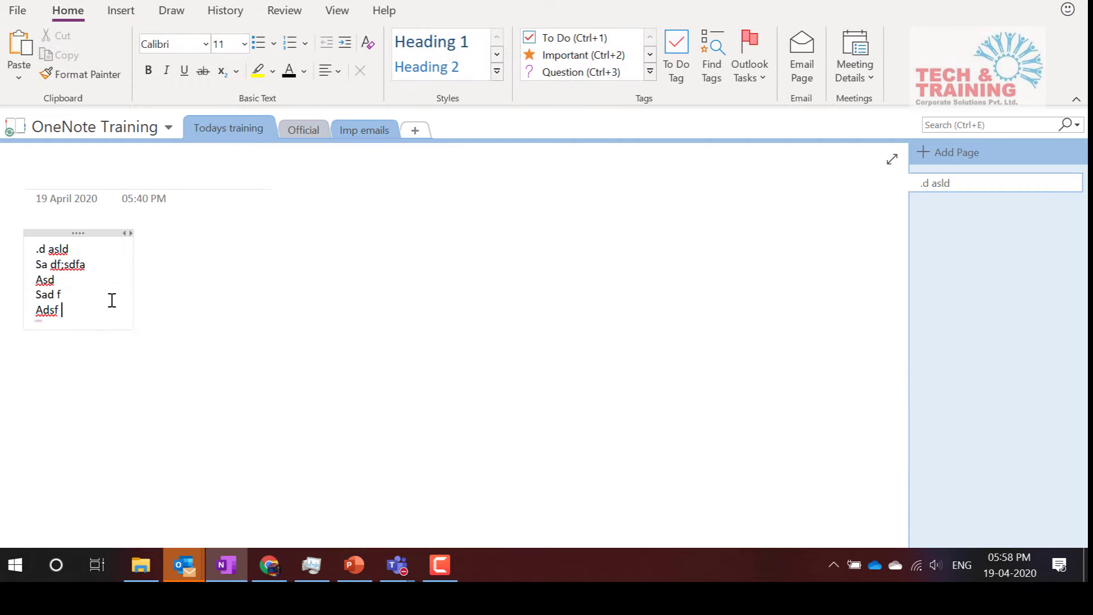
{"action": "key", "text": "Return"}
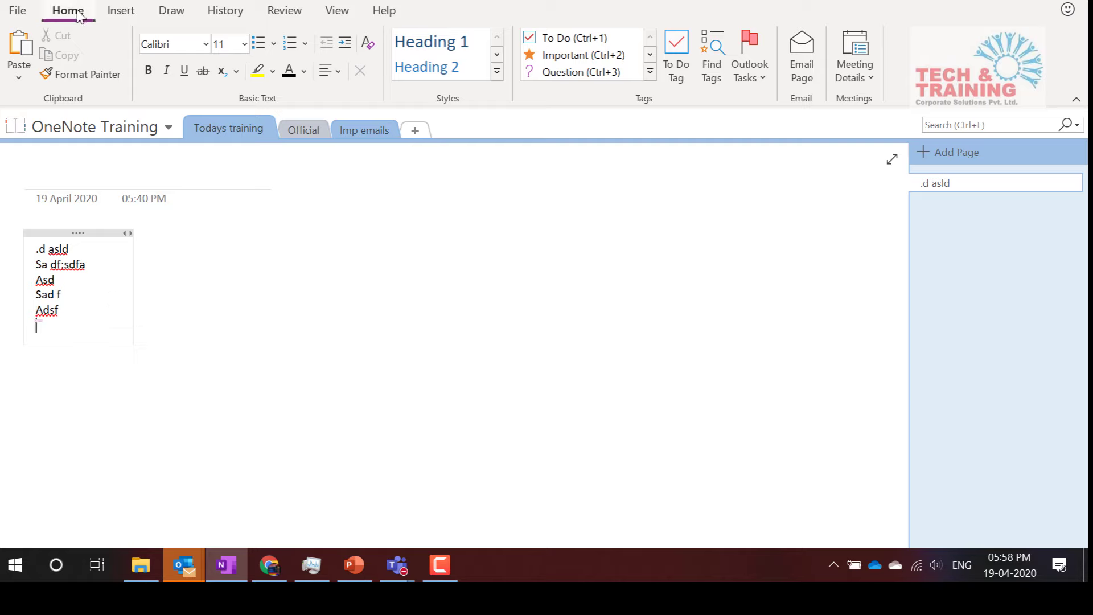
{"action": "left_click", "coordinate": [709, 57]}
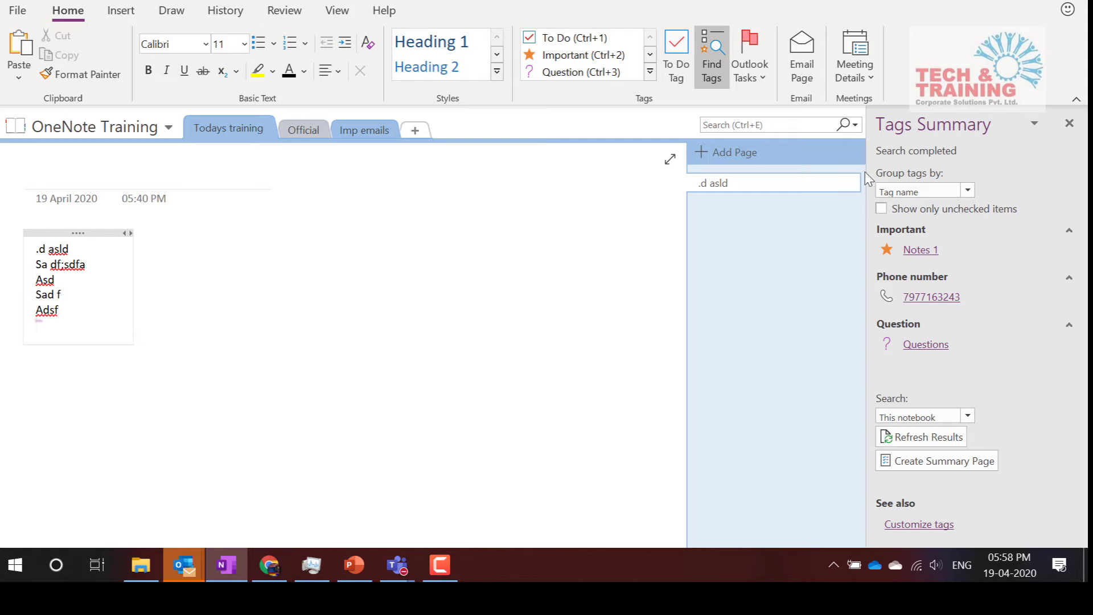
Widen the Tags Summary search to All notebooks and scroll through the results
{"action": "left_click", "coordinate": [948, 189]}
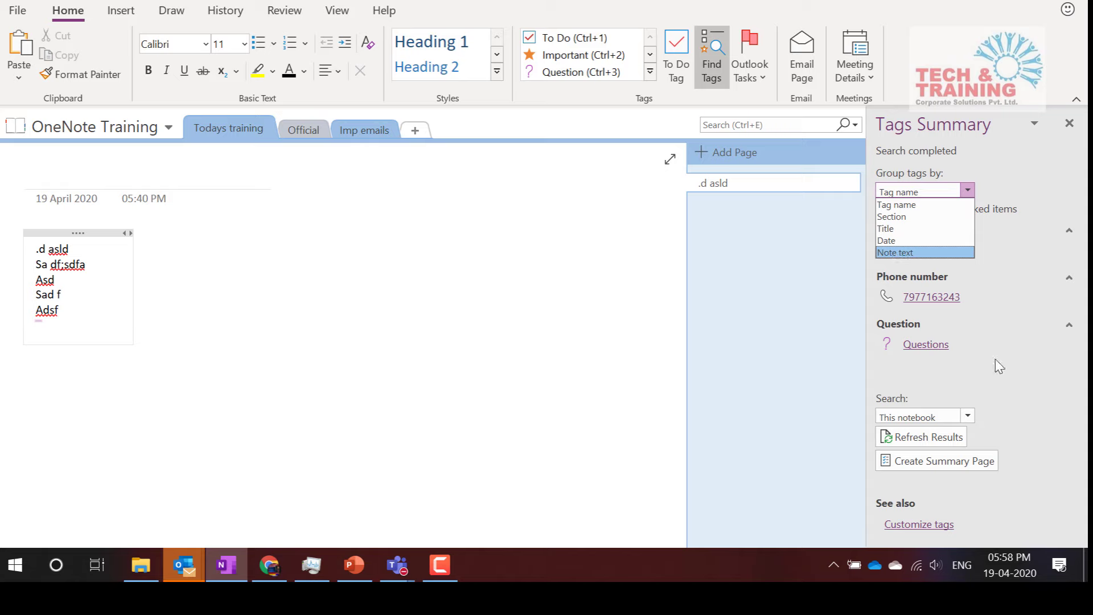
{"action": "left_click", "coordinate": [983, 381]}
{"action": "left_click", "coordinate": [966, 416]}
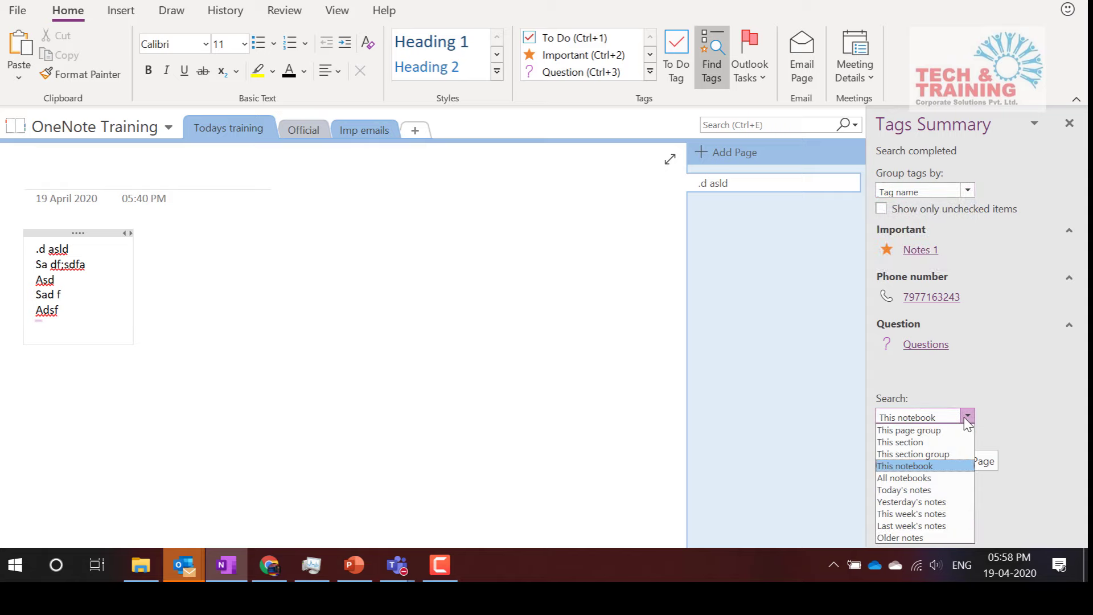
{"action": "left_click", "coordinate": [928, 478]}
{"action": "scroll", "coordinate": [960, 353], "scroll_direction": "down", "scroll_amount": 3}
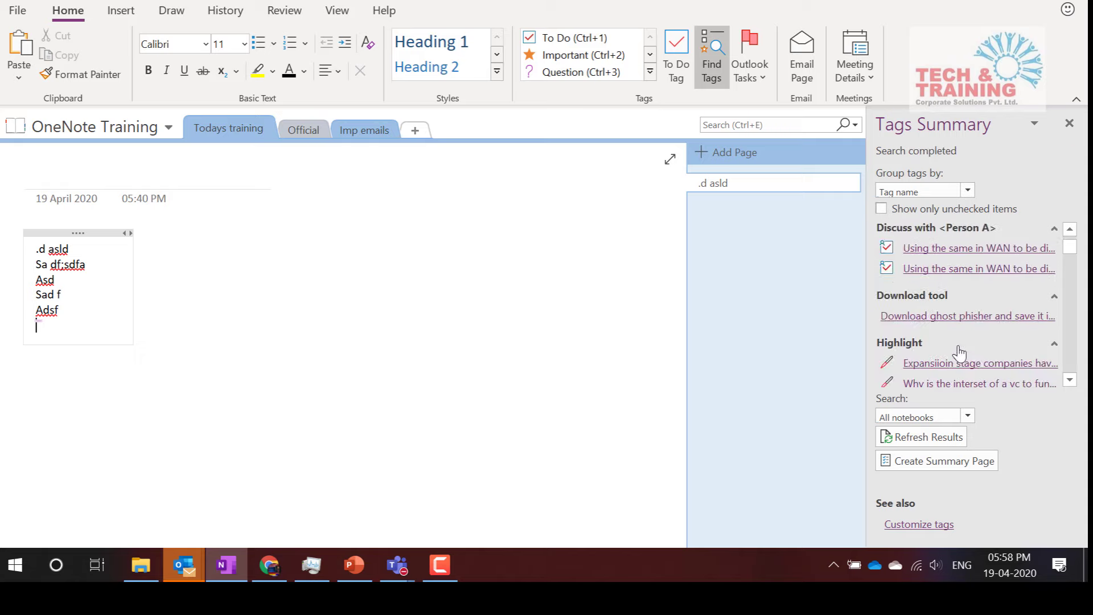
{"action": "scroll", "coordinate": [960, 353], "scroll_direction": "down", "scroll_amount": 10}
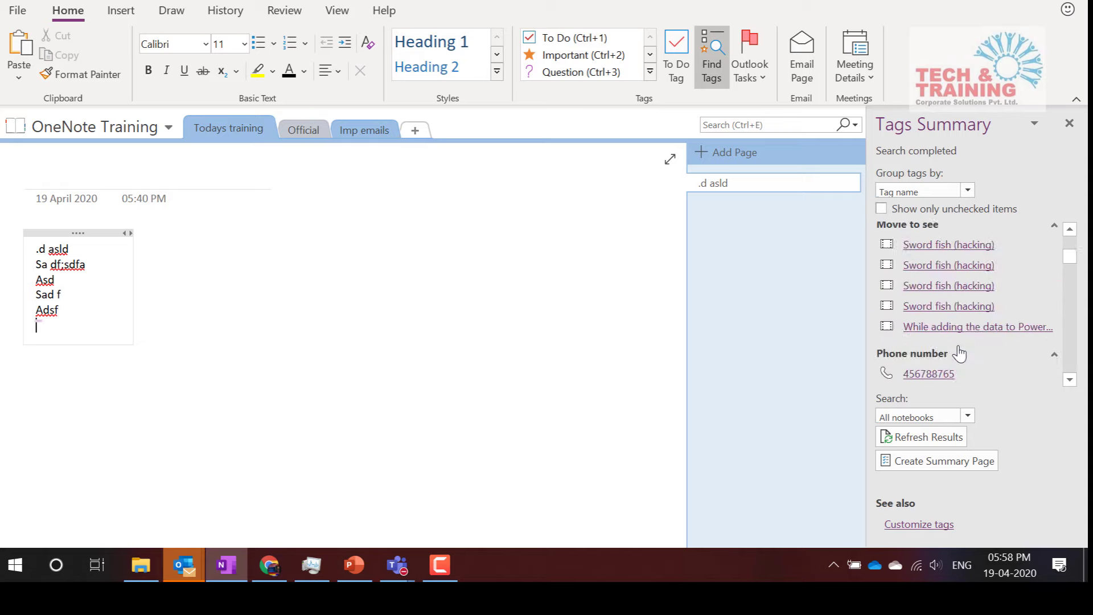
{"action": "scroll", "coordinate": [960, 353], "scroll_direction": "up", "scroll_amount": 10}
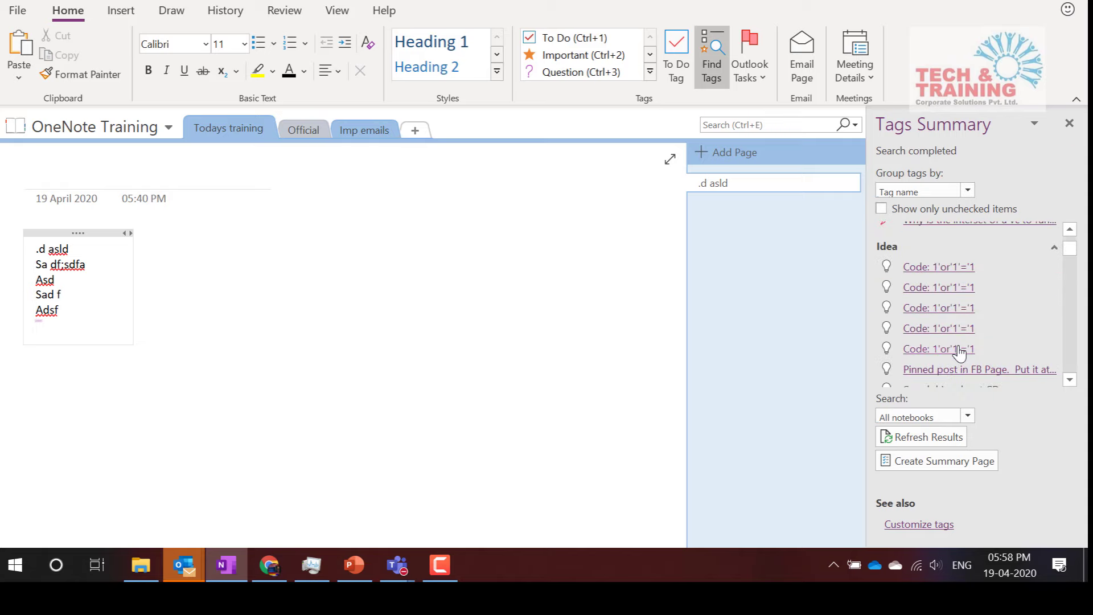
Keep grouping by tag name and limit the tag search back to This notebook
{"action": "left_click", "coordinate": [968, 190]}
{"action": "left_click", "coordinate": [970, 283]}
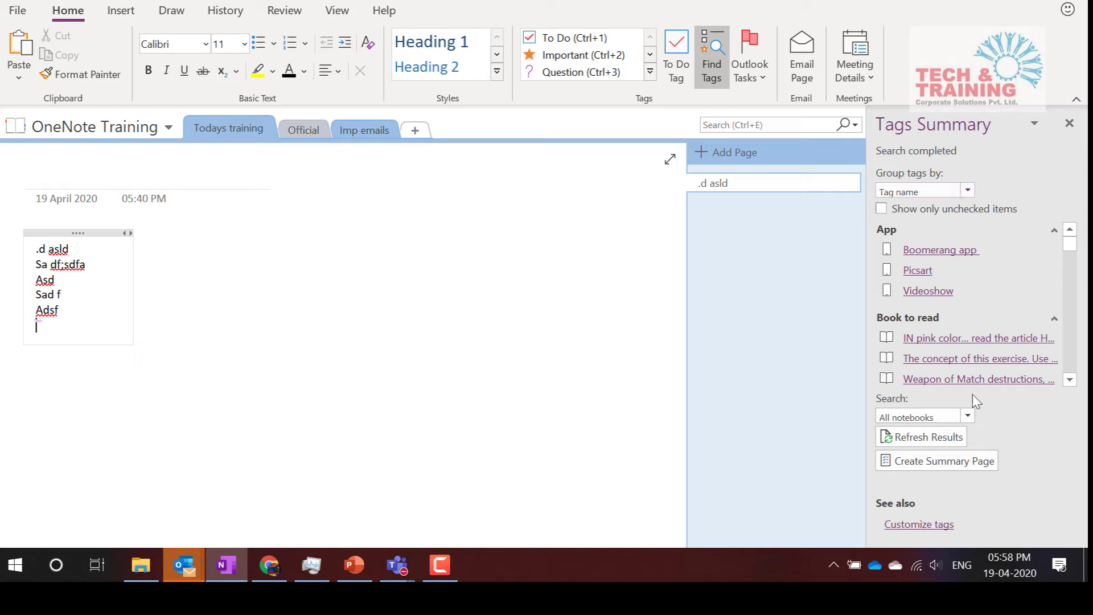
{"action": "left_click", "coordinate": [968, 416]}
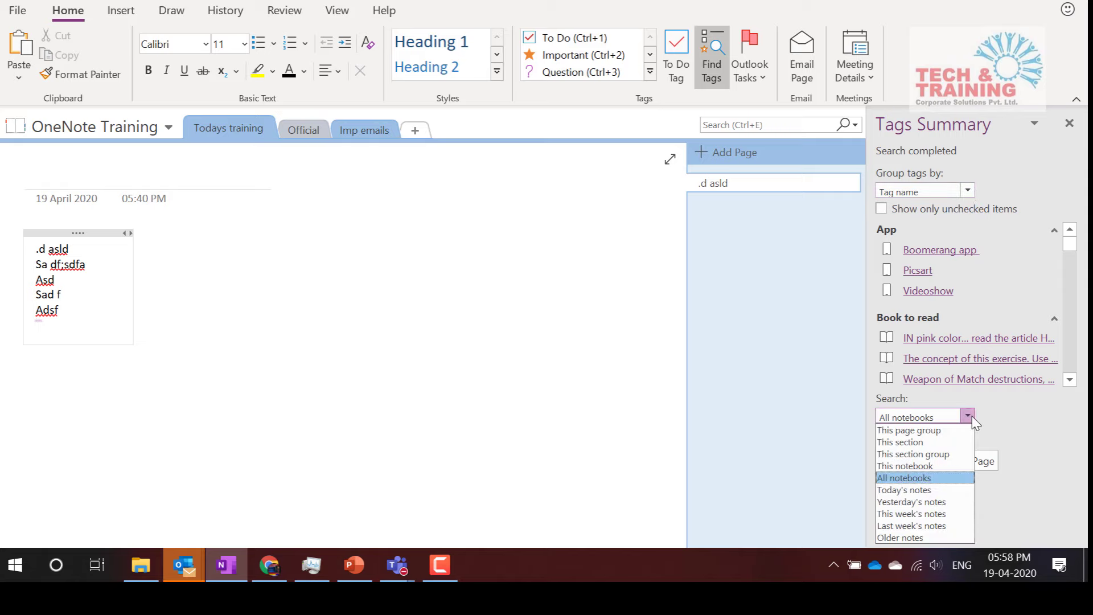
{"action": "left_click", "coordinate": [930, 467]}
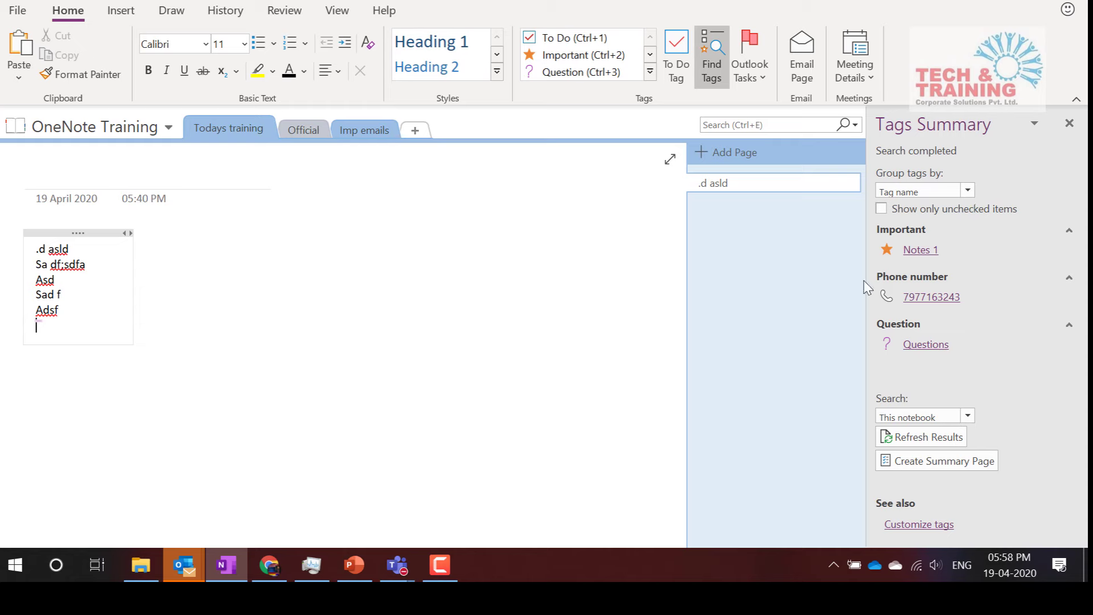
Jump to the tagged phone number, then select the How to Make Notes audio recording
{"action": "left_click", "coordinate": [927, 298]}
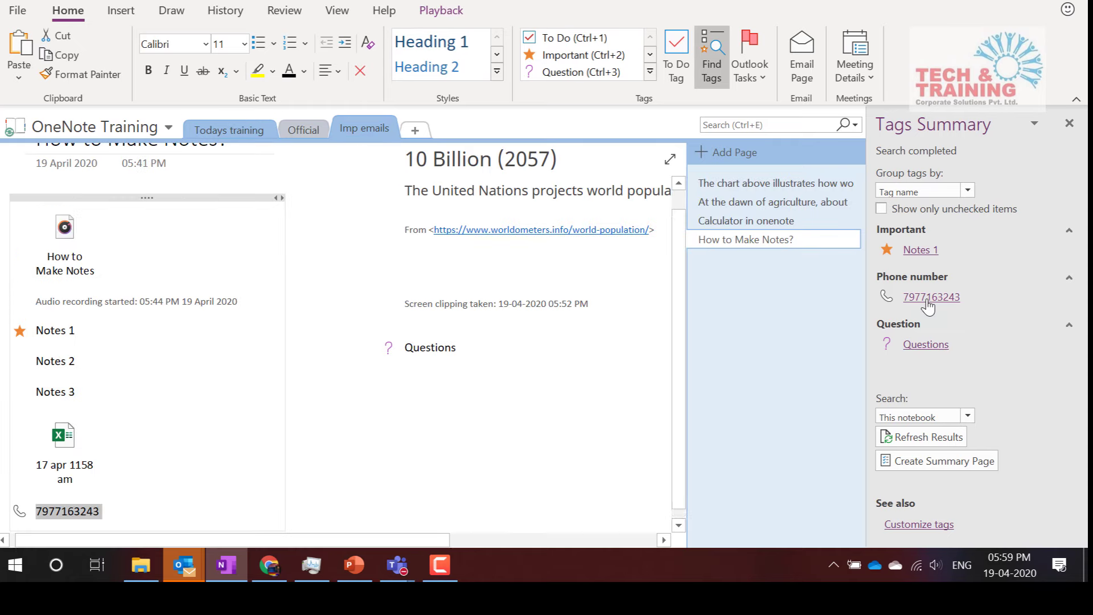
{"action": "left_click", "coordinate": [147, 511]}
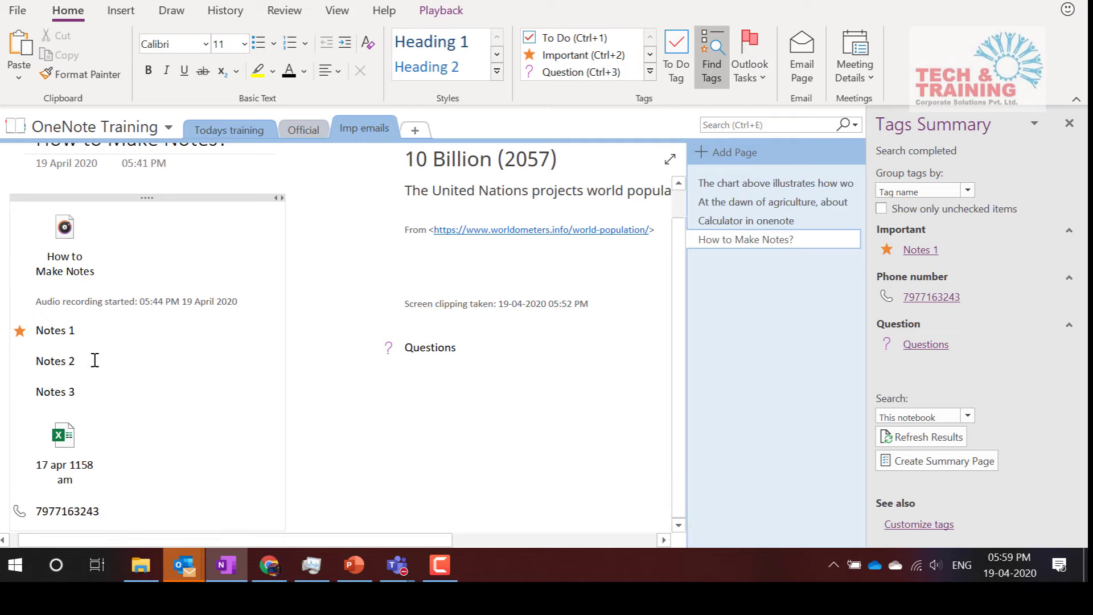
{"action": "left_click", "coordinate": [65, 231]}
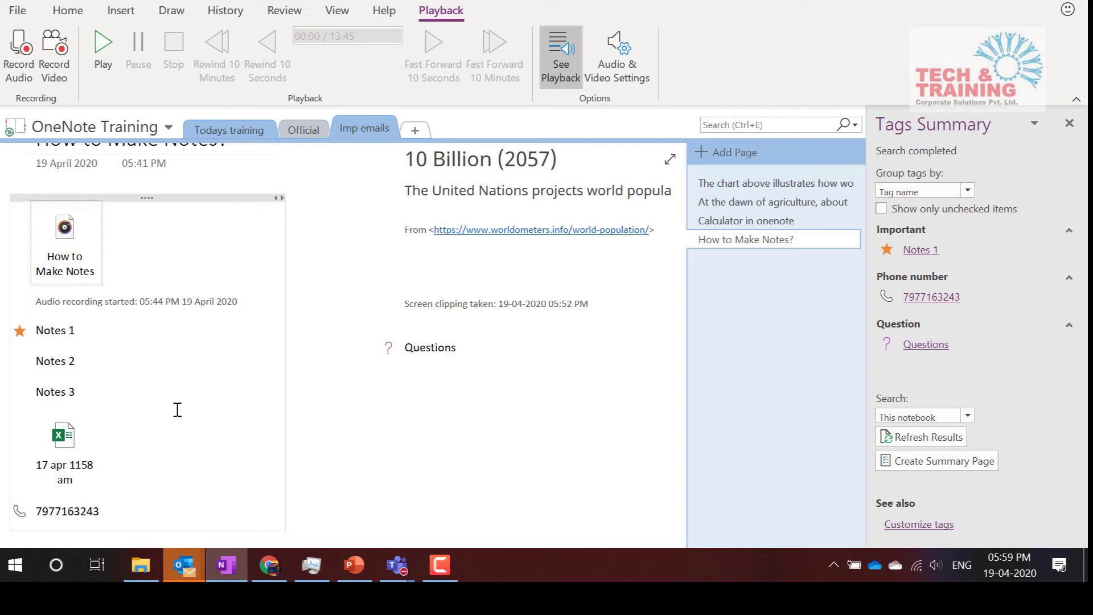
Select the audio recording and find the phone number line on the page
{"action": "left_click", "coordinate": [62, 356]}
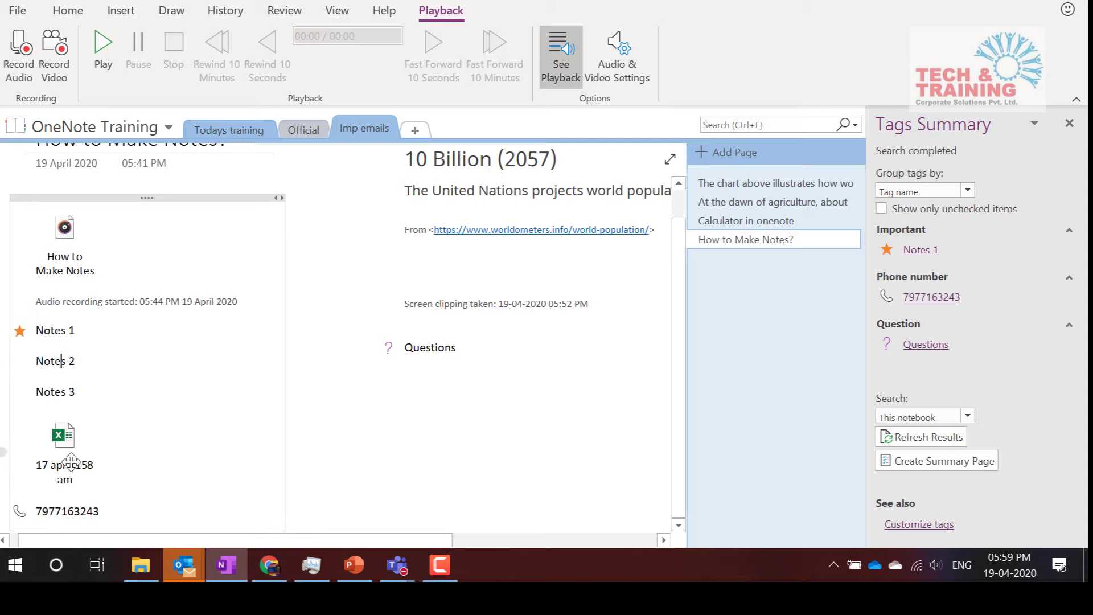
{"action": "mouse_move", "coordinate": [73, 448]}
{"action": "left_click", "coordinate": [66, 230]}
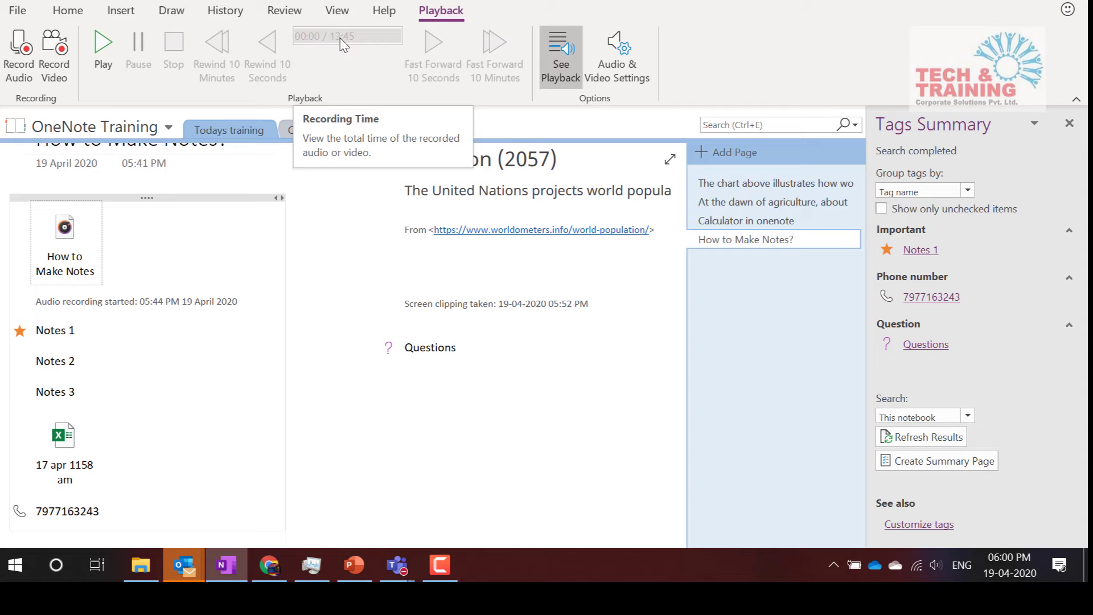
{"action": "left_click", "coordinate": [105, 512]}
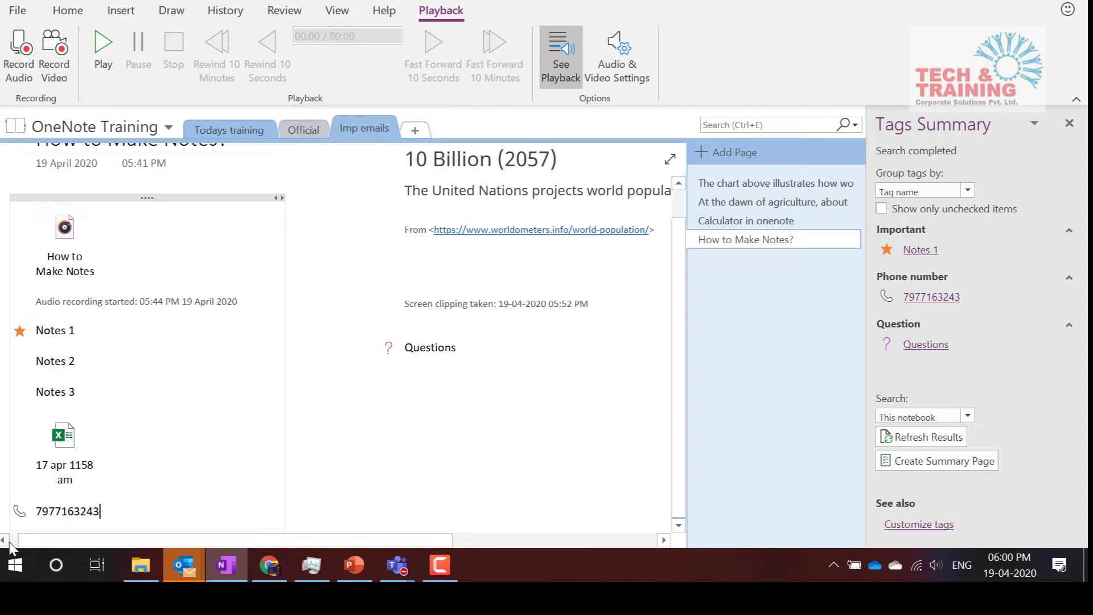
{"action": "left_click_drag", "start_coordinate": [41, 543], "coordinate": [6, 546]}
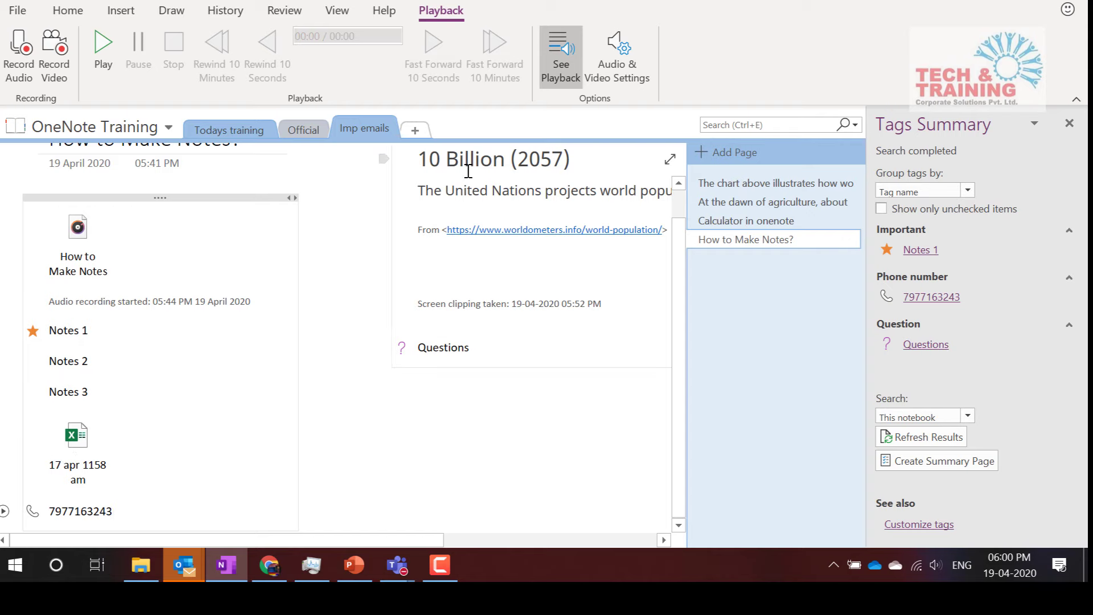
{"action": "scroll", "coordinate": [468, 171], "scroll_direction": "up", "scroll_amount": 1}
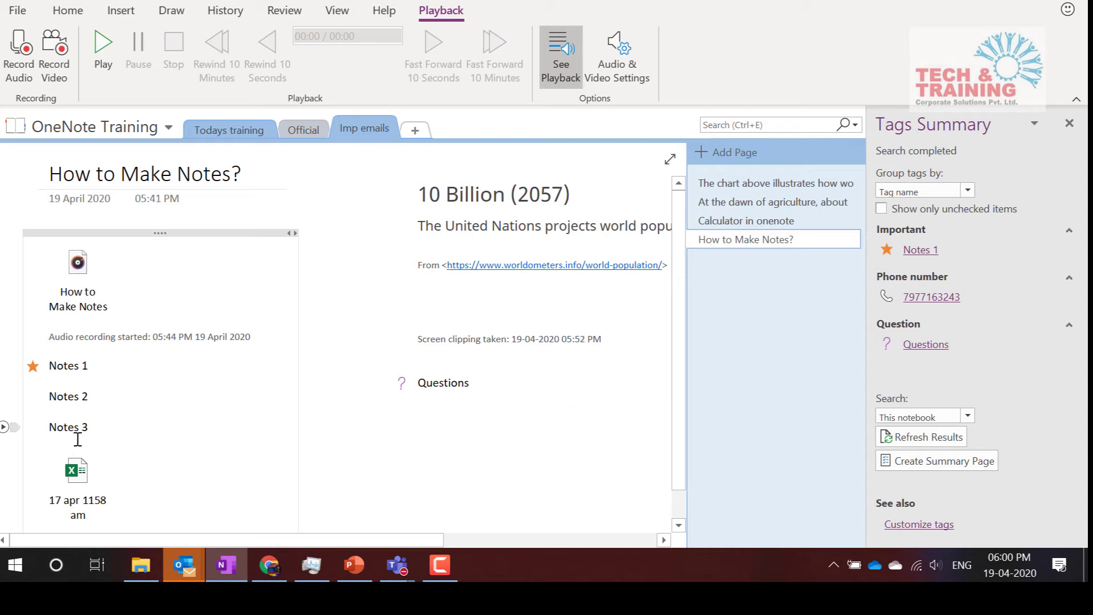
{"action": "scroll", "coordinate": [96, 481], "scroll_direction": "down", "scroll_amount": 1}
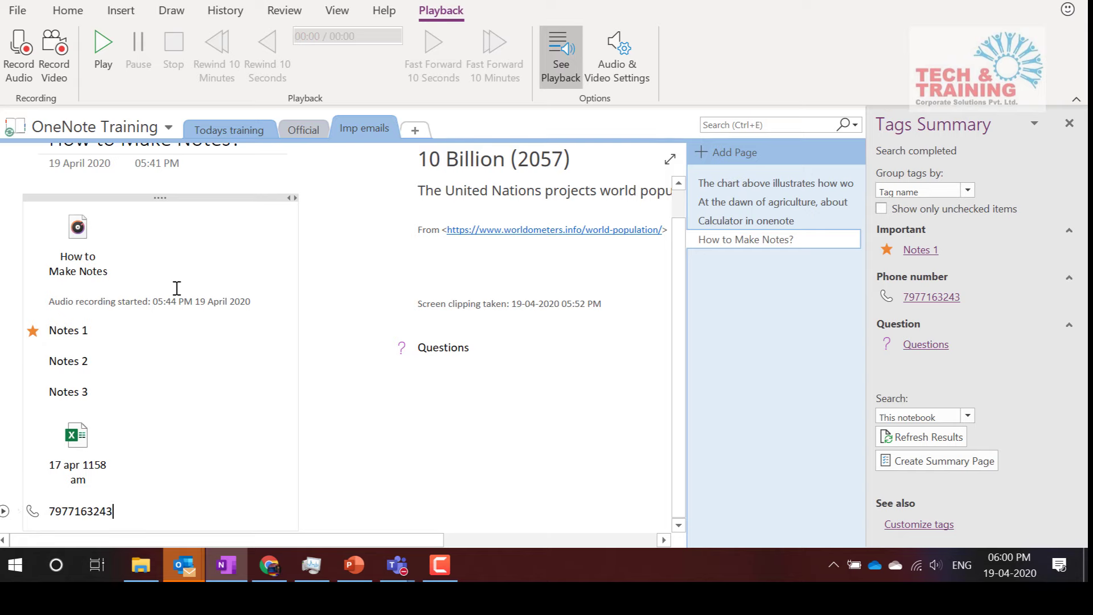
Play the audio clip from the phone number note at higher volume, then stop playback
{"action": "left_click", "coordinate": [77, 250]}
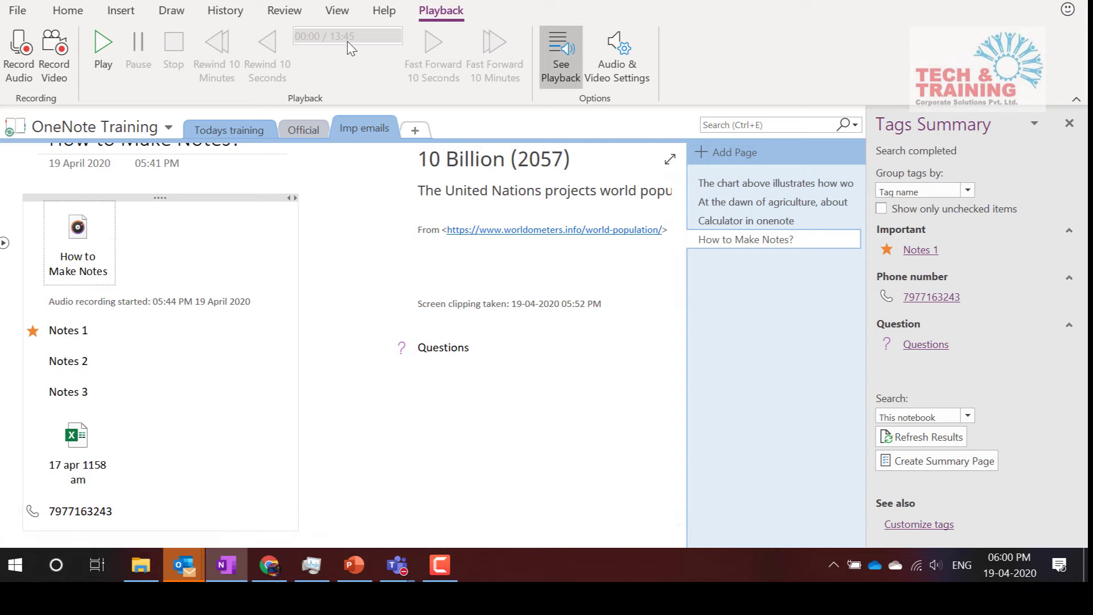
{"action": "left_click", "coordinate": [5, 512]}
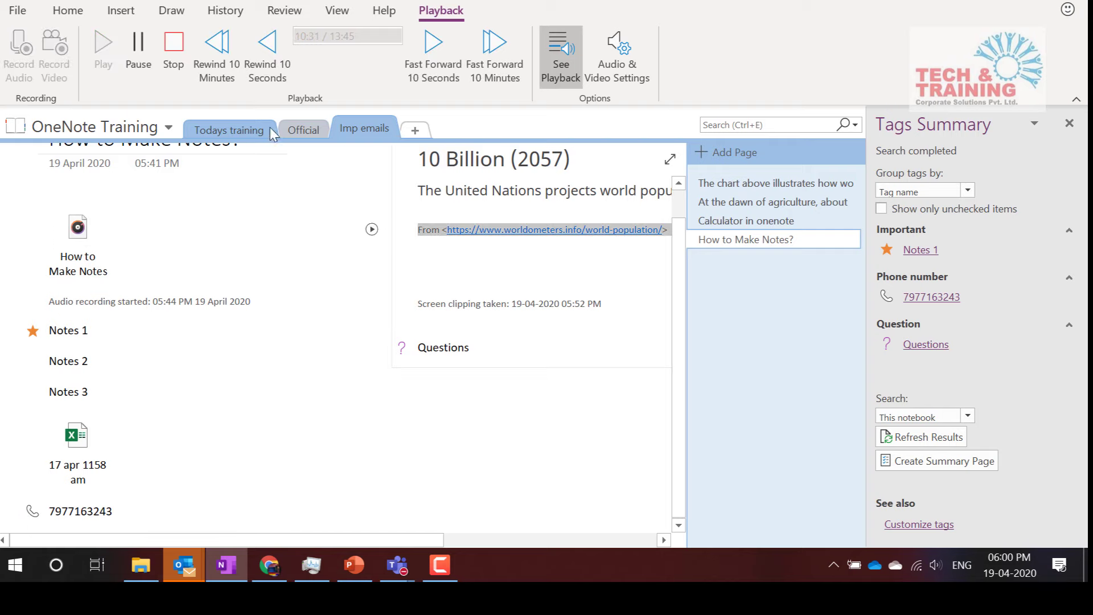
{"action": "key", "text": "XF86AudioRaiseVolume"}
{"action": "key", "text": "XF86AudioRaiseVolume"}
{"action": "key", "text": "XF86AudioRaiseVolume"}
{"action": "key", "text": "XF86AudioRaiseVolume"}
{"action": "key", "text": "XF86AudioRaiseVolume"}
{"action": "key", "text": "XF86AudioRaiseVolume"}
{"action": "key", "text": "XF86AudioRaiseVolume"}
{"action": "key", "text": "XF86AudioRaiseVolume"}
{"action": "key", "text": "XF86AudioRaiseVolume"}
{"action": "key", "text": "XF86AudioRaiseVolume"}
{"action": "key", "text": "XF86AudioRaiseVolume"}
{"action": "key", "text": "XF86AudioRaiseVolume"}
{"action": "key", "text": "XF86AudioRaiseVolume"}
{"action": "key", "text": "XF86AudioRaiseVolume"}
{"action": "key", "text": "XF86AudioRaiseVolume"}
{"action": "key", "text": "XF86AudioRaiseVolume"}
{"action": "key", "text": "XF86AudioRaiseVolume"}
{"action": "key", "text": "XF86AudioRaiseVolume"}
{"action": "key", "text": "XF86AudioRaiseVolume"}
{"action": "key", "text": "XF86AudioRaiseVolume"}
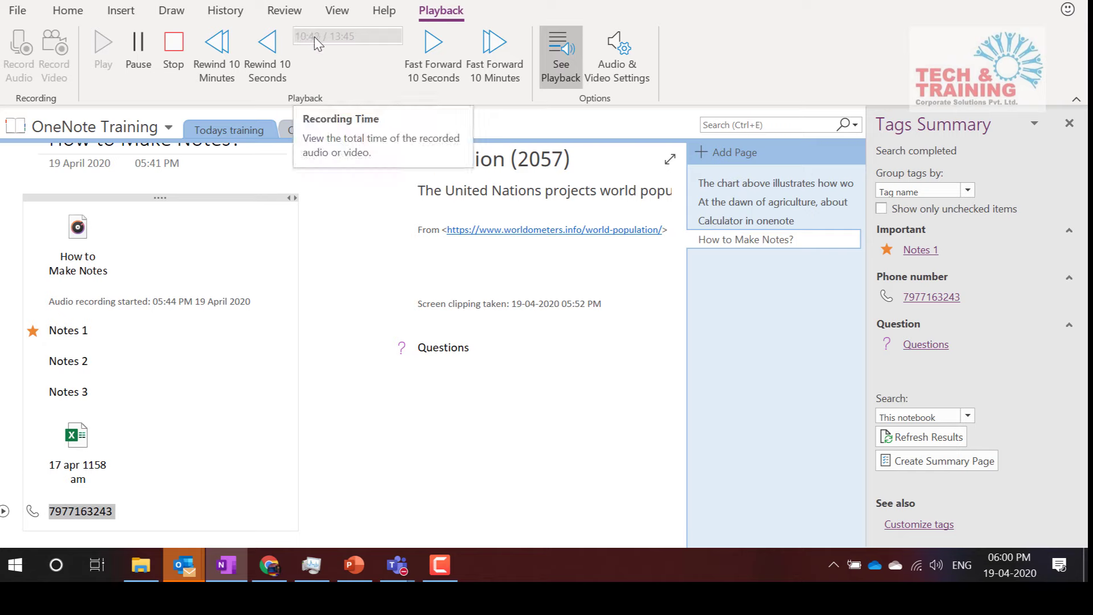
{"action": "left_click", "coordinate": [184, 50]}
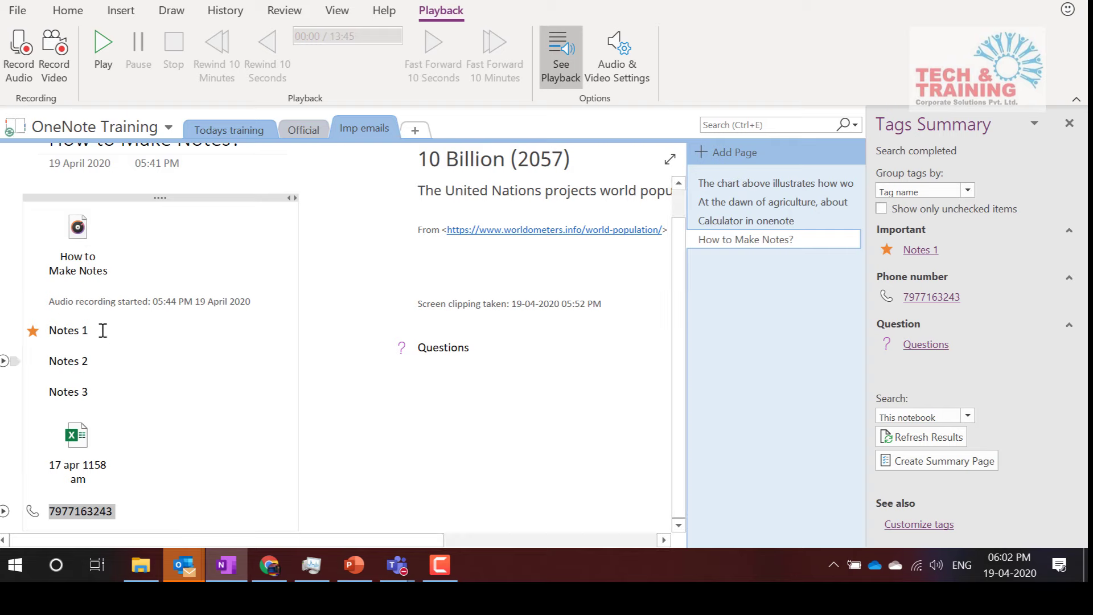
Select the Notes 1 line, clear the selection, and show the Home ribbon's formatting and tag commands
{"action": "left_click_drag", "start_coordinate": [56, 330], "coordinate": [100, 339]}
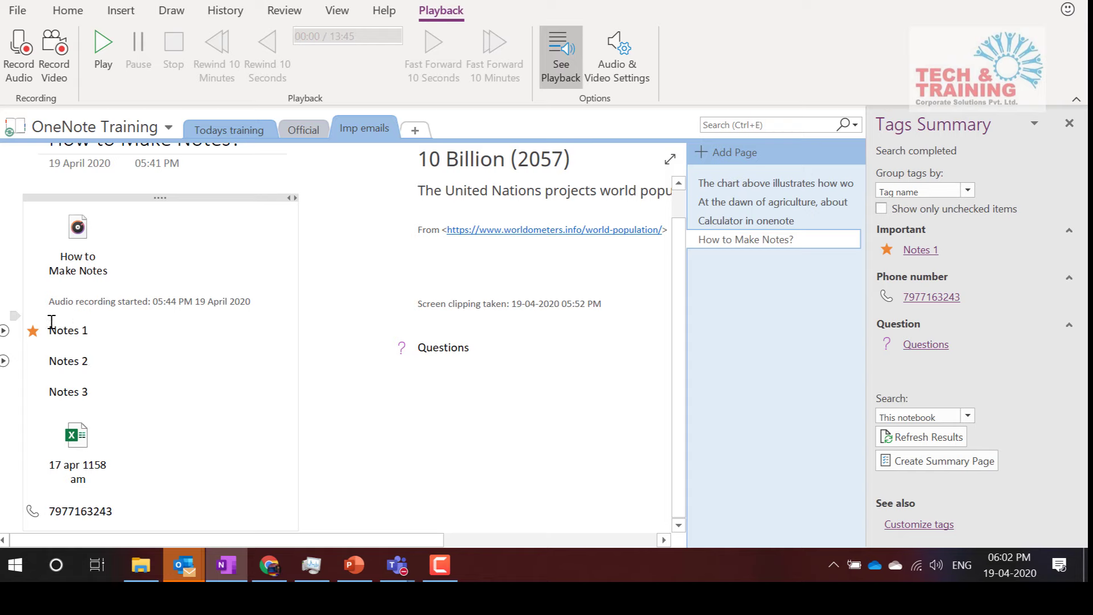
{"action": "left_click_drag", "start_coordinate": [51, 323], "coordinate": [103, 328]}
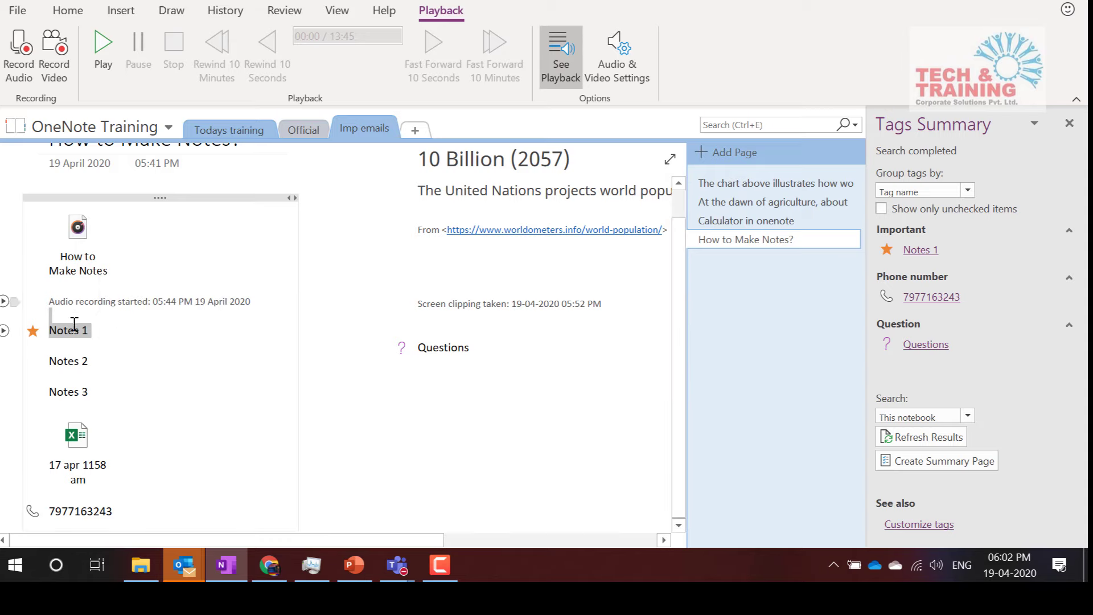
{"action": "left_click", "coordinate": [116, 386]}
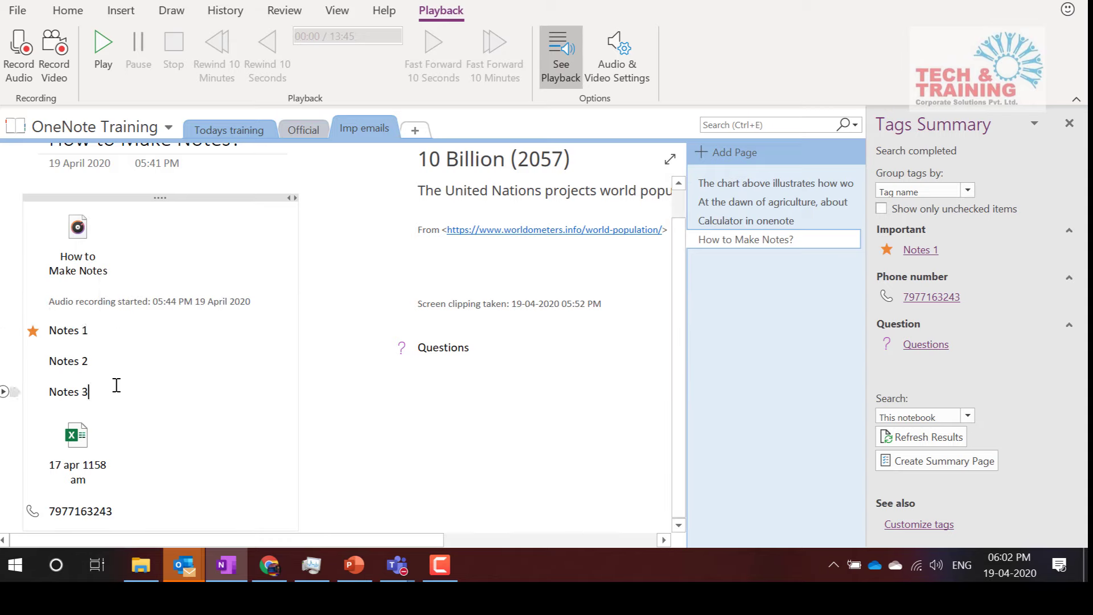
{"action": "scroll", "coordinate": [117, 386], "scroll_direction": "up", "scroll_amount": 1}
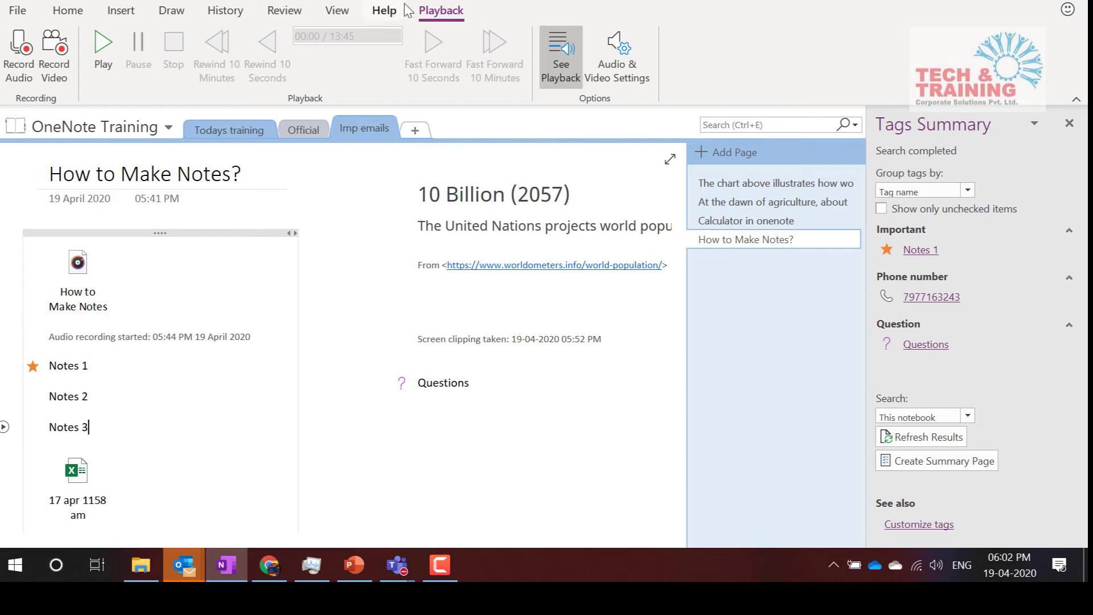
{"action": "left_click", "coordinate": [69, 12]}
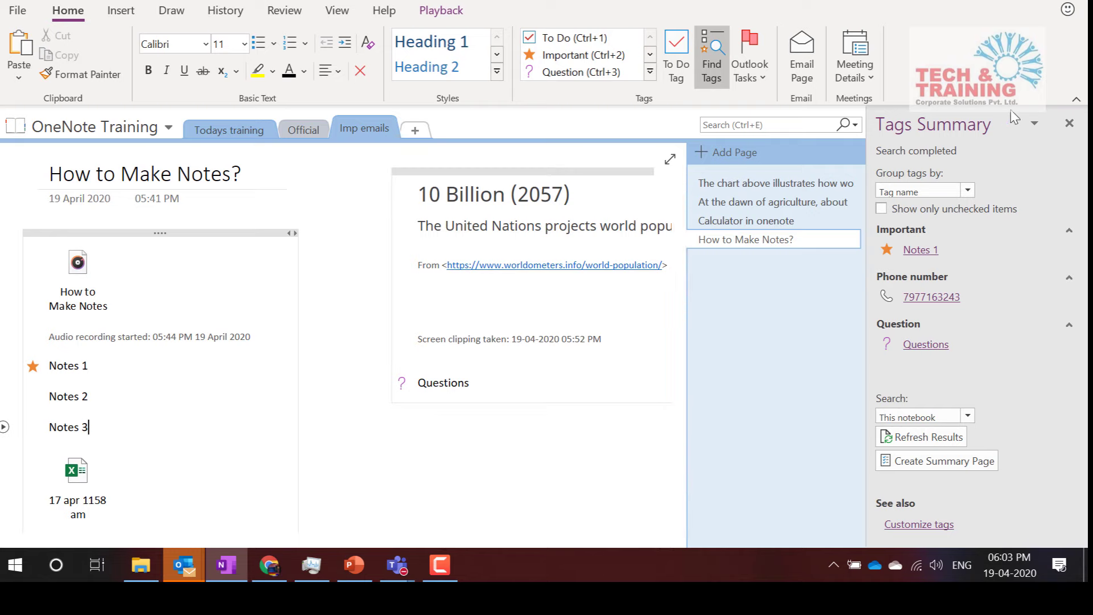
Close the Tags Summary pane and retitle the world population chart page 'Main Page'
{"action": "left_click", "coordinate": [1069, 123]}
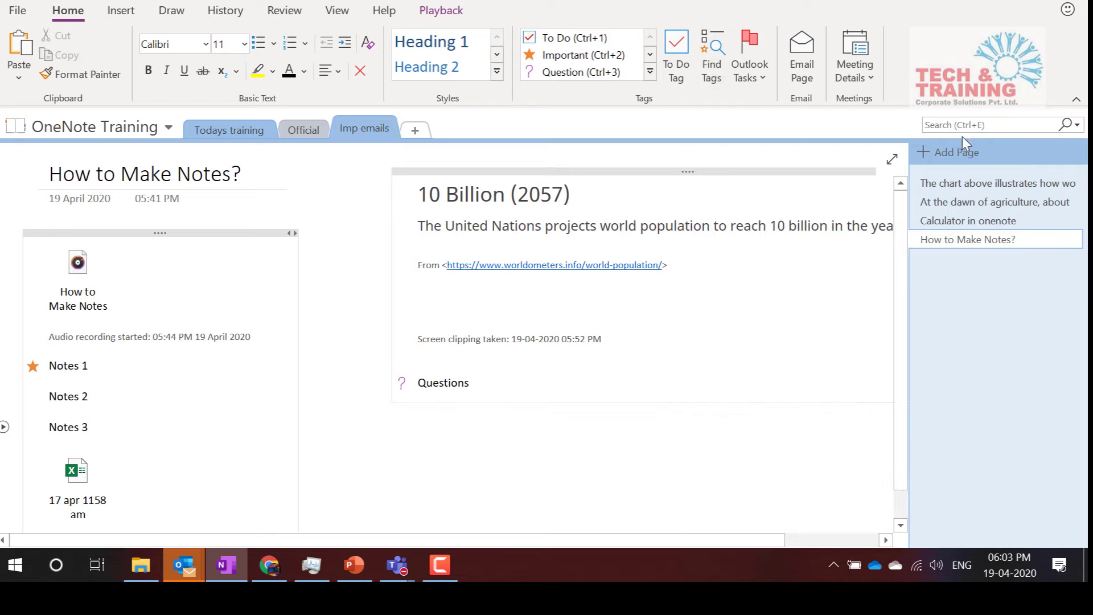
{"action": "left_click", "coordinate": [962, 184]}
{"action": "scroll", "coordinate": [290, 220], "scroll_direction": "up", "scroll_amount": 2}
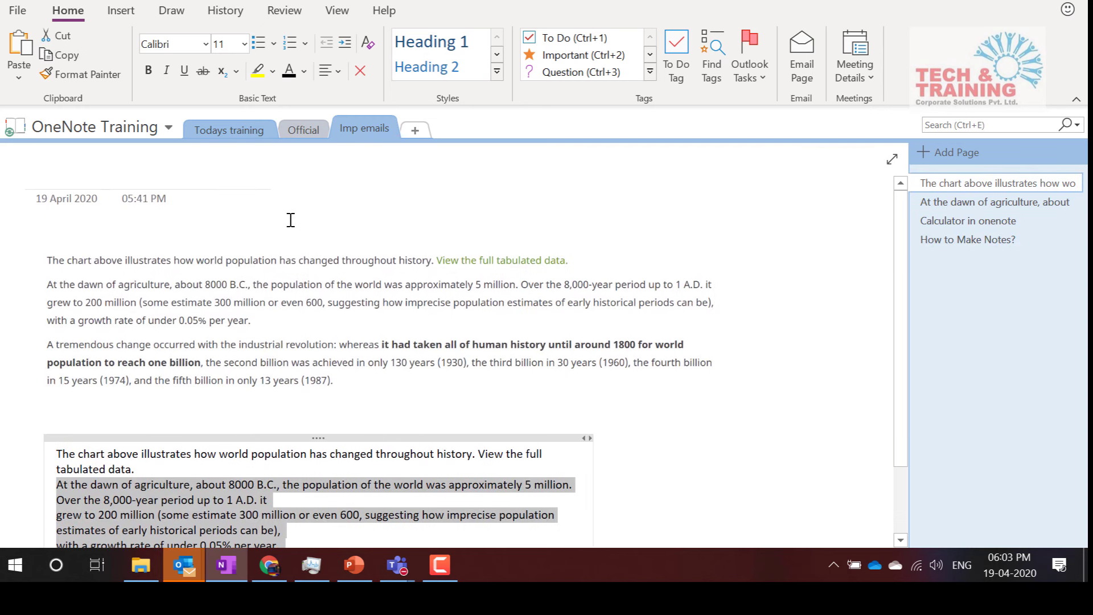
{"action": "left_click", "coordinate": [118, 175]}
{"action": "type", "text": "Main"}
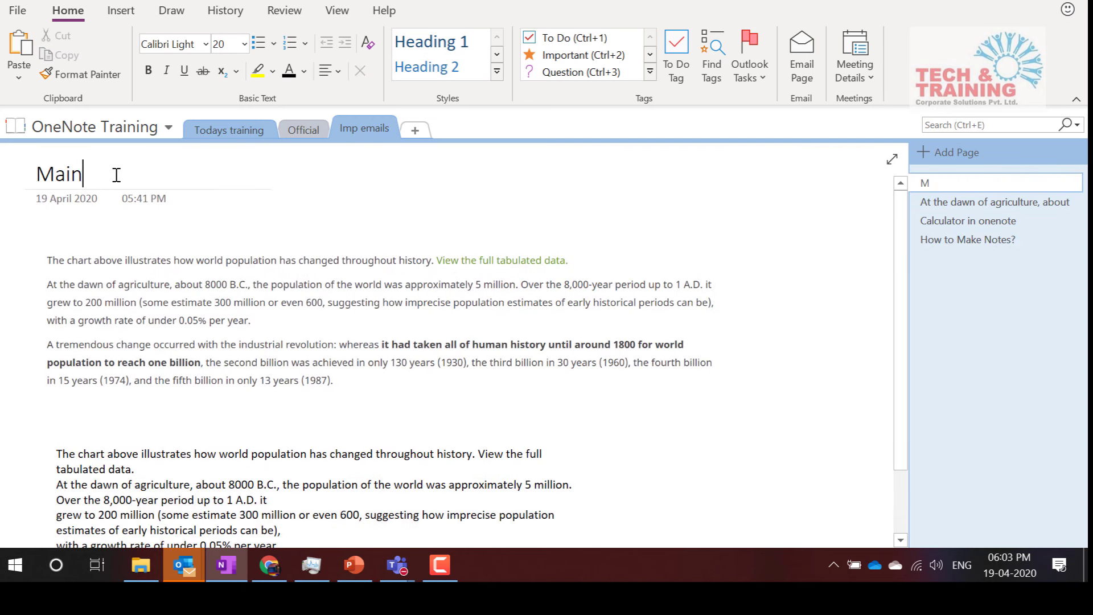
{"action": "type", "text": " Page"}
{"action": "key", "text": "Return"}
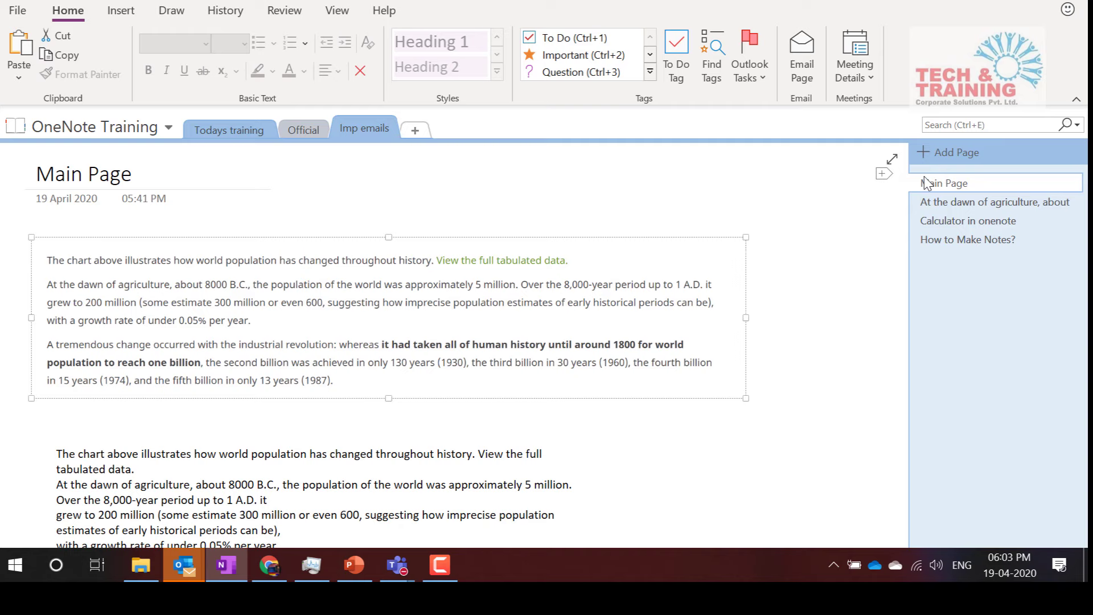
Indent the agriculture, Calculator in onenote and How to Make Notes? pages under Main Page
{"action": "left_click", "coordinate": [944, 200]}
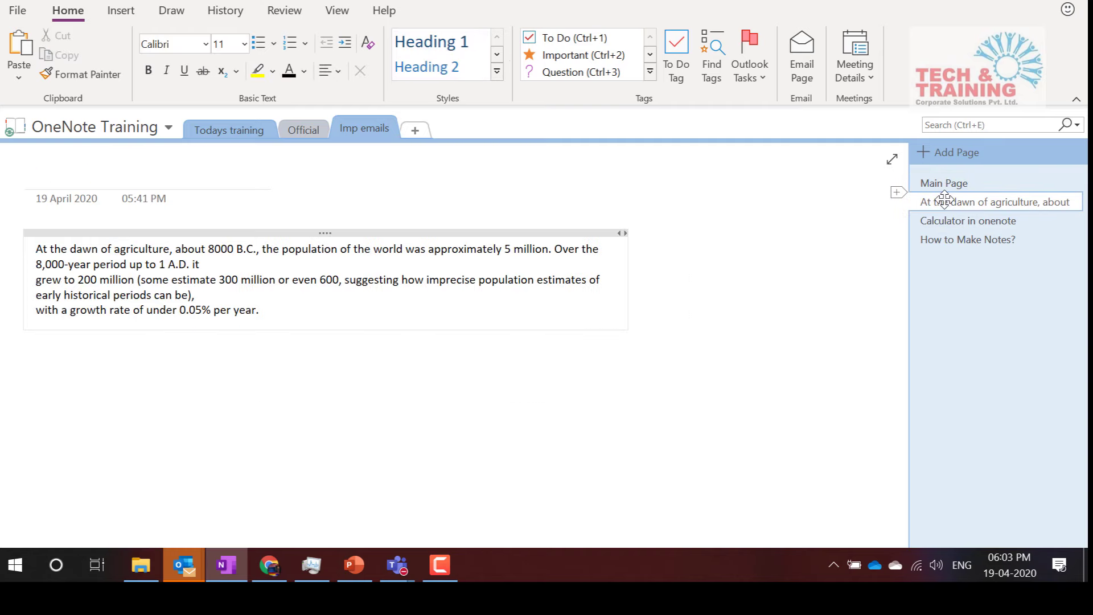
{"action": "left_click", "coordinate": [948, 242], "text": "shift"}
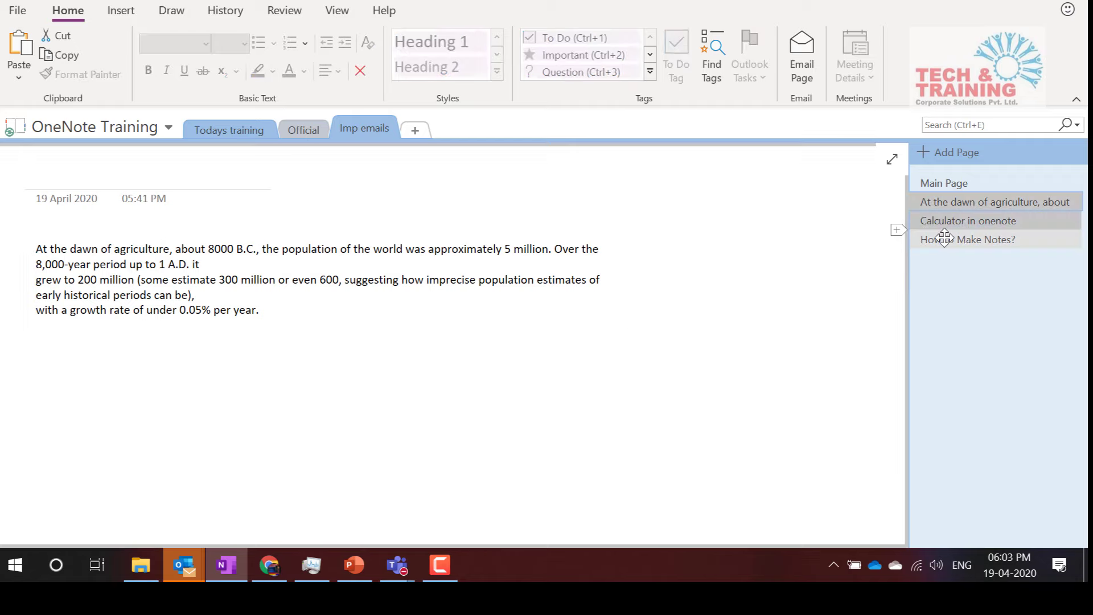
{"action": "left_click", "coordinate": [945, 200]}
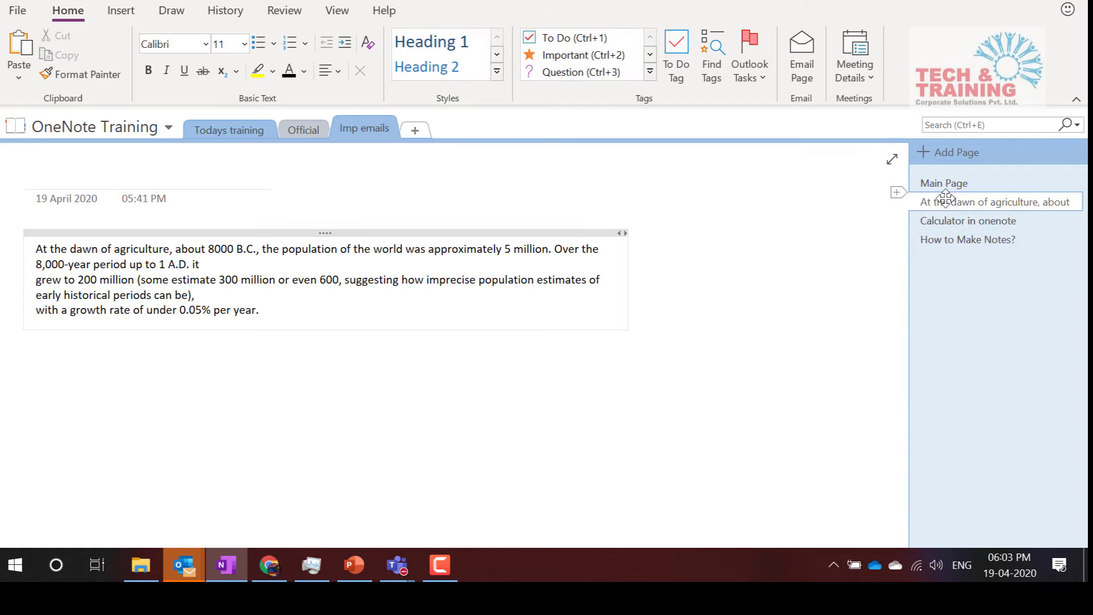
{"action": "left_click", "coordinate": [948, 244], "text": "shift"}
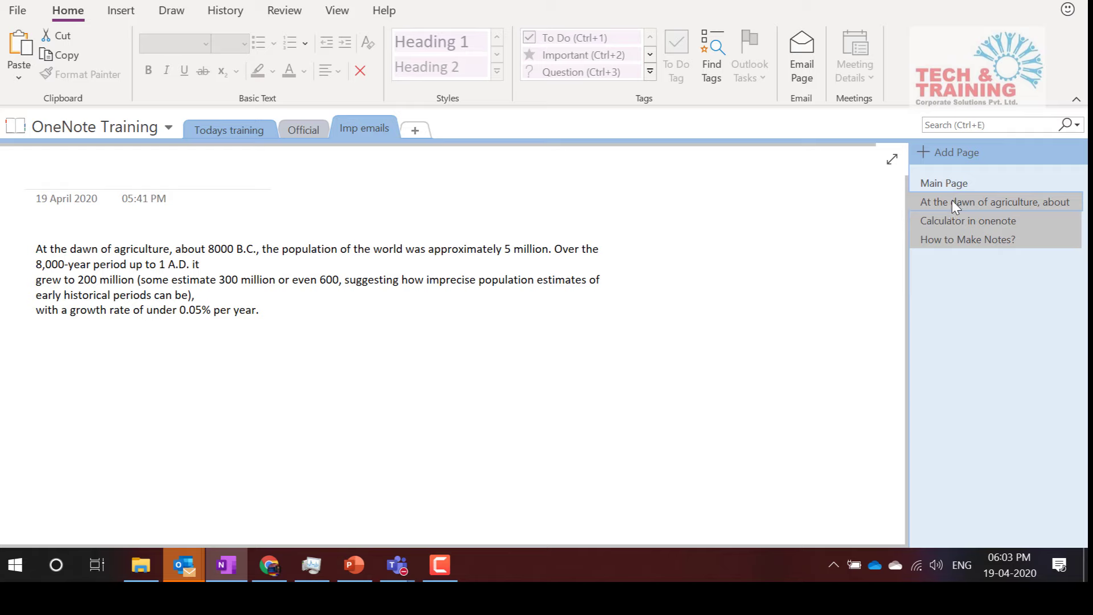
{"action": "left_click_drag", "start_coordinate": [952, 200], "coordinate": [966, 201]}
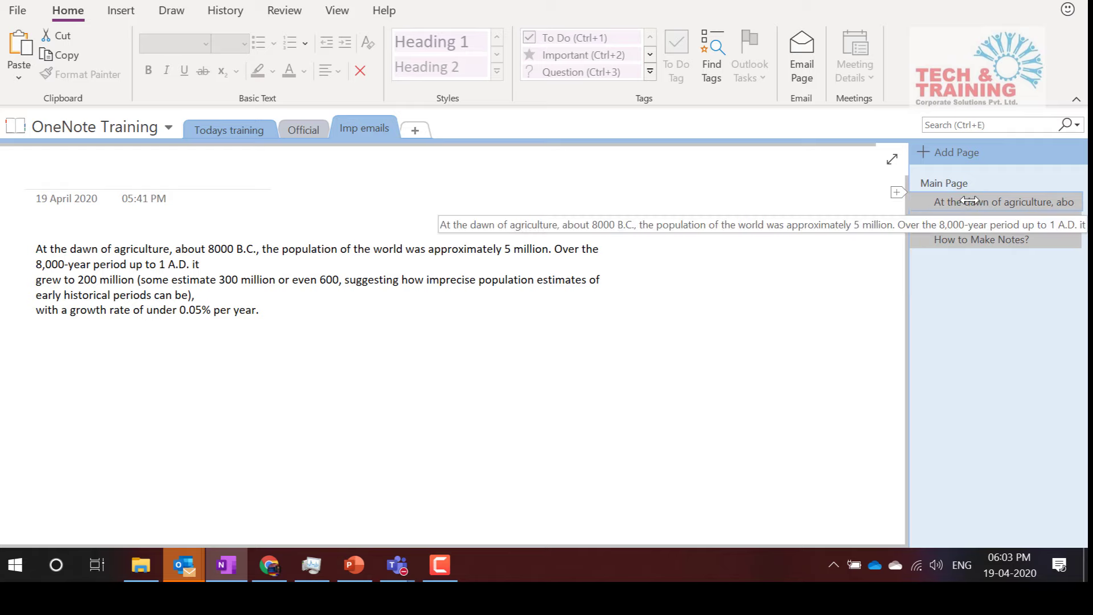
{"action": "left_click", "coordinate": [876, 244]}
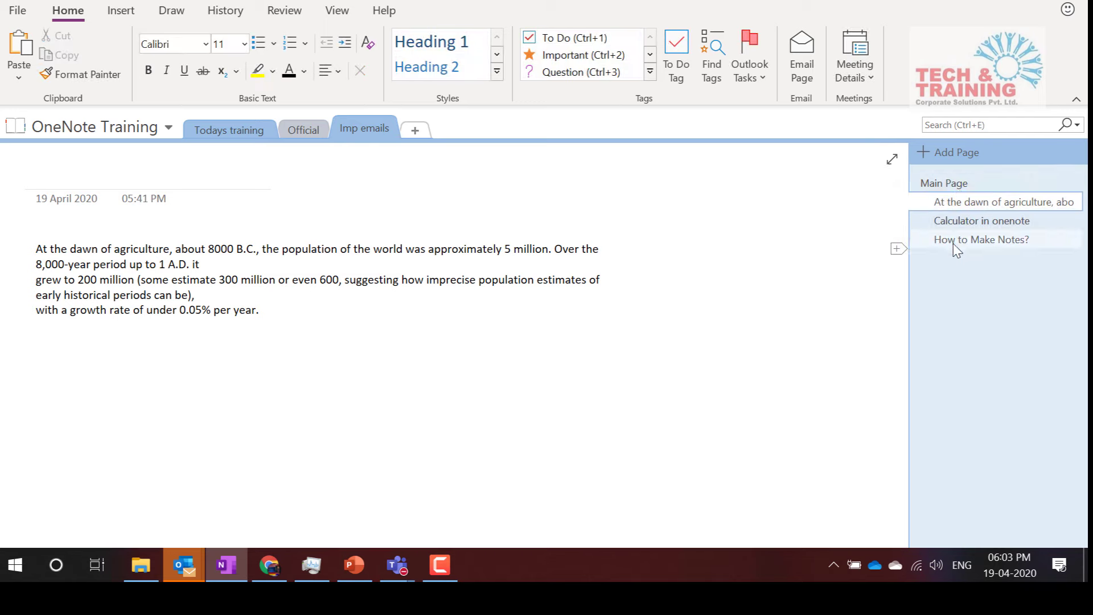
Collapse and expand Main Page's subpages several times, leaving them expanded
{"action": "mouse_move", "coordinate": [1072, 185]}
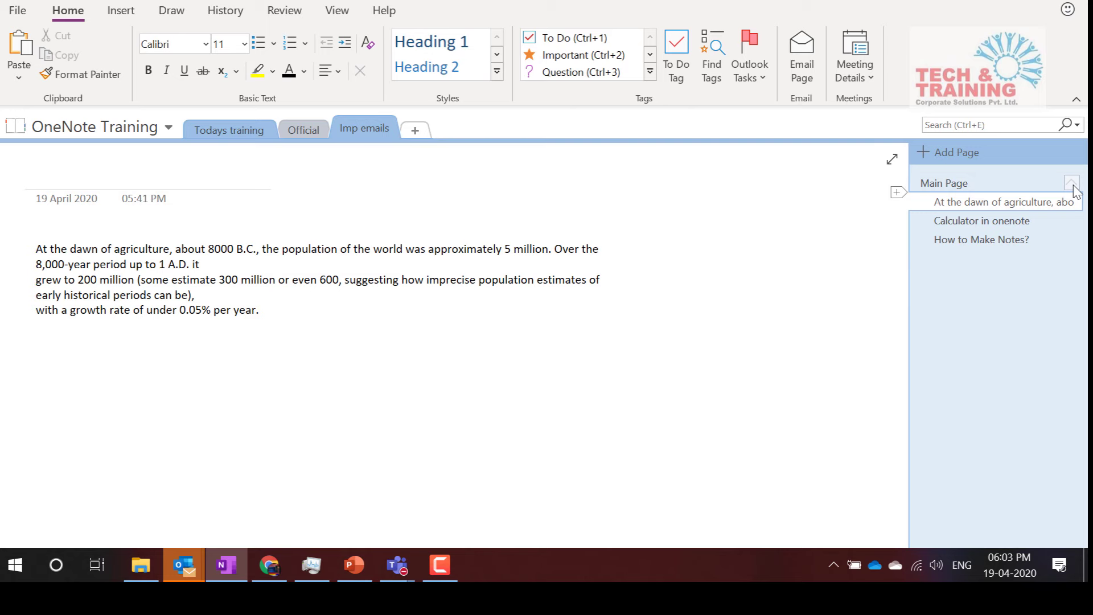
{"action": "left_click", "coordinate": [1073, 184]}
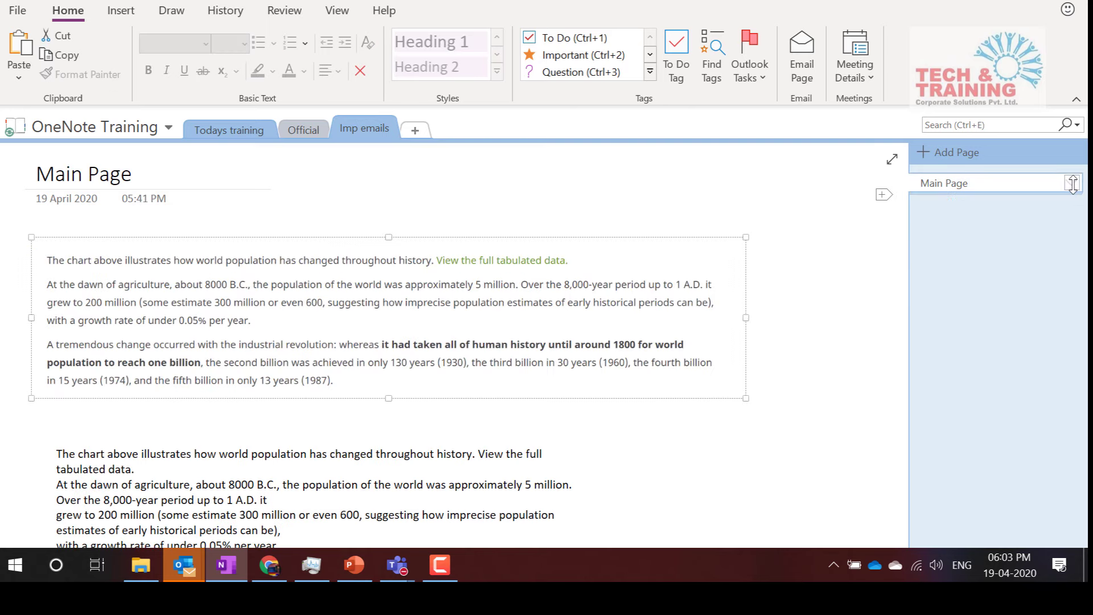
{"action": "left_click", "coordinate": [1073, 184]}
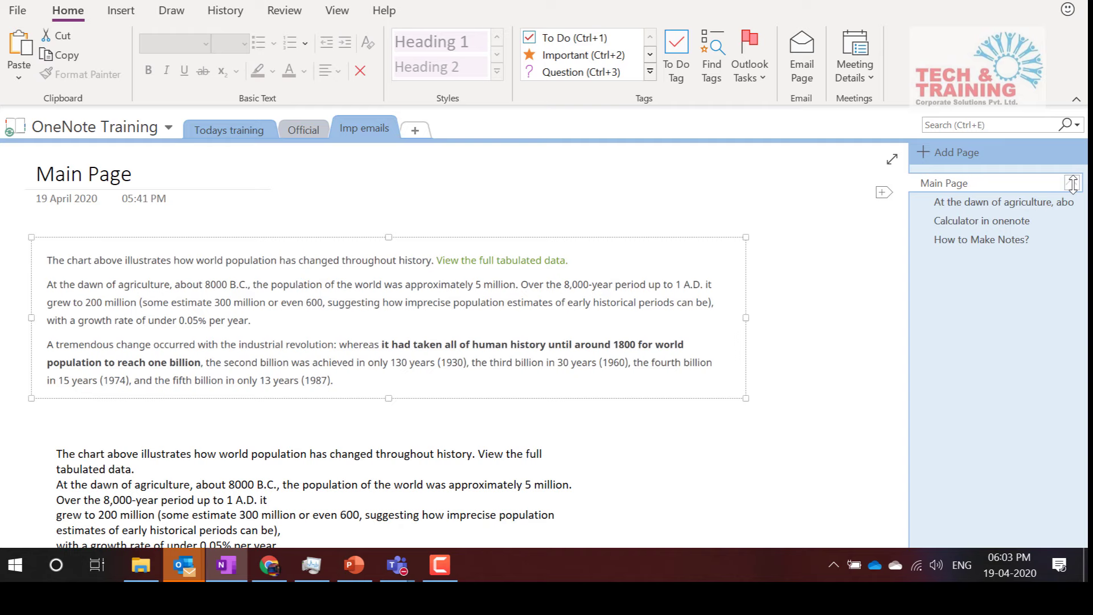
{"action": "left_click", "coordinate": [1073, 184]}
{"action": "left_click", "coordinate": [1073, 184]}
{"action": "left_click", "coordinate": [1073, 184]}
{"action": "left_click", "coordinate": [1073, 184]}
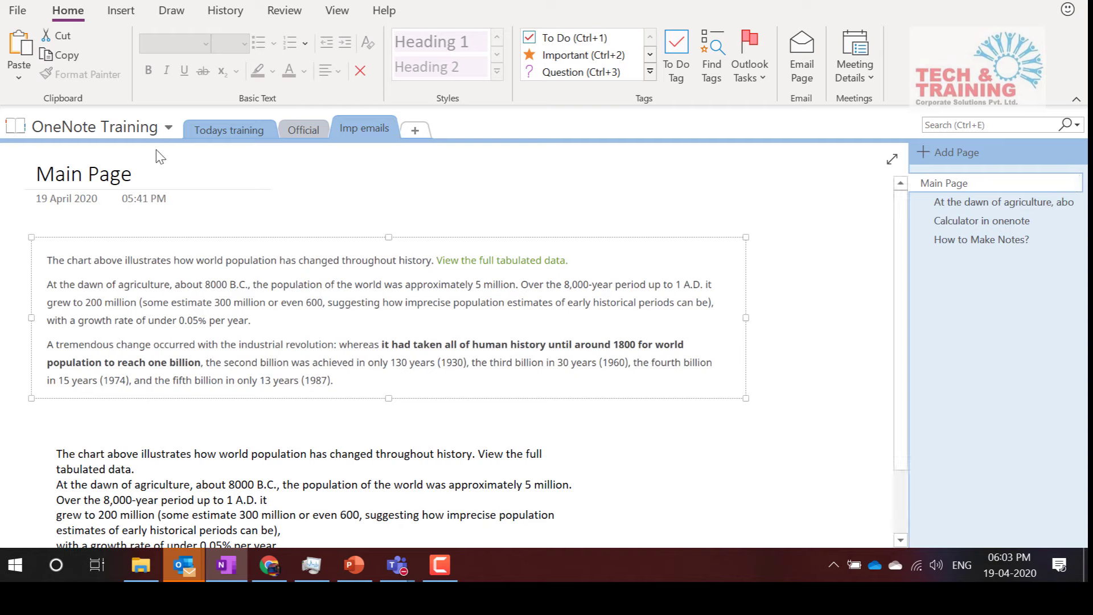
Switch to the Data Analytics notebook from the notebook list
{"action": "left_click", "coordinate": [97, 124]}
{"action": "scroll", "coordinate": [117, 378], "scroll_direction": "down", "scroll_amount": 1}
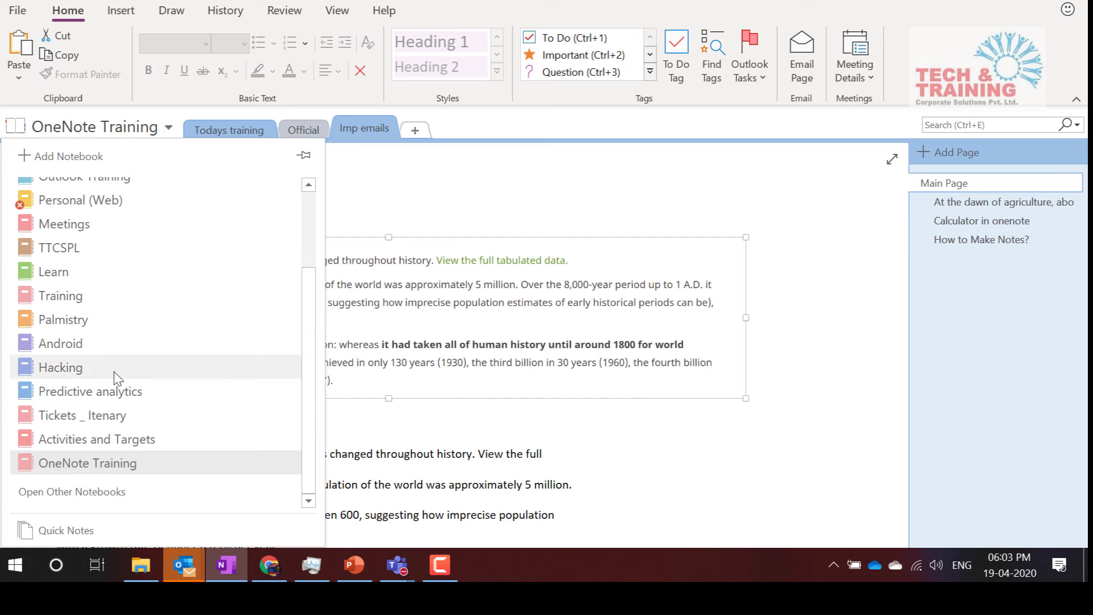
{"action": "scroll", "coordinate": [114, 376], "scroll_direction": "up", "scroll_amount": 3}
{"action": "left_click", "coordinate": [69, 214]}
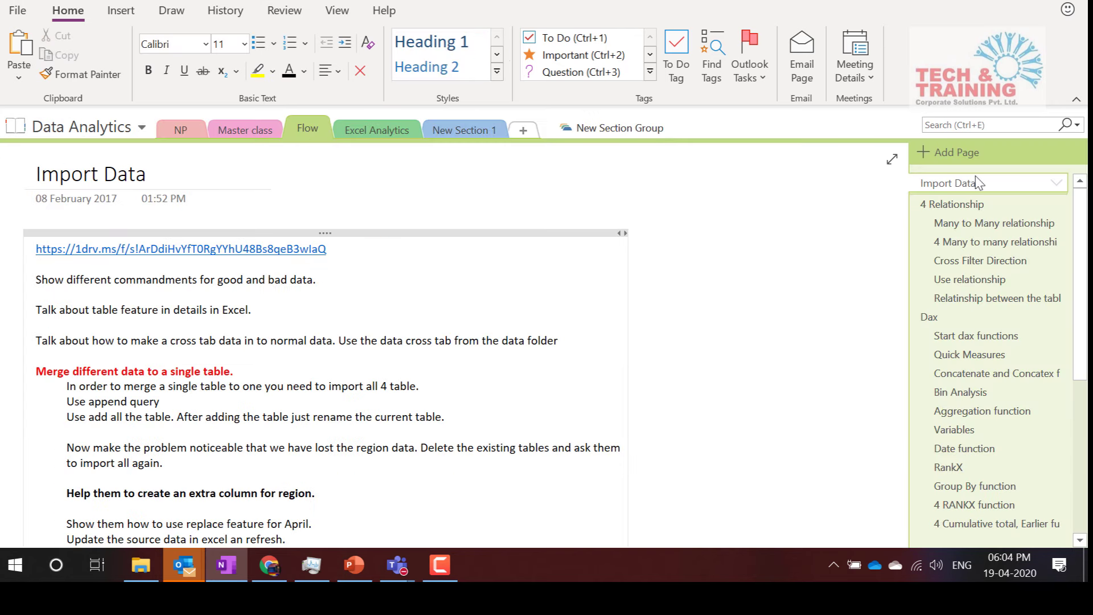
Collapse the 4 Relationship and Dax page groups and view the 4 Relationship and Visualization & Quiz pages
{"action": "left_click", "coordinate": [1057, 182]}
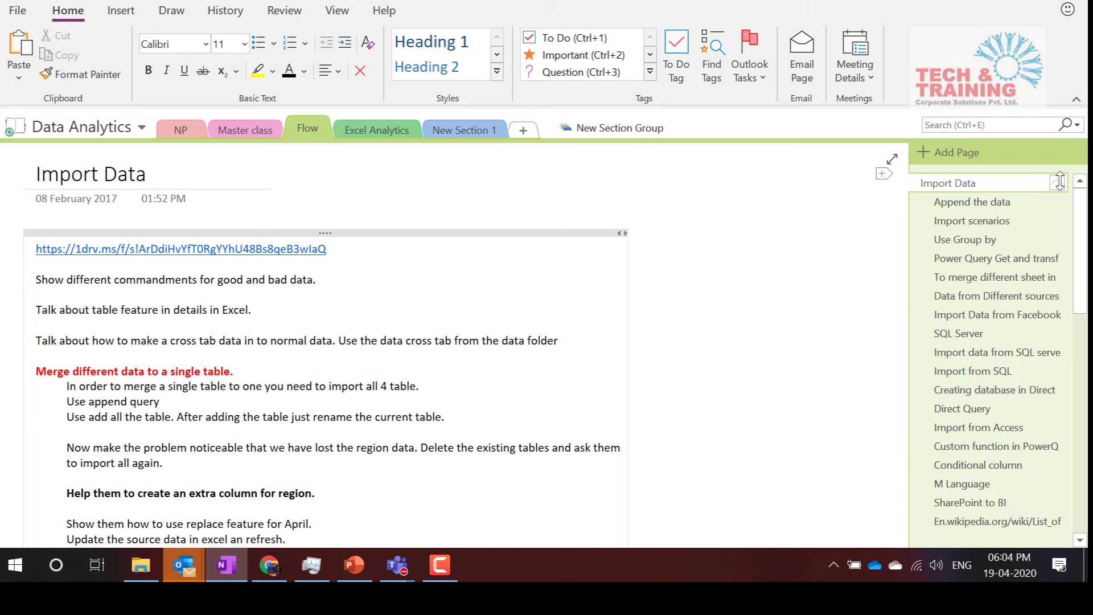
{"action": "left_click", "coordinate": [1058, 182]}
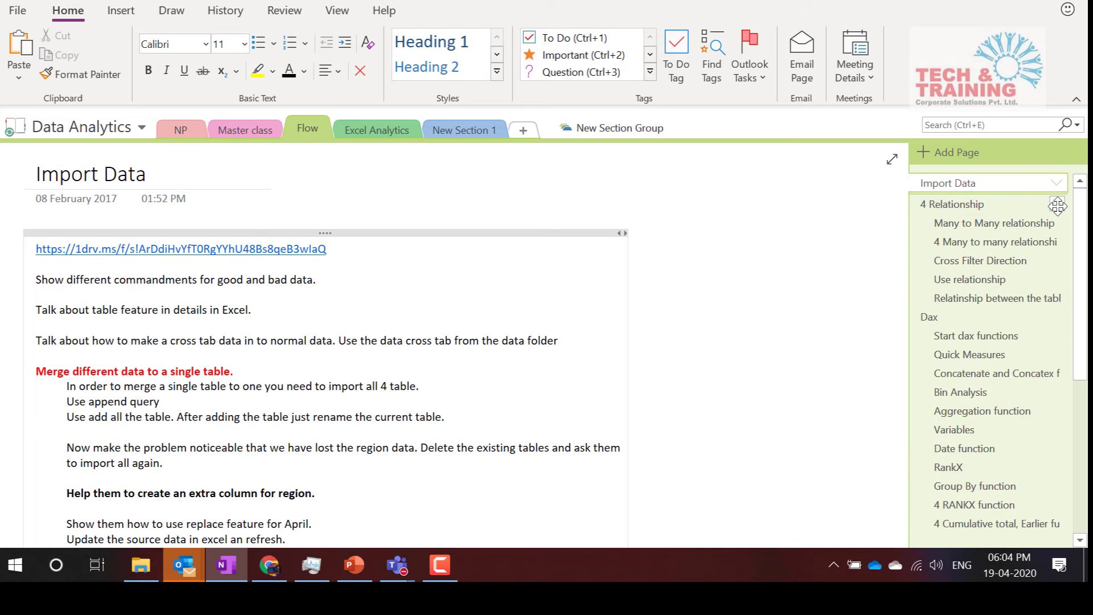
{"action": "left_click", "coordinate": [1057, 205]}
{"action": "left_click", "coordinate": [1057, 226]}
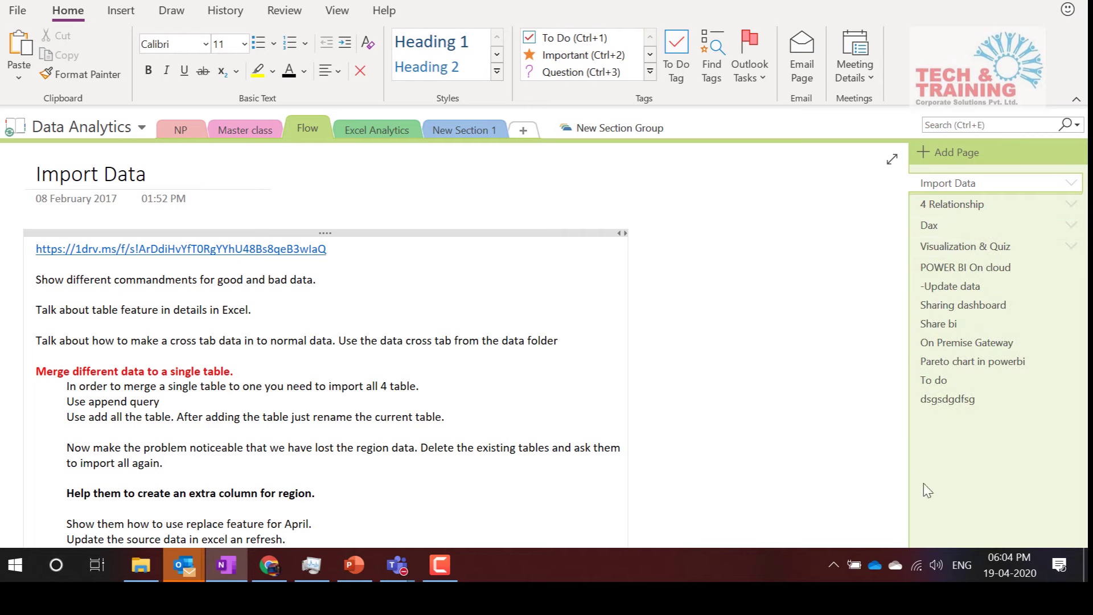
{"action": "left_click", "coordinate": [957, 205]}
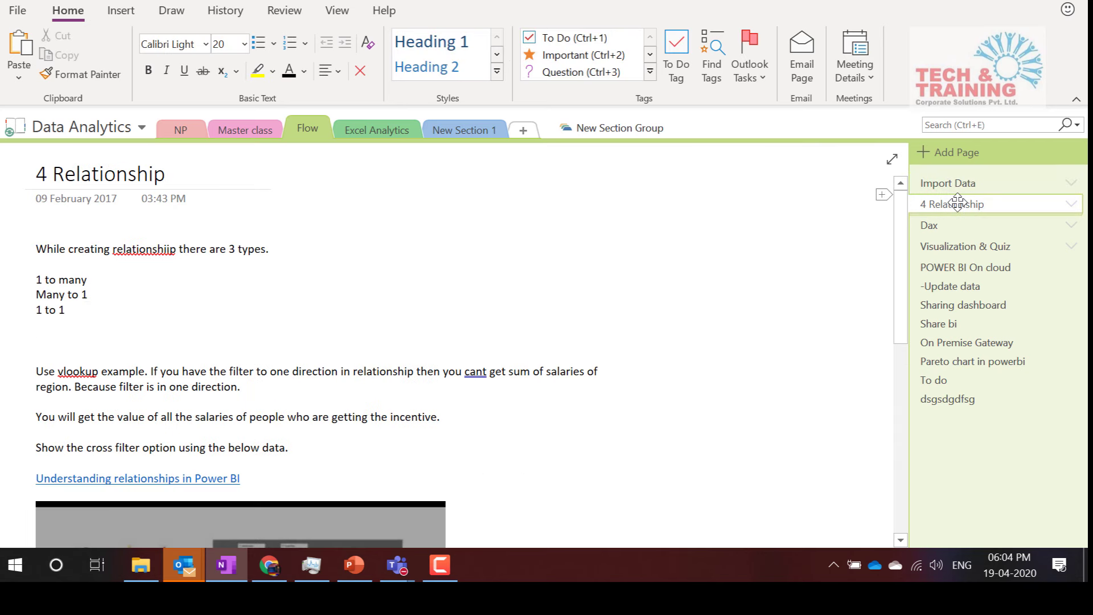
{"action": "left_click", "coordinate": [962, 248]}
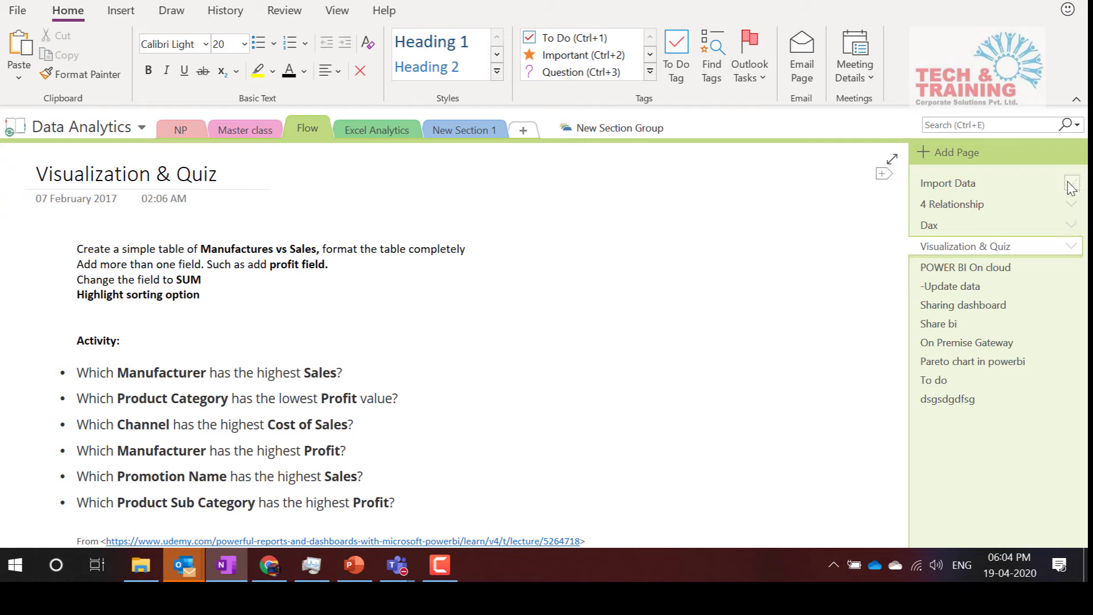
Return to the OneNote Training notebook from the notebook list
{"action": "left_click", "coordinate": [121, 134]}
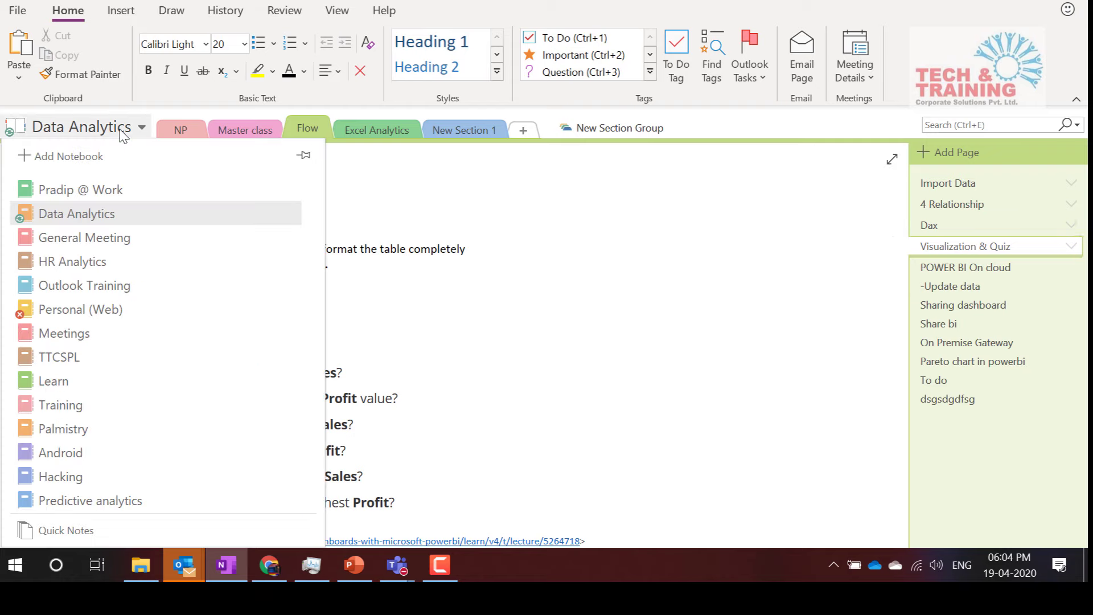
{"action": "scroll", "coordinate": [108, 435], "scroll_direction": "down", "scroll_amount": 2}
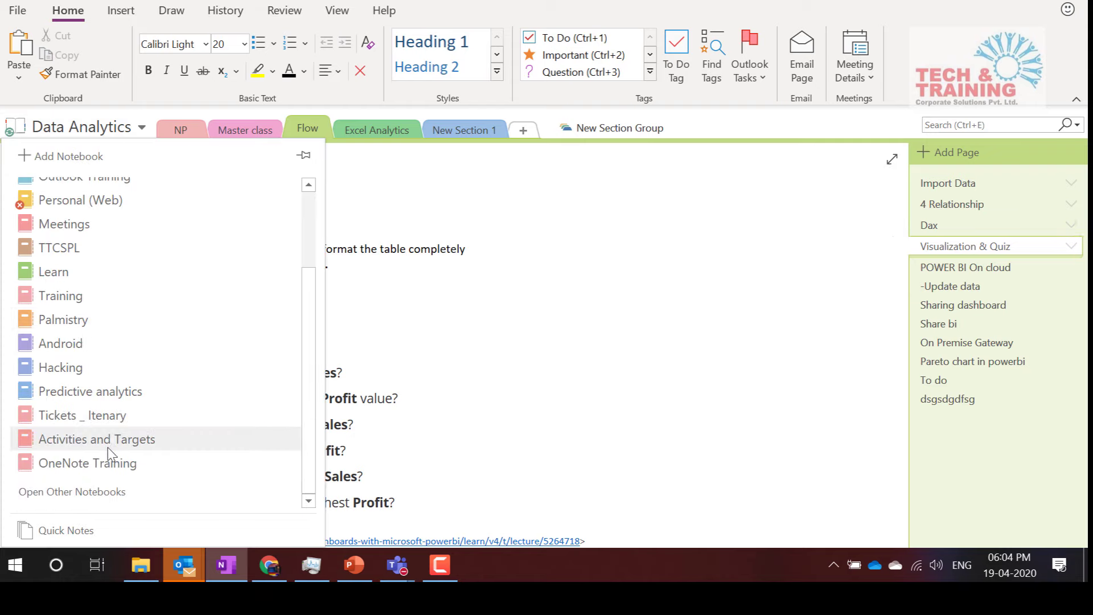
{"action": "left_click", "coordinate": [111, 463]}
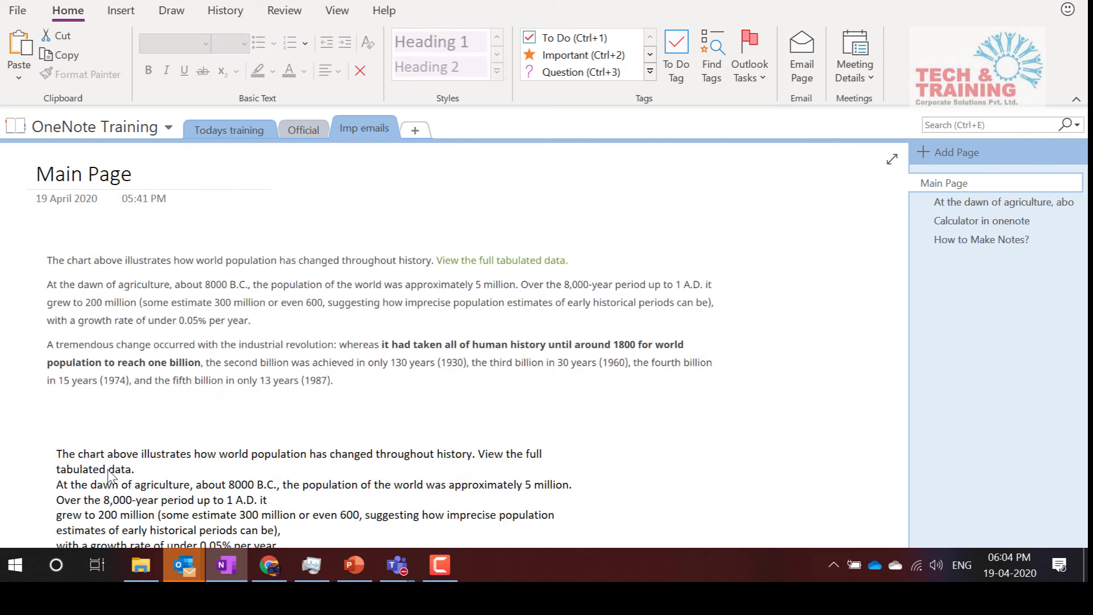
{"action": "left_click", "coordinate": [808, 290]}
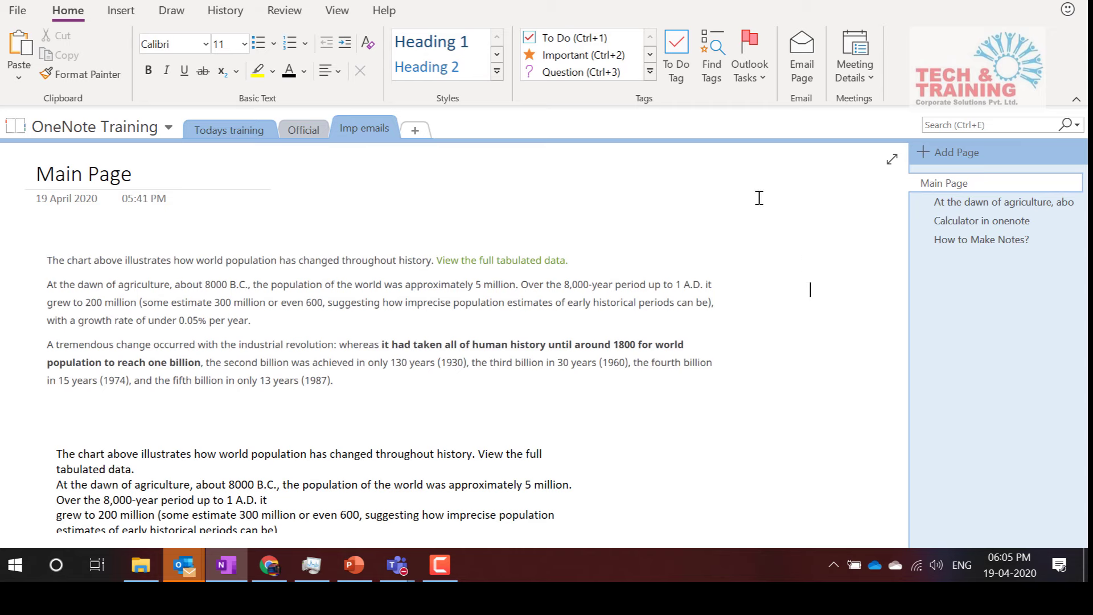
{"action": "left_click", "coordinate": [32, 566]}
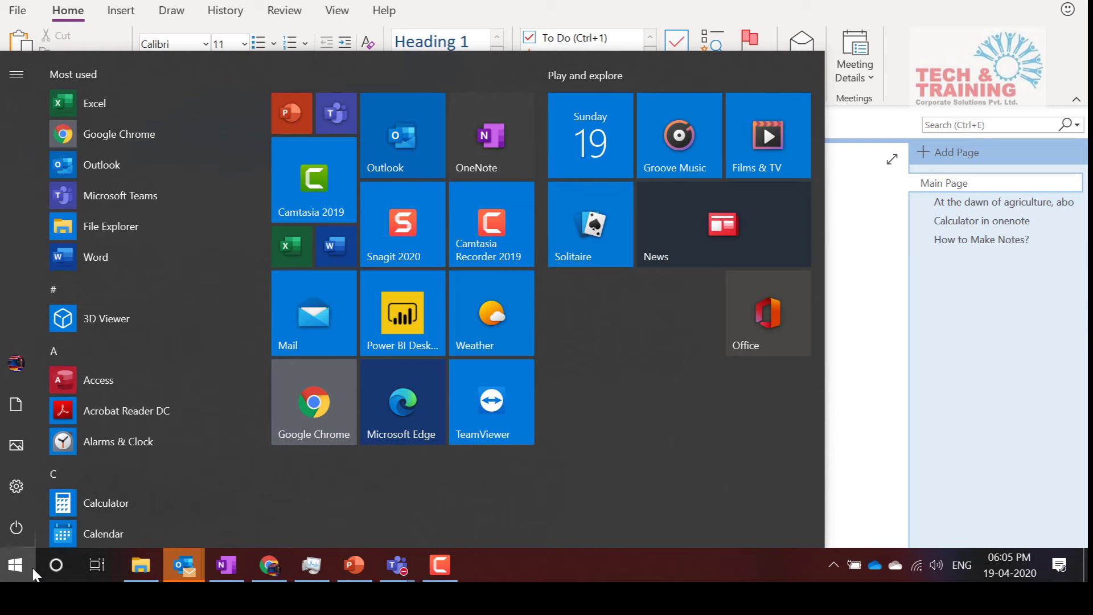
Launch Mail from Start search and open the 'Microsoft COVID-19 Response Update: MCT Program Fees Waived' email
{"action": "type", "text": "mail"}
{"action": "key", "text": "Return"}
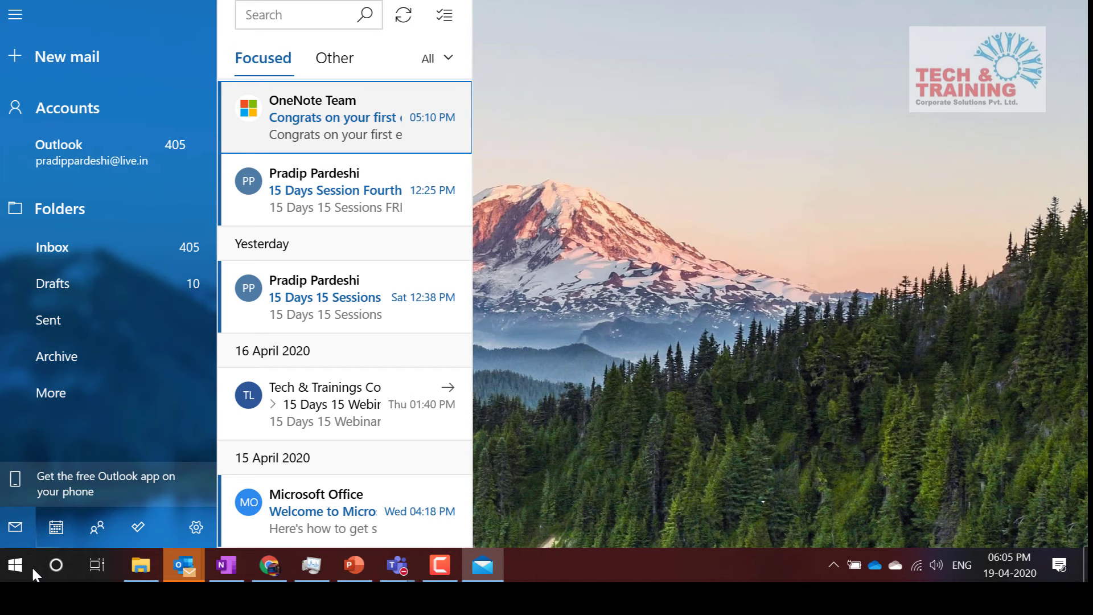
{"action": "scroll", "coordinate": [339, 382], "scroll_direction": "down", "scroll_amount": 10}
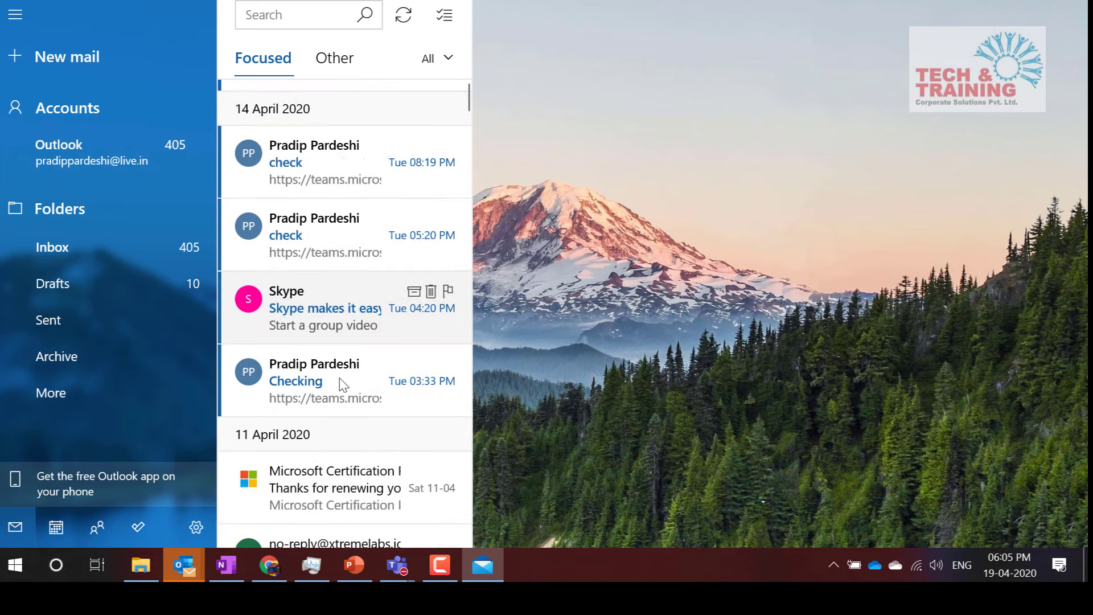
{"action": "left_click", "coordinate": [353, 337]}
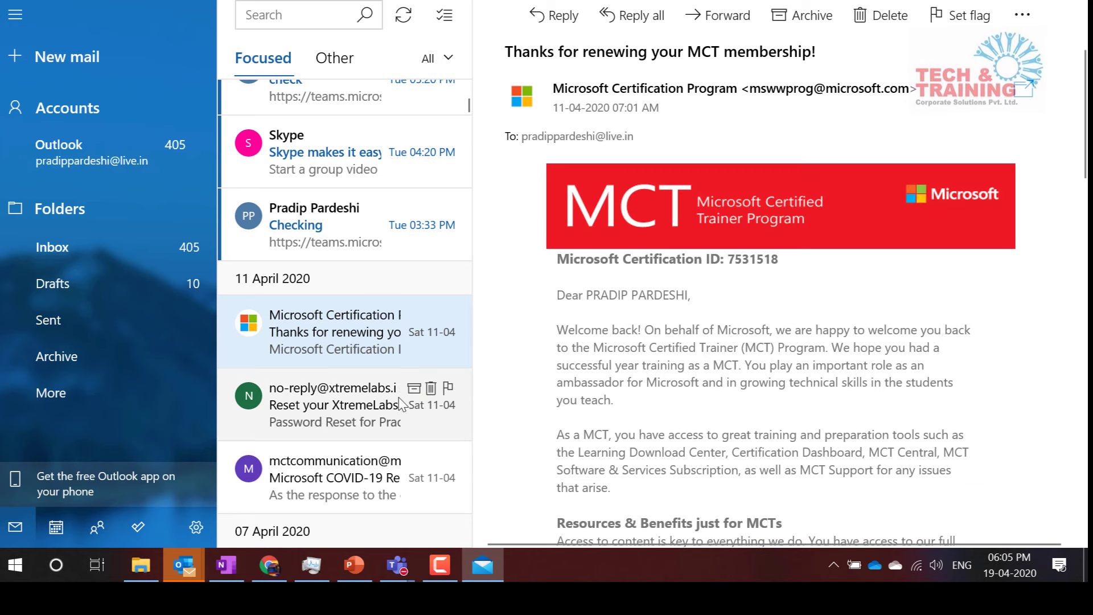
{"action": "scroll", "coordinate": [401, 405], "scroll_direction": "down", "scroll_amount": 3}
{"action": "left_click", "coordinate": [377, 298]}
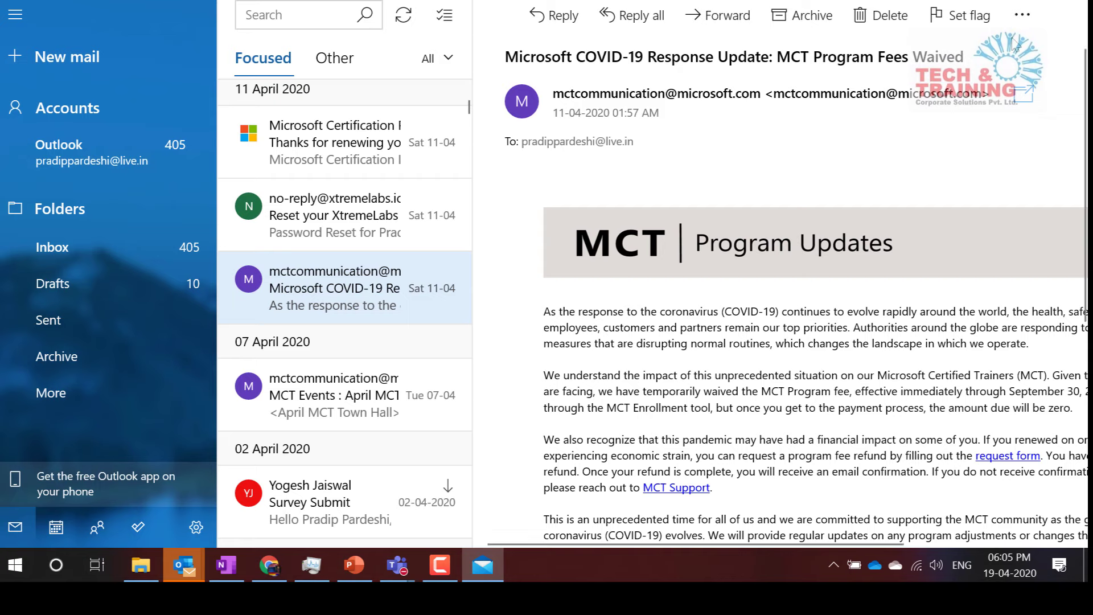
{"action": "left_click", "coordinate": [717, 16]}
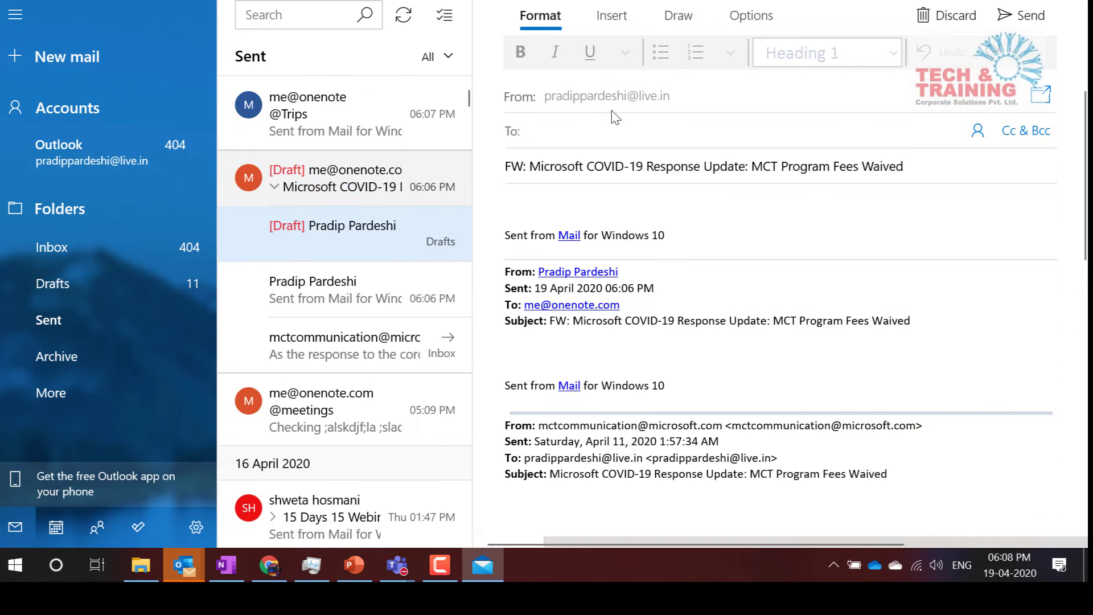
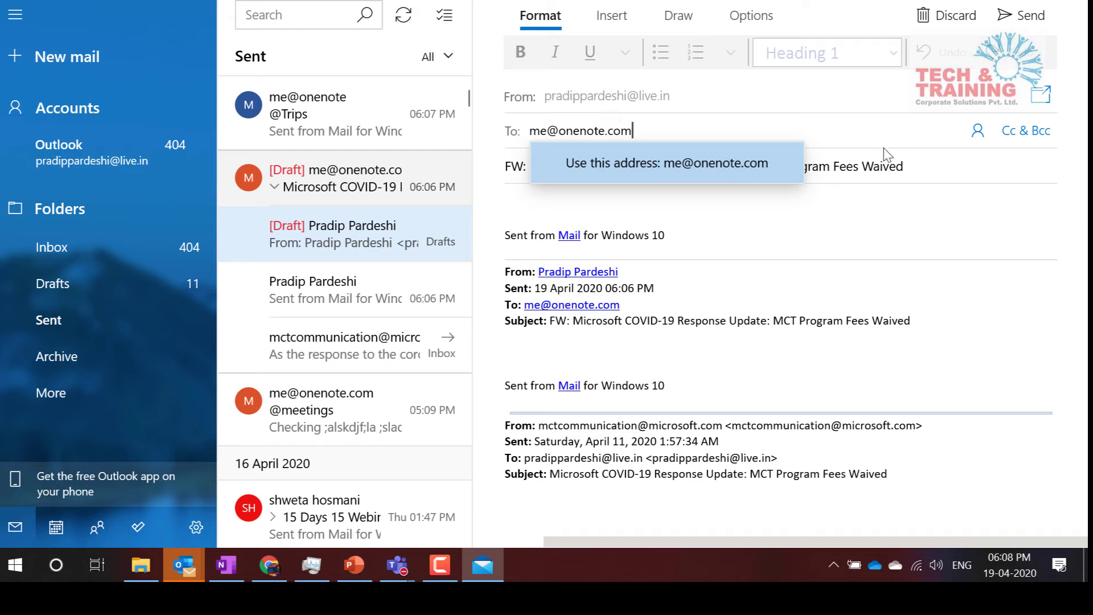
{"action": "left_click_drag", "start_coordinate": [908, 165], "coordinate": [483, 153]}
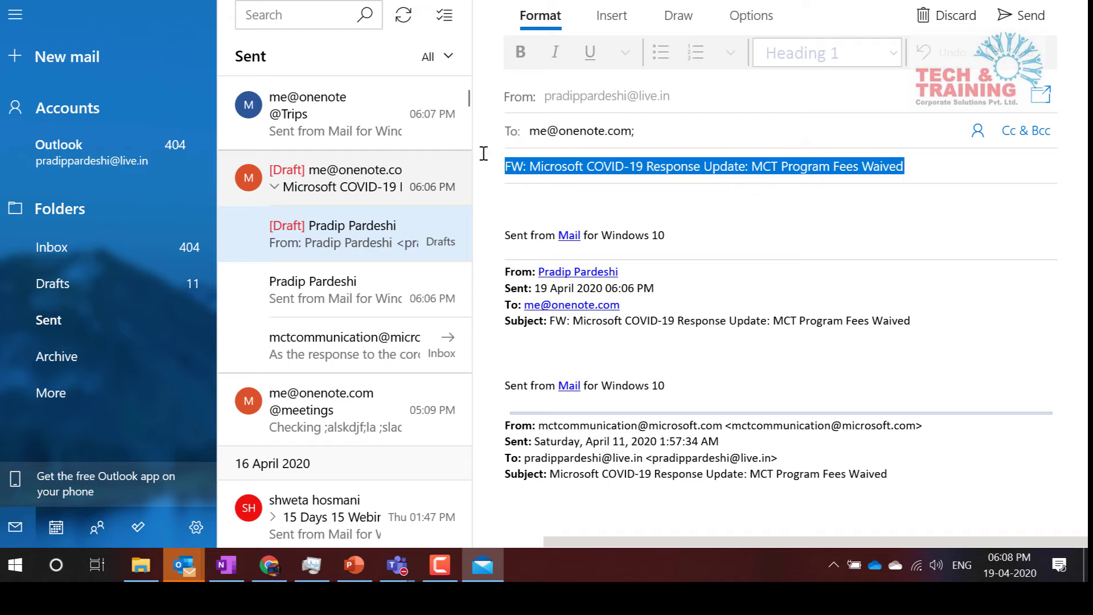
{"action": "key", "text": "BackSpace"}
{"action": "type", "text": "@New"}
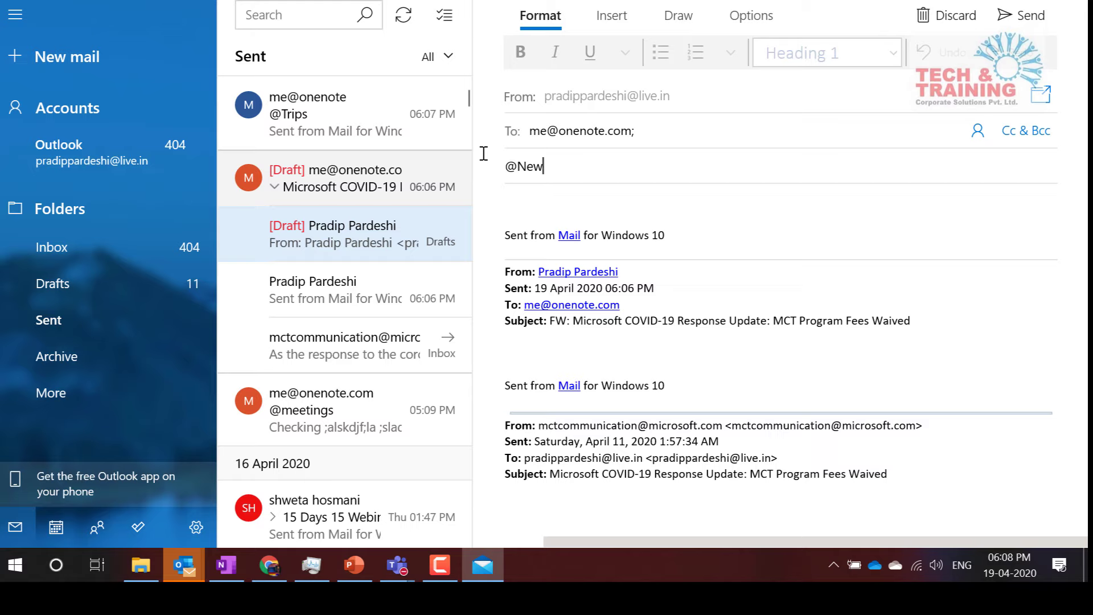
{"action": "type", "text": "Tab"}
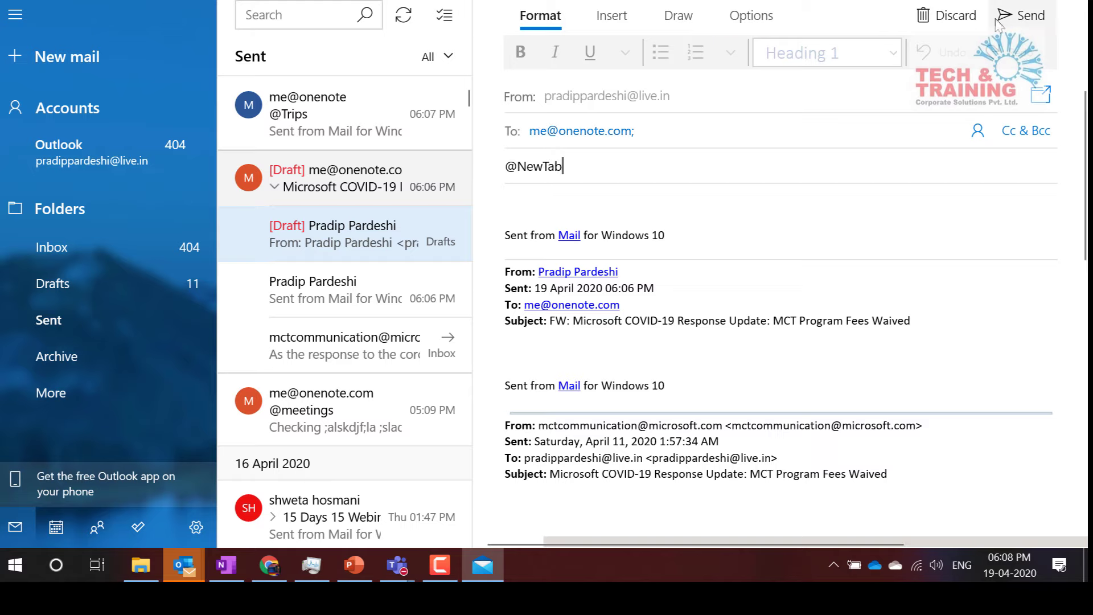
{"action": "left_click", "coordinate": [1005, 17]}
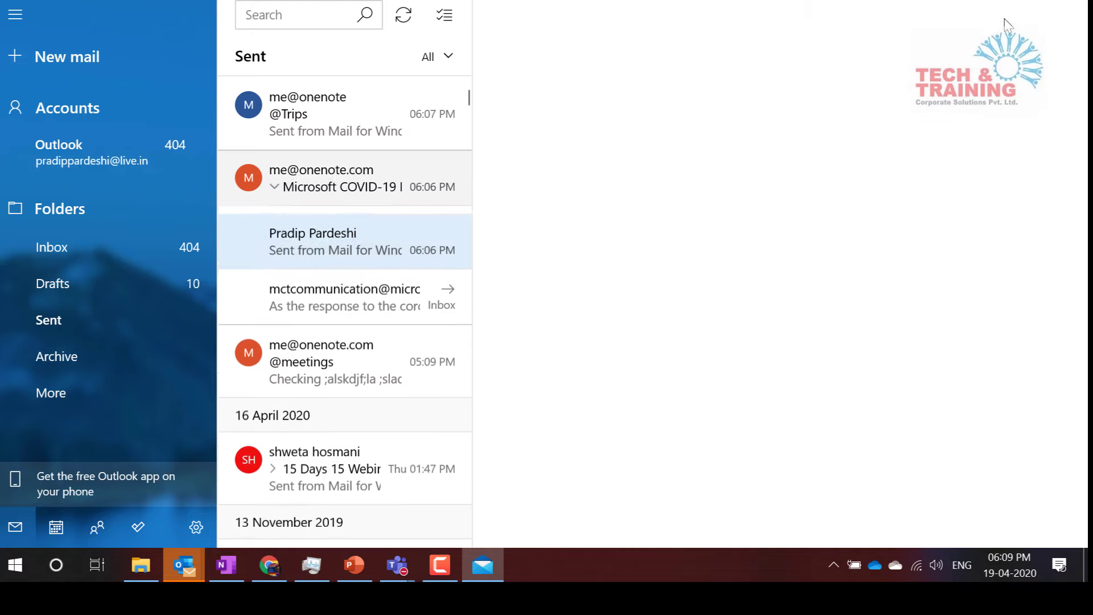
{"action": "left_click", "coordinate": [57, 247]}
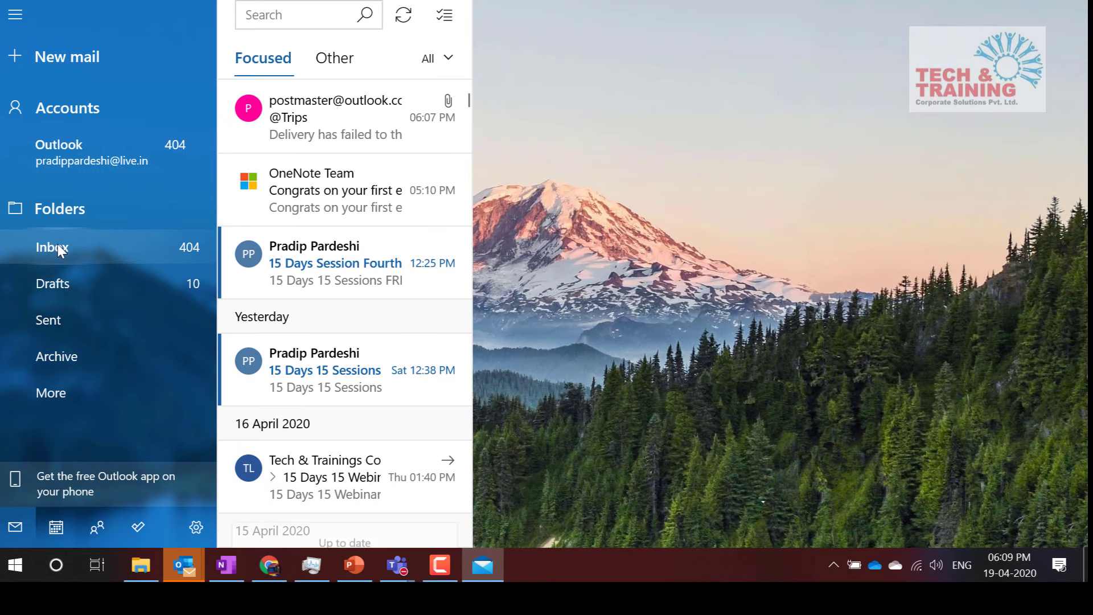
{"action": "left_click", "coordinate": [300, 142]}
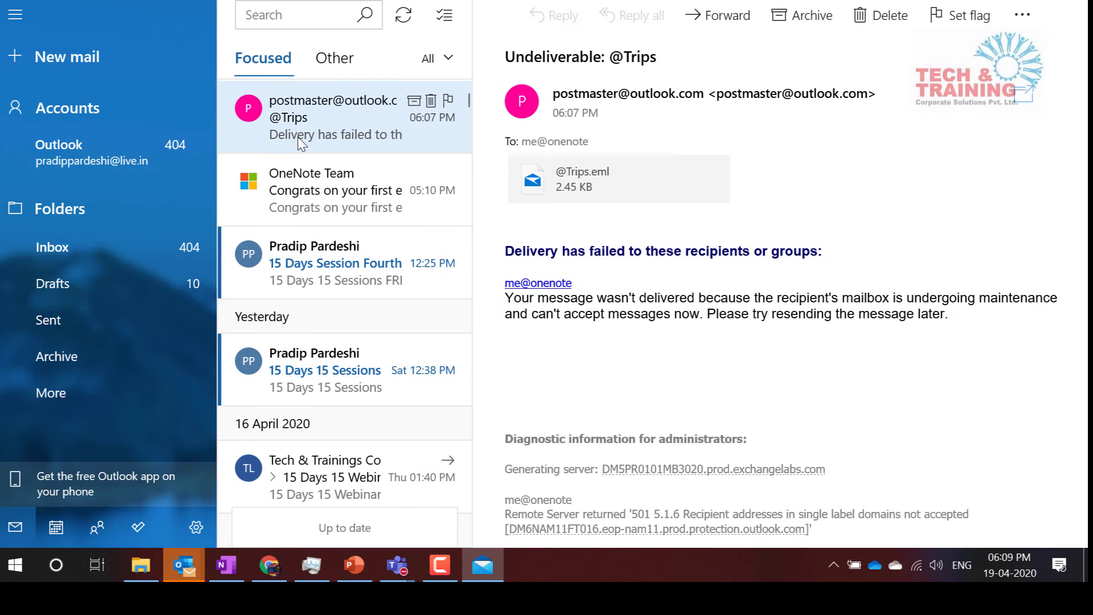
{"action": "left_click", "coordinate": [990, 1]}
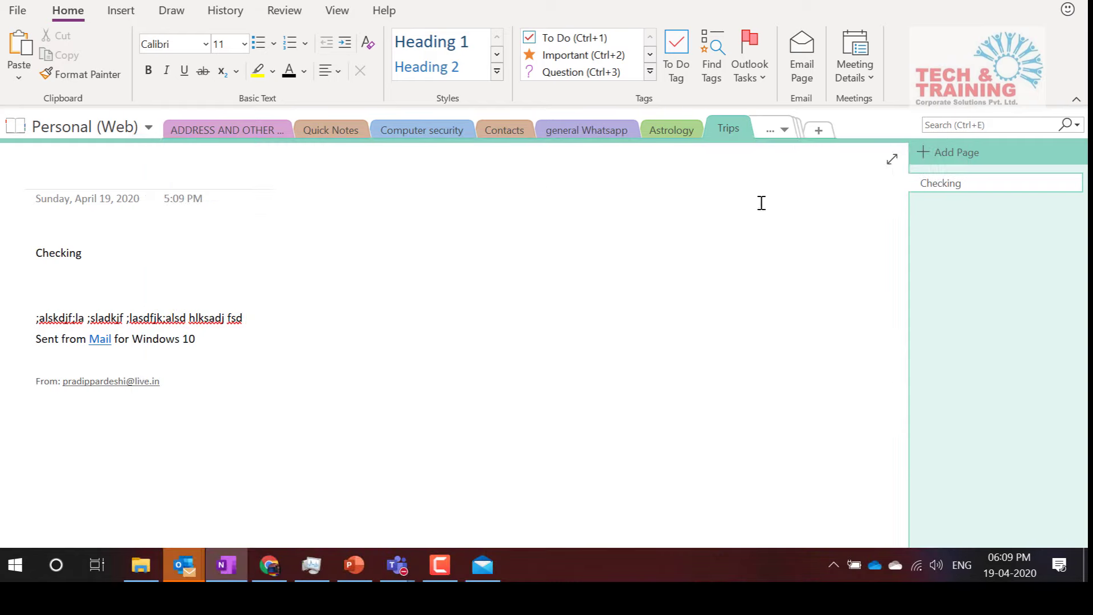
Peek at the hidden sections list, then bring Chrome's worldometers world-population page forward
{"action": "left_click", "coordinate": [786, 130]}
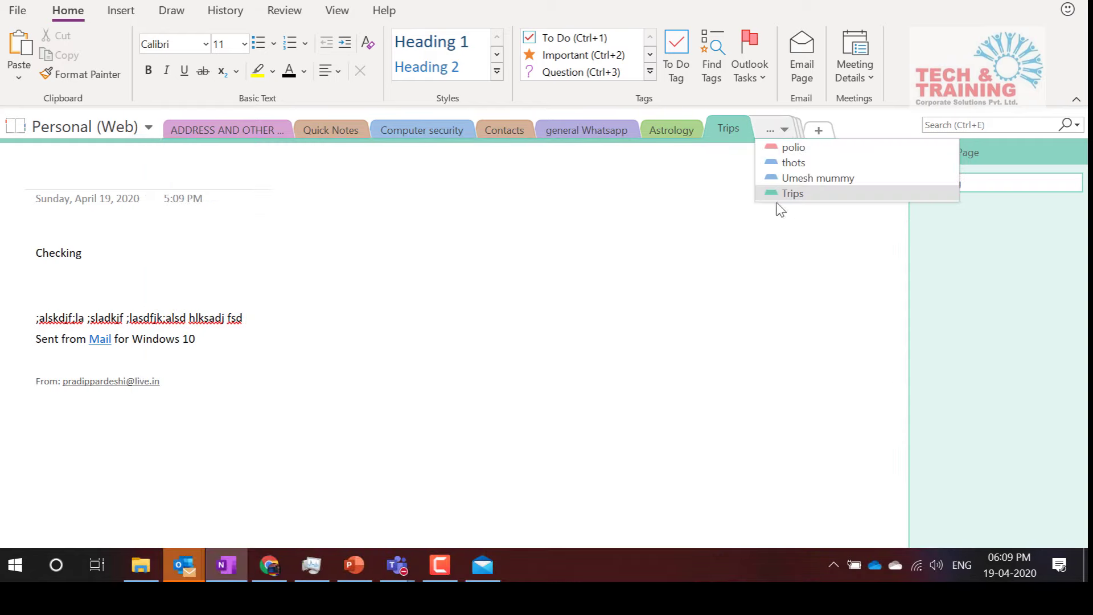
{"action": "left_click", "coordinate": [761, 278]}
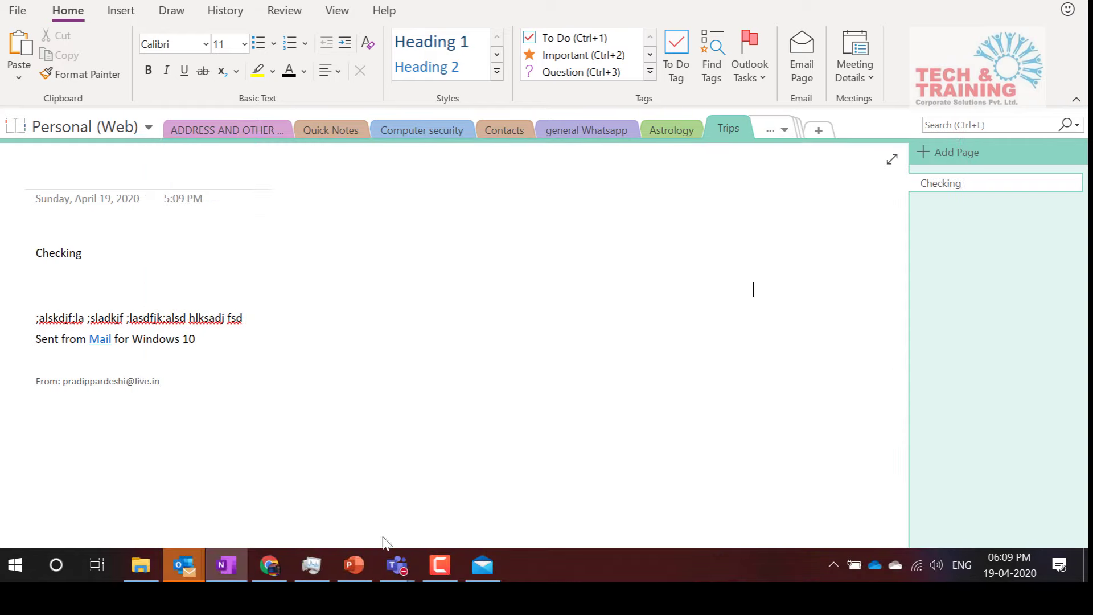
{"action": "left_click", "coordinate": [269, 565]}
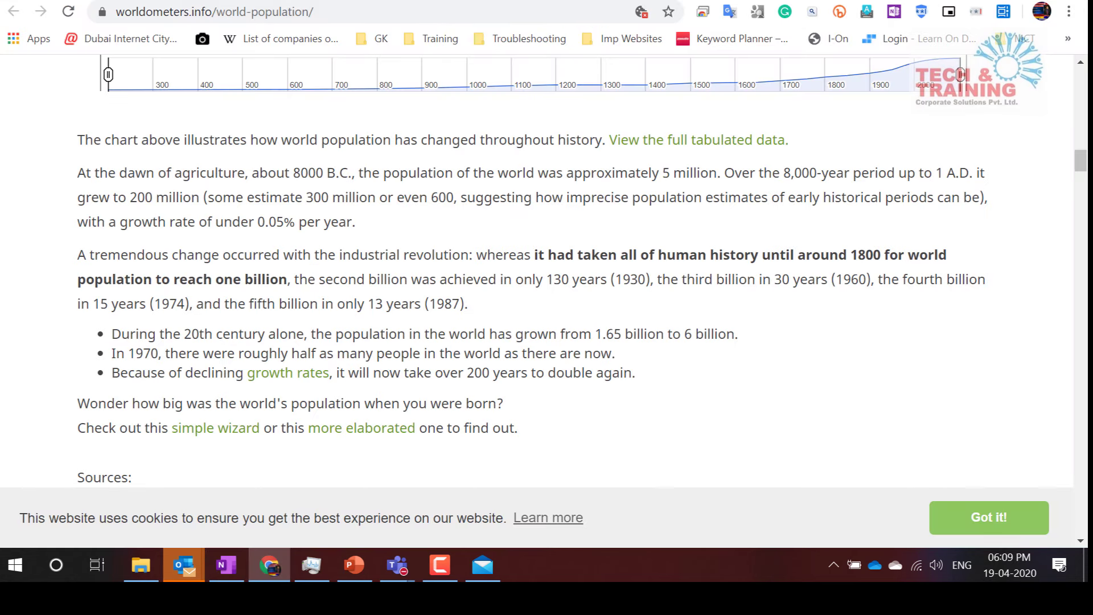
Open a new tab and load onenote.com/EmailToOneNote via the 'Save emails to OneNote' suggestion
{"action": "key", "text": "ctrl+t"}
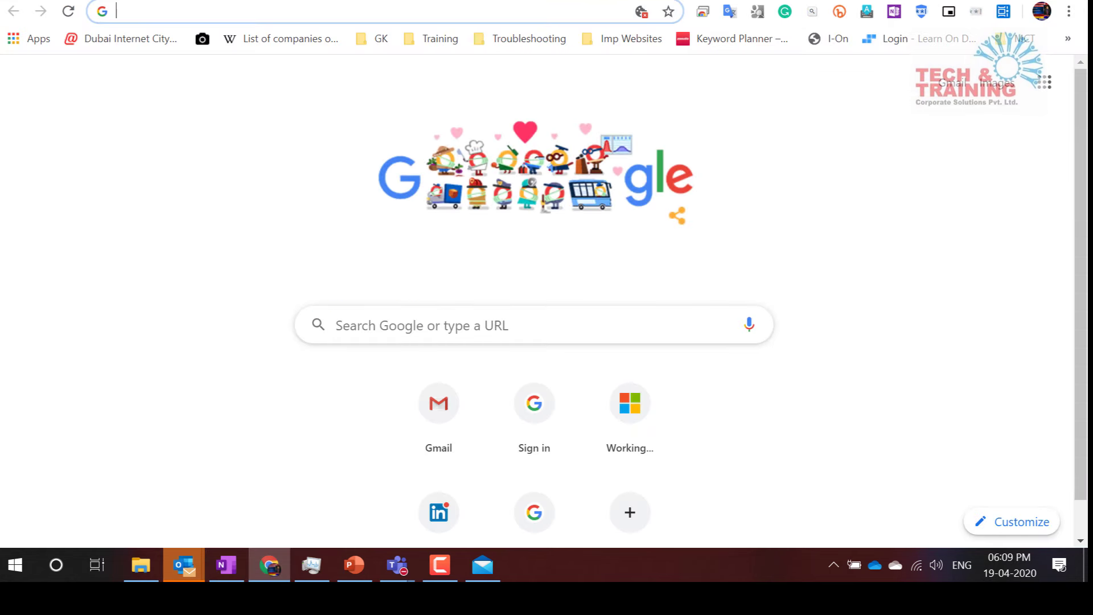
{"action": "type", "text": "onenote.com/"}
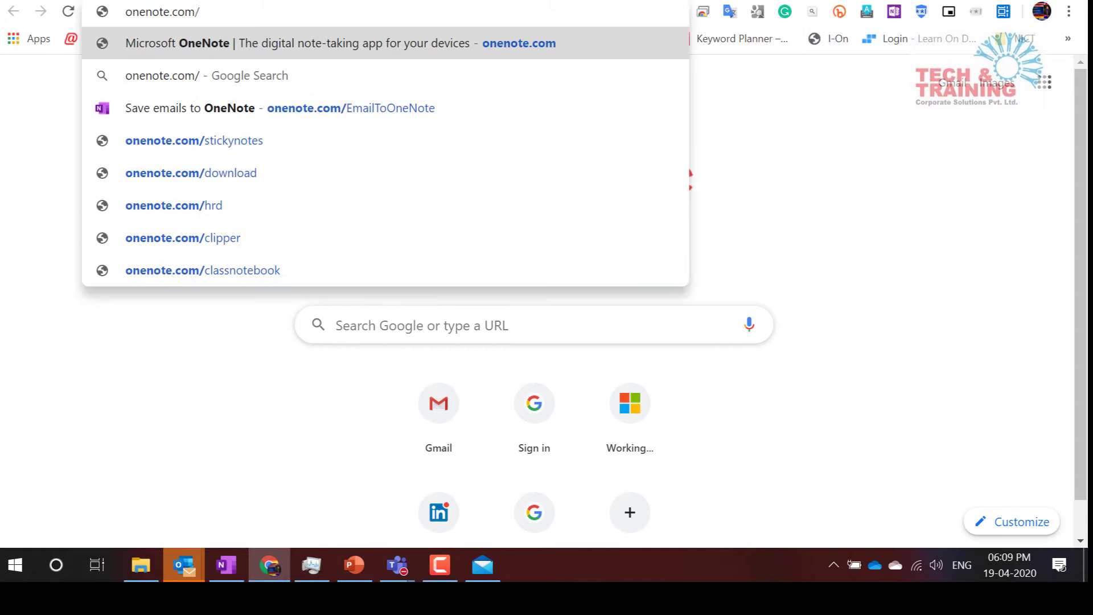
{"action": "key", "text": "Down"}
{"action": "key", "text": "Down"}
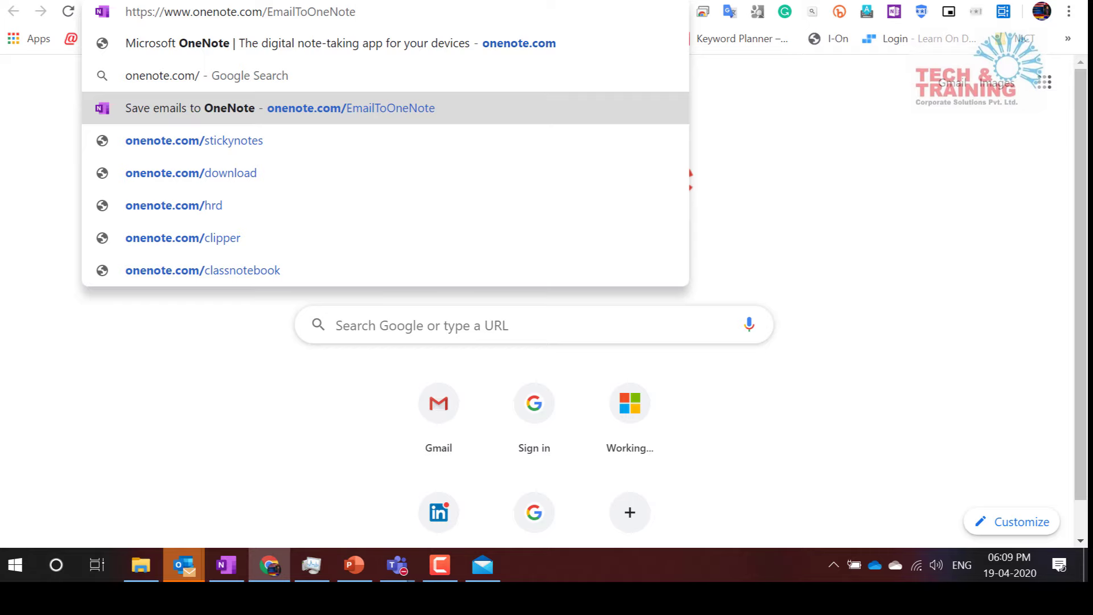
{"action": "key", "text": "Return"}
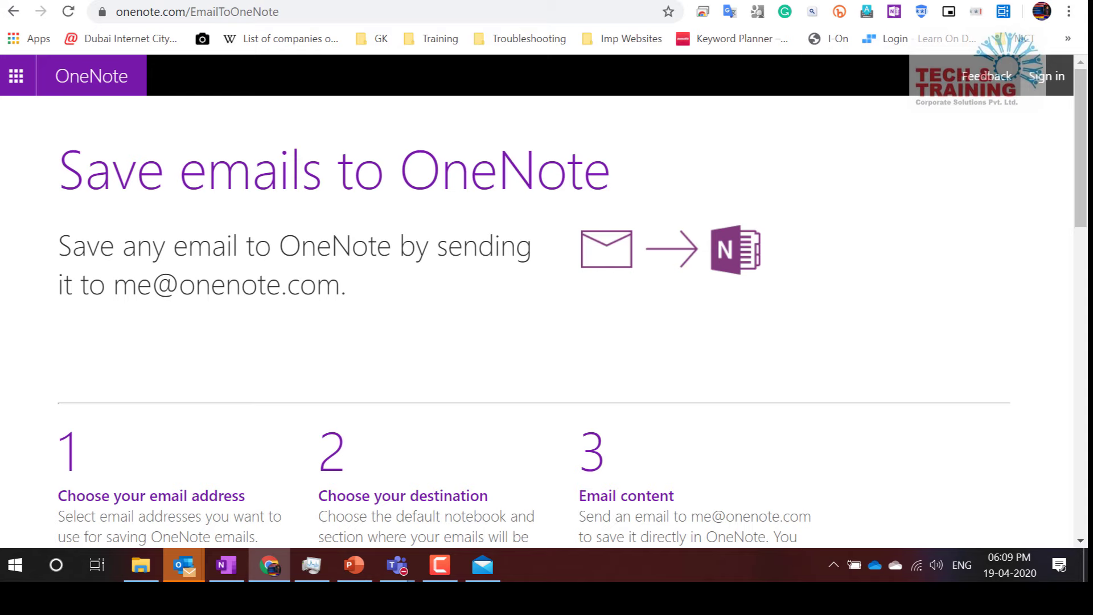
Review the setup steps, highlighting the OneNote email address and the Choose your destination step
{"action": "scroll", "coordinate": [394, 317], "scroll_direction": "down", "scroll_amount": 3}
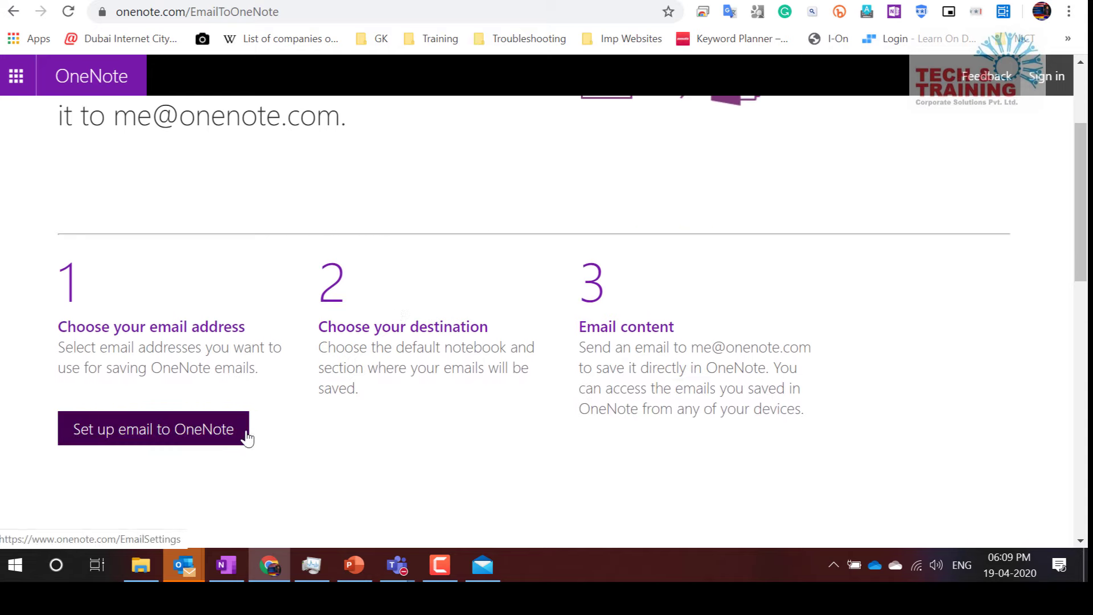
{"action": "scroll", "coordinate": [301, 388], "scroll_direction": "down", "scroll_amount": 2}
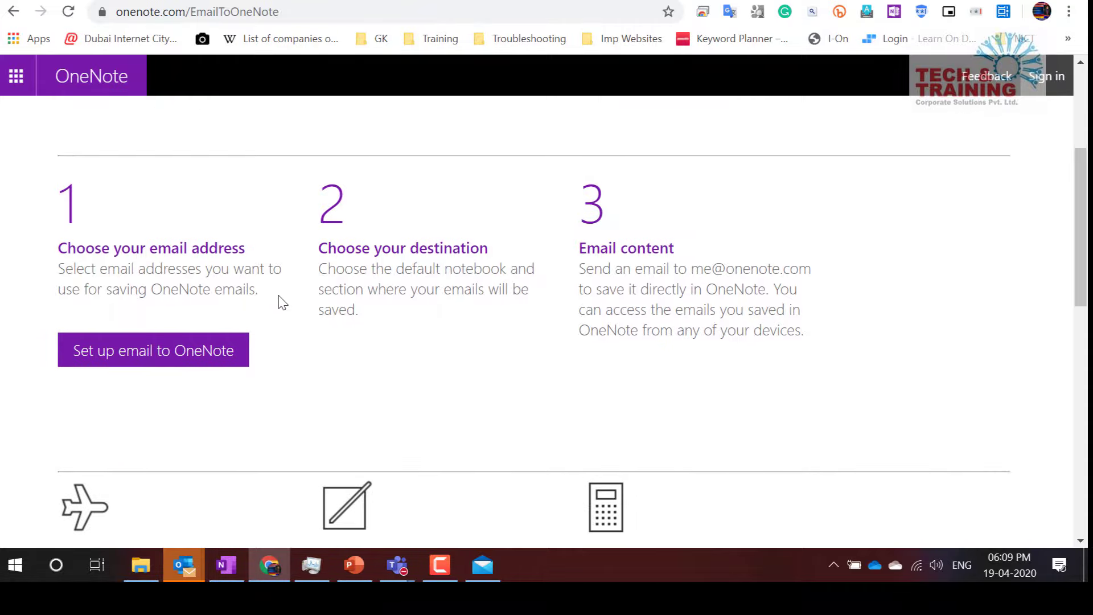
{"action": "scroll", "coordinate": [279, 302], "scroll_direction": "up", "scroll_amount": 2}
{"action": "scroll", "coordinate": [283, 302], "scroll_direction": "up", "scroll_amount": 1}
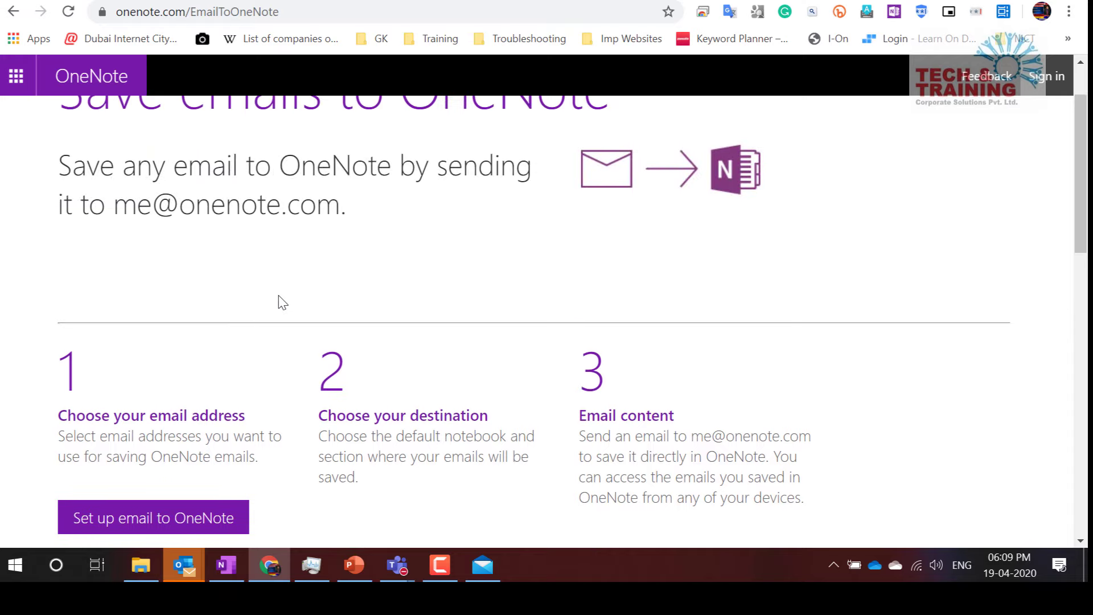
{"action": "left_click_drag", "start_coordinate": [114, 206], "coordinate": [343, 208]}
{"action": "scroll", "coordinate": [343, 208], "scroll_direction": "down", "scroll_amount": 2}
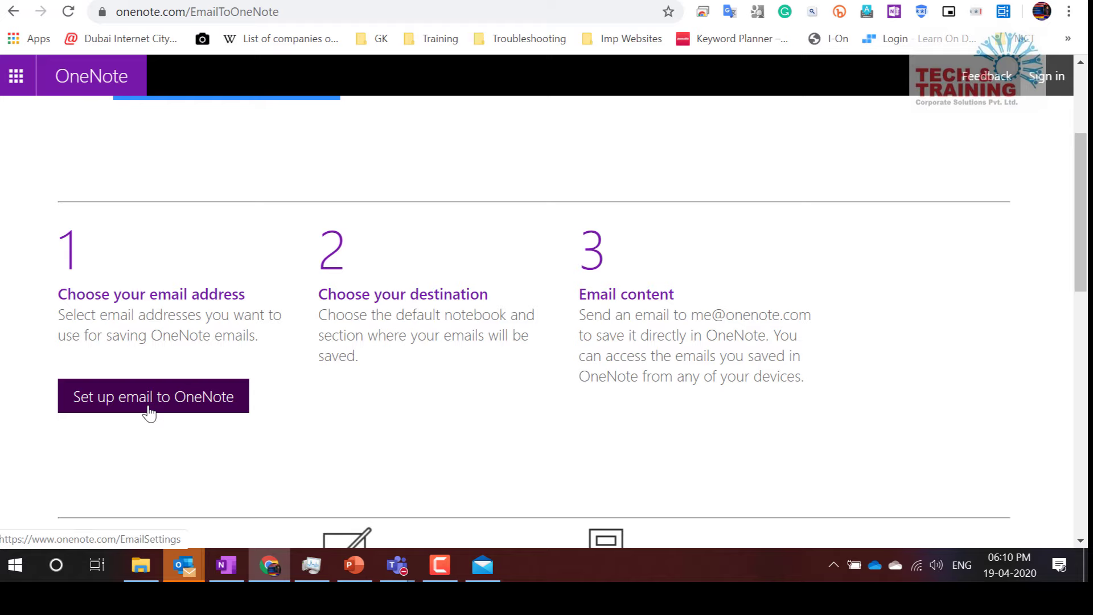
{"action": "scroll", "coordinate": [149, 412], "scroll_direction": "down", "scroll_amount": 1}
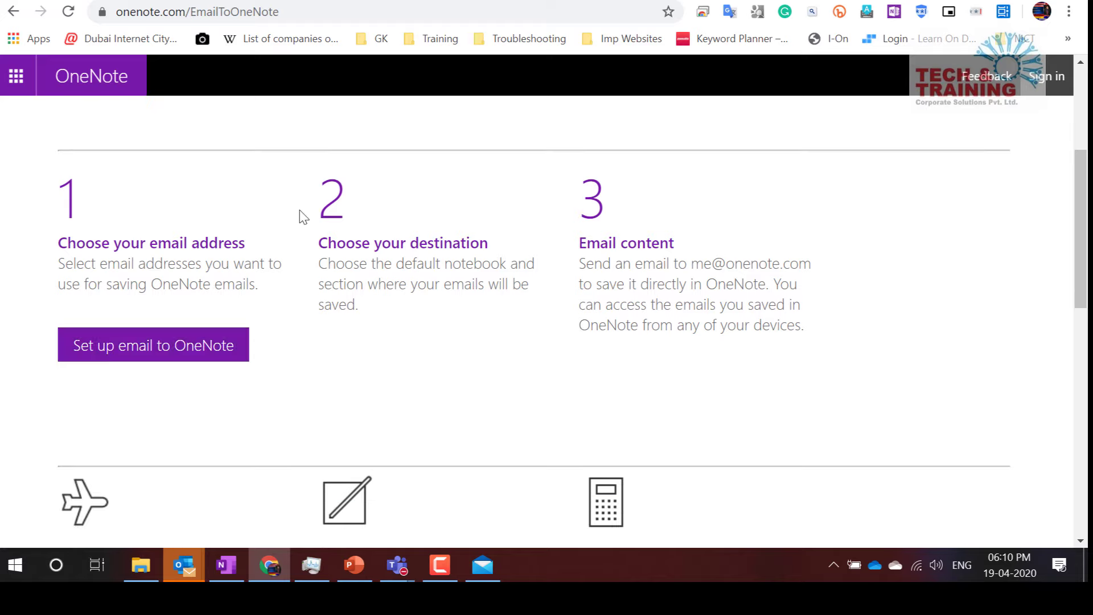
{"action": "left_click_drag", "start_coordinate": [317, 235], "coordinate": [522, 314]}
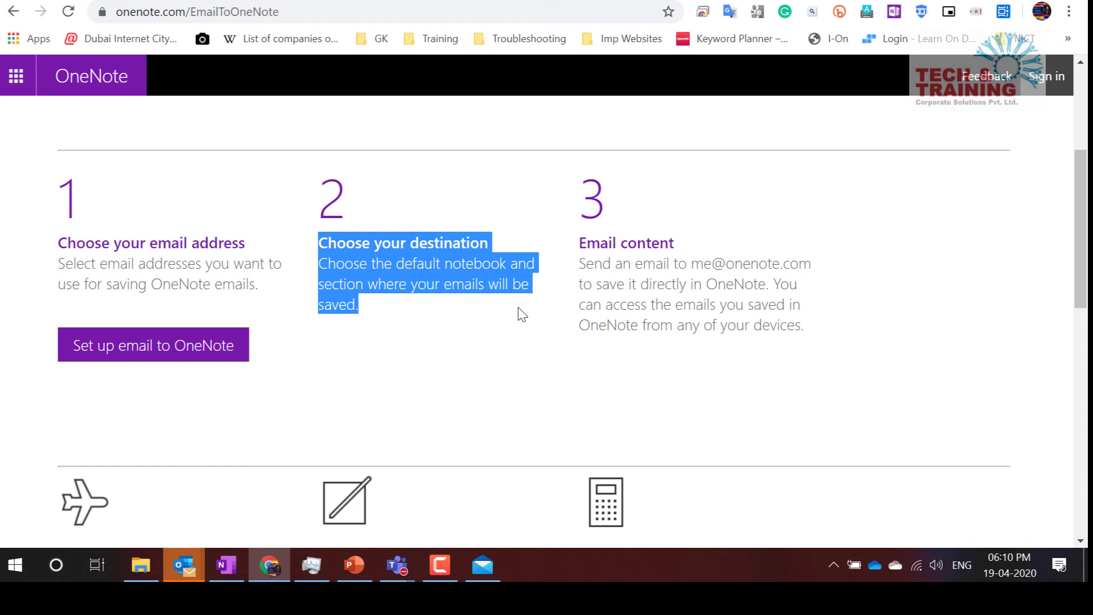
In OneNote, sync all notebooks to fetch the forwarded emails
{"action": "left_click", "coordinate": [231, 563]}
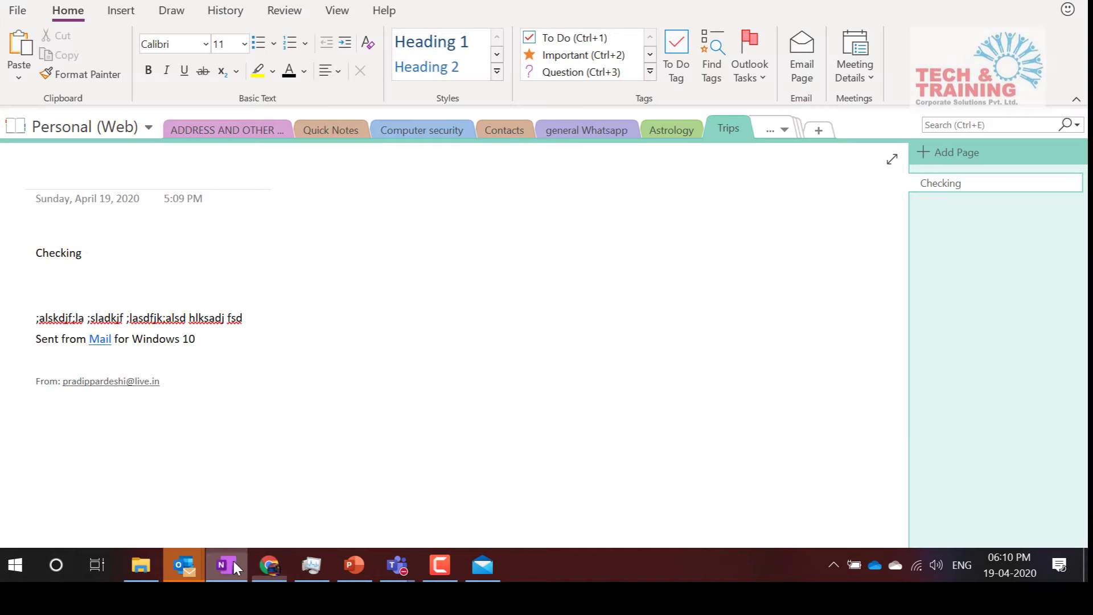
{"action": "left_click", "coordinate": [782, 130]}
{"action": "left_click", "coordinate": [711, 196]}
{"action": "key", "text": "F9"}
Read the Email content step on the web page, then return to OneNote's sync status
{"action": "left_click", "coordinate": [273, 556]}
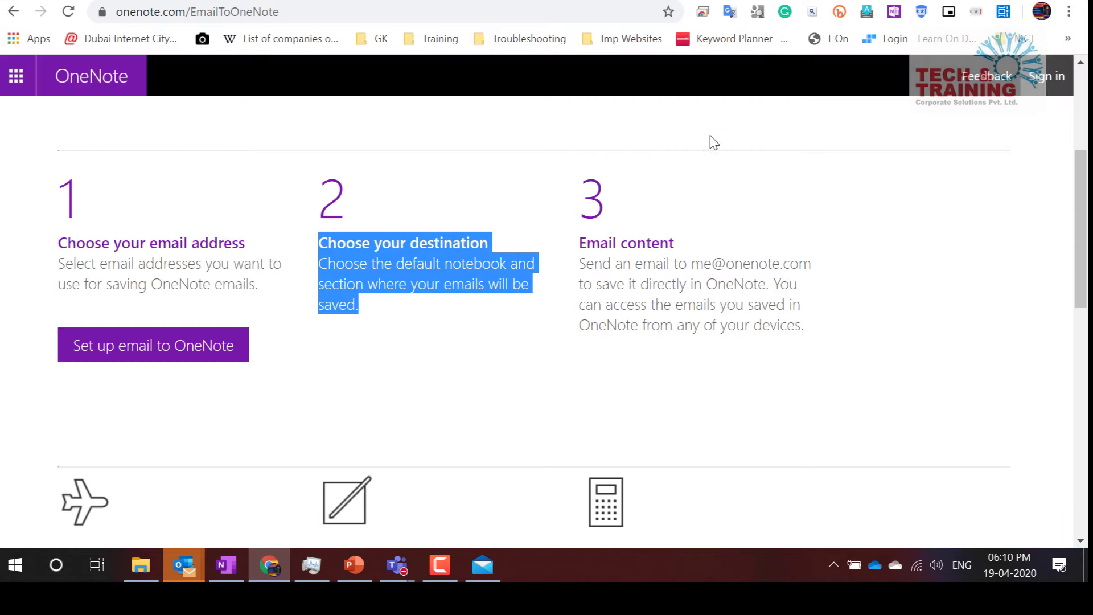
{"action": "left_click_drag", "start_coordinate": [577, 245], "coordinate": [827, 345]}
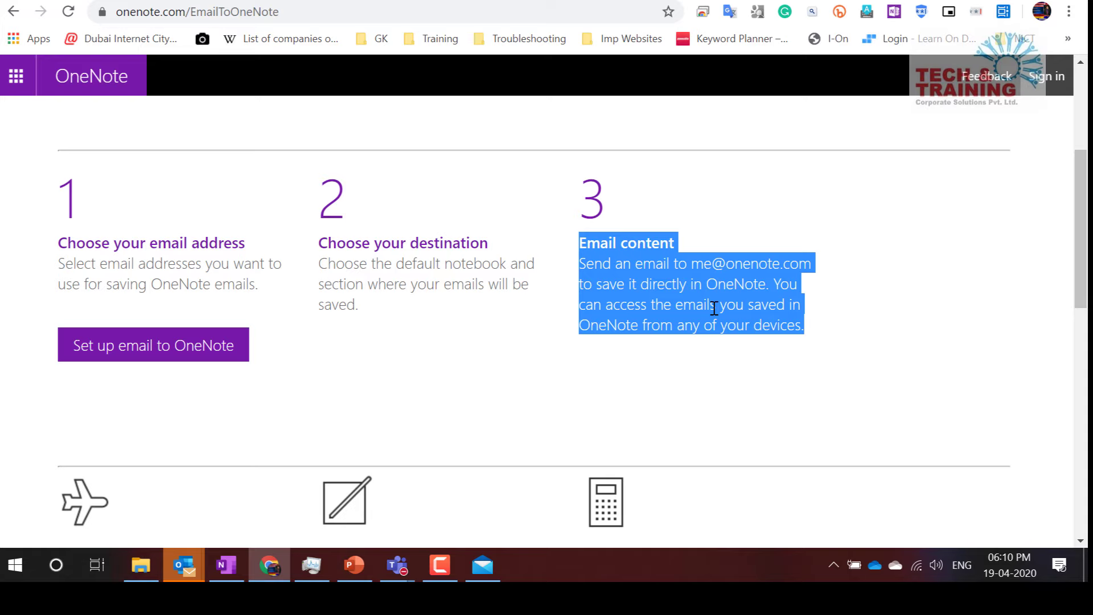
{"action": "scroll", "coordinate": [714, 308], "scroll_direction": "down", "scroll_amount": 3}
{"action": "scroll", "coordinate": [713, 308], "scroll_direction": "up", "scroll_amount": 3}
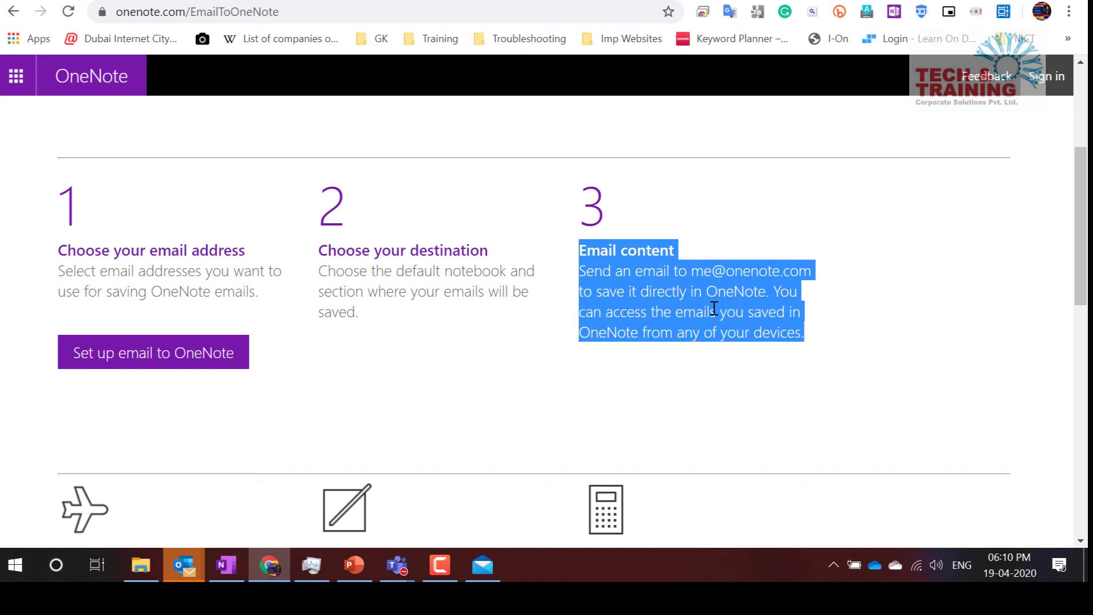
{"action": "key", "text": "alt+Tab"}
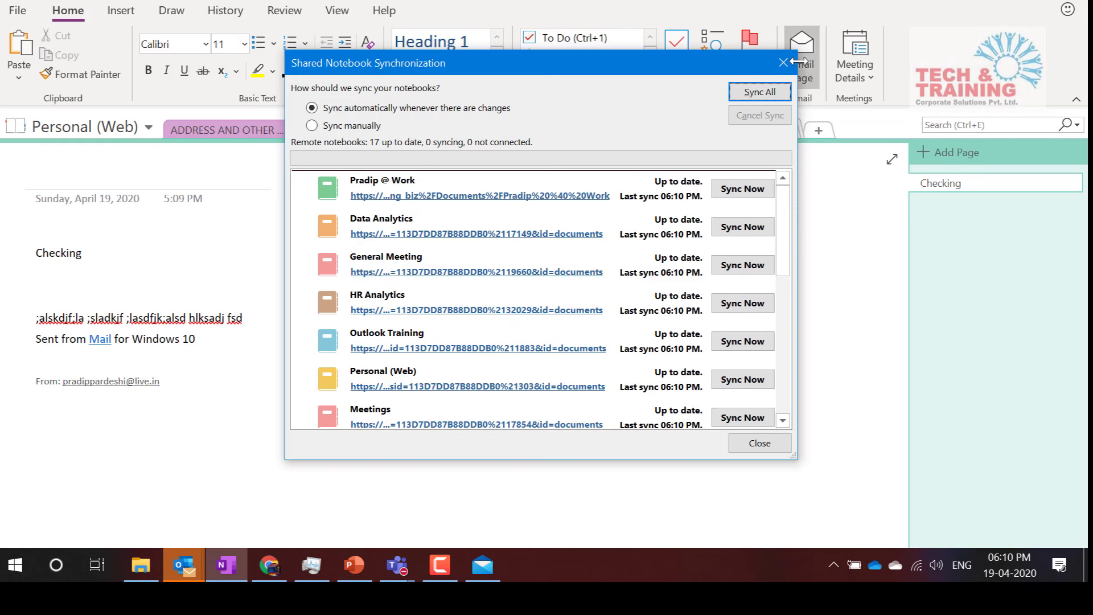
Dismiss the sync status, open the hidden NewTab section, and scroll through the forwarded MCT Program Fees Waived email page
{"action": "left_click", "coordinate": [784, 63]}
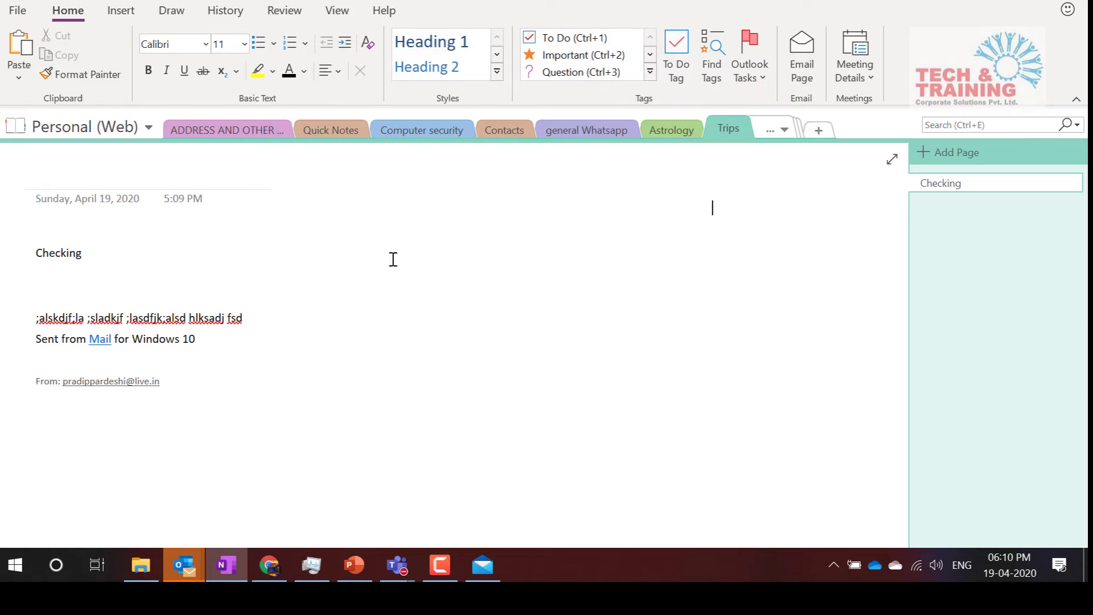
{"action": "left_click", "coordinate": [768, 132]}
{"action": "left_click", "coordinate": [805, 211]}
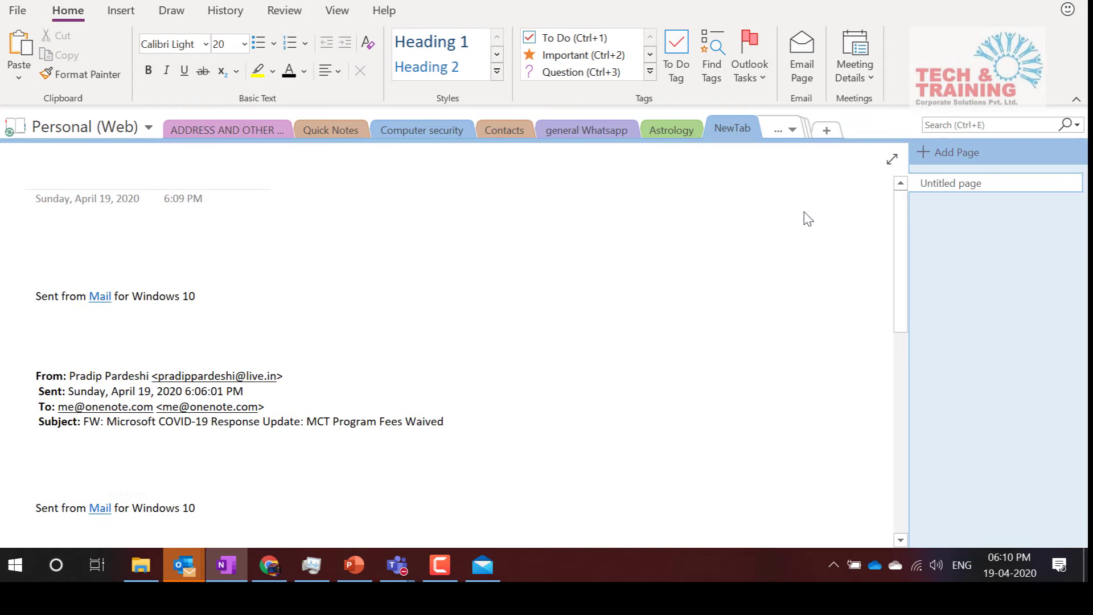
{"action": "scroll", "coordinate": [306, 409], "scroll_direction": "down", "scroll_amount": 10}
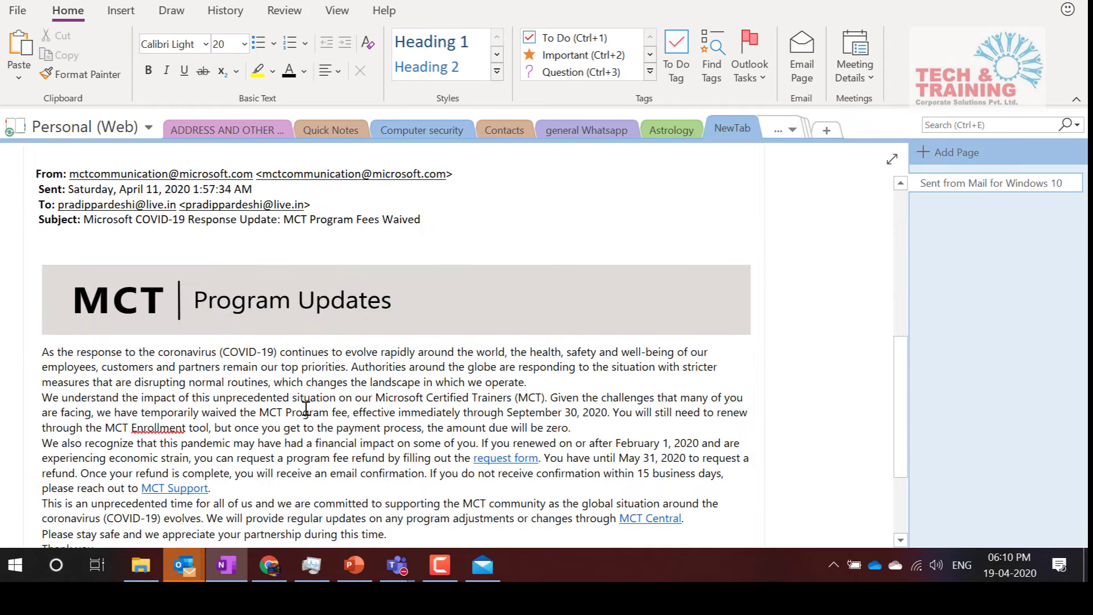
{"action": "scroll", "coordinate": [306, 408], "scroll_direction": "up", "scroll_amount": 10}
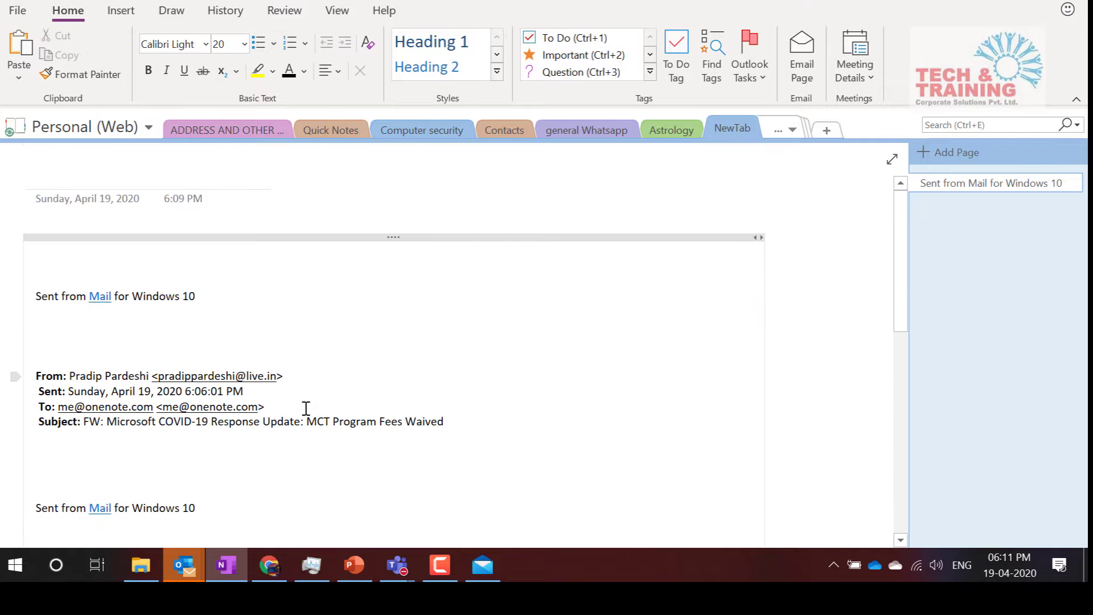
{"action": "scroll", "coordinate": [305, 408], "scroll_direction": "down", "scroll_amount": 10}
{"action": "scroll", "coordinate": [306, 408], "scroll_direction": "up", "scroll_amount": 10}
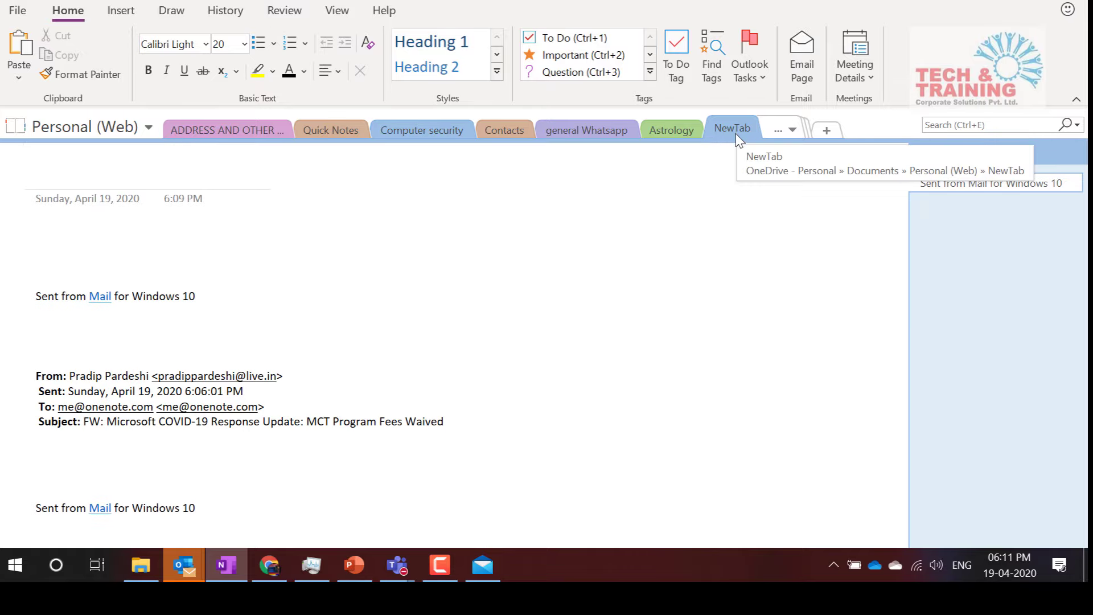
{"action": "key", "text": "alt+Tab"}
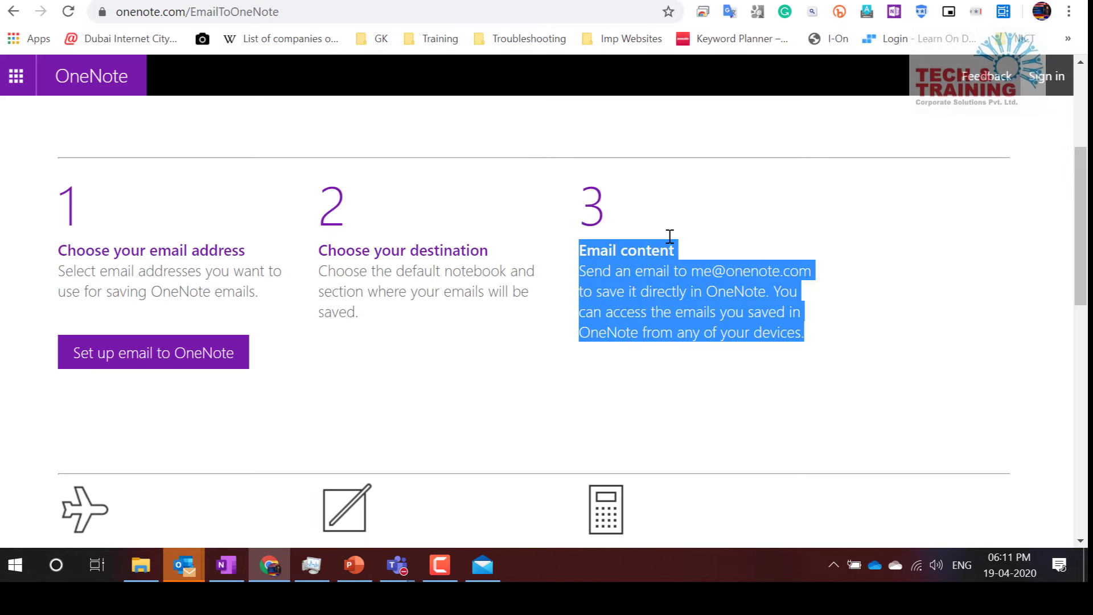
{"action": "key", "text": "alt+Tab"}
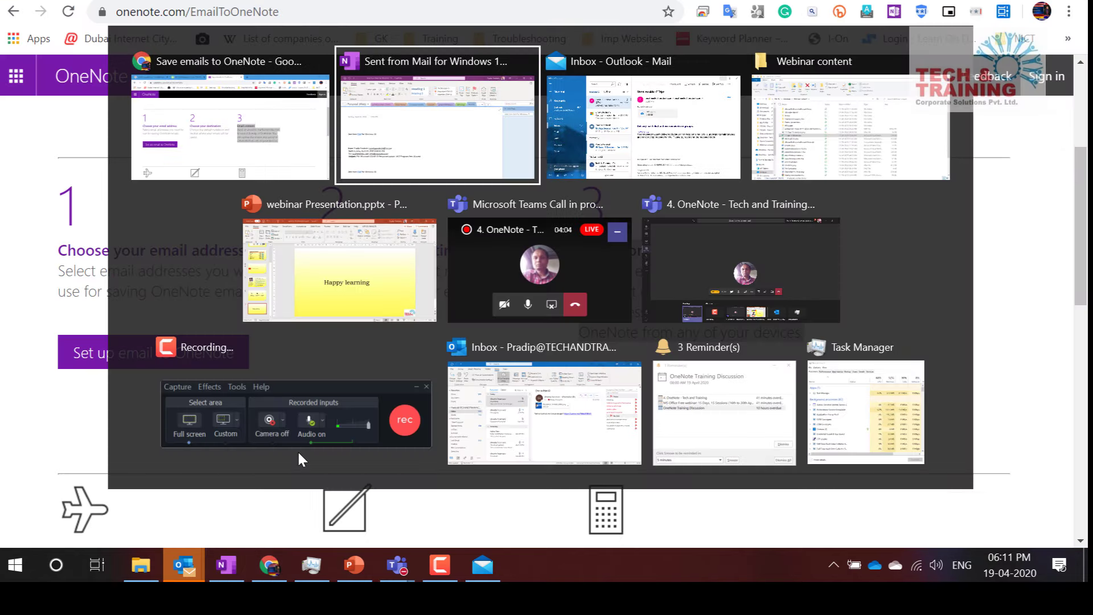
{"action": "key", "text": "alt+Tab"}
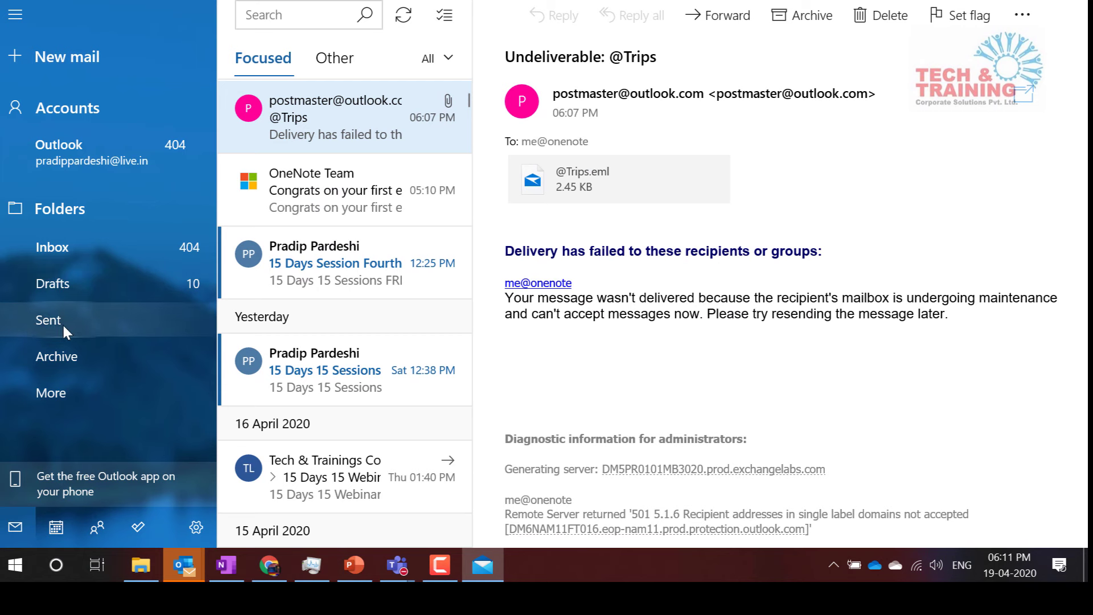
{"action": "left_click", "coordinate": [64, 327]}
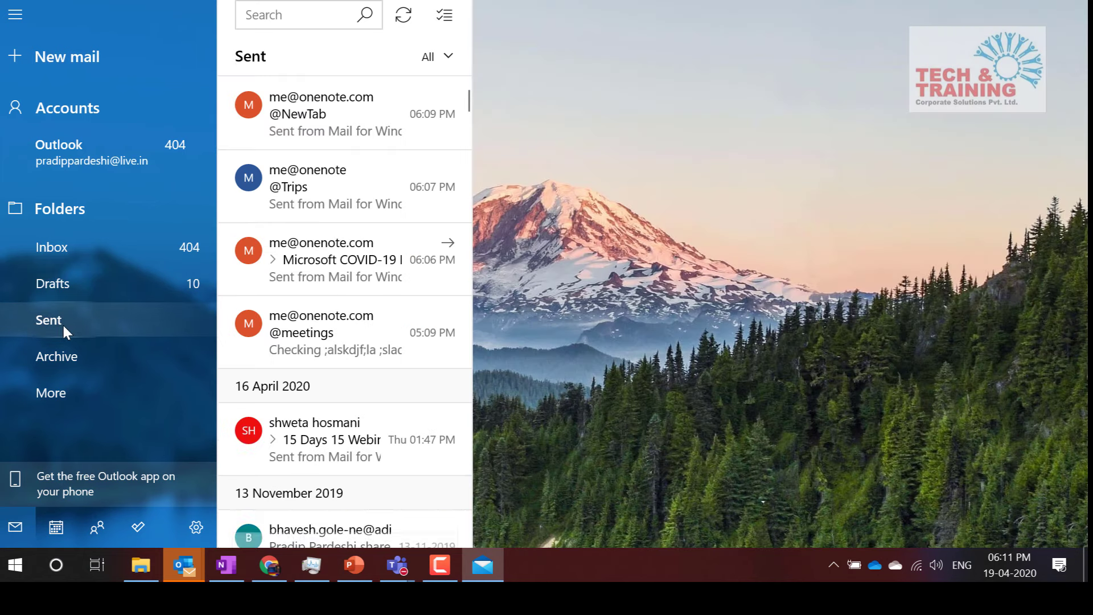
{"action": "left_click", "coordinate": [307, 130]}
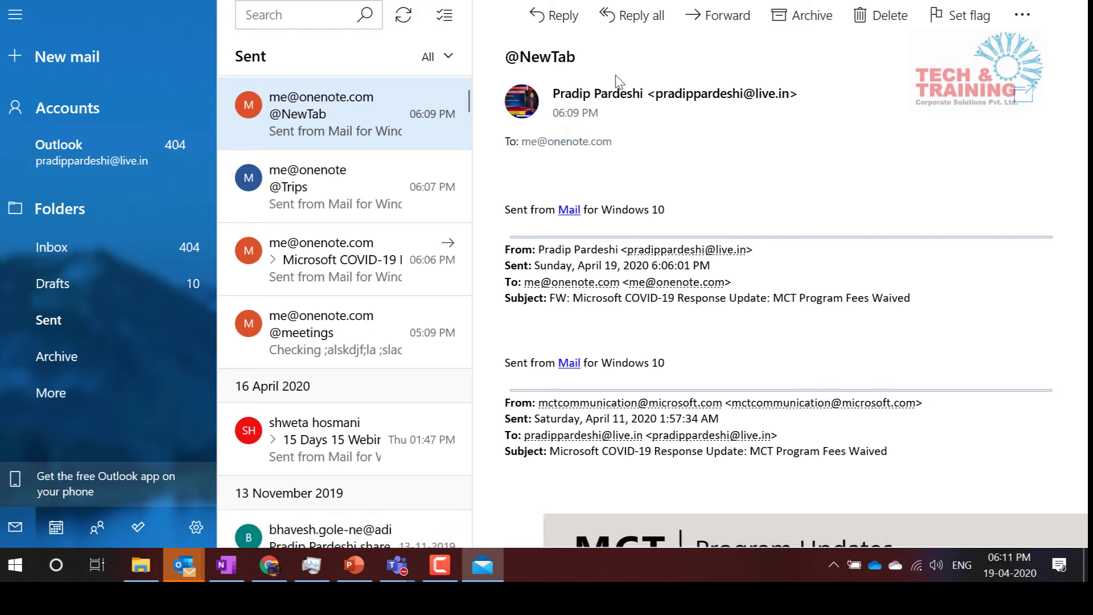
{"action": "left_click_drag", "start_coordinate": [579, 57], "coordinate": [504, 59]}
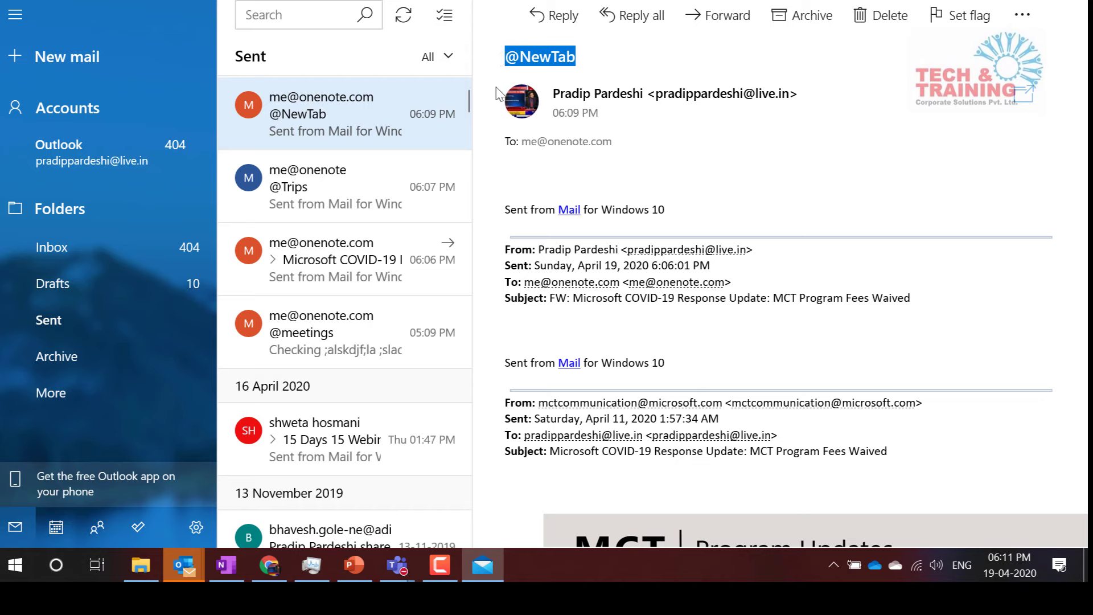
Highlight the onenote.com/EmailToOneNote address in Chrome, then return to OneNote's NewTab page
{"action": "left_click", "coordinate": [269, 569]}
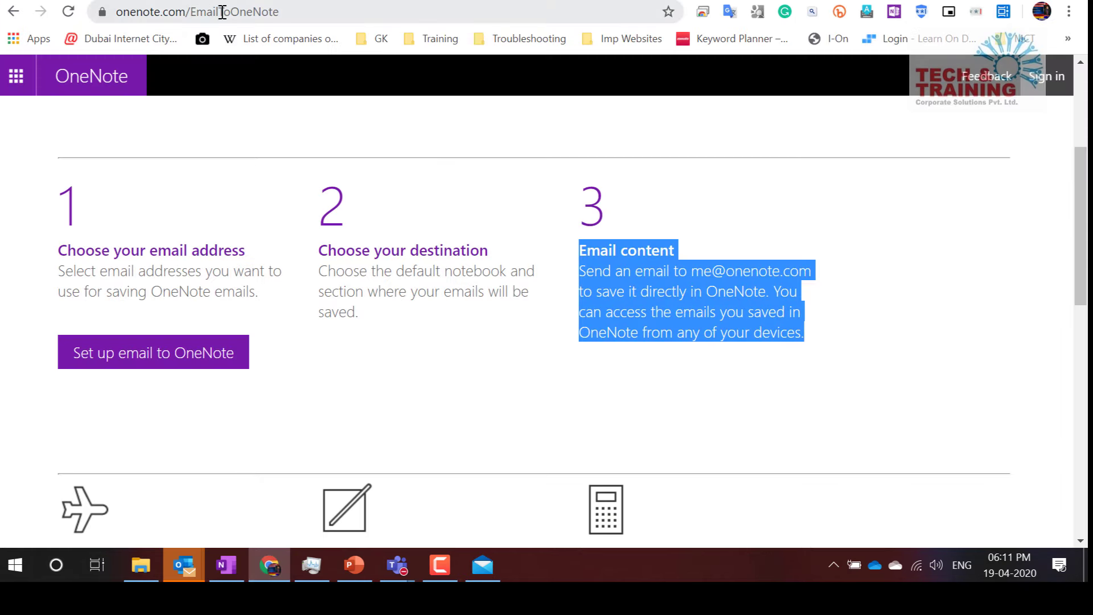
{"action": "left_click", "coordinate": [292, 11]}
{"action": "left_click_drag", "start_coordinate": [292, 11], "coordinate": [100, 9]}
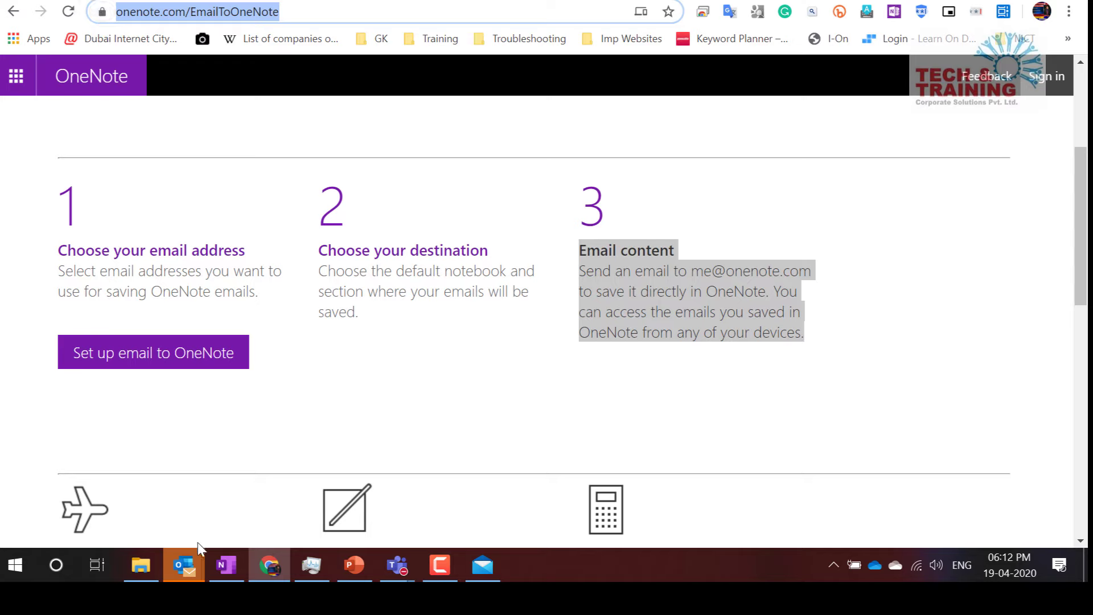
{"action": "left_click", "coordinate": [222, 572]}
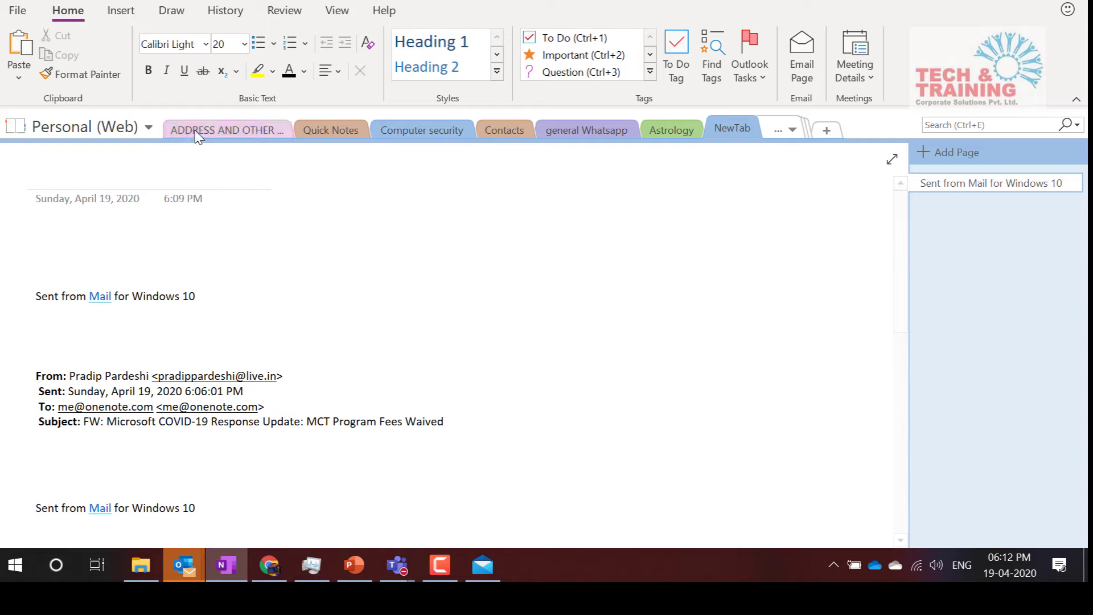
Browse the History, Notebook Recycle Bin and Draw commands, finishing on the Review tab's spelling, translation and password options
{"action": "left_click", "coordinate": [215, 12]}
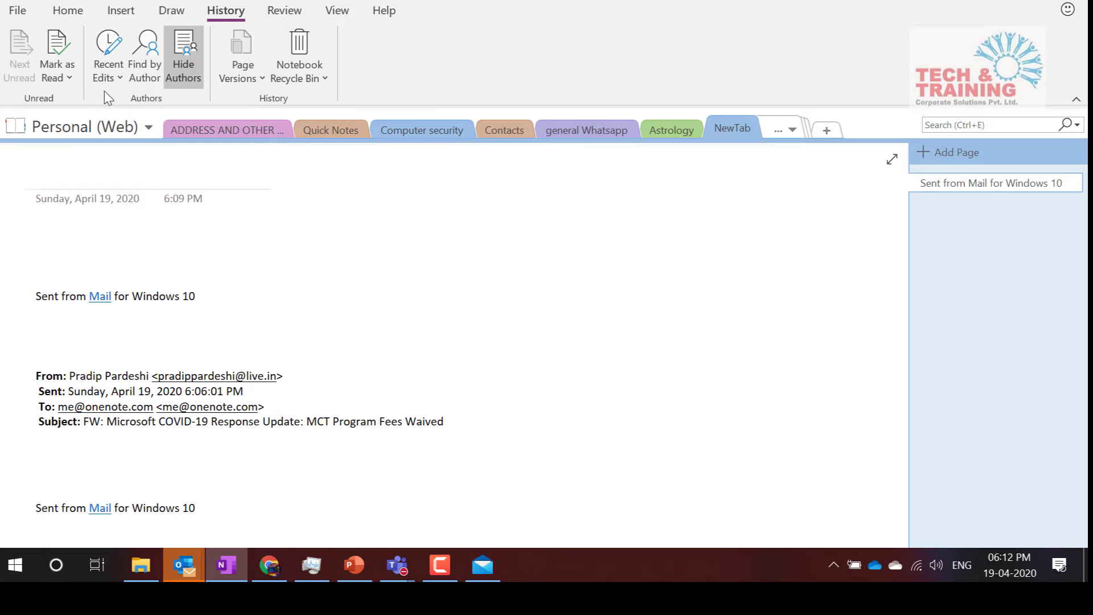
{"action": "left_click", "coordinate": [317, 78]}
{"action": "left_click", "coordinate": [319, 77]}
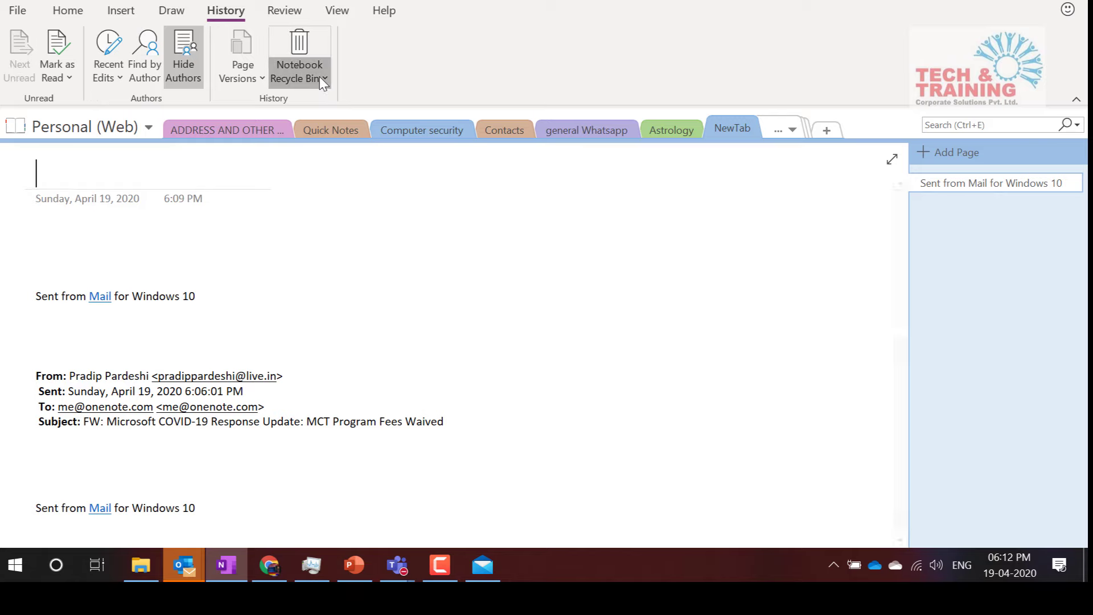
{"action": "left_click", "coordinate": [296, 12]}
{"action": "left_click", "coordinate": [171, 11]}
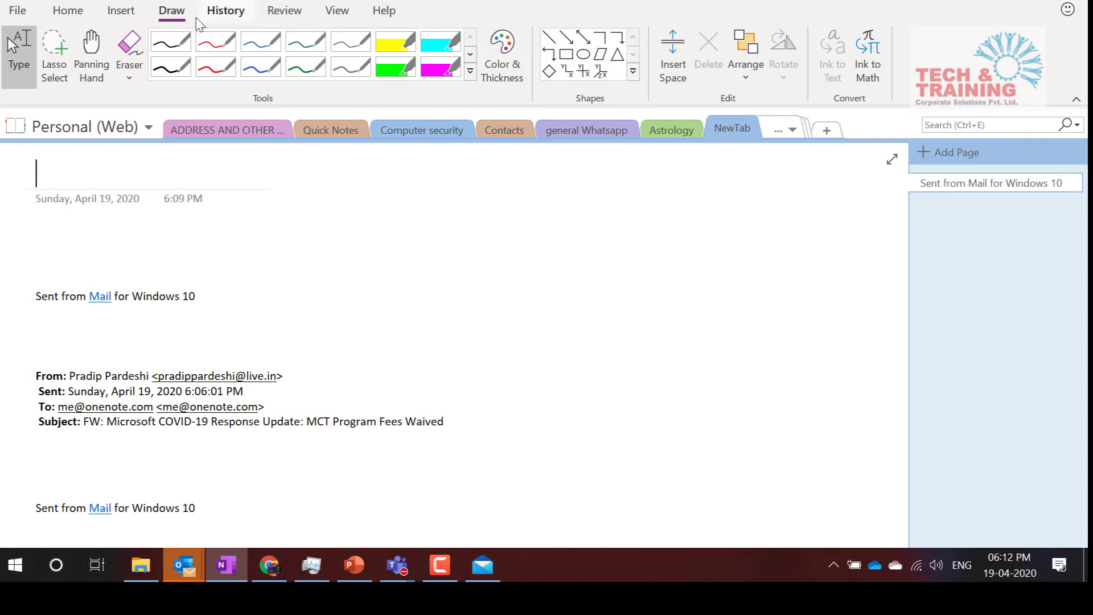
{"action": "left_click", "coordinate": [224, 11]}
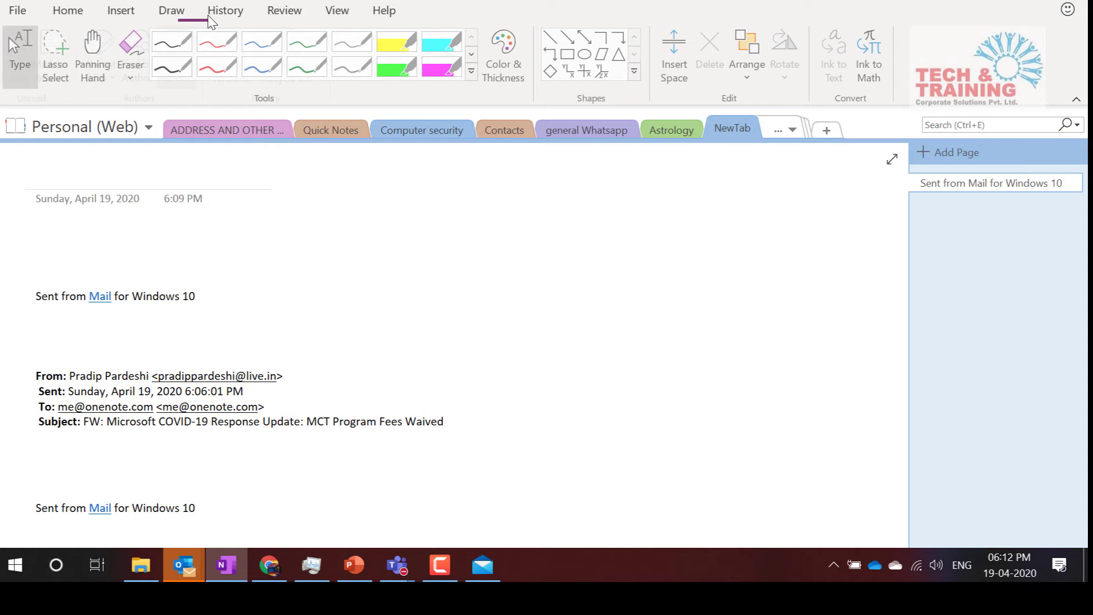
{"action": "left_click", "coordinate": [172, 12]}
{"action": "left_click", "coordinate": [286, 13]}
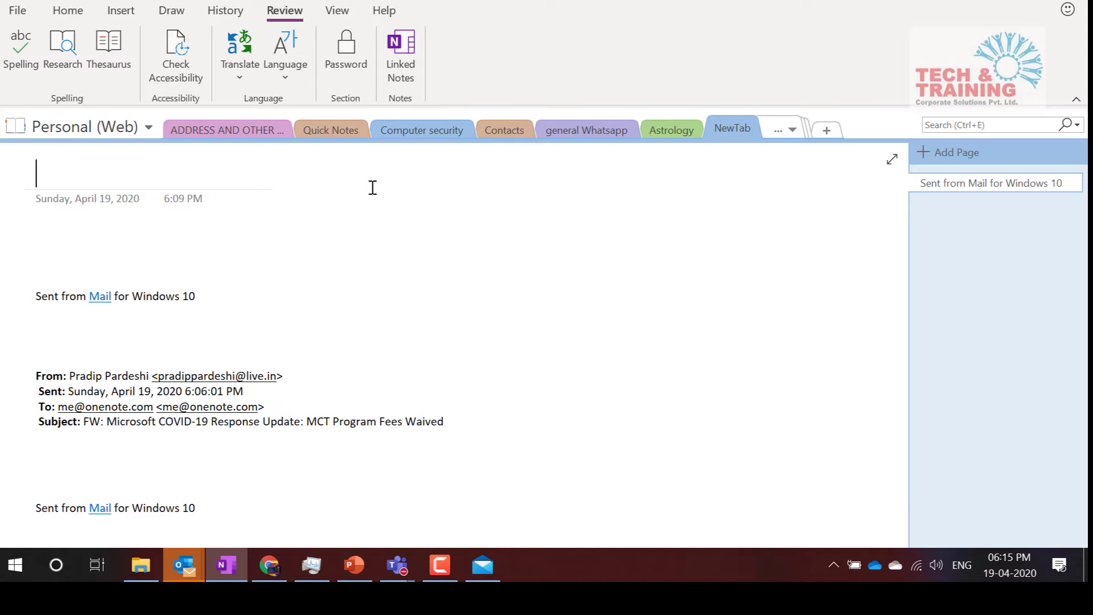
Open the Notebook Information page listing Data Analytics, General Meeting, HR Analytics and other notebooks
{"action": "left_click", "coordinate": [20, 11]}
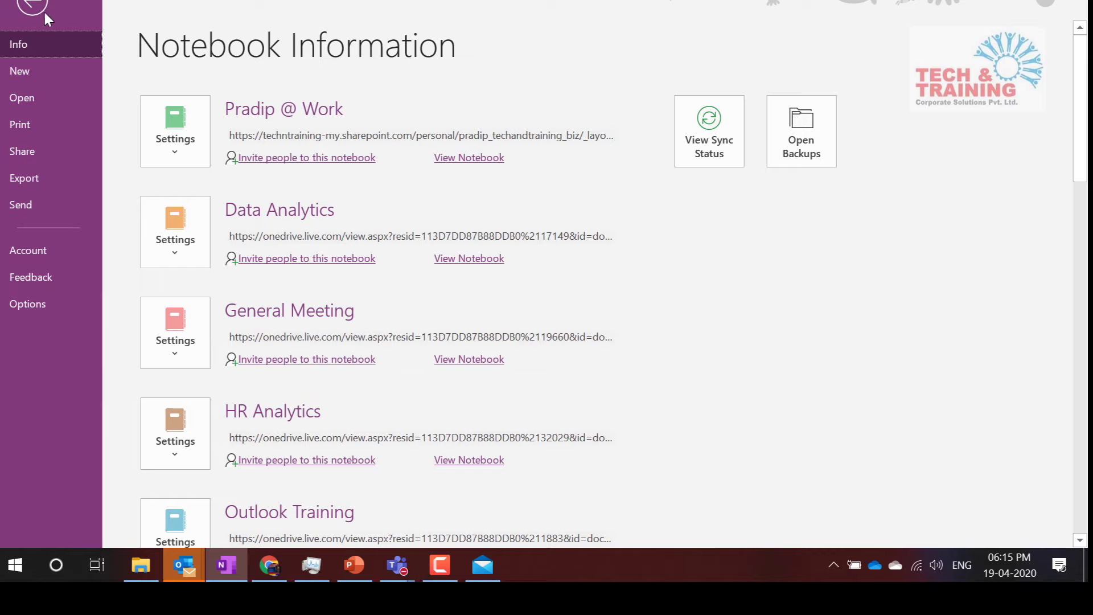
Invite the suggested colleague to the notebook with Can edit access, requiring sign-in, and send the invitation
{"action": "left_click", "coordinate": [41, 8]}
{"action": "left_click", "coordinate": [17, 13]}
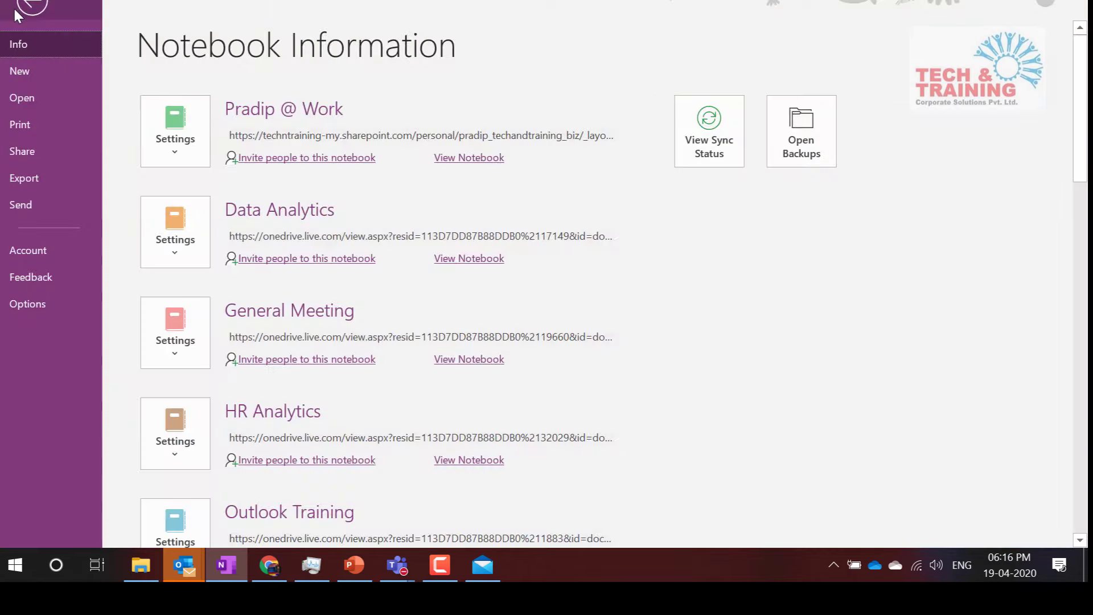
{"action": "left_click", "coordinate": [21, 151]}
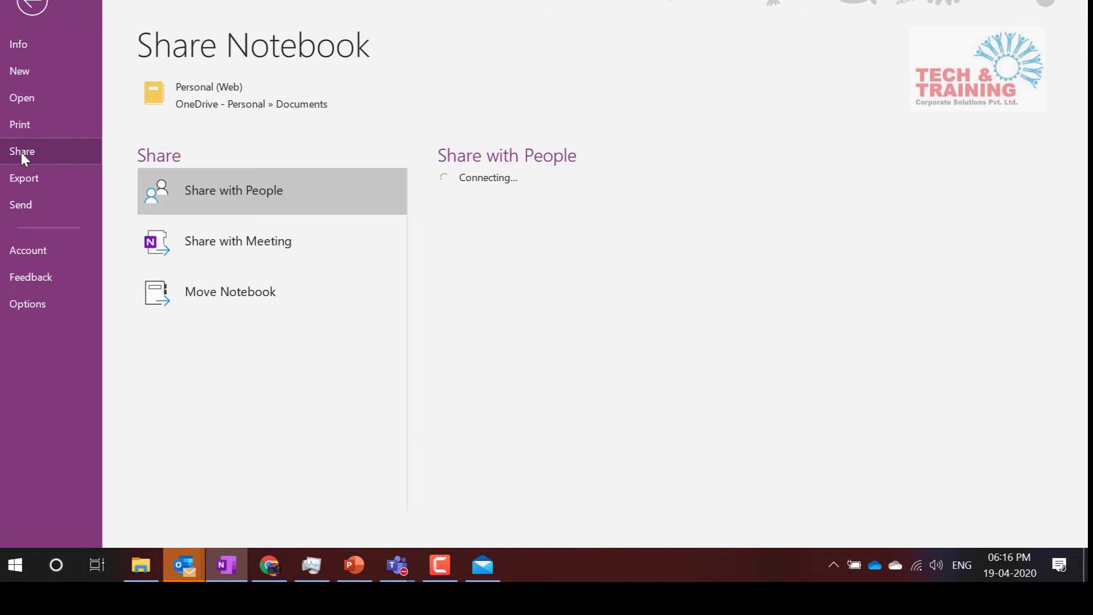
{"action": "left_click", "coordinate": [473, 197]}
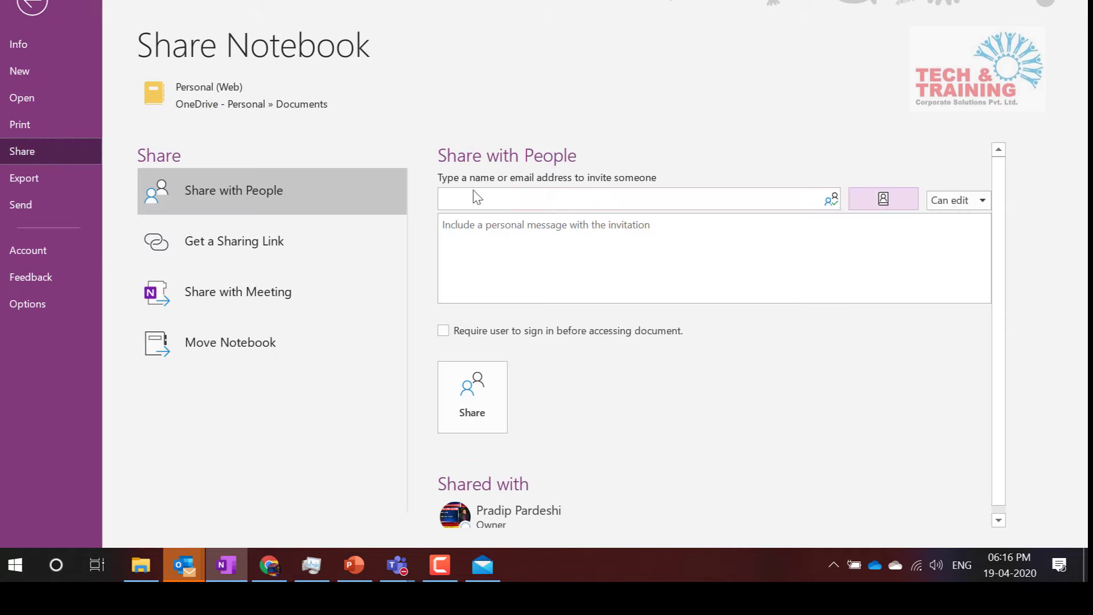
{"action": "type", "text": "pra"}
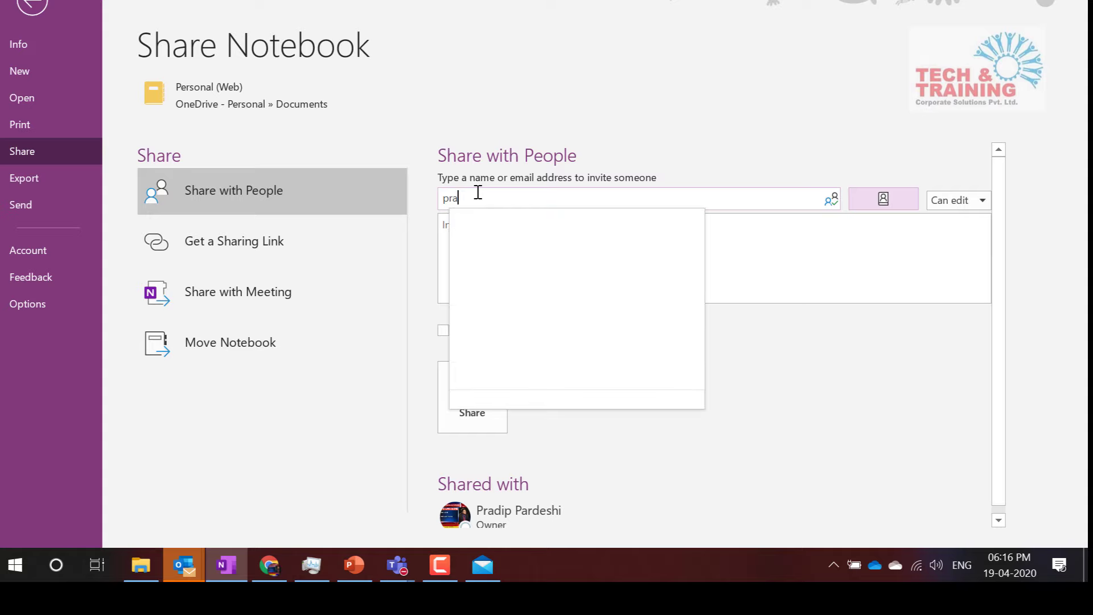
{"action": "key", "text": "Return"}
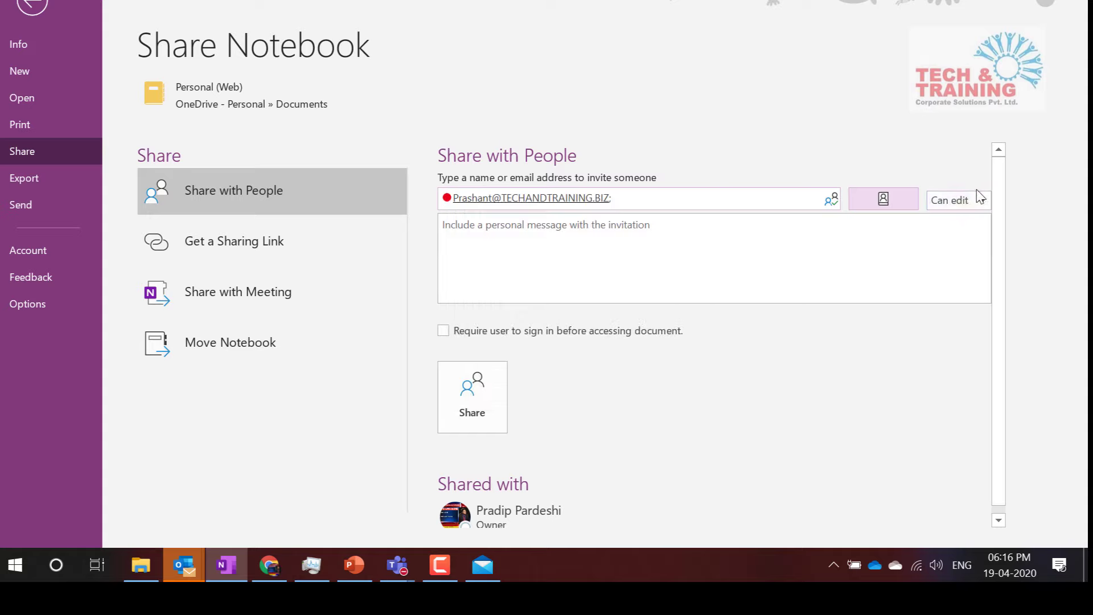
{"action": "left_click", "coordinate": [442, 330]}
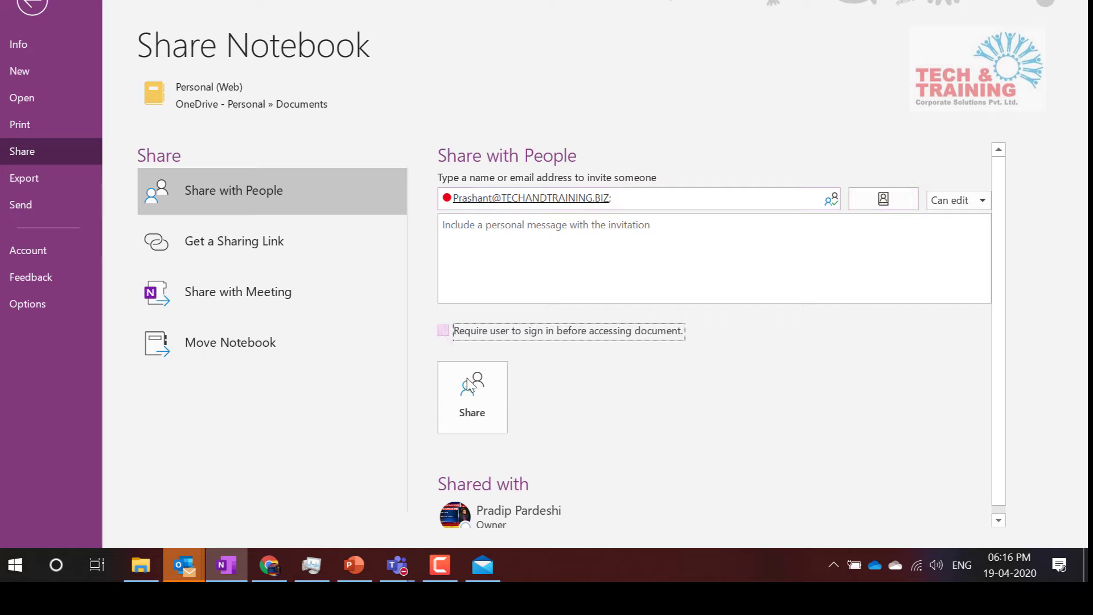
{"action": "left_click", "coordinate": [472, 397]}
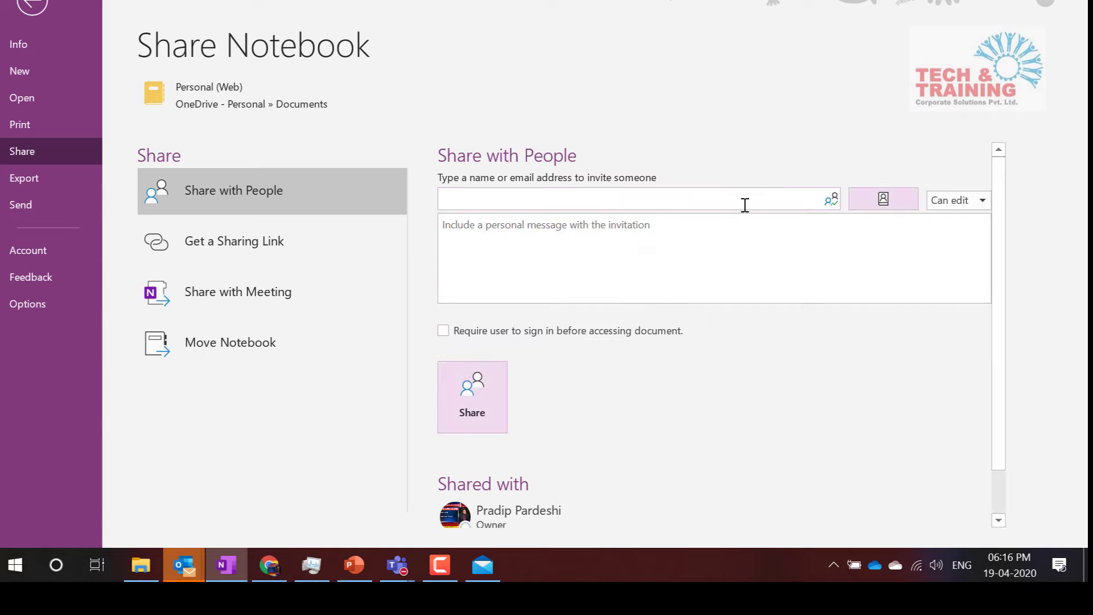
Leave the Share Notebook page and return to the OneNote Training notebook's Main Page
{"action": "scroll", "coordinate": [962, 334], "scroll_direction": "down", "scroll_amount": 1}
{"action": "scroll", "coordinate": [962, 335], "scroll_direction": "up", "scroll_amount": 1}
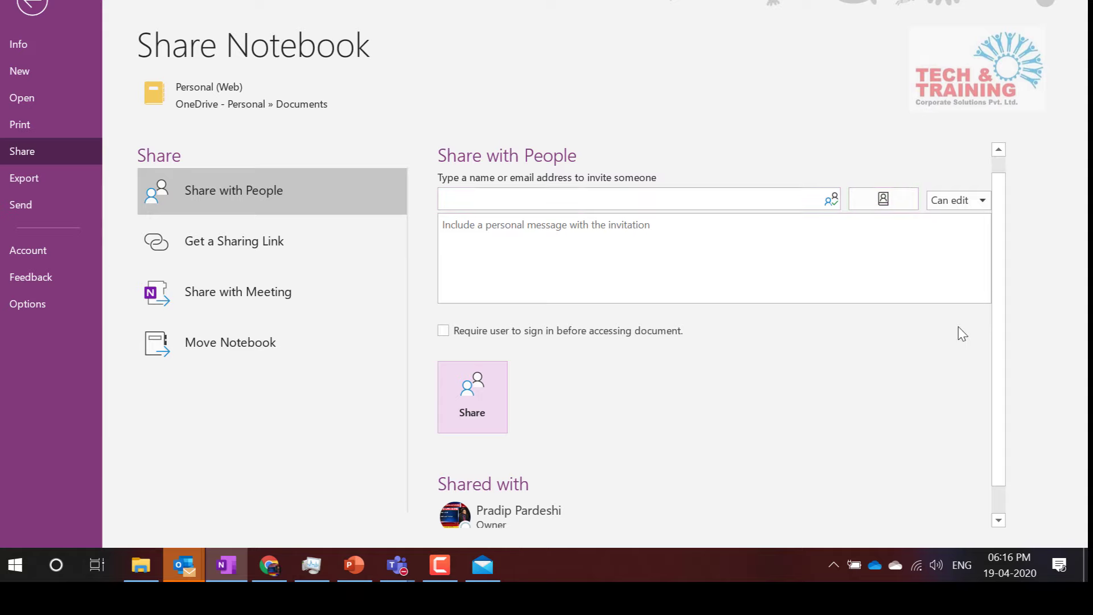
{"action": "scroll", "coordinate": [962, 334], "scroll_direction": "down", "scroll_amount": 1}
{"action": "scroll", "coordinate": [962, 334], "scroll_direction": "up", "scroll_amount": 1}
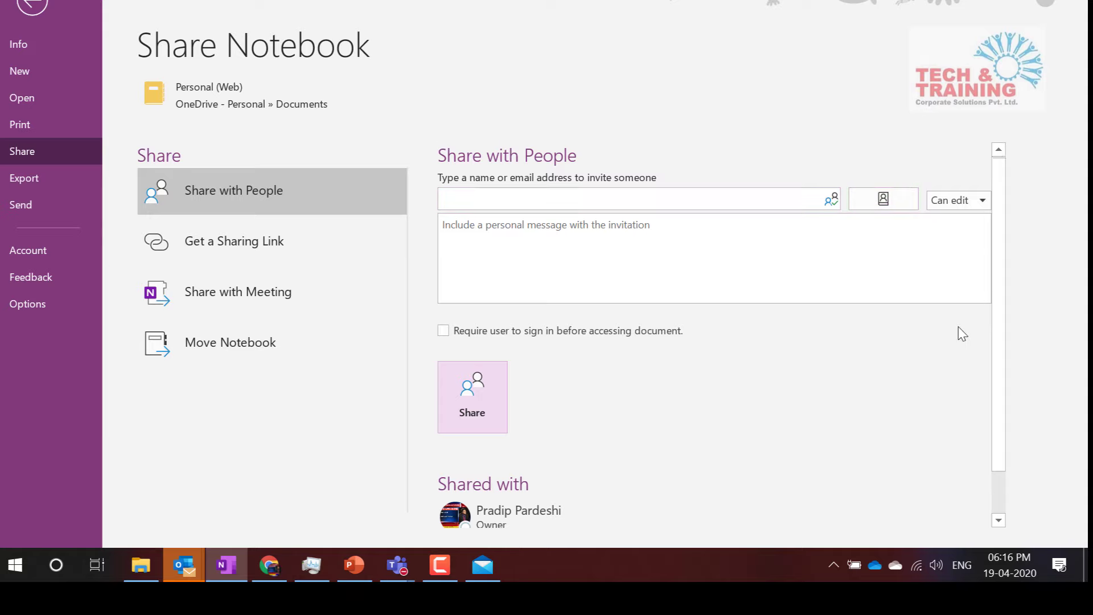
{"action": "left_click", "coordinate": [36, 5]}
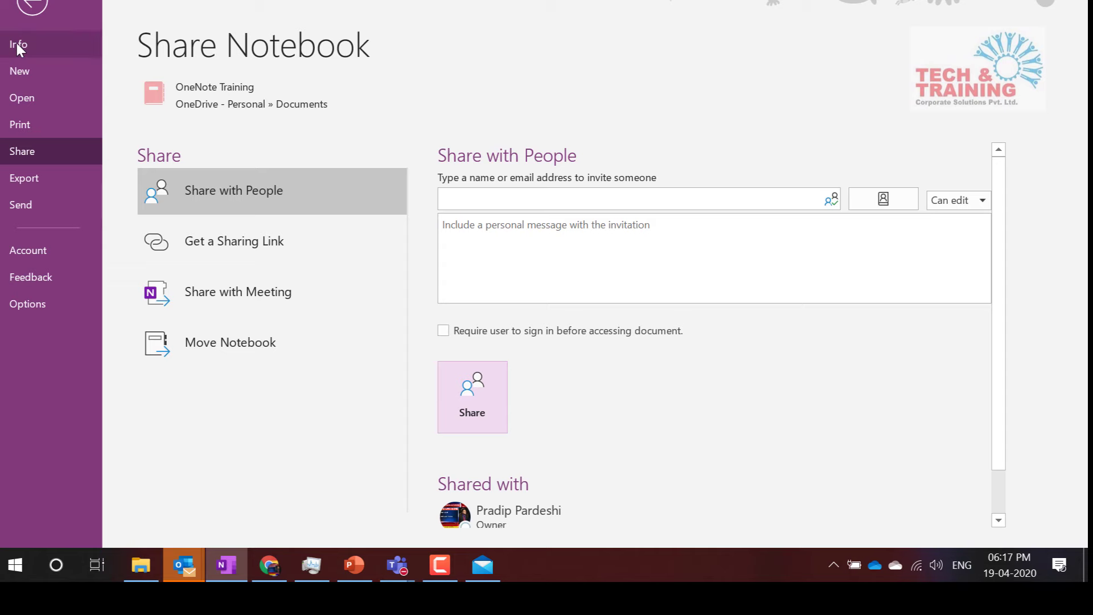
{"action": "key", "text": "Escape"}
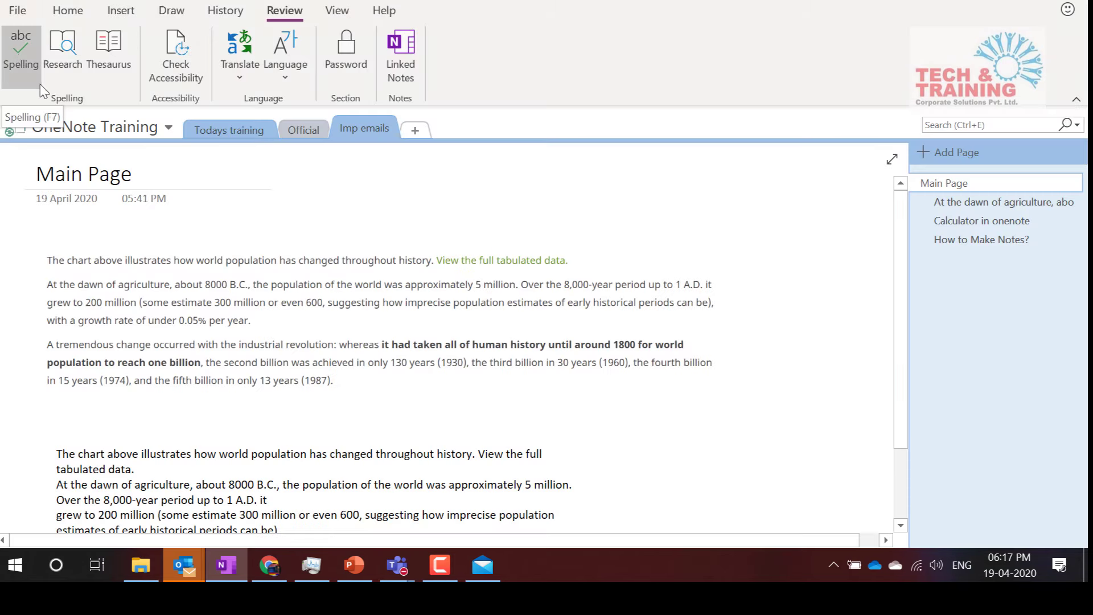
Switch to the Personal (Web) notebook and bring up its Share Notebook page
{"action": "left_click", "coordinate": [114, 127]}
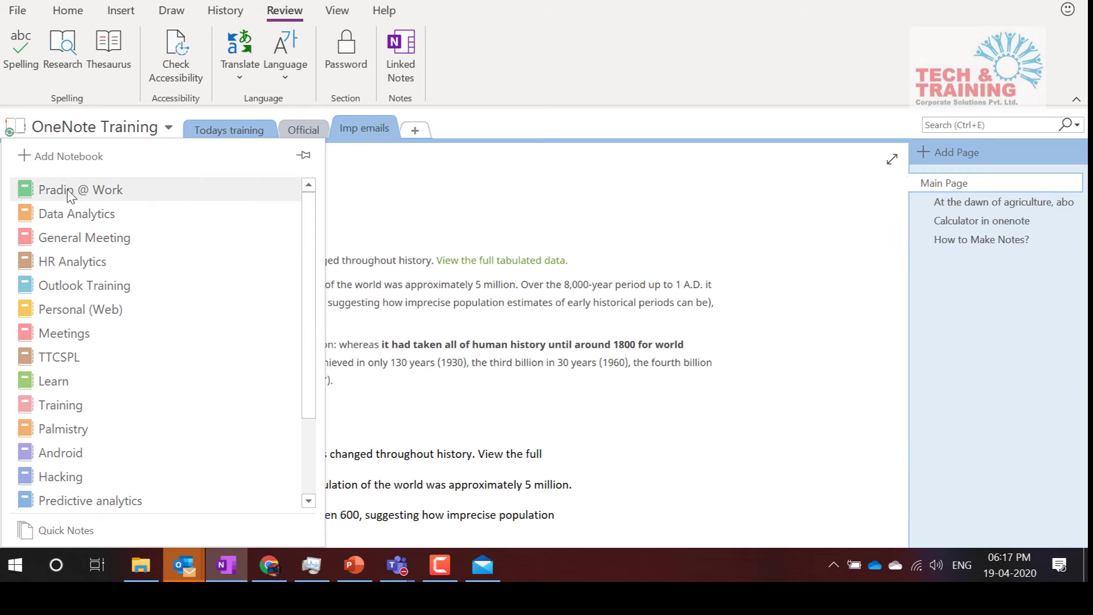
{"action": "left_click", "coordinate": [78, 309]}
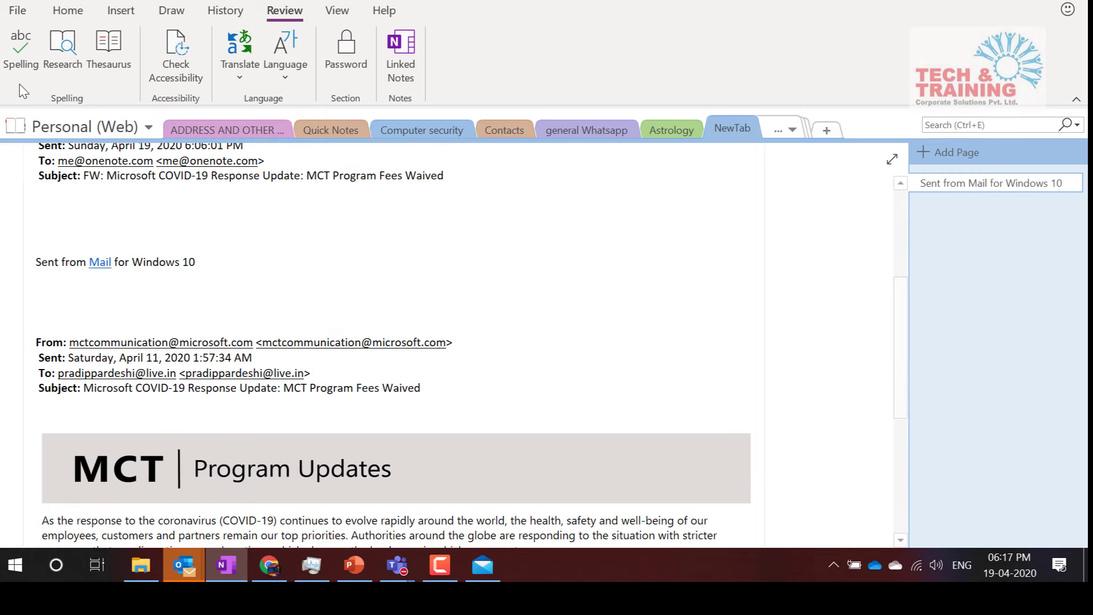
{"action": "left_click", "coordinate": [19, 12]}
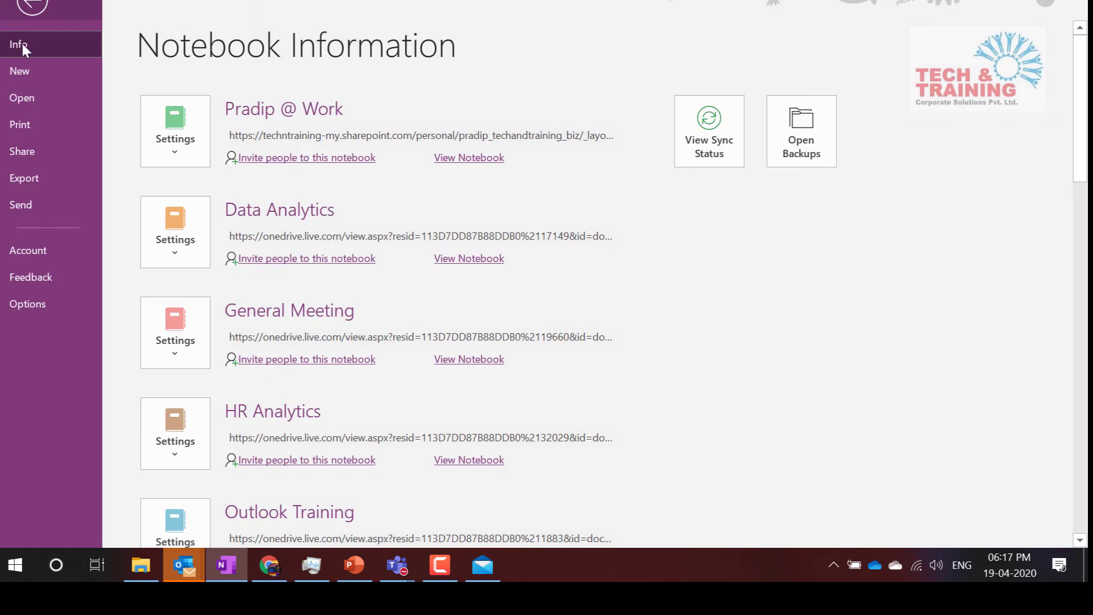
{"action": "left_click", "coordinate": [35, 150]}
{"action": "scroll", "coordinate": [739, 415], "scroll_direction": "down", "scroll_amount": 1}
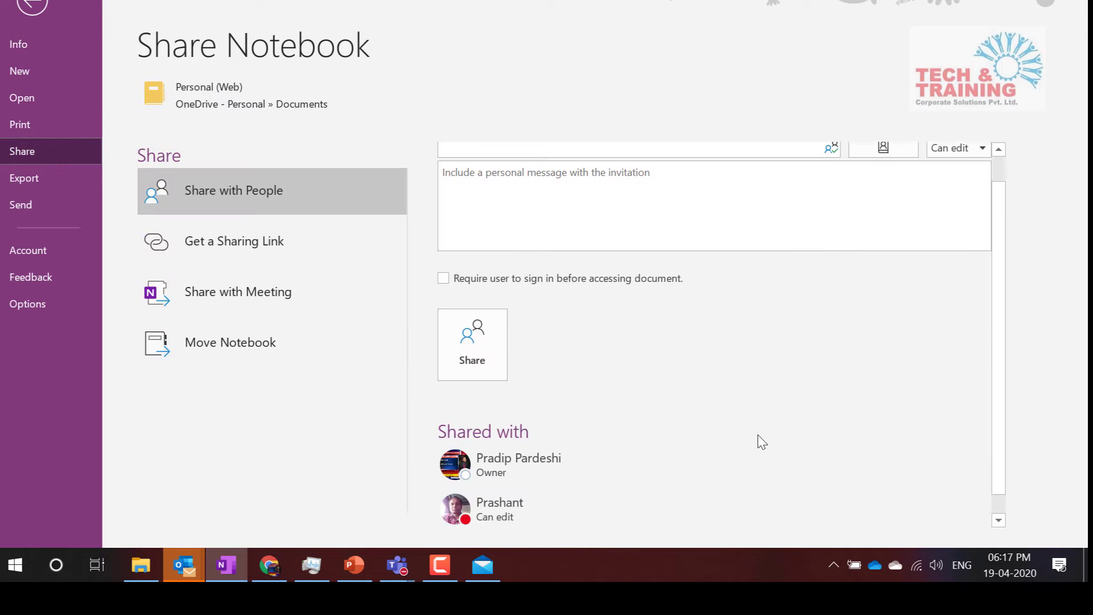
Remove the colleague from the Shared with list, leaving only the owner with access
{"action": "right_click", "coordinate": [524, 506]}
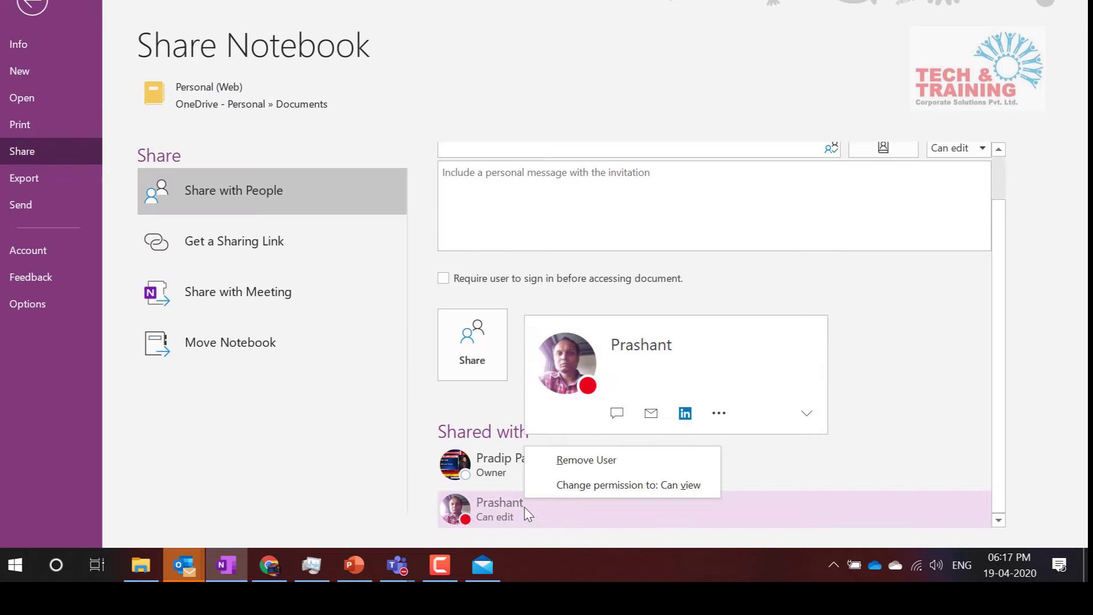
{"action": "left_click", "coordinate": [586, 460]}
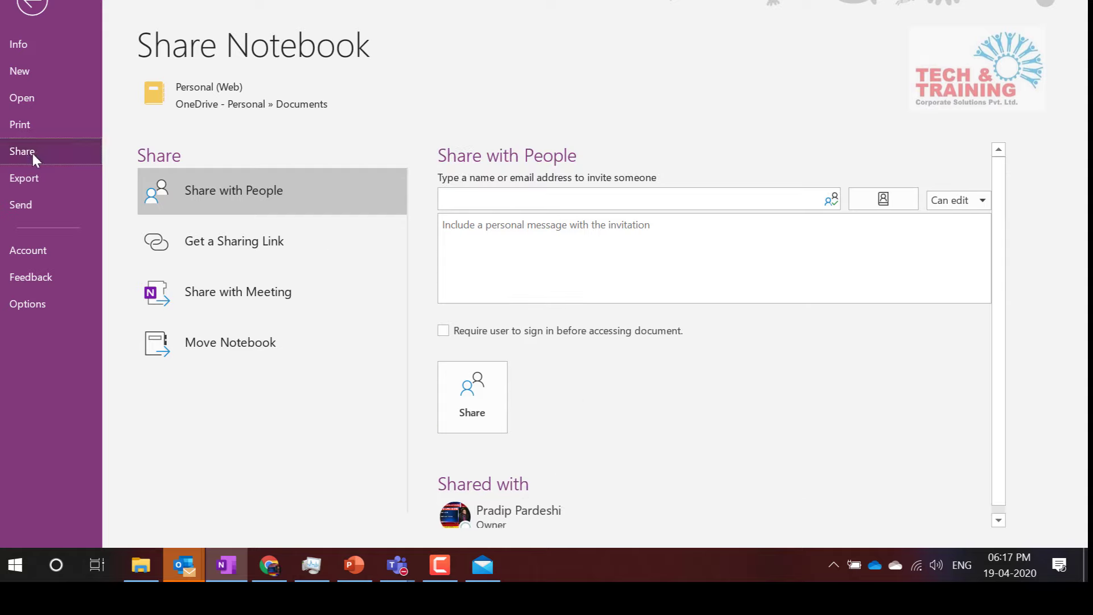
{"action": "left_click", "coordinate": [501, 203]}
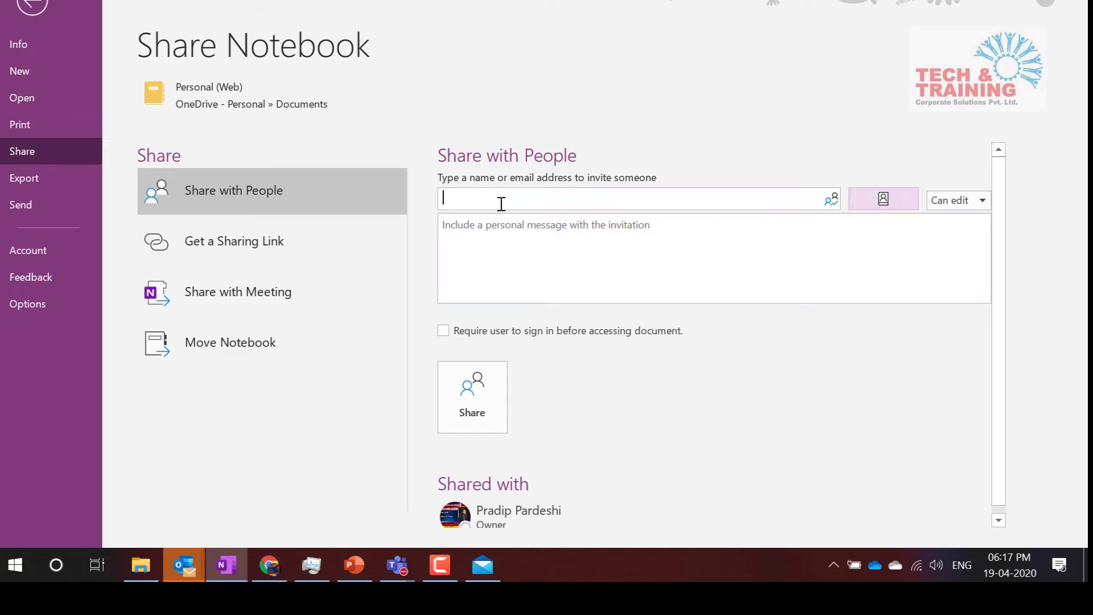
{"action": "scroll", "coordinate": [581, 458], "scroll_direction": "down", "scroll_amount": 1}
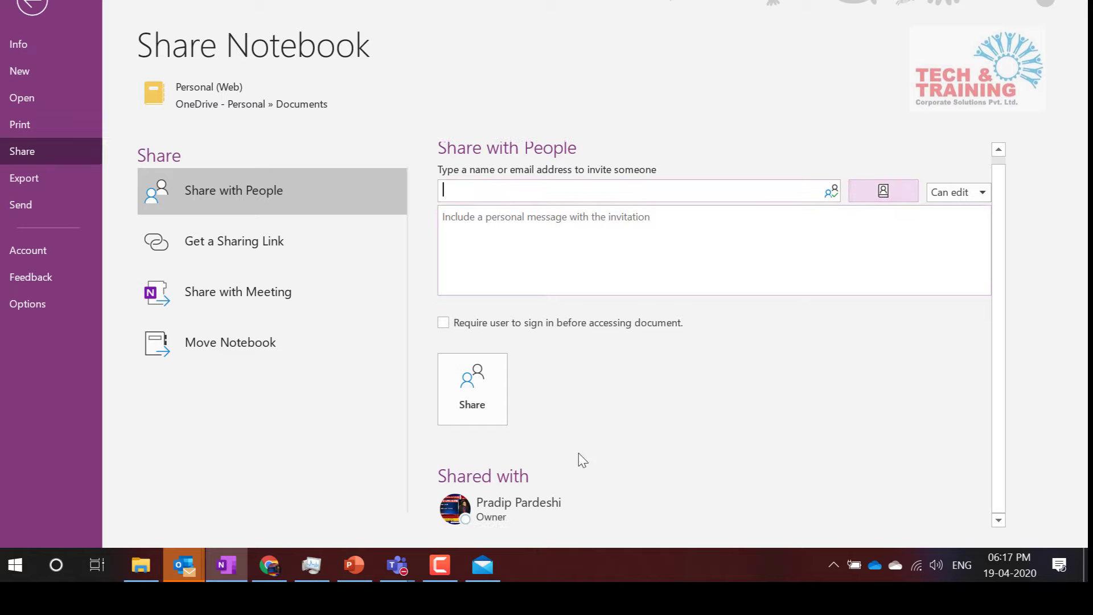
{"action": "mouse_move", "coordinate": [482, 504]}
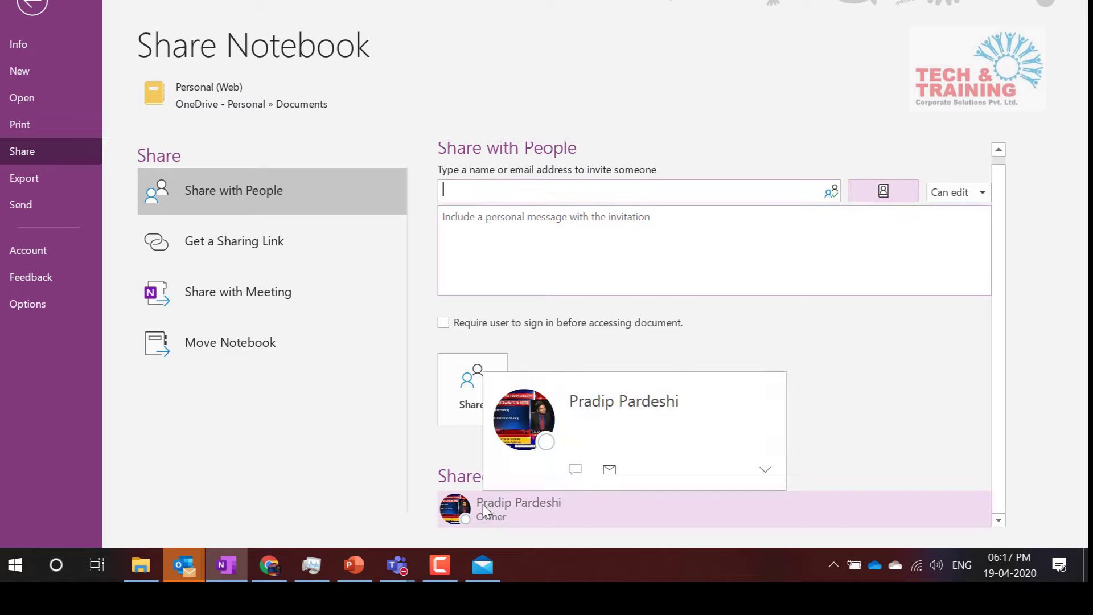
Add a blank untitled page dated 19 April 2020 to Imp emails, with the cursor in the body
{"action": "left_click", "coordinate": [31, 6]}
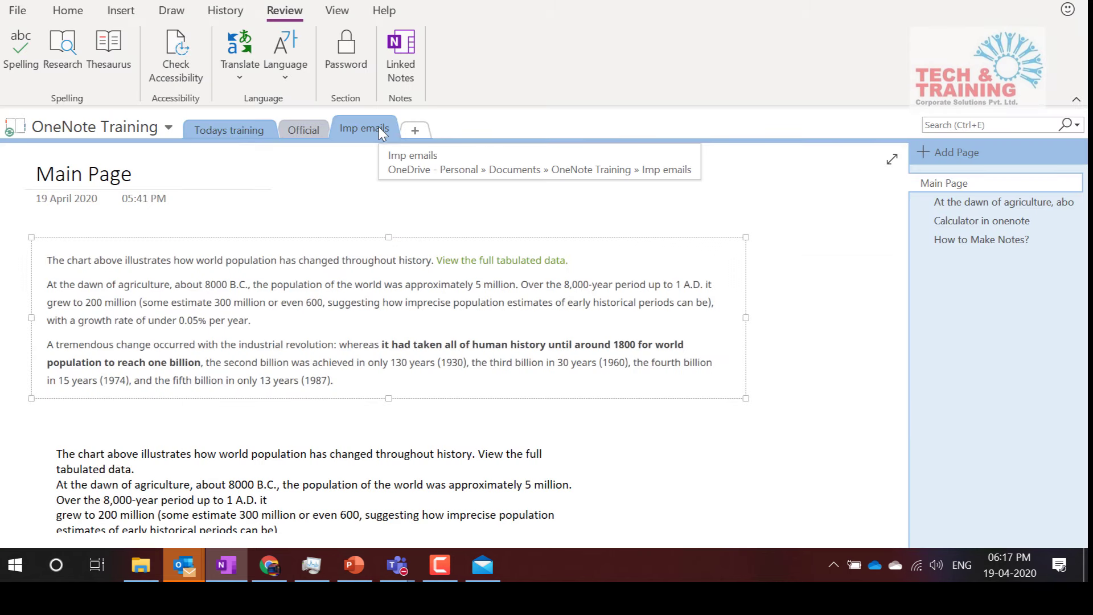
{"action": "left_click", "coordinate": [965, 152]}
{"action": "key", "text": "Return"}
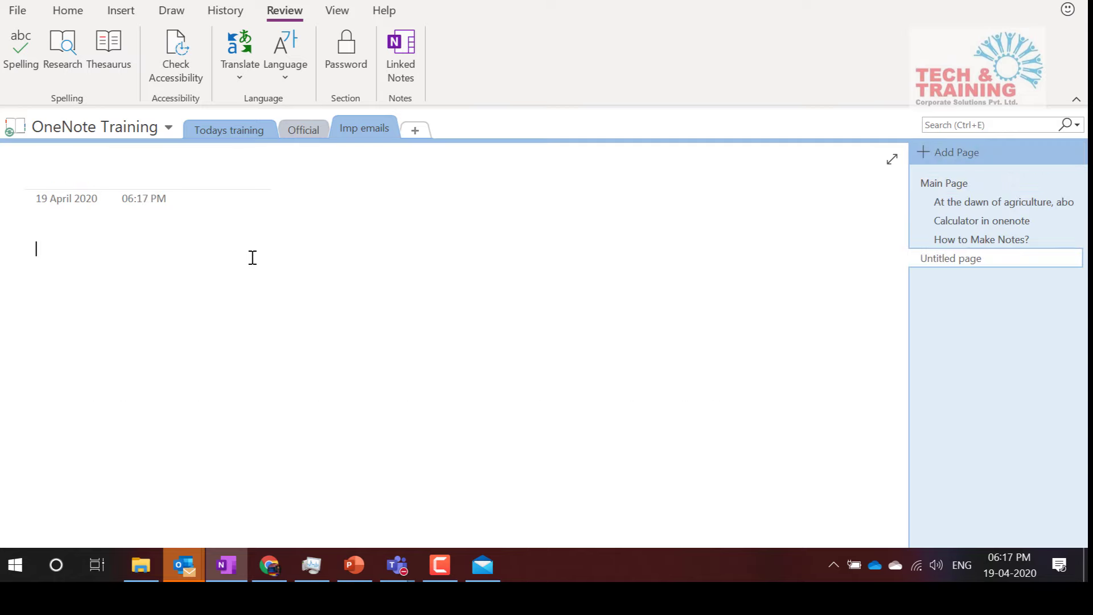
{"action": "left_click", "coordinate": [71, 12]}
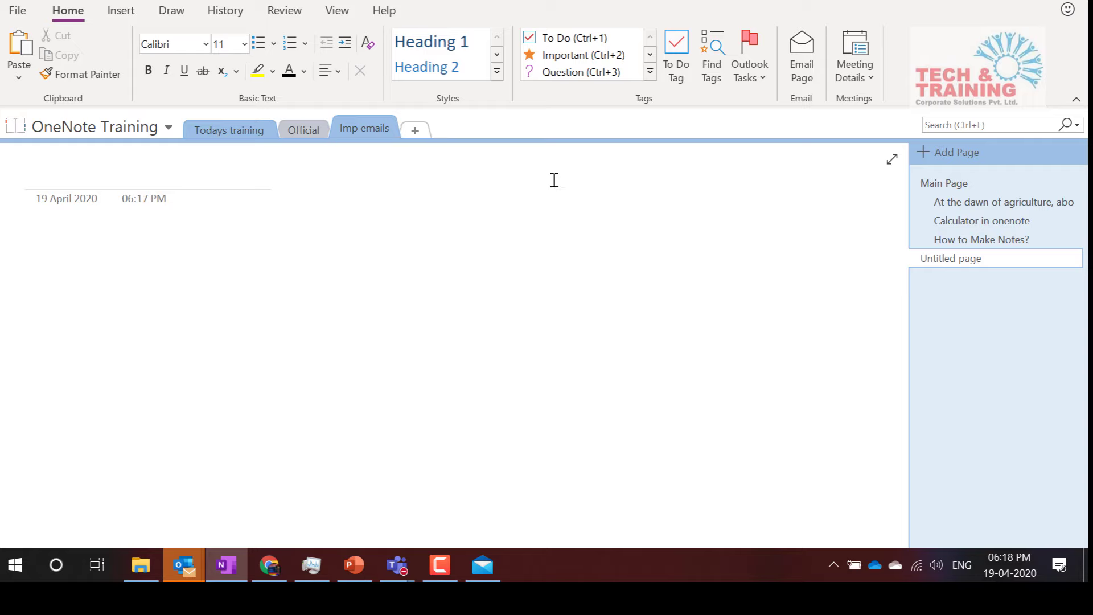
{"action": "left_click", "coordinate": [852, 74]}
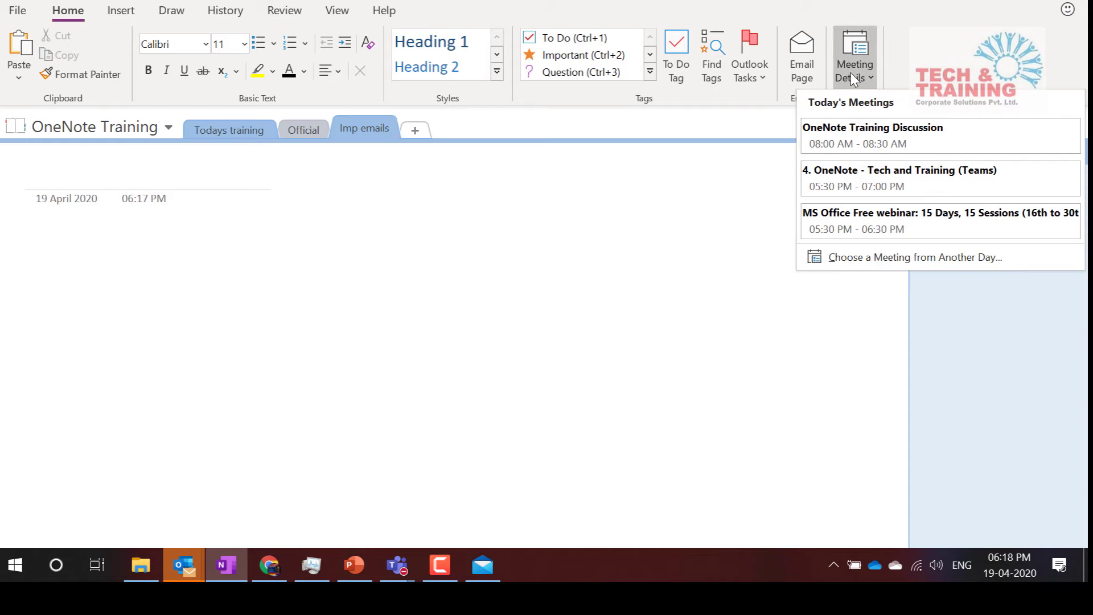
{"action": "left_click", "coordinate": [863, 147]}
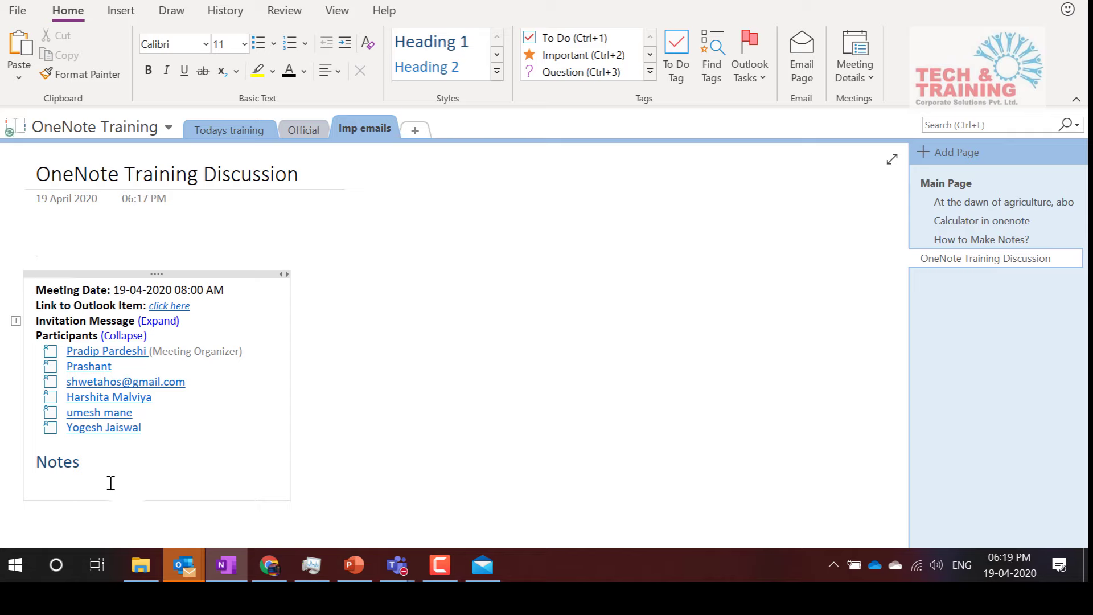
{"action": "key", "text": "Return"}
{"action": "type", "text": "sdf Sdf Sdf Fsd Adf Sad fds"}
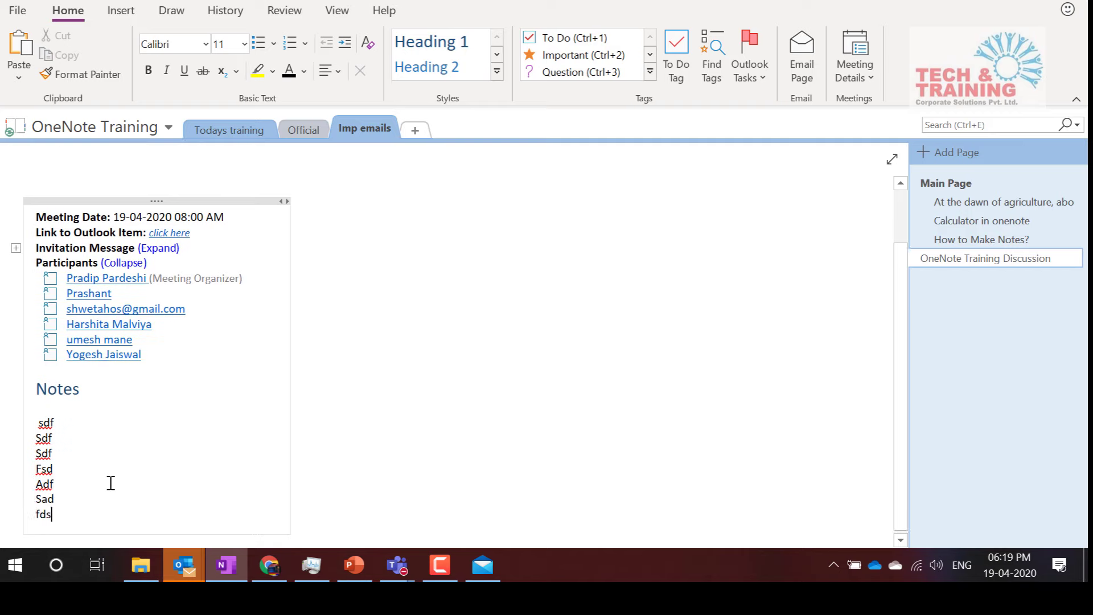
{"action": "key", "text": "Return"}
{"action": "type", "text": "Dsa"}
{"action": "key", "text": "Return"}
{"action": "type", "text": "Fd"}
{"action": "key", "text": "Return"}
{"action": "type", "text": "Sad"}
{"action": "key", "text": "Return"}
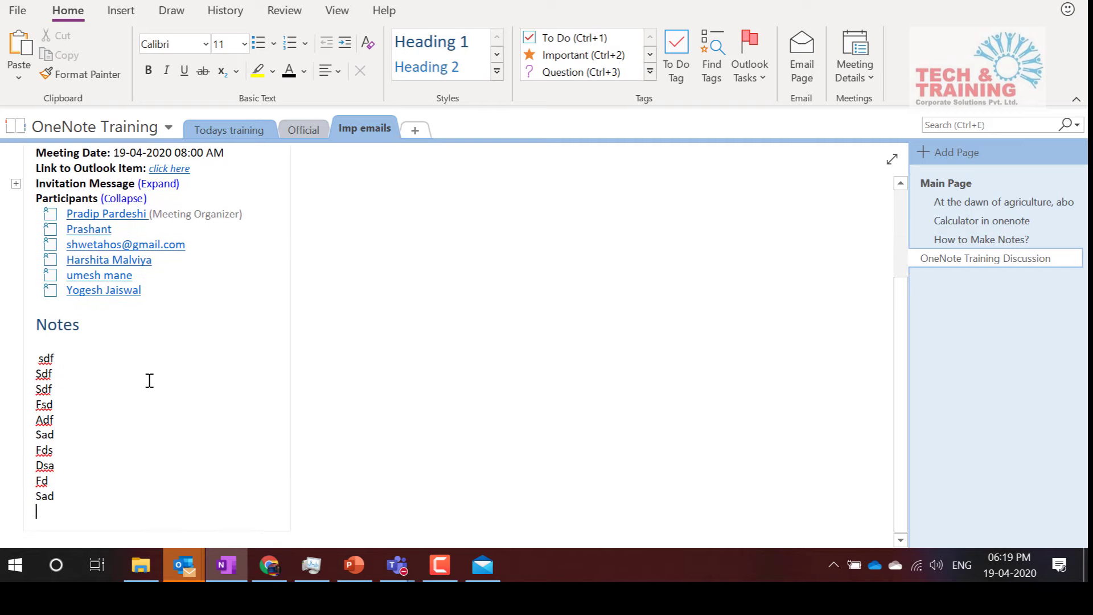
{"action": "scroll", "coordinate": [149, 380], "scroll_direction": "up", "scroll_amount": 3}
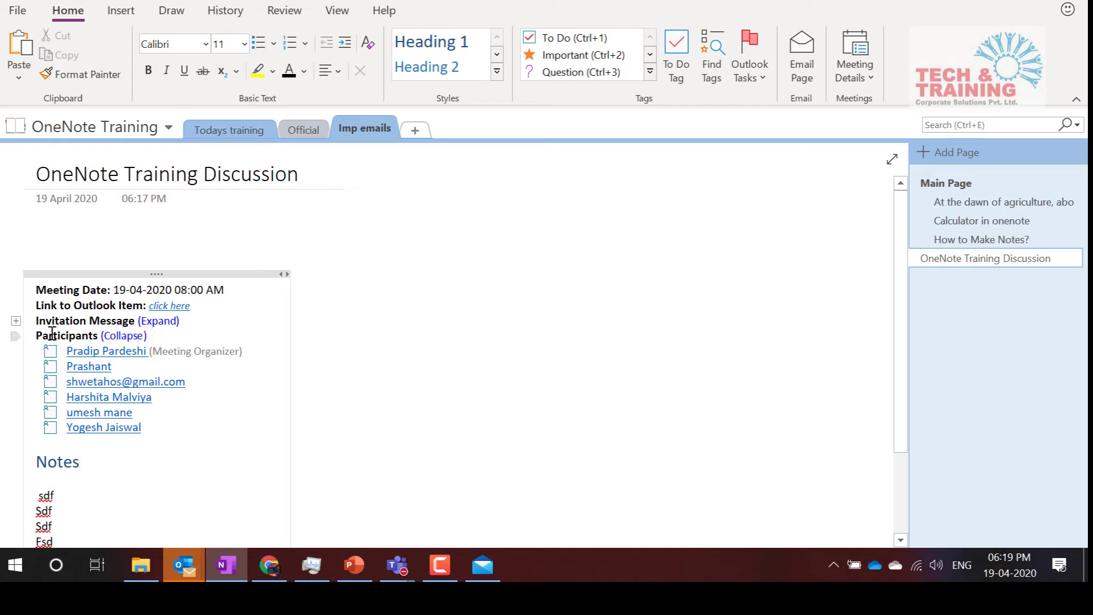
{"action": "left_click", "coordinate": [159, 323]}
{"action": "scroll", "coordinate": [225, 398], "scroll_direction": "down", "scroll_amount": 5}
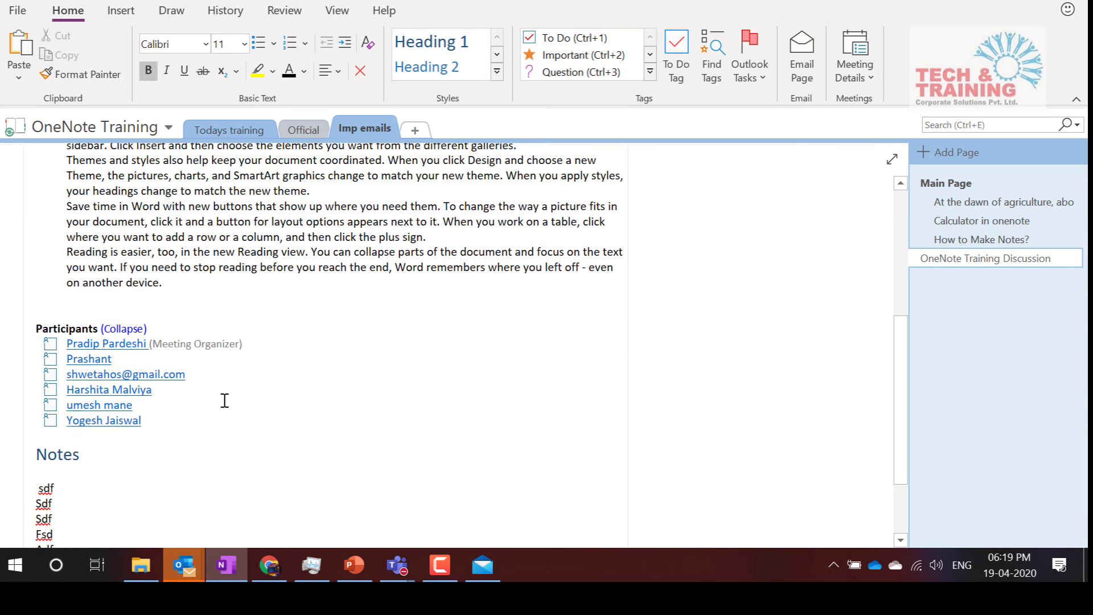
{"action": "scroll", "coordinate": [207, 274], "scroll_direction": "up", "scroll_amount": 3}
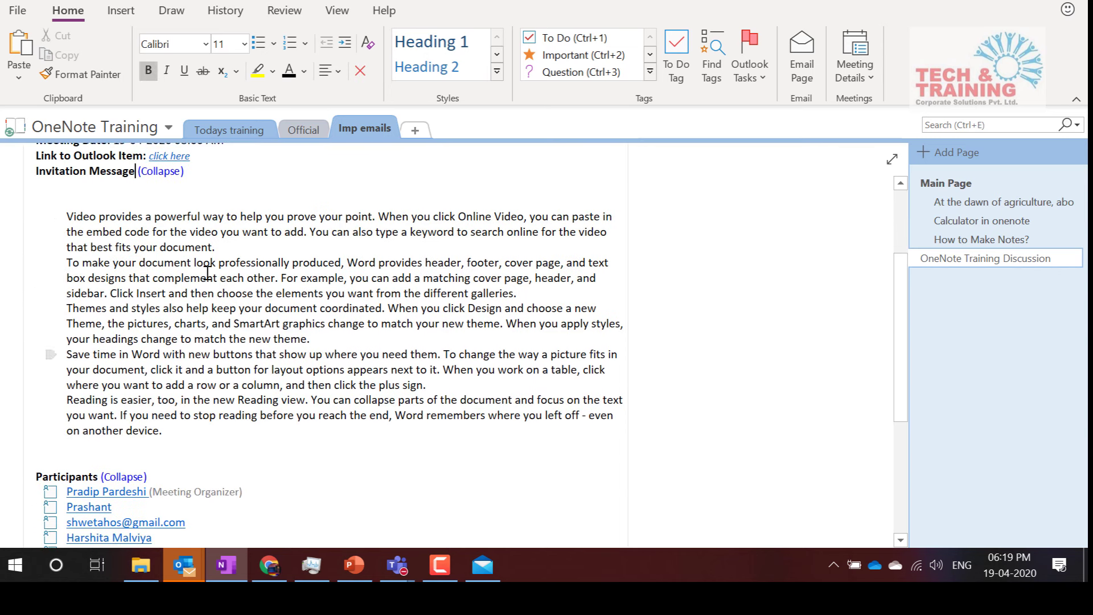
{"action": "left_click", "coordinate": [166, 173]}
{"action": "scroll", "coordinate": [167, 182], "scroll_direction": "up", "scroll_amount": 3}
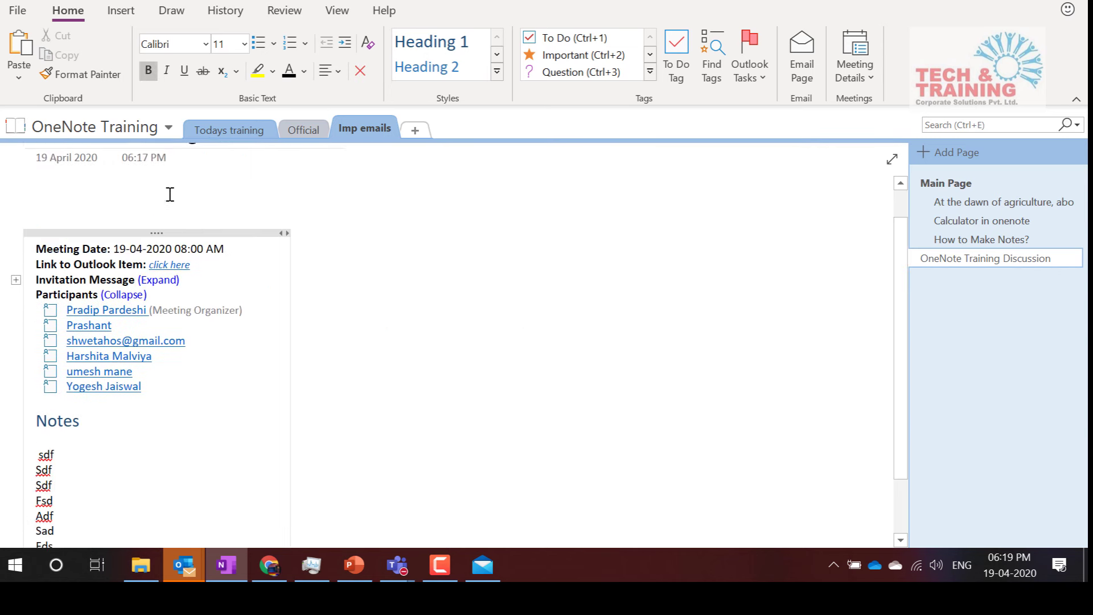
{"action": "left_click", "coordinate": [860, 70]}
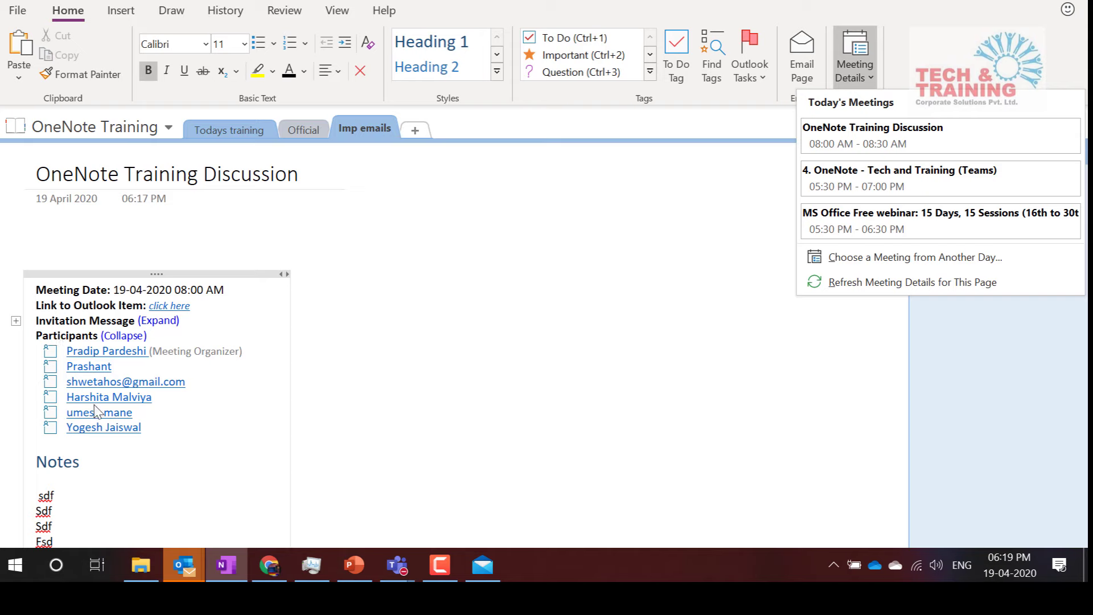
{"action": "scroll", "coordinate": [395, 427], "scroll_direction": "down", "scroll_amount": 2}
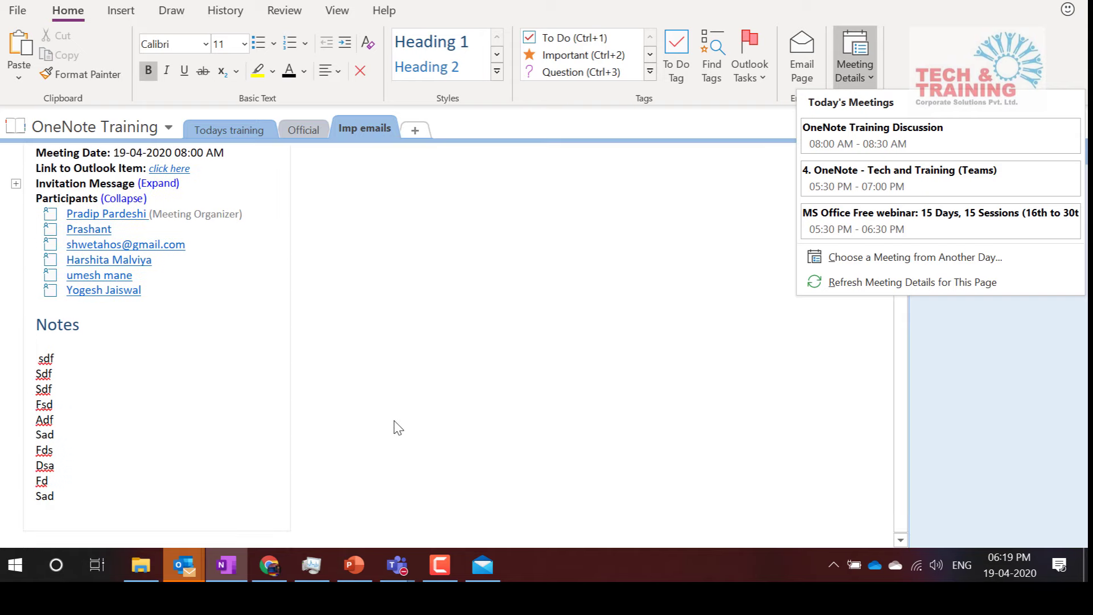
{"action": "left_click", "coordinate": [83, 365]}
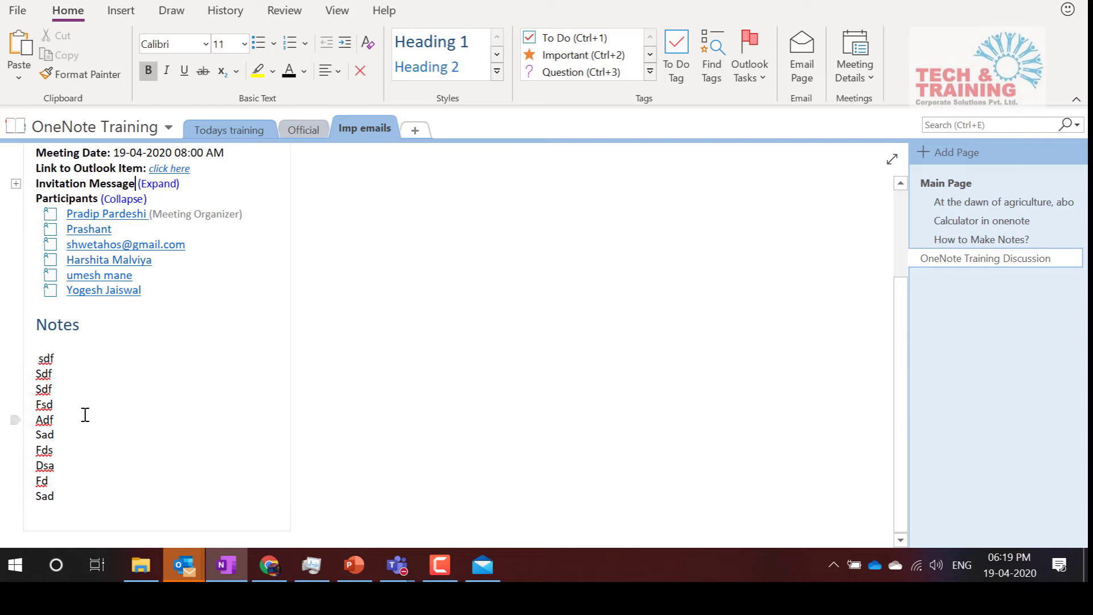
{"action": "scroll", "coordinate": [85, 415], "scroll_direction": "up", "scroll_amount": 2}
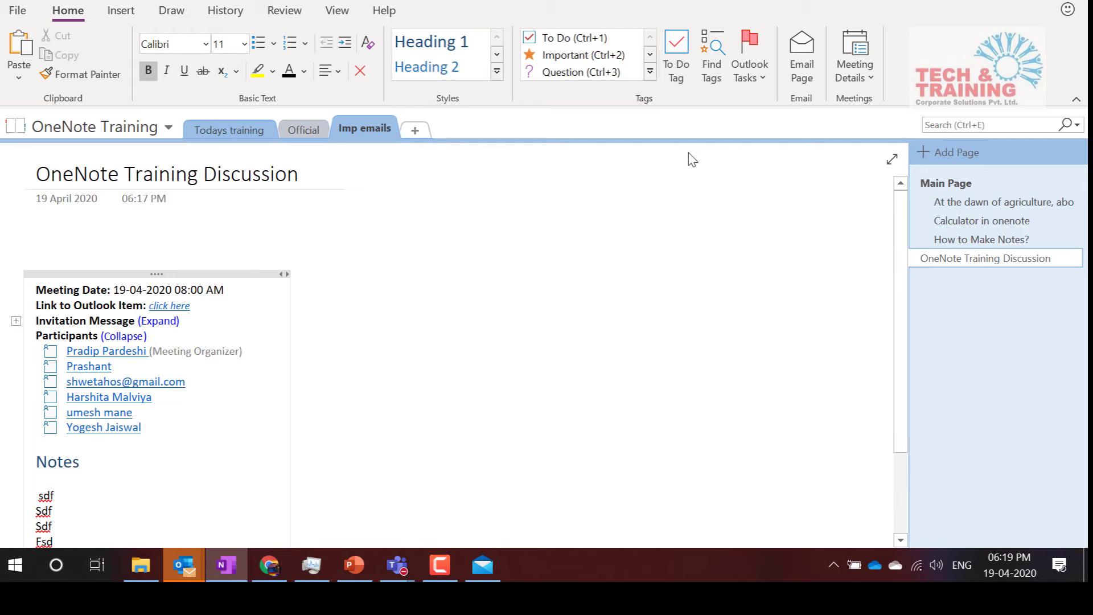
Email the meeting notes page to Outlook, then close the draft without saving it
{"action": "left_click", "coordinate": [801, 63]}
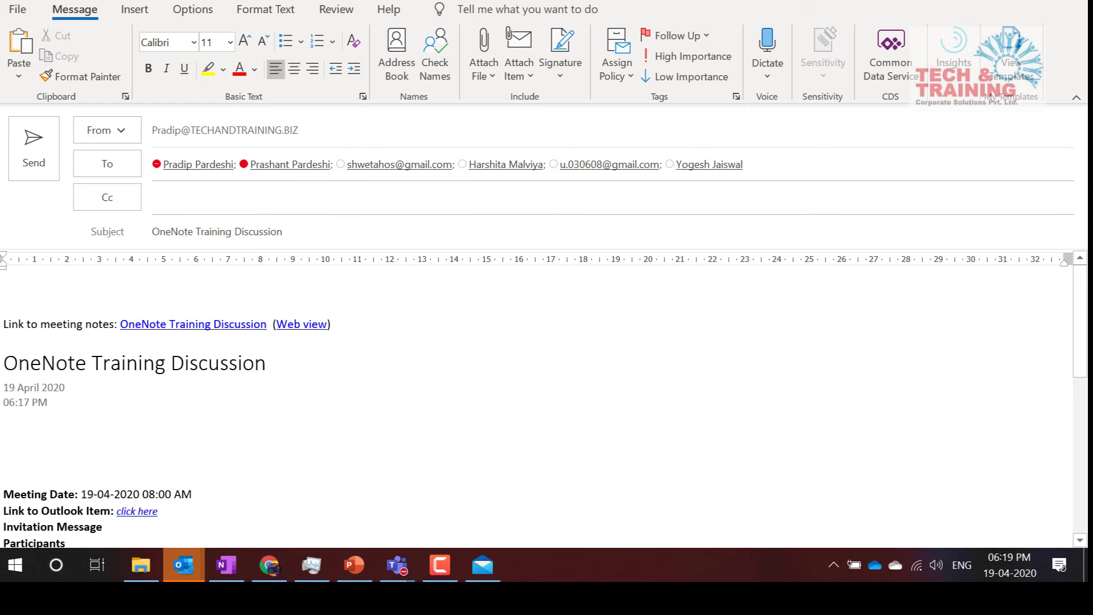
{"action": "key", "text": "Escape"}
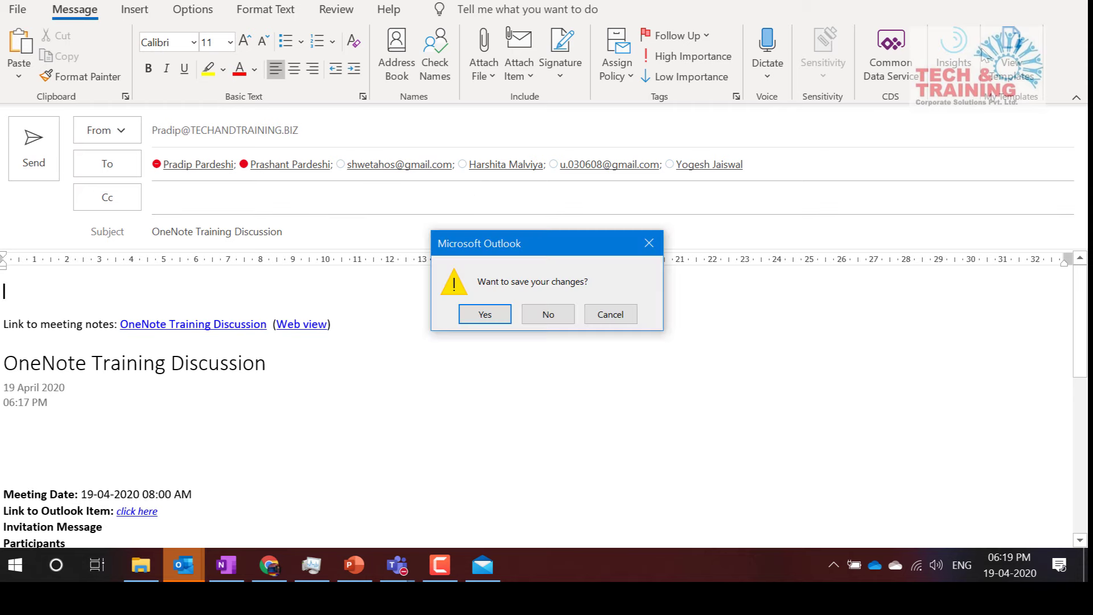
{"action": "left_click", "coordinate": [562, 319]}
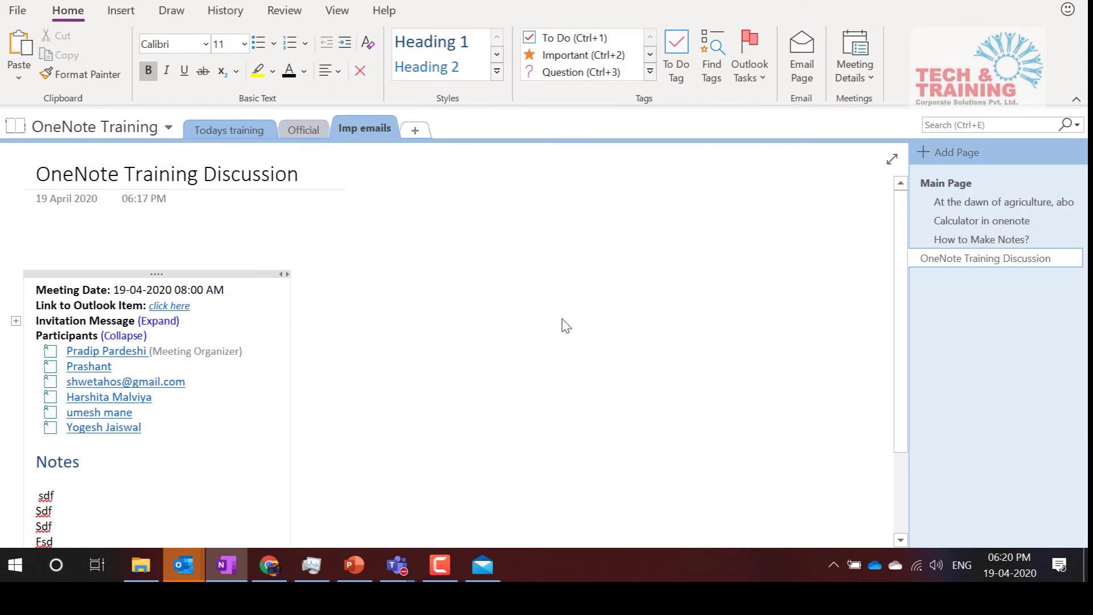
Add a new page holding the OneNote Training Discussion meeting's date, Outlook link and participants
{"action": "left_click", "coordinate": [948, 152]}
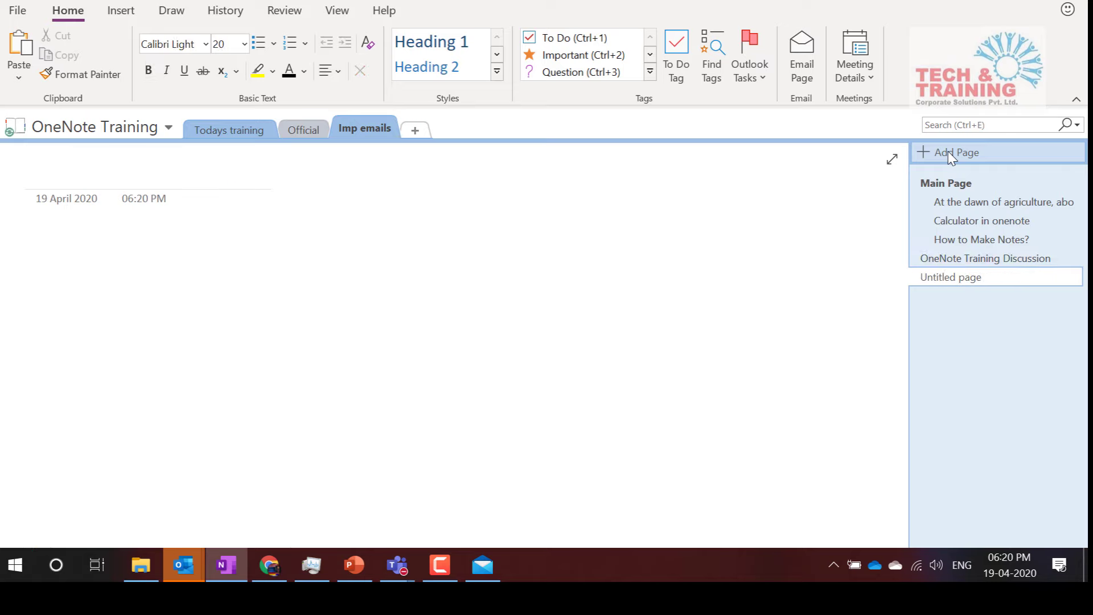
{"action": "left_click", "coordinate": [867, 53]}
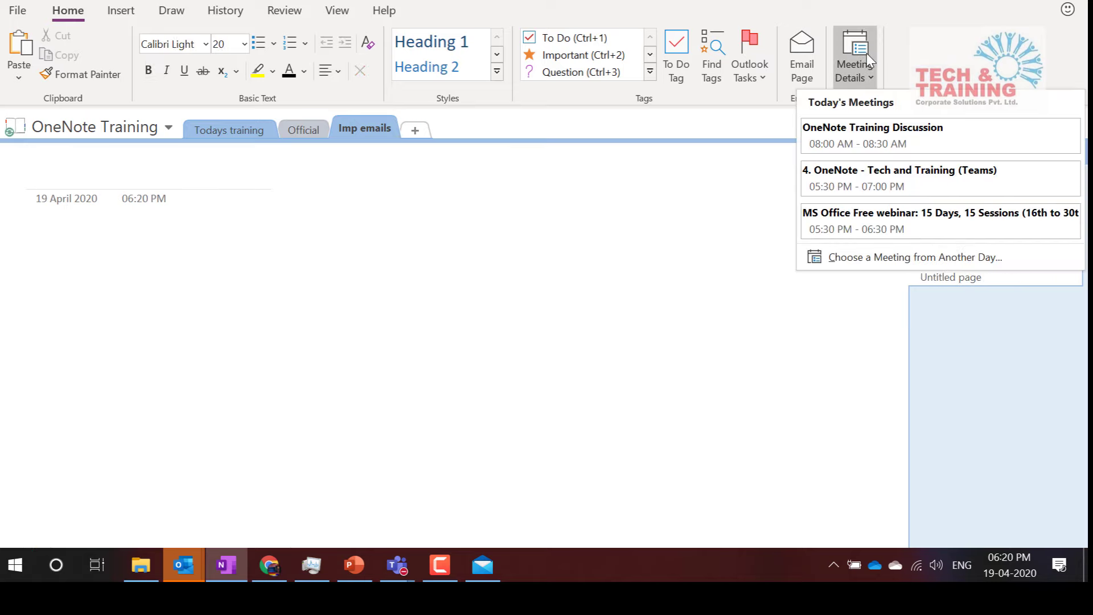
{"action": "left_click", "coordinate": [871, 144]}
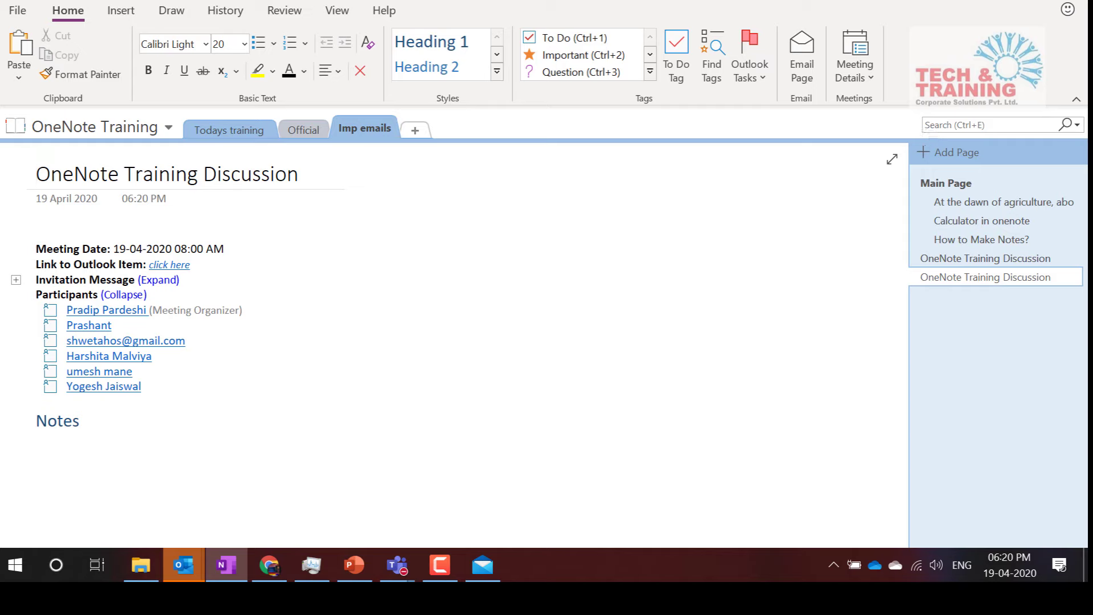
{"action": "left_click", "coordinate": [889, 1]}
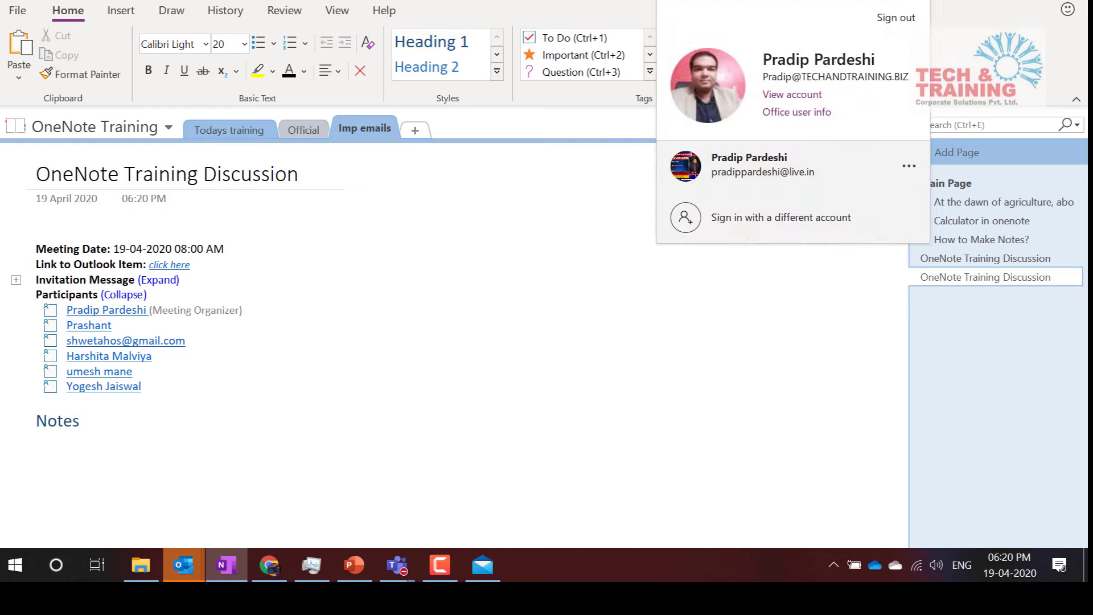
Type four short lines of sample text under the Notes heading of the meeting page
{"action": "left_click", "coordinate": [775, 3]}
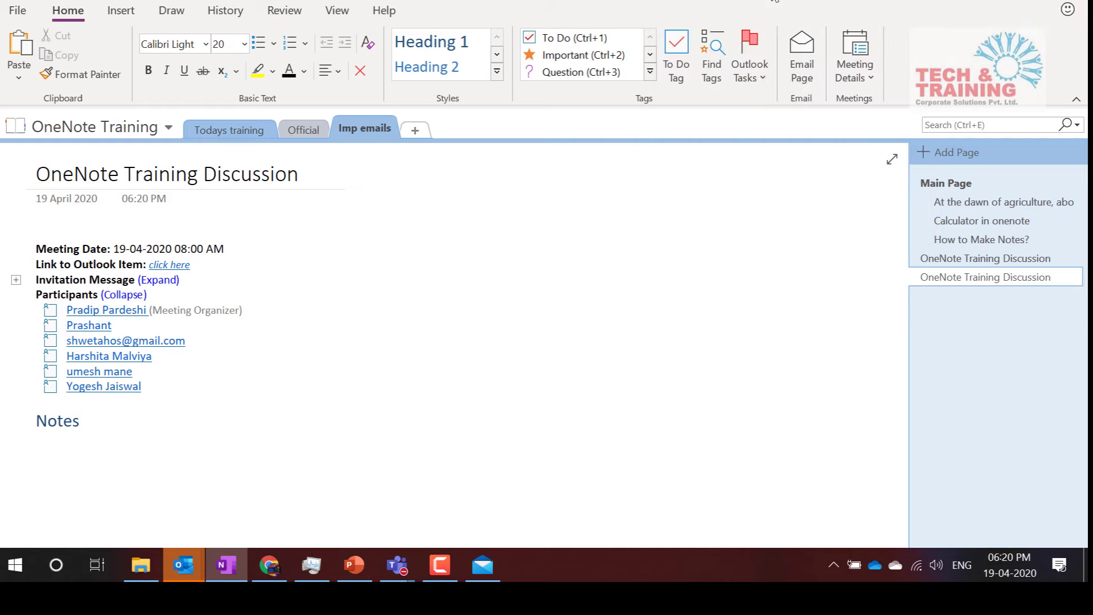
{"action": "left_click", "coordinate": [76, 456]}
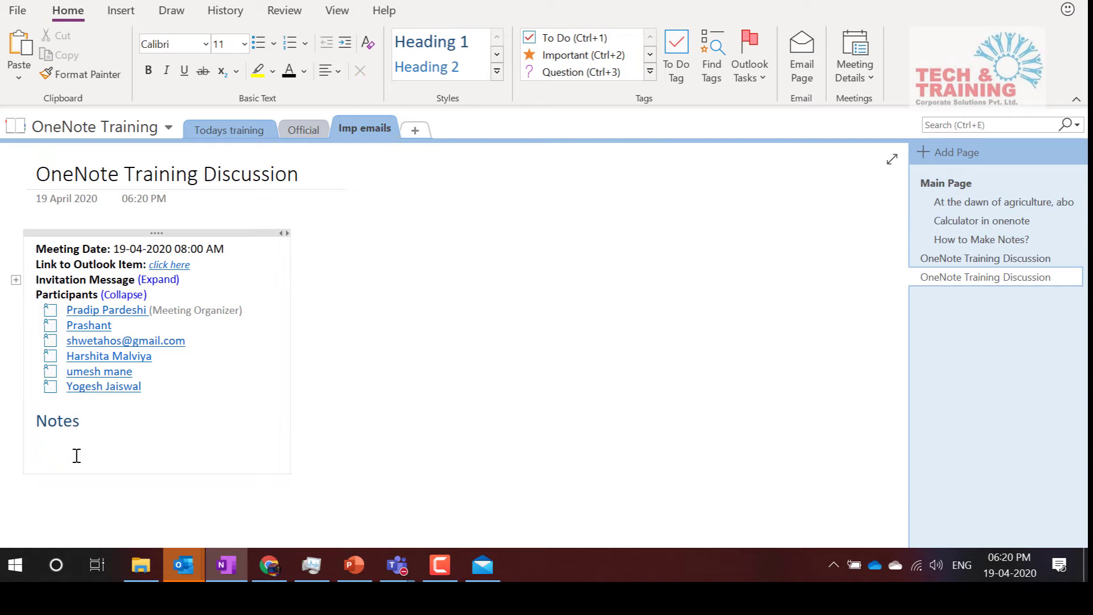
{"action": "type", "text": "a;sdlkj asdf;lksfda"}
{"action": "key", "text": "Return"}
{"action": "type", "text": "Afsd"}
{"action": "key", "text": "Return"}
{"action": "type", "text": "Sdaf"}
{"action": "key", "text": "Return"}
{"action": "type", "text": "f Fsd"}
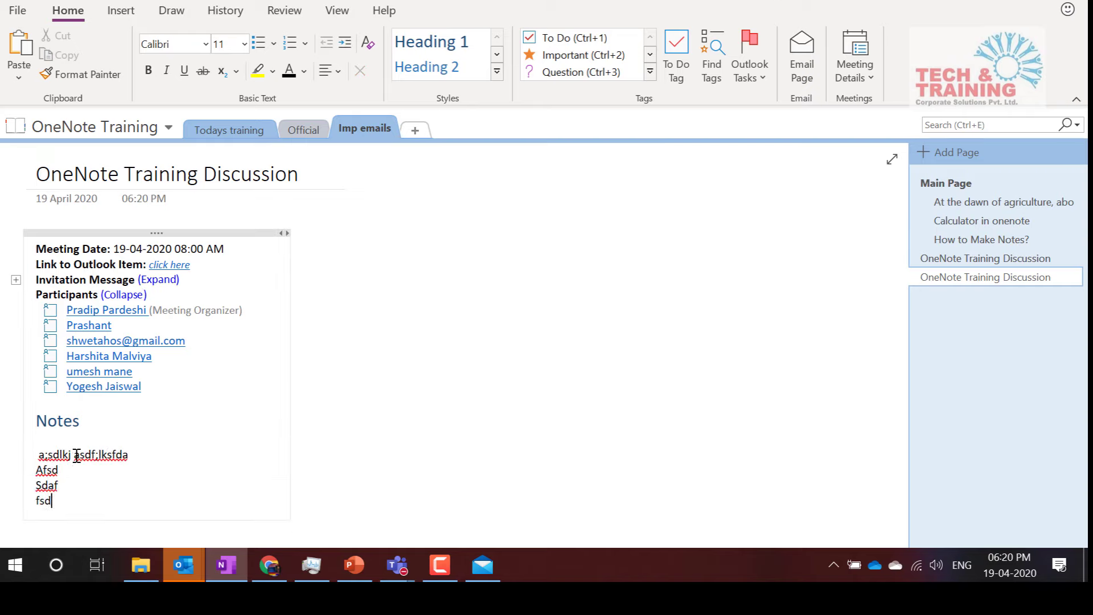
{"action": "type", "text": " Afsd Sdf Dfsa Sdf Sdaf Ads Fsda"}
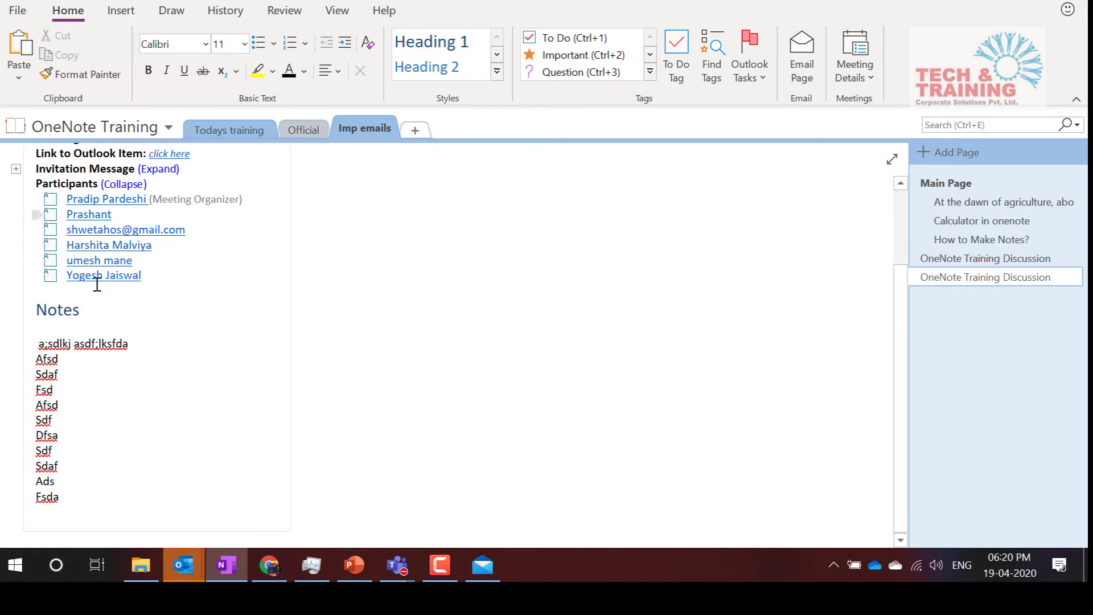
Email the updated meeting page to Outlook and discard the draft without saving
{"action": "left_click", "coordinate": [808, 45]}
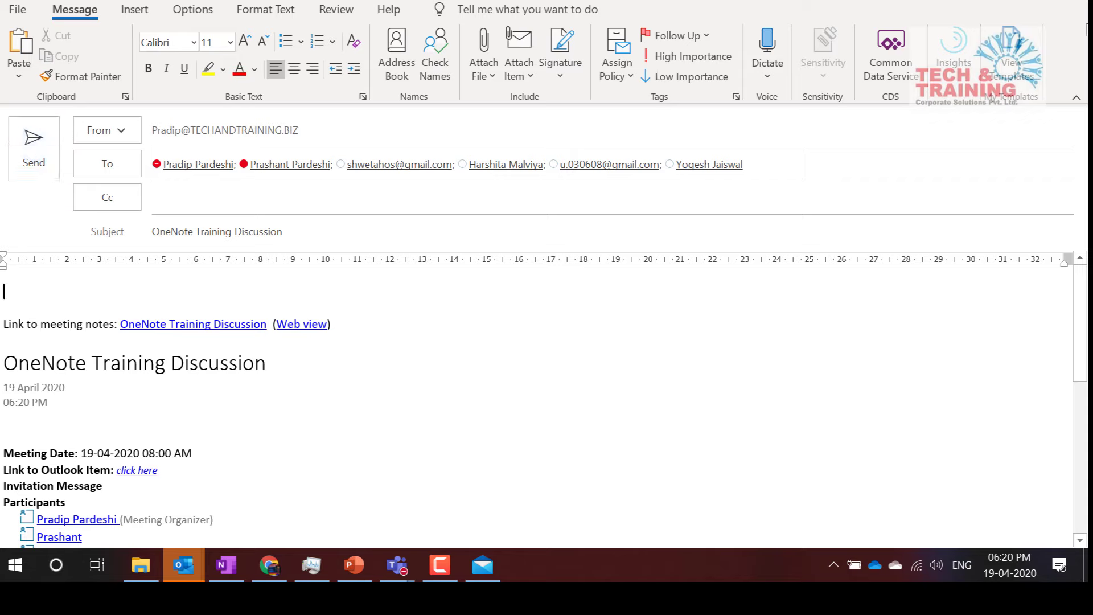
{"action": "left_click", "coordinate": [1073, 1]}
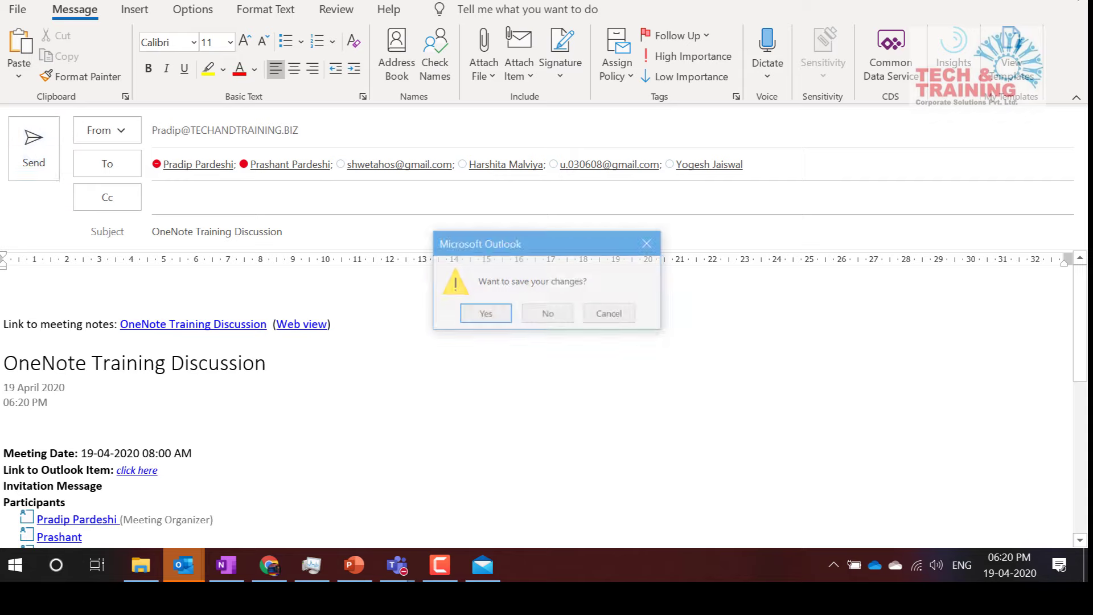
{"action": "left_click", "coordinate": [548, 315]}
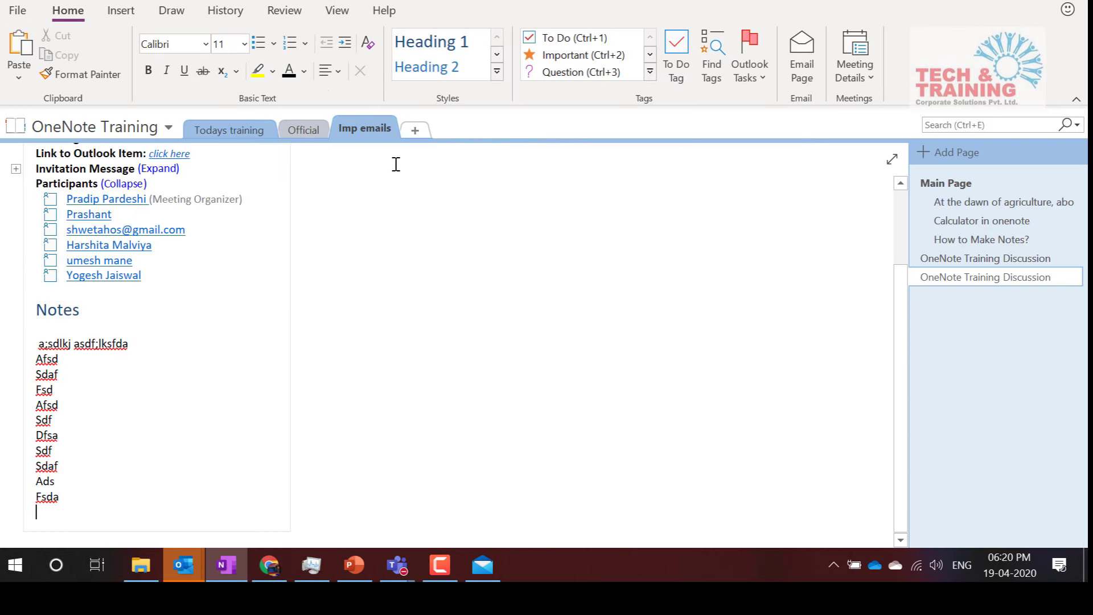
Write the note 'Proposal for Online training to be created' beside the meeting details
{"action": "scroll", "coordinate": [435, 166], "scroll_direction": "up", "scroll_amount": 3}
{"action": "scroll", "coordinate": [435, 166], "scroll_direction": "up", "scroll_amount": 1}
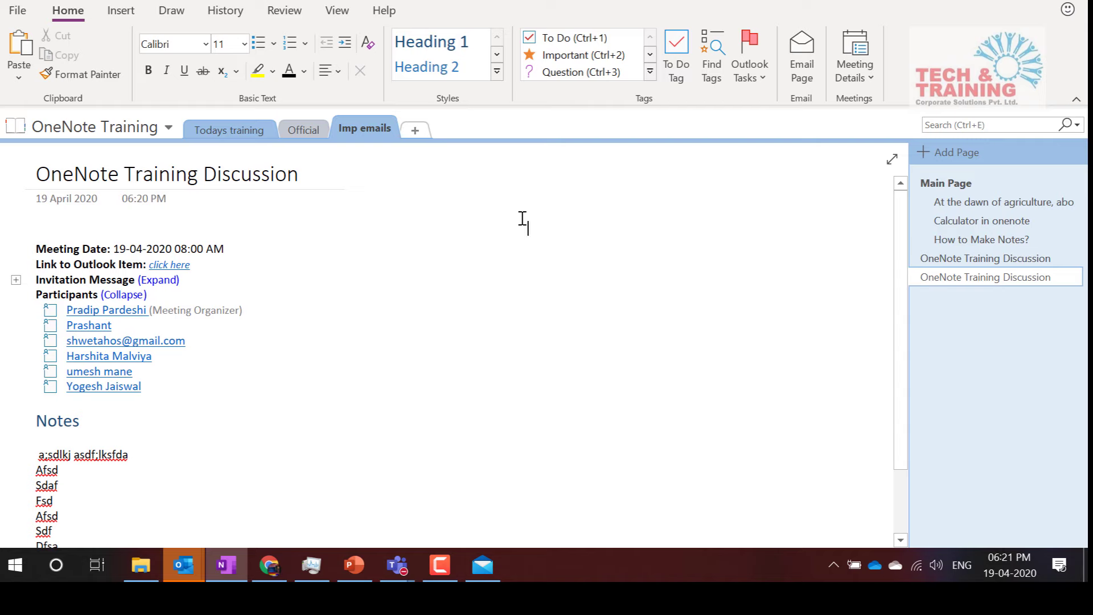
{"action": "left_click", "coordinate": [757, 67]}
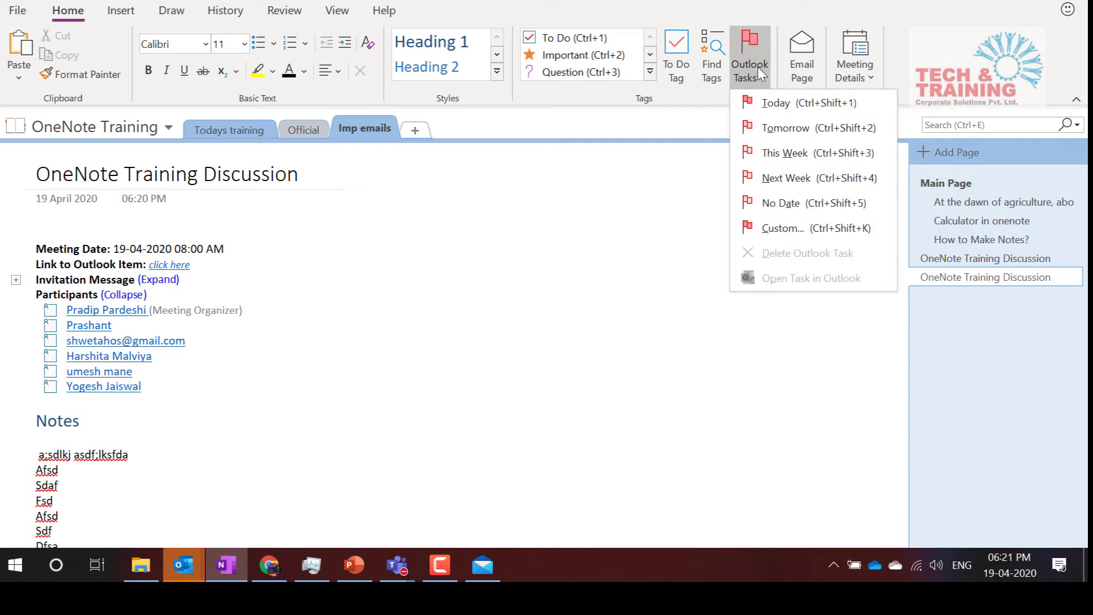
{"action": "left_click", "coordinate": [463, 269]}
{"action": "type", "text": "TOeayd"}
{"action": "key", "text": "BackSpace"}
{"action": "key", "text": "BackSpace"}
{"action": "key", "text": "BackSpace"}
{"action": "key", "text": "BackSpace"}
{"action": "key", "text": "BackSpace"}
{"action": "key", "text": "BackSpace"}
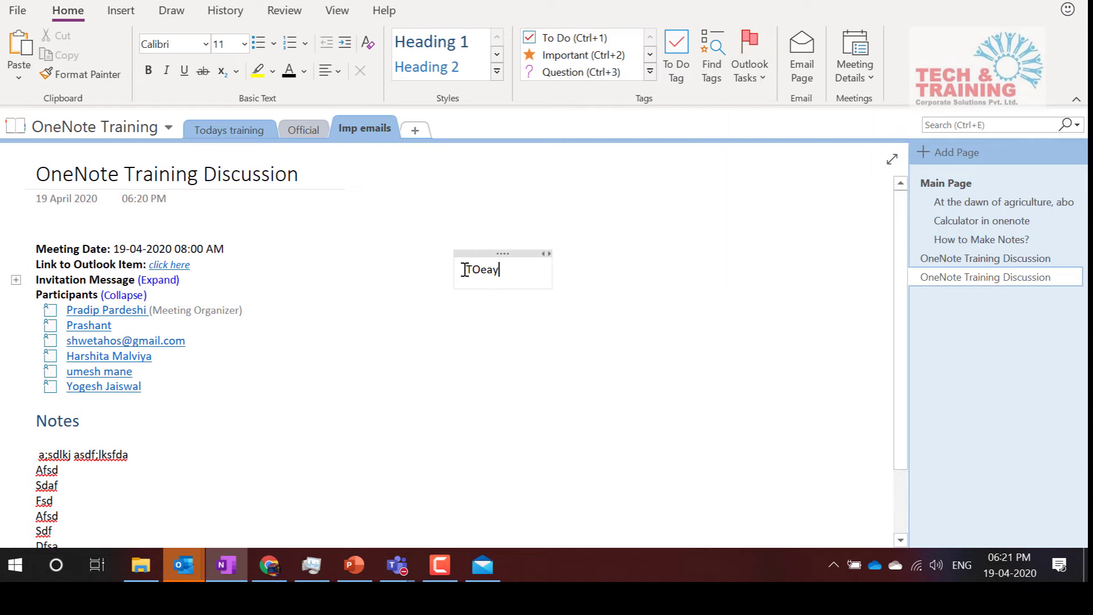
{"action": "type", "text": "Proposal for Onl"}
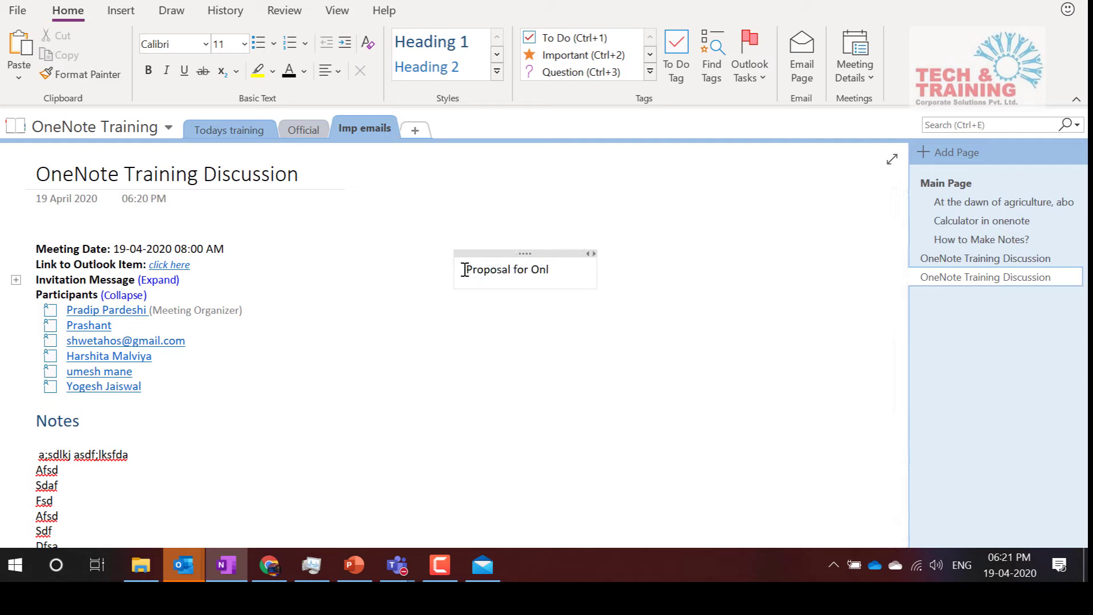
{"action": "type", "text": "ine training"}
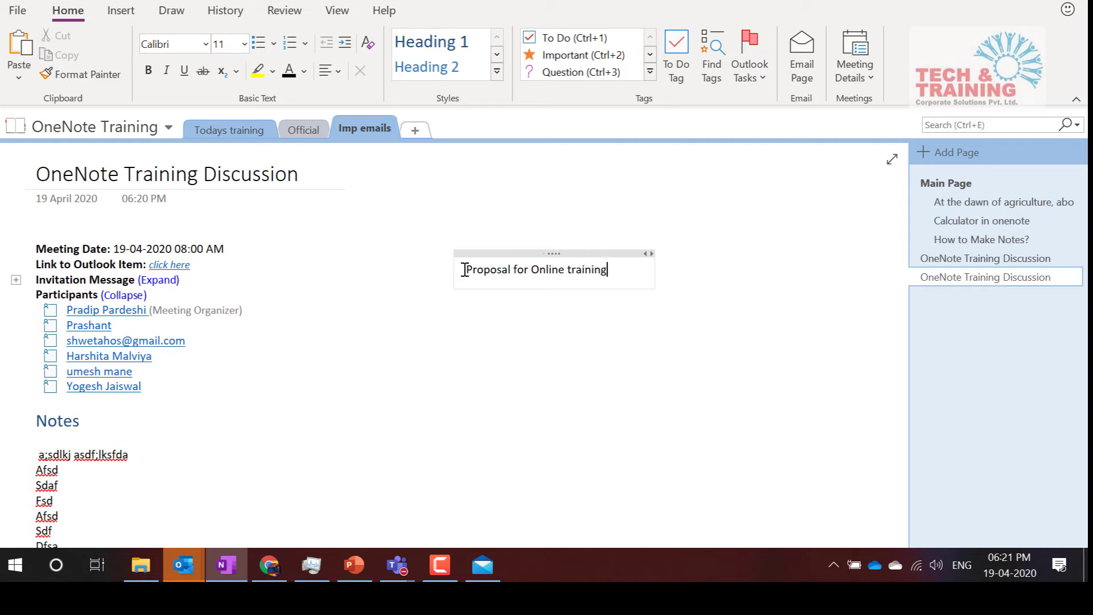
{"action": "type", "text": " to be created"}
{"action": "key", "text": "Return"}
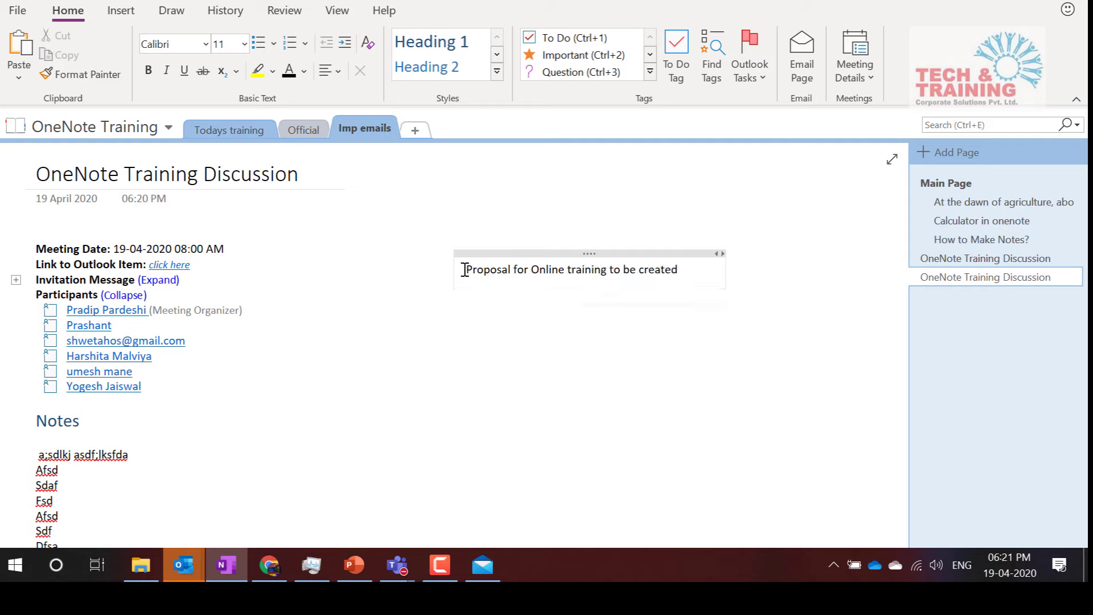
Make the proposal note an Outlook task due Tomorrow, 20 April 2020
{"action": "left_click", "coordinate": [678, 269]}
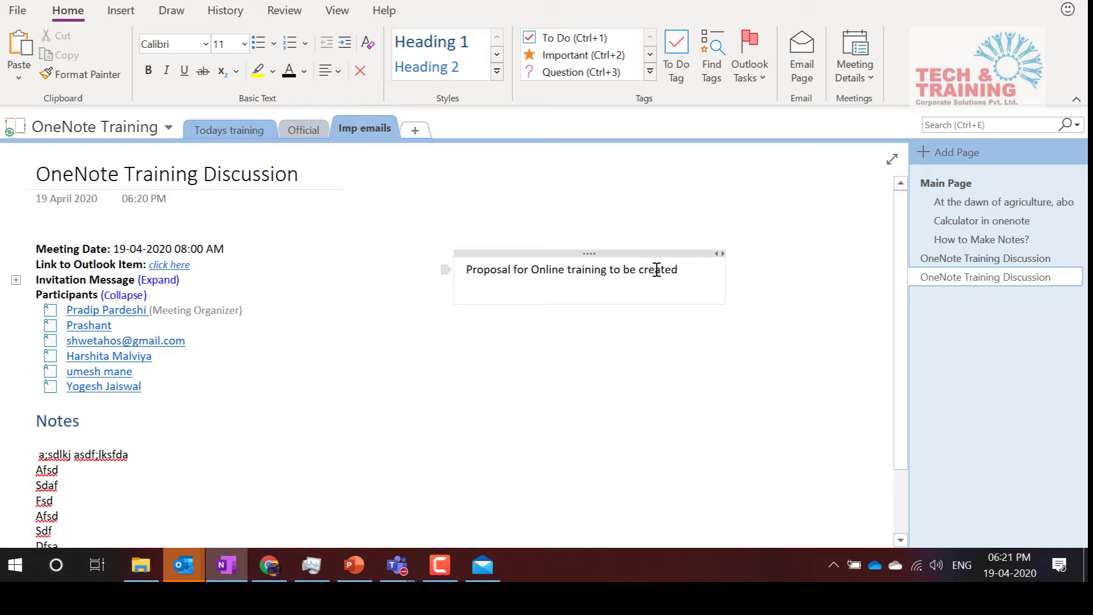
{"action": "left_click", "coordinate": [755, 63]}
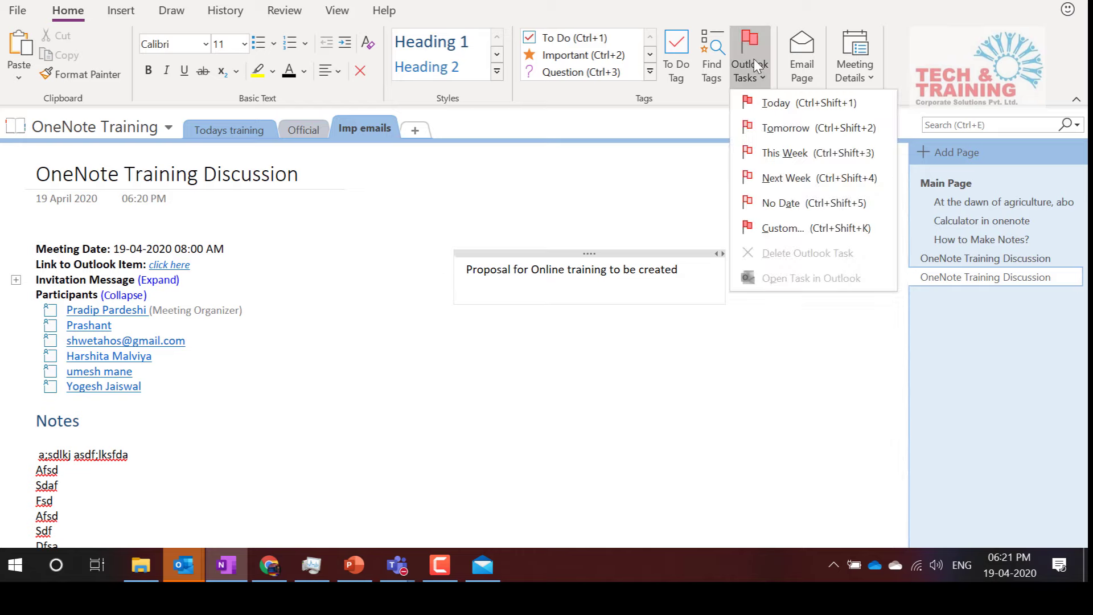
{"action": "left_click", "coordinate": [801, 130]}
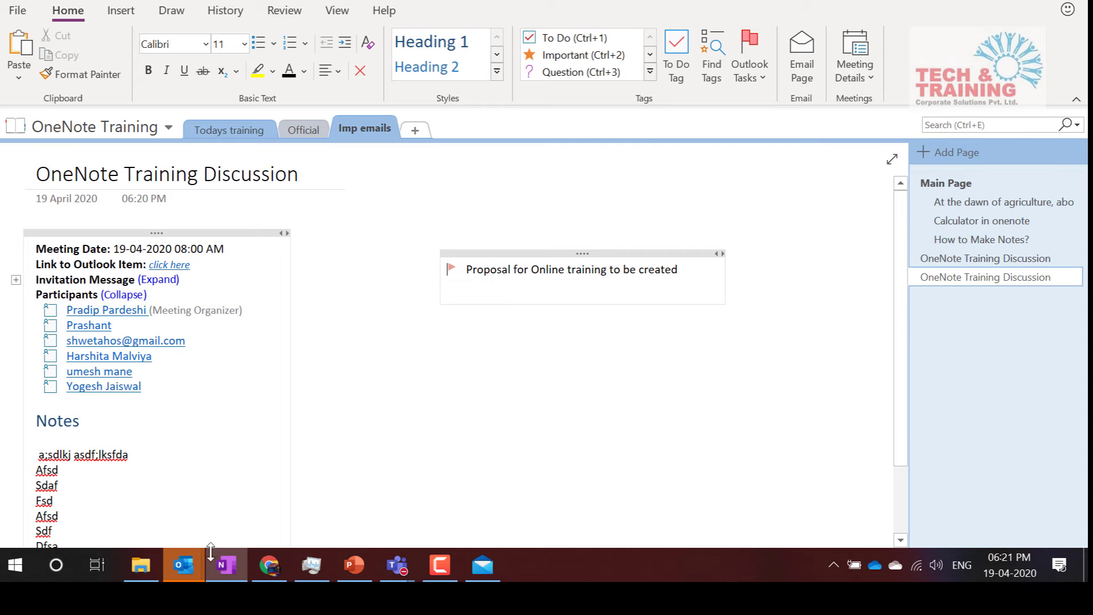
Bring Outlook forward, with the proposal task under Tomorrow, and open the Order confirmation email
{"action": "mouse_move", "coordinate": [183, 565]}
{"action": "left_click", "coordinate": [127, 478]}
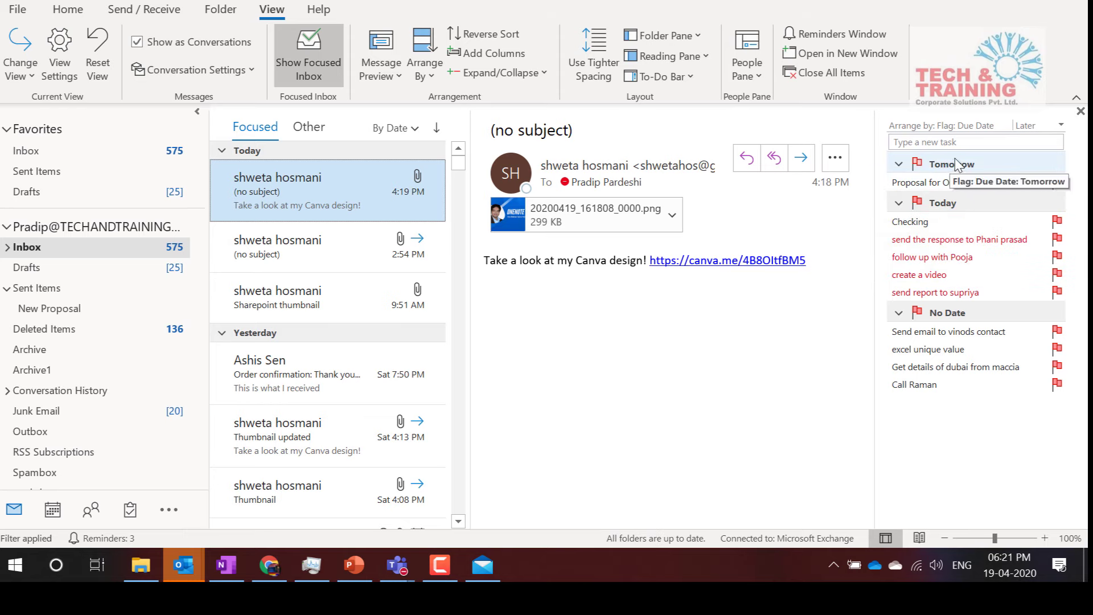
{"action": "left_click", "coordinate": [994, 0]}
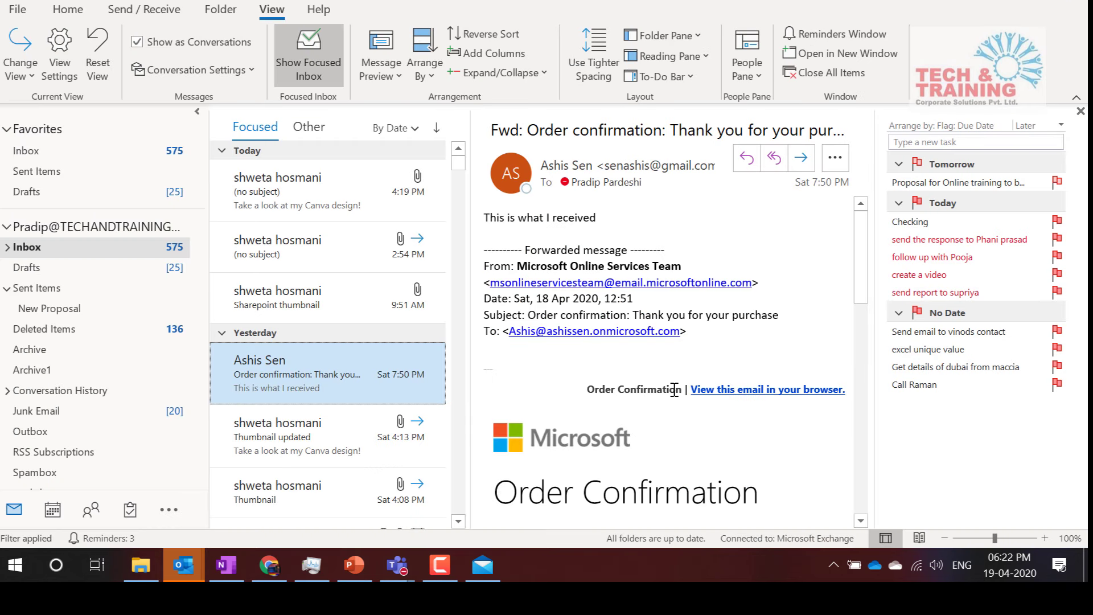
Use Move > OneNote to file the order confirmation email under OneNote Training > Imp emails
{"action": "left_click", "coordinate": [67, 10]}
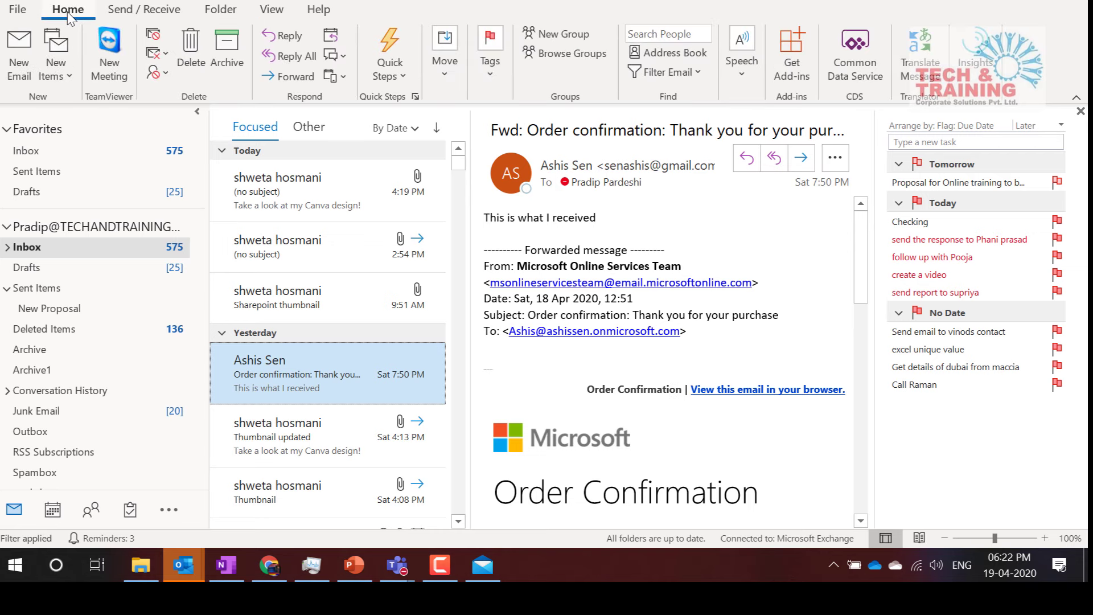
{"action": "left_click", "coordinate": [495, 42]}
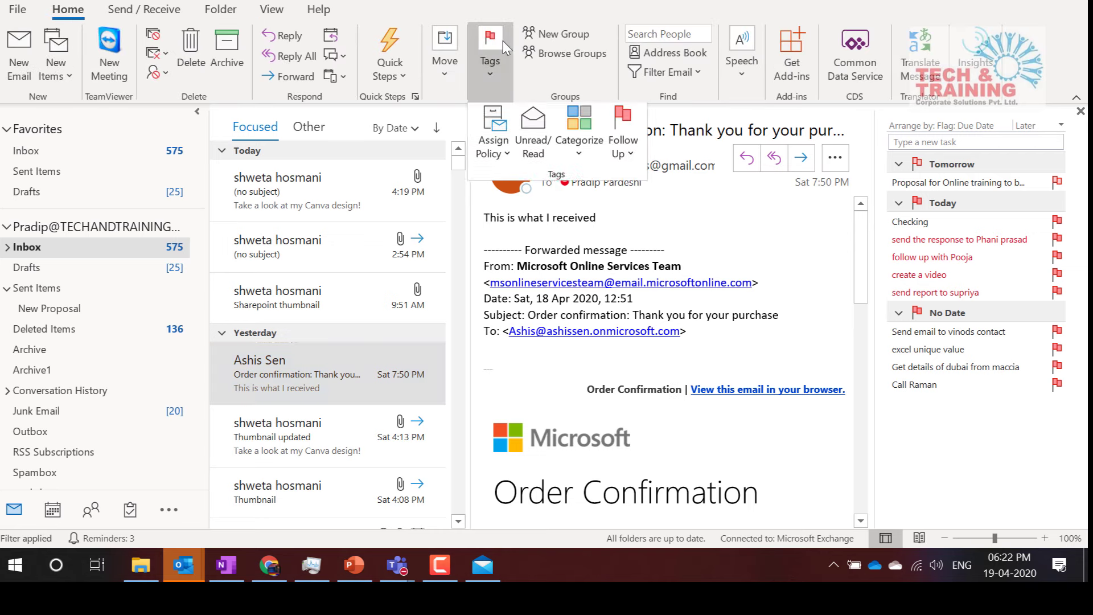
{"action": "left_click", "coordinate": [544, 70]}
{"action": "left_click", "coordinate": [445, 68]}
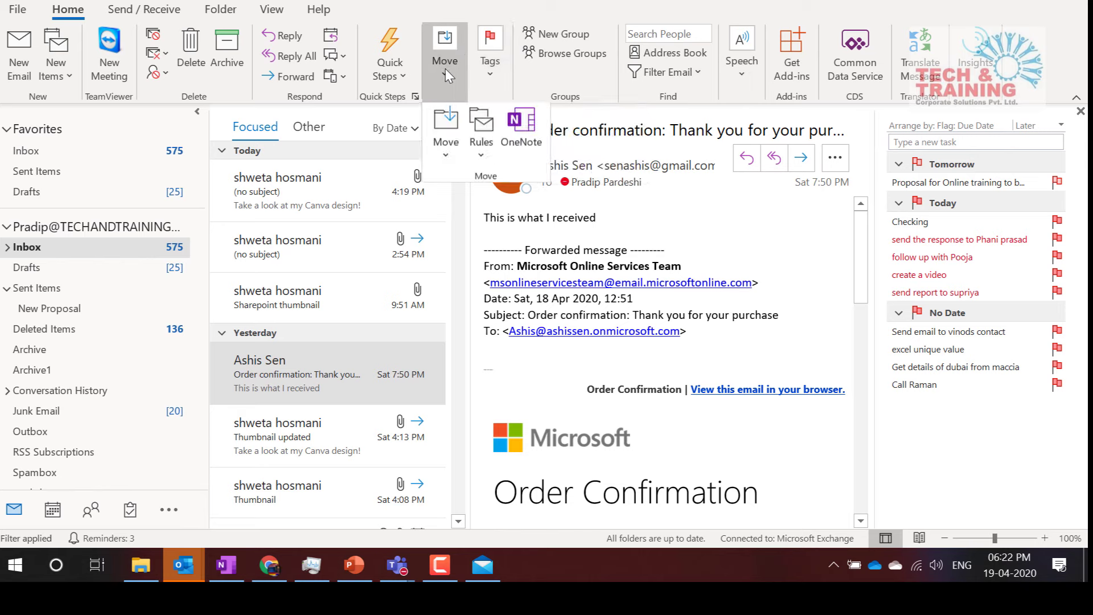
{"action": "left_click", "coordinate": [525, 140]}
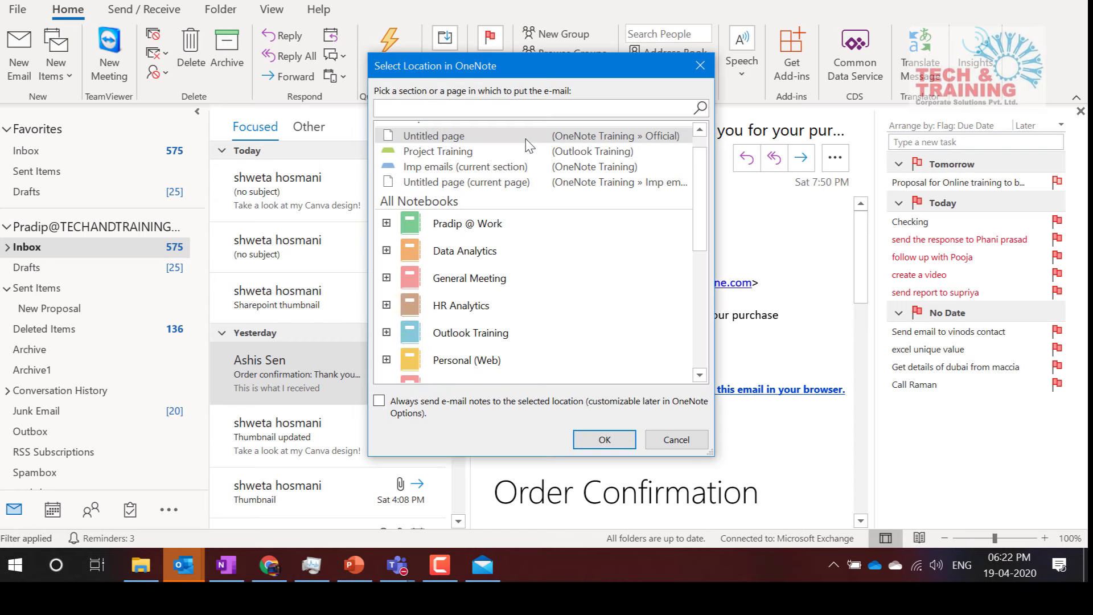
{"action": "scroll", "coordinate": [482, 299], "scroll_direction": "down", "scroll_amount": 5}
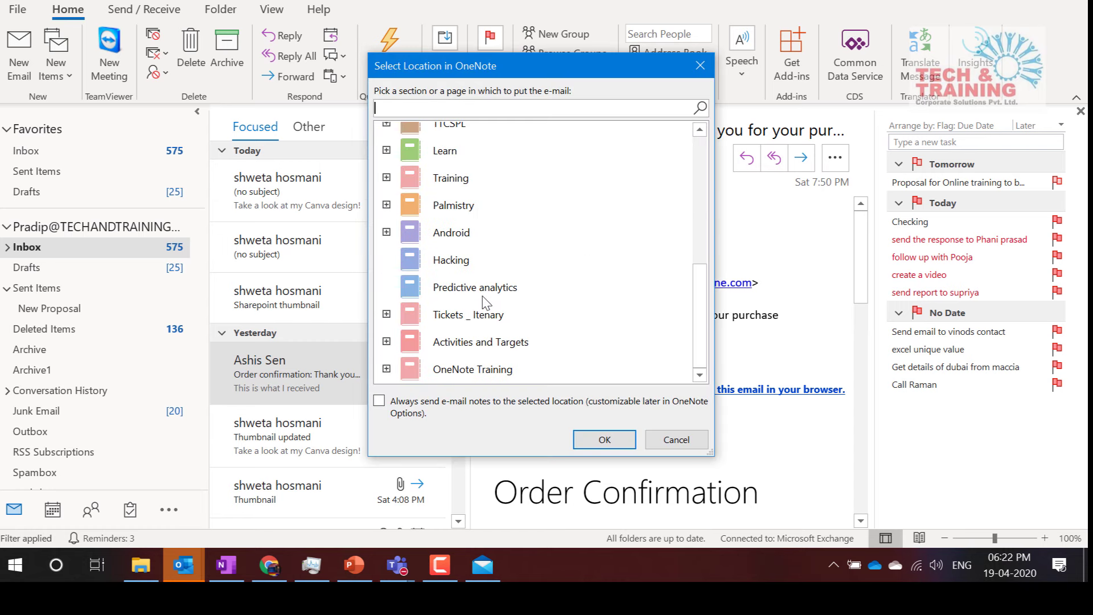
{"action": "left_click", "coordinate": [386, 369]}
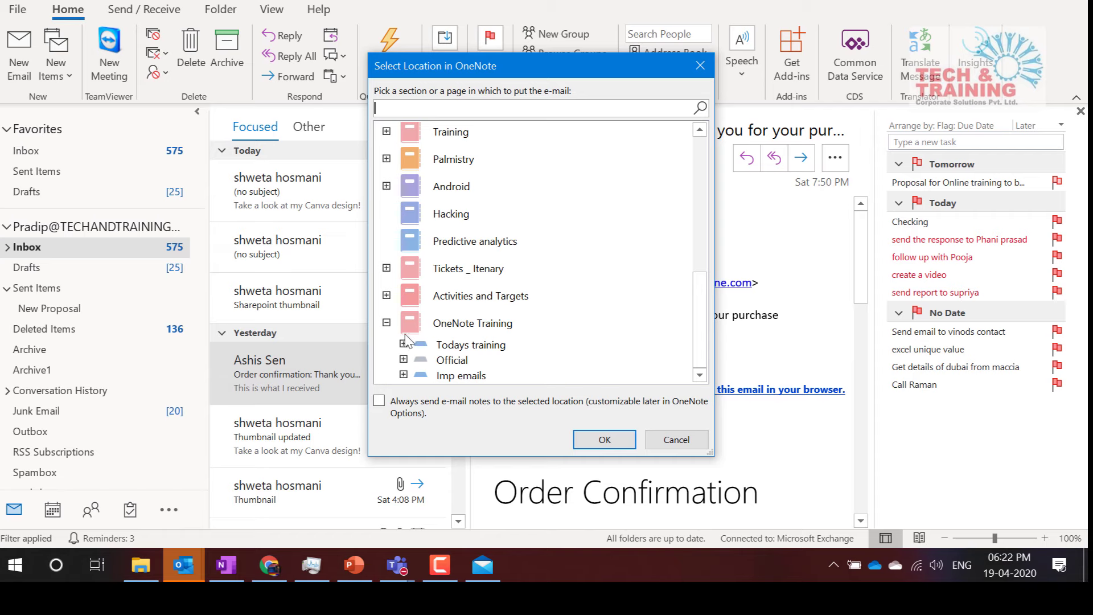
{"action": "left_click", "coordinate": [403, 375]}
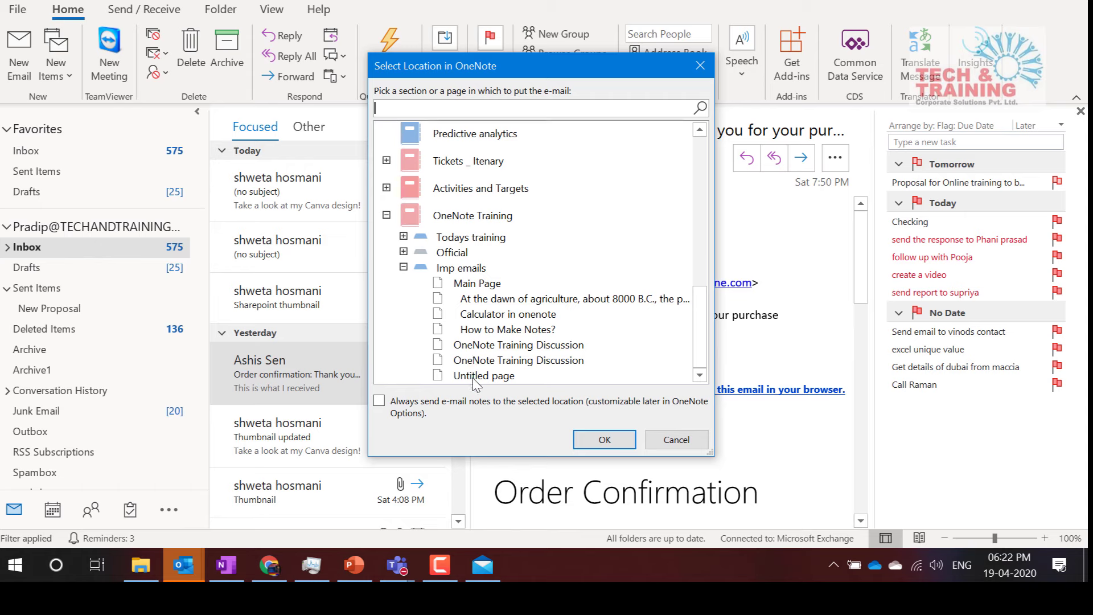
{"action": "left_click", "coordinate": [461, 271]}
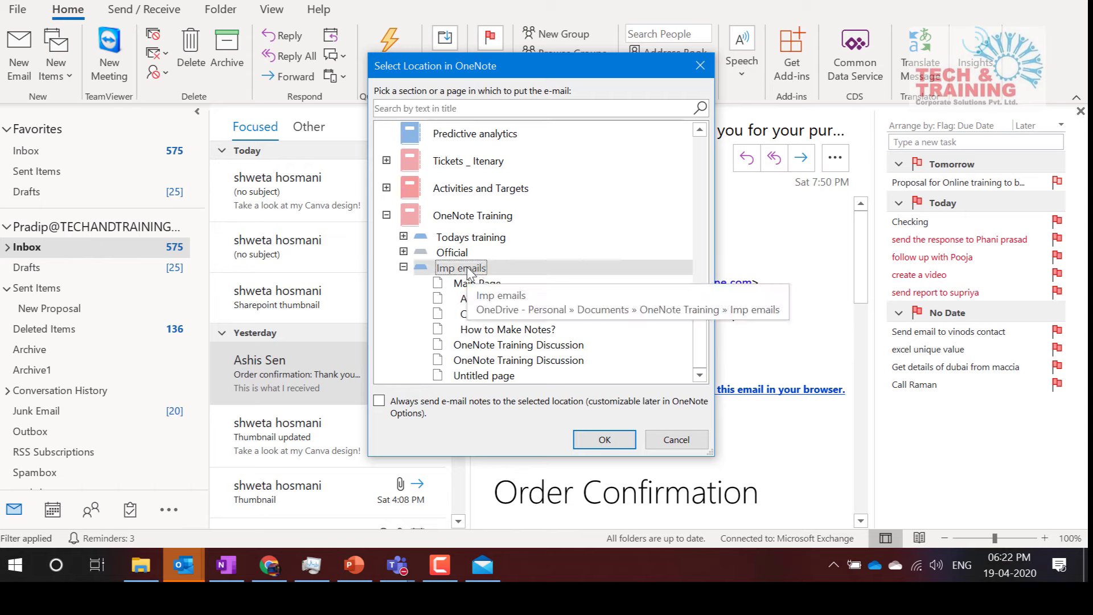
{"action": "left_click", "coordinate": [589, 439]}
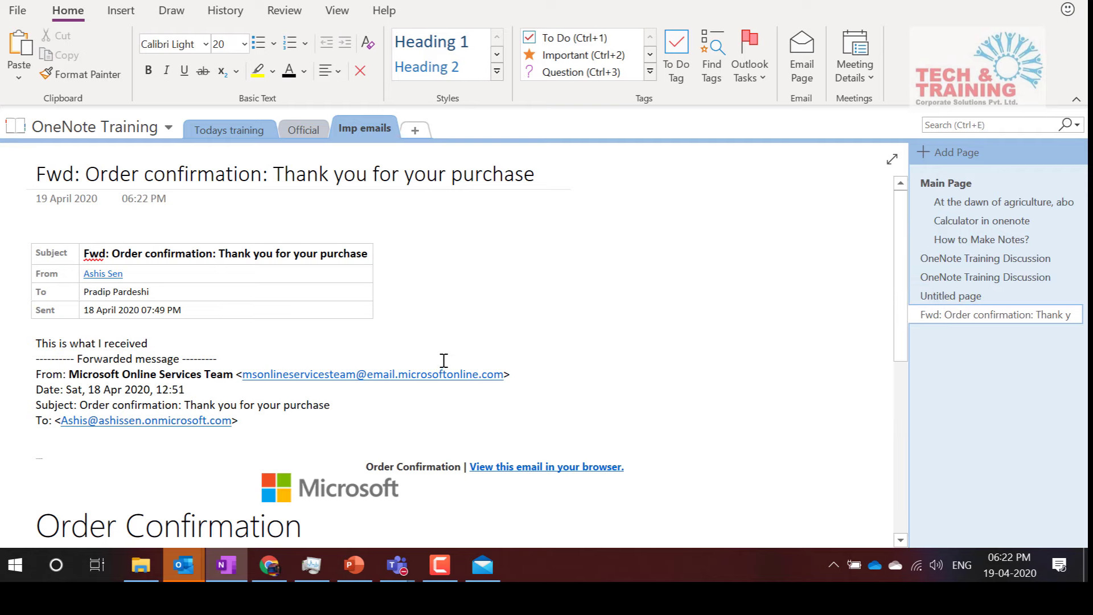
{"action": "scroll", "coordinate": [443, 360], "scroll_direction": "down", "scroll_amount": 8}
{"action": "scroll", "coordinate": [444, 362], "scroll_direction": "up", "scroll_amount": 10}
{"action": "left_click", "coordinate": [704, 248]}
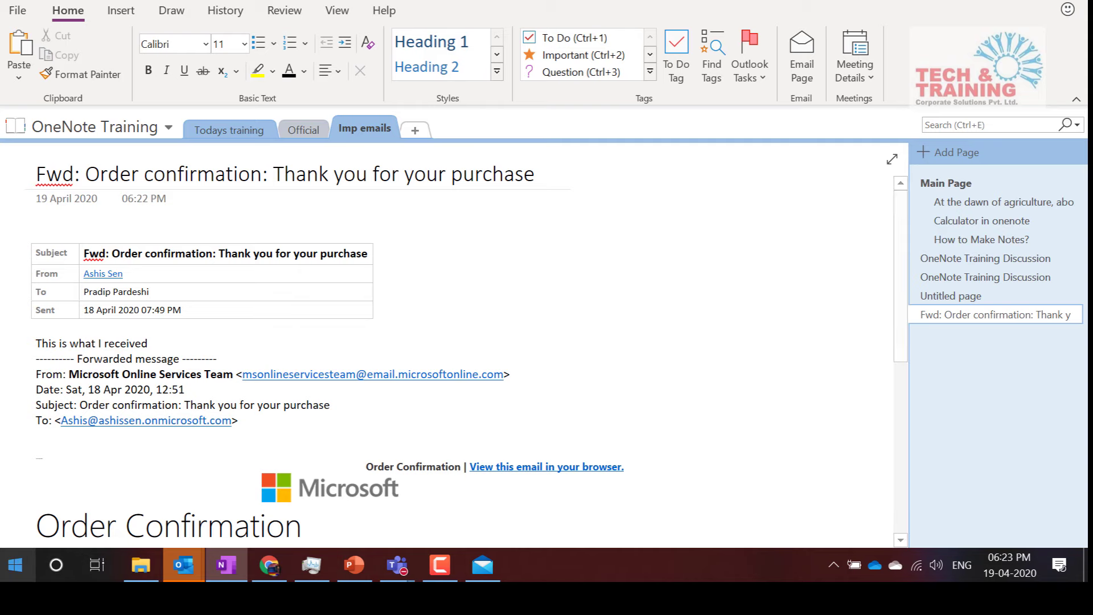
Launch the Connect app by searching 'conn' in Start and bring the mirrored phone screen forward
{"action": "left_click", "coordinate": [15, 565]}
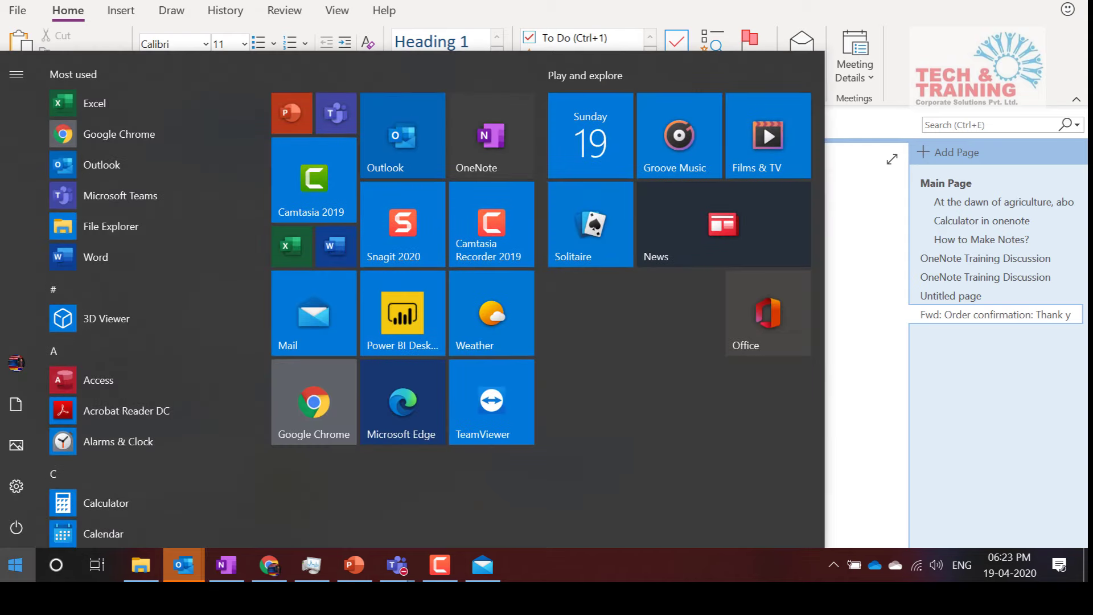
{"action": "type", "text": "con"}
{"action": "key", "text": "Return"}
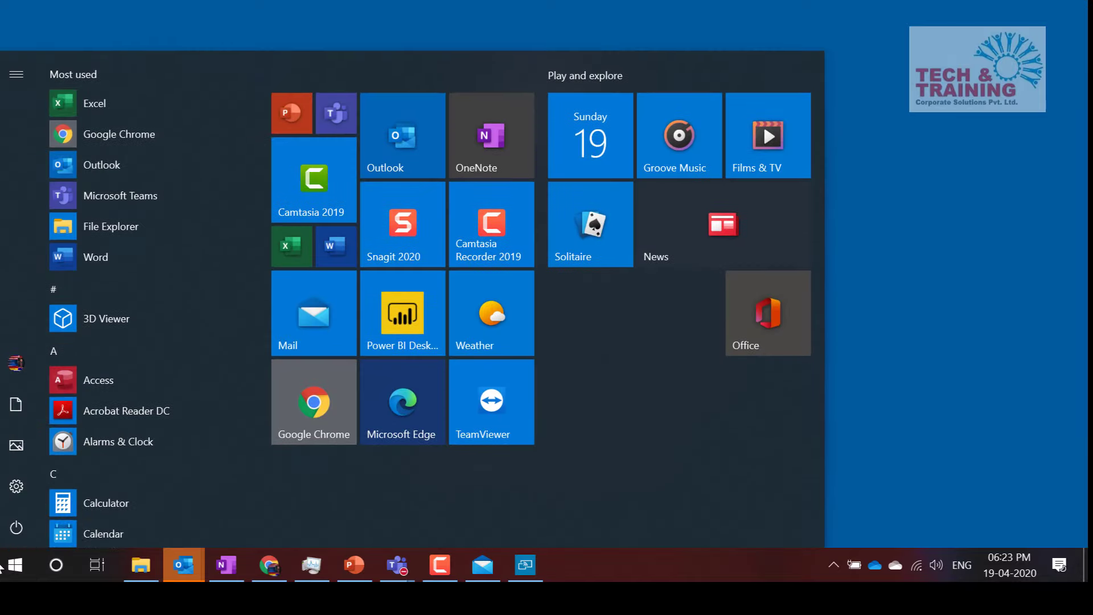
{"action": "type", "text": "conn"}
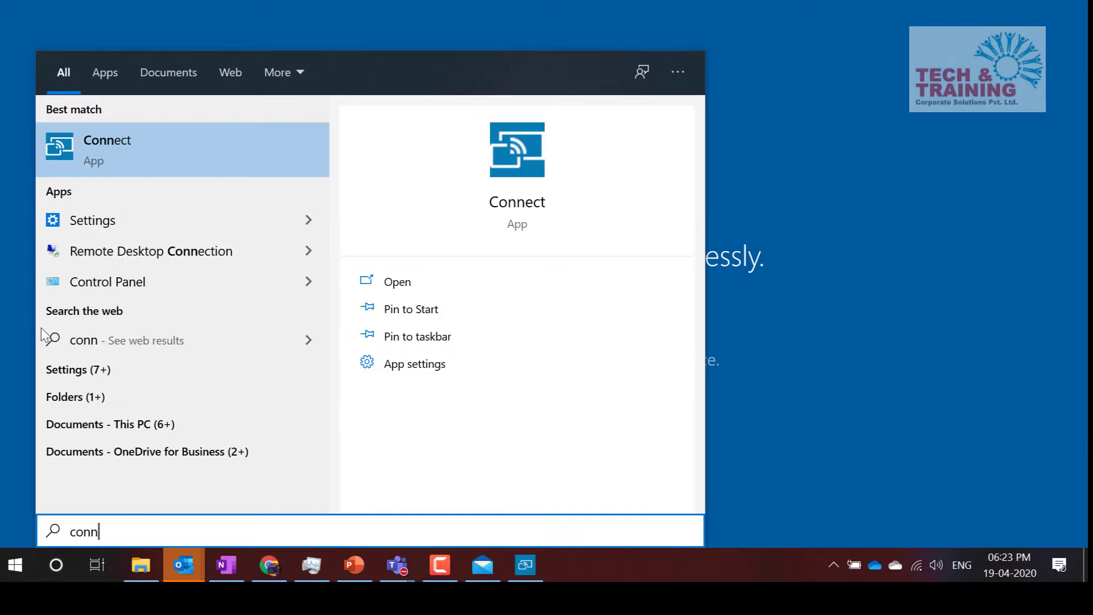
{"action": "left_click", "coordinate": [118, 145]}
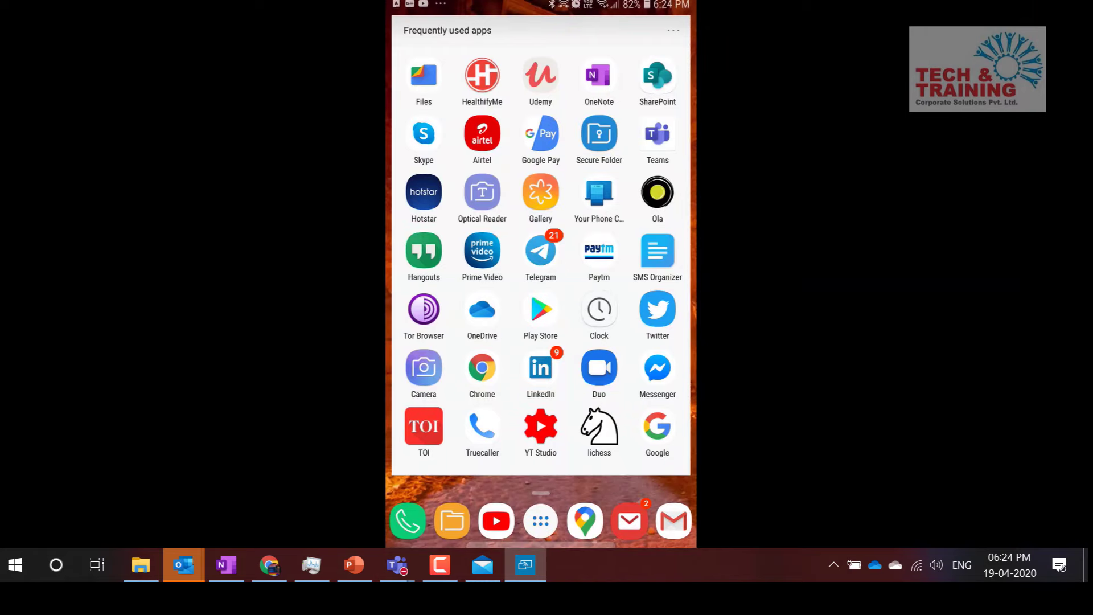
{"action": "key", "text": "ctrl"}
{"action": "key", "text": "alt+Tab"}
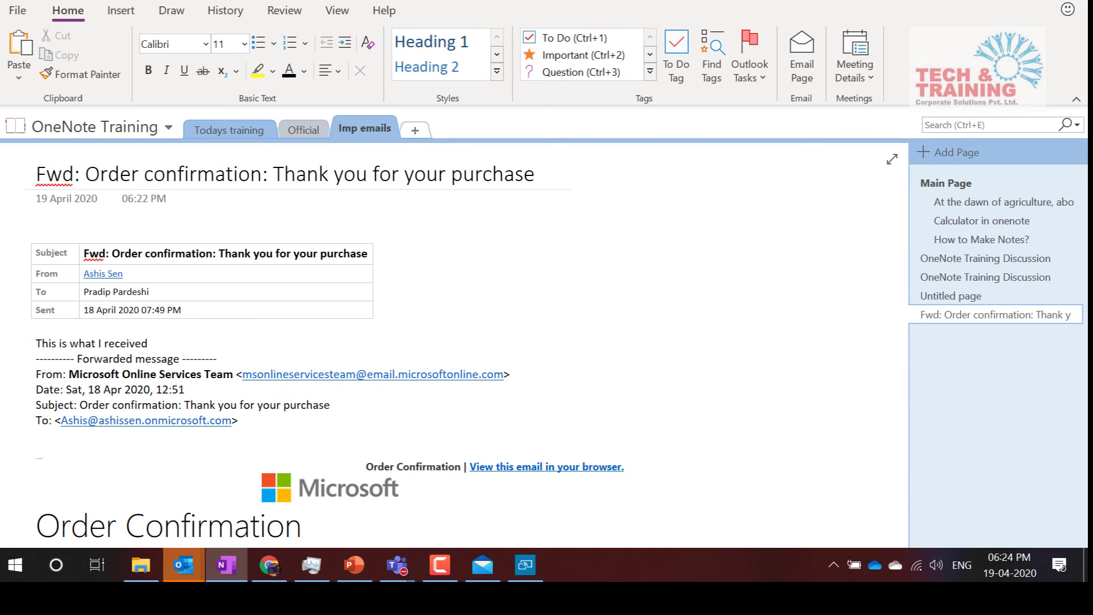
{"action": "key", "text": "alt+Tab"}
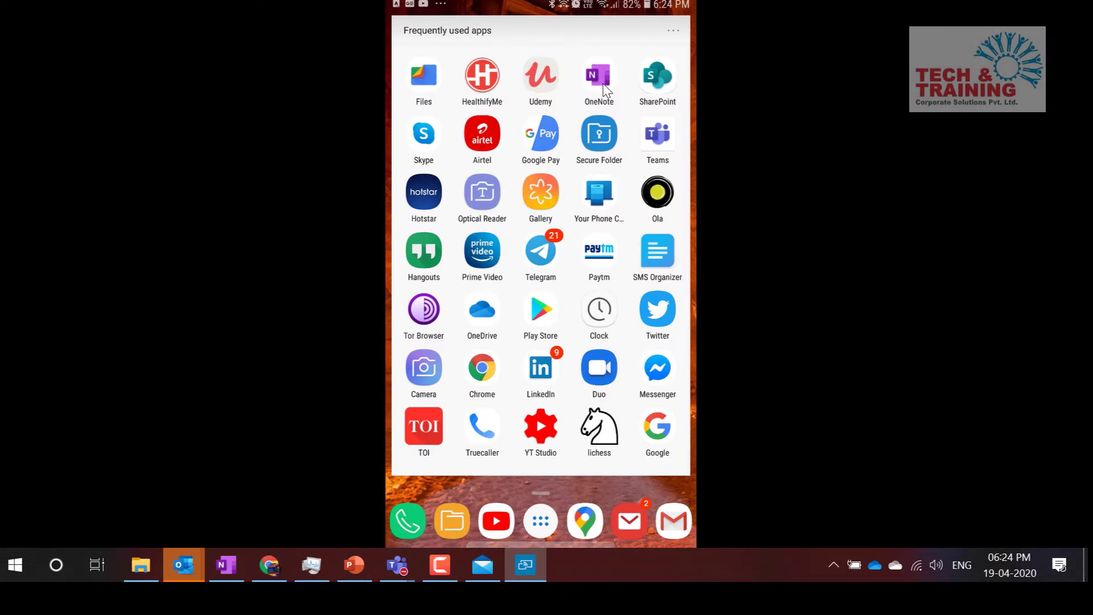
In OneNote on the phone, open OneNote Training from the More Notebooks list
{"action": "left_click", "coordinate": [605, 89]}
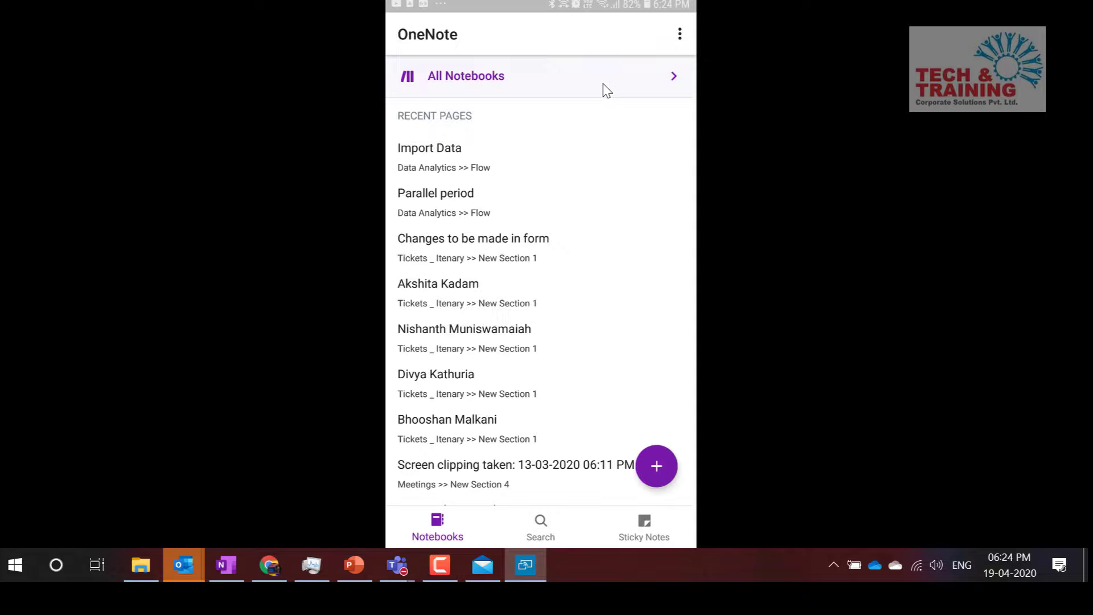
{"action": "left_click", "coordinate": [482, 80]}
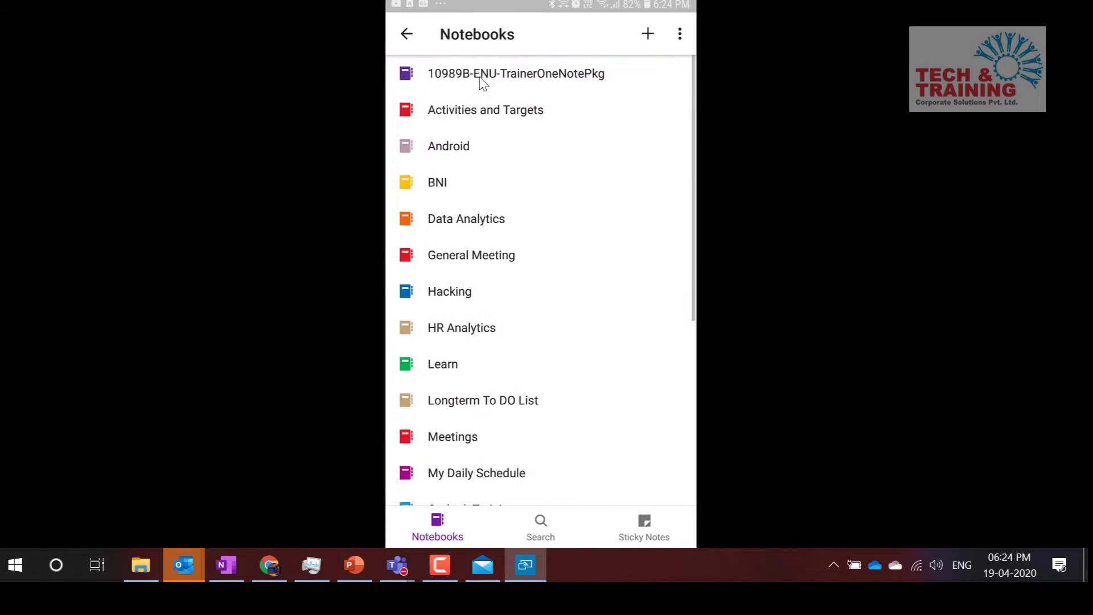
{"action": "scroll", "coordinate": [501, 254], "scroll_direction": "down", "scroll_amount": 5}
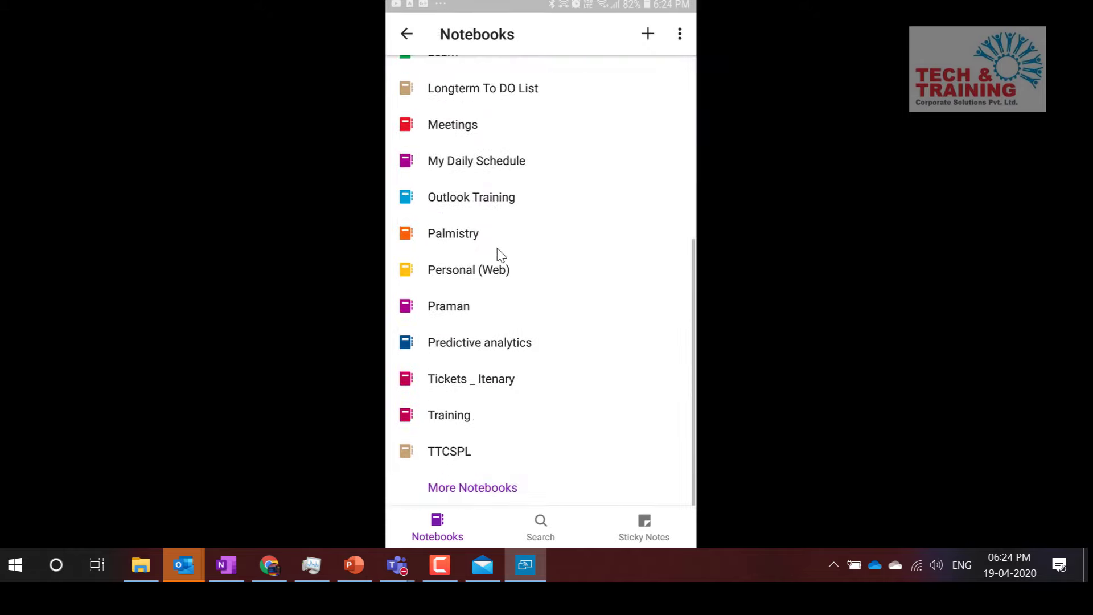
{"action": "scroll", "coordinate": [501, 255], "scroll_direction": "up", "scroll_amount": 1}
{"action": "scroll", "coordinate": [498, 255], "scroll_direction": "down", "scroll_amount": 1}
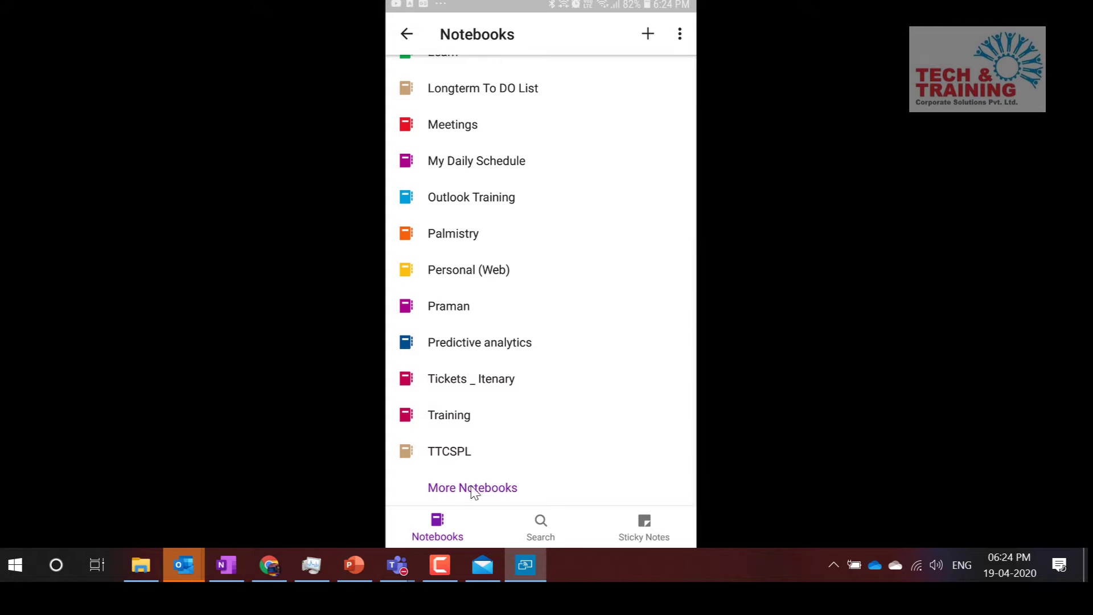
{"action": "left_click", "coordinate": [491, 490]}
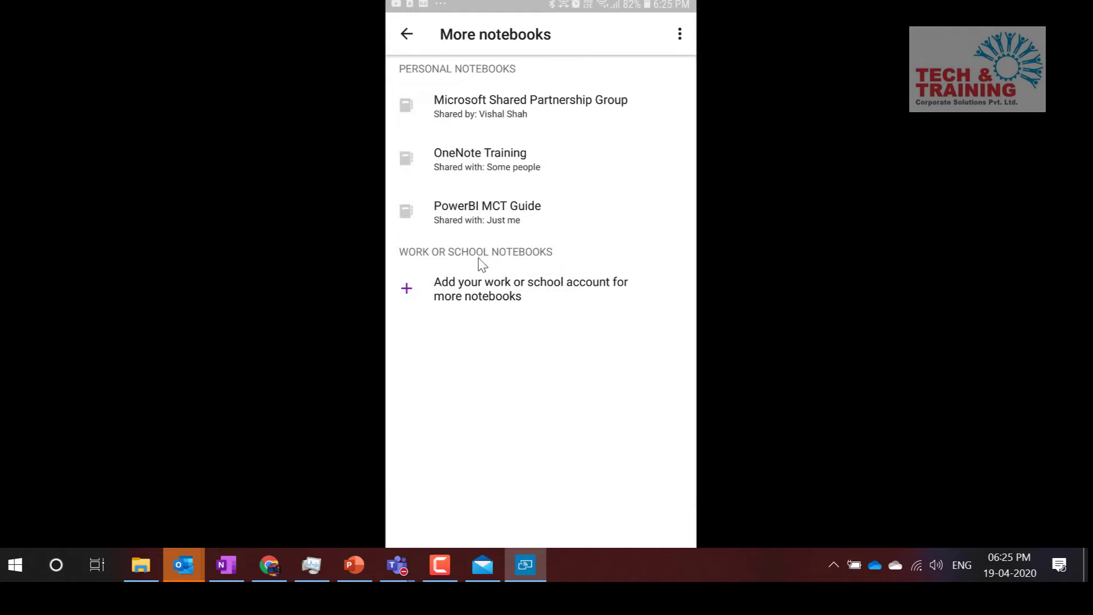
{"action": "left_click", "coordinate": [485, 157]}
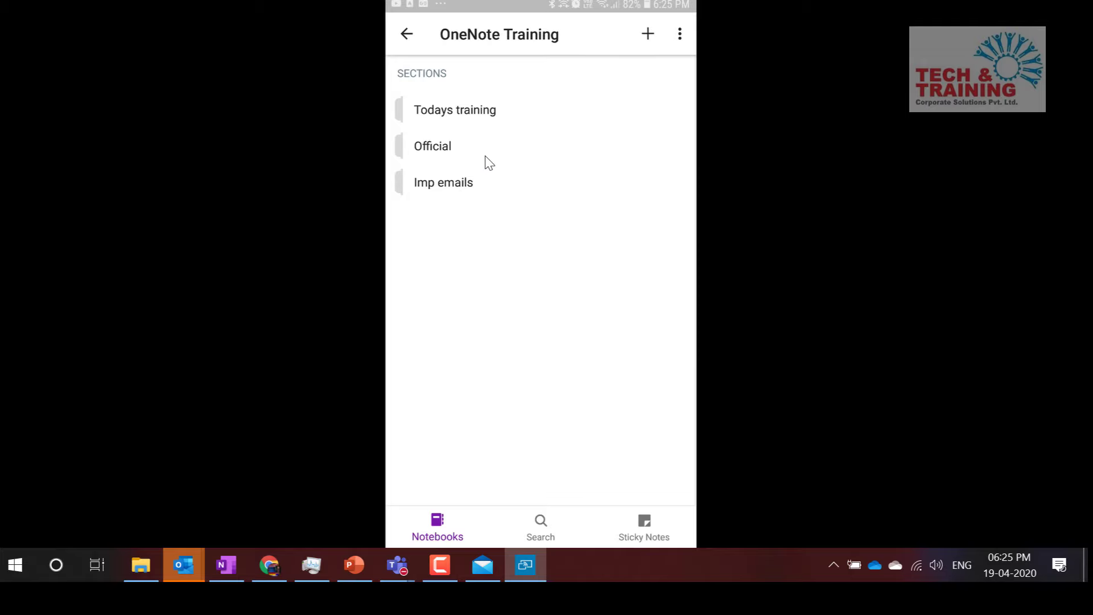
Open the Imp emails section's page and type 'Notes from mobile' on a new line
{"action": "left_click", "coordinate": [449, 188]}
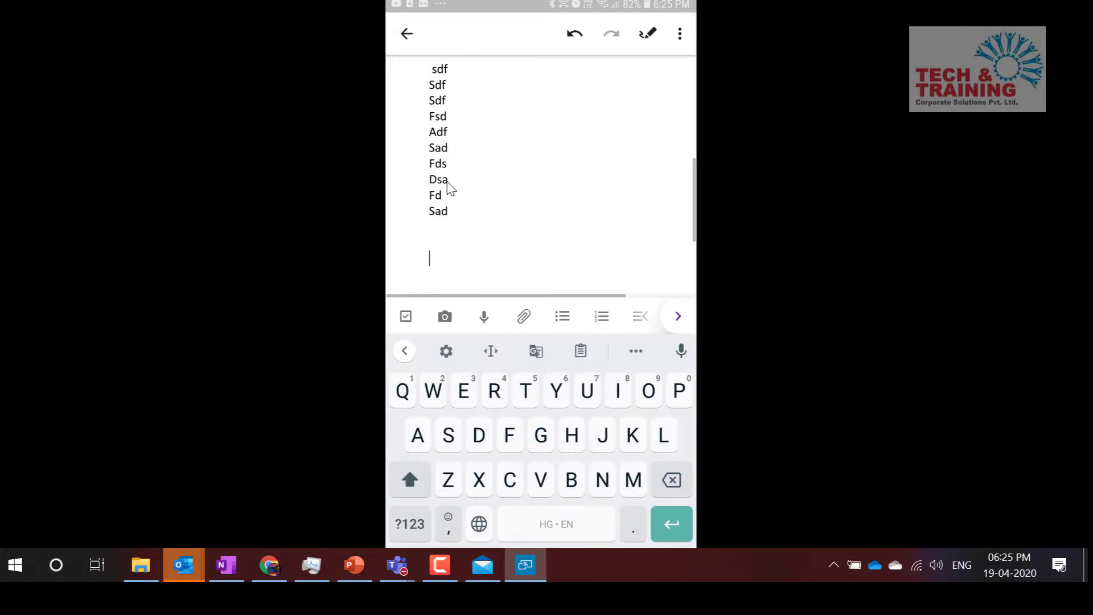
{"action": "type", "text": "Notes"}
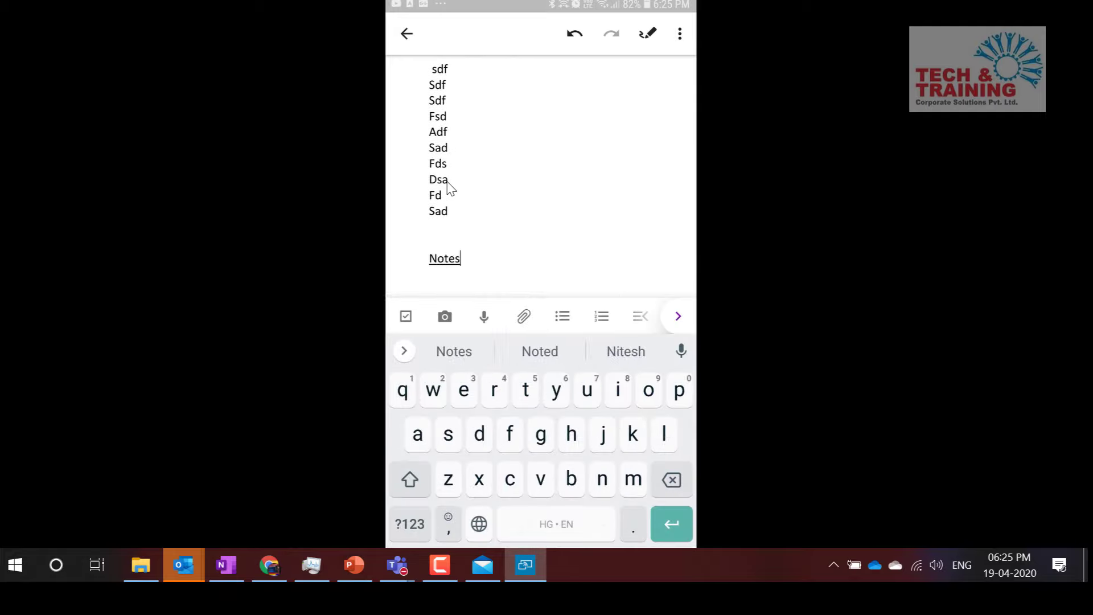
{"action": "type", "text": " from mo"}
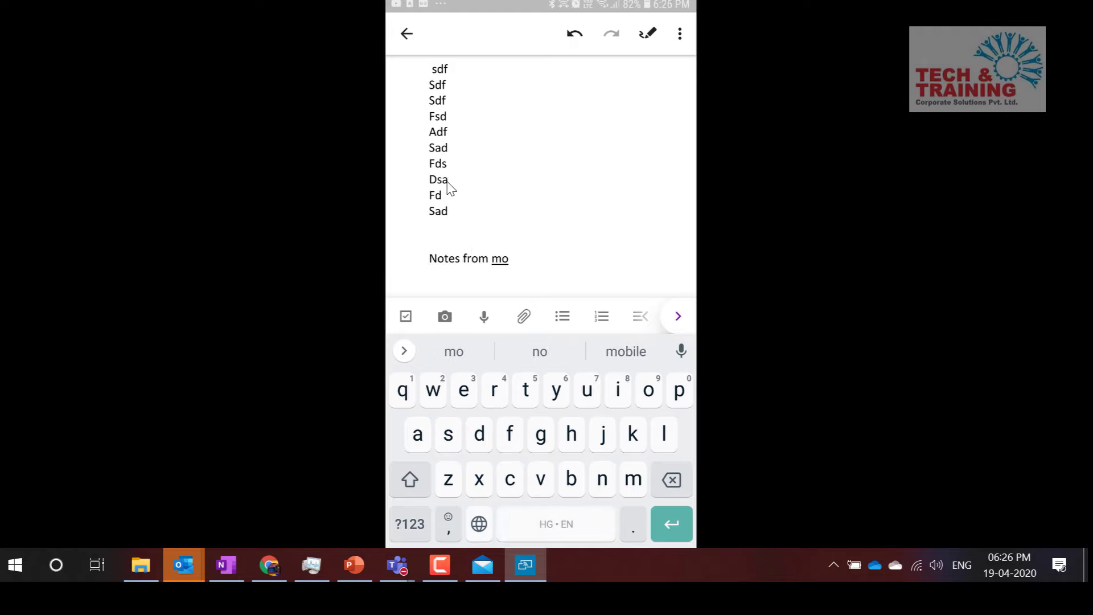
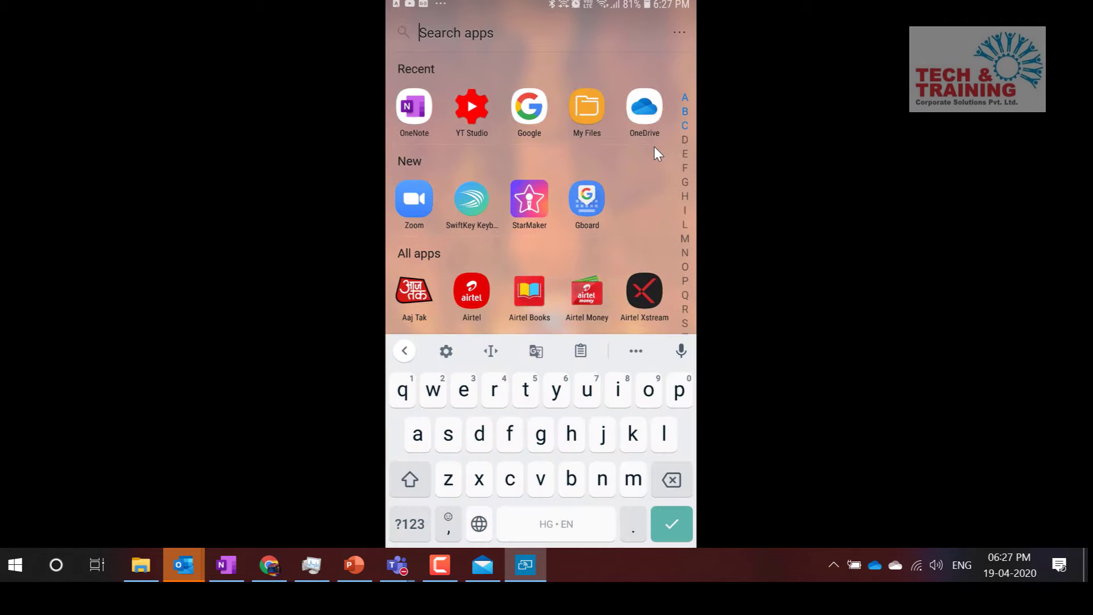
Search 'off' in the phone's app drawer and launch Office Lens
{"action": "type", "text": "off"}
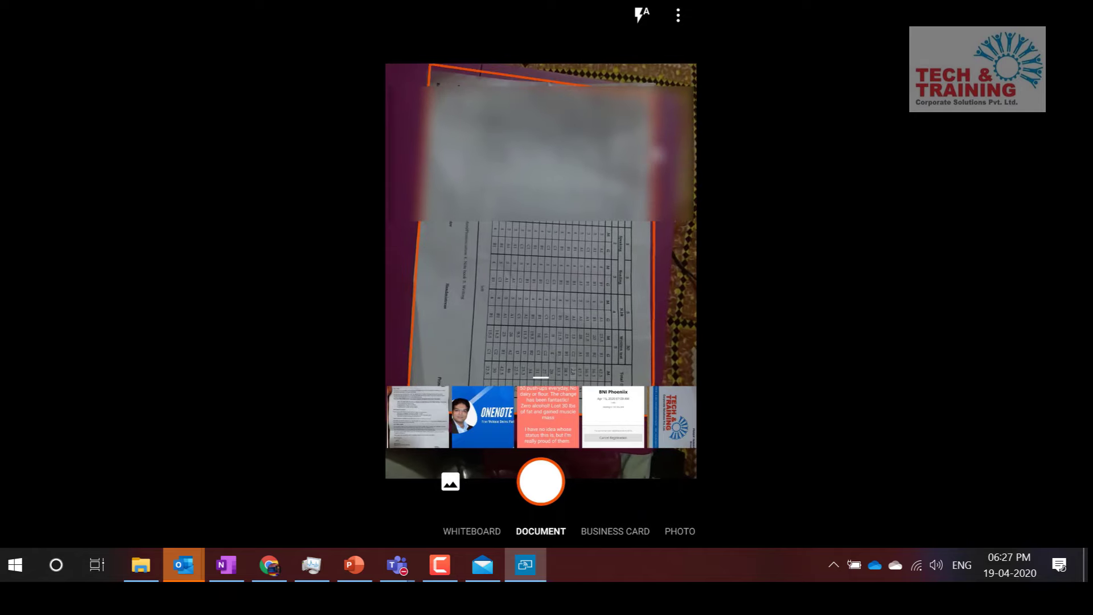
Capture the printed table page and apply a different scan filter
{"action": "left_click", "coordinate": [541, 481]}
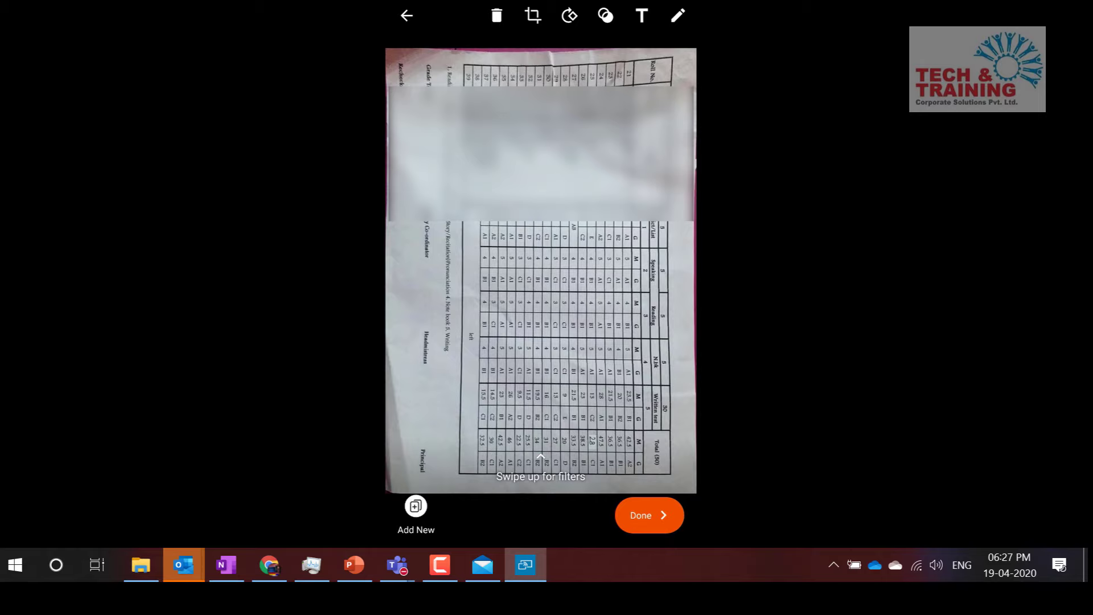
{"action": "key", "text": "alt+Tab"}
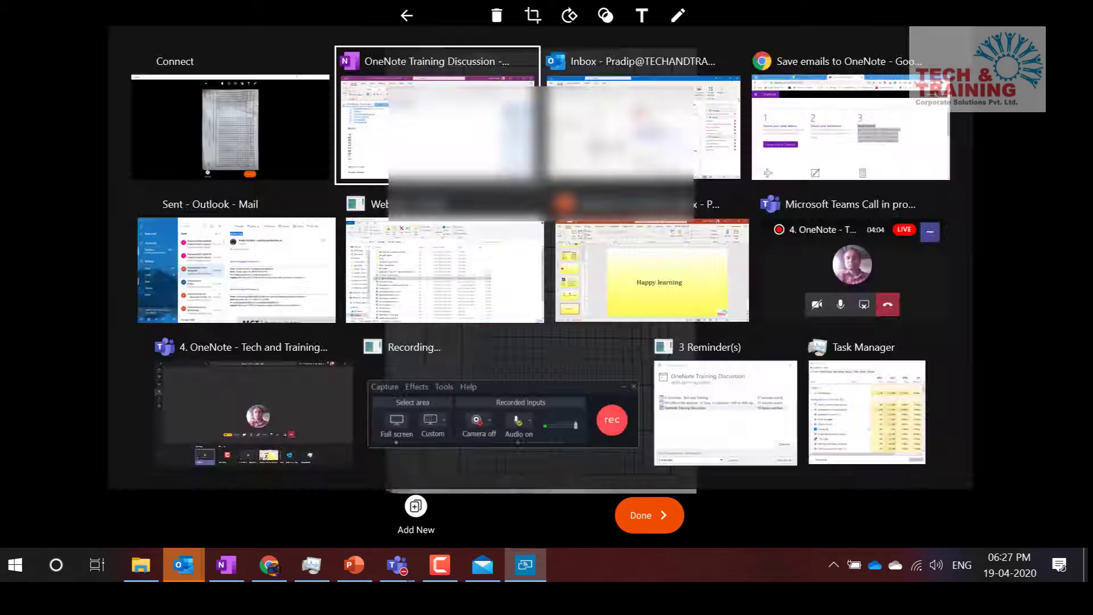
{"action": "key", "text": "alt+Tab"}
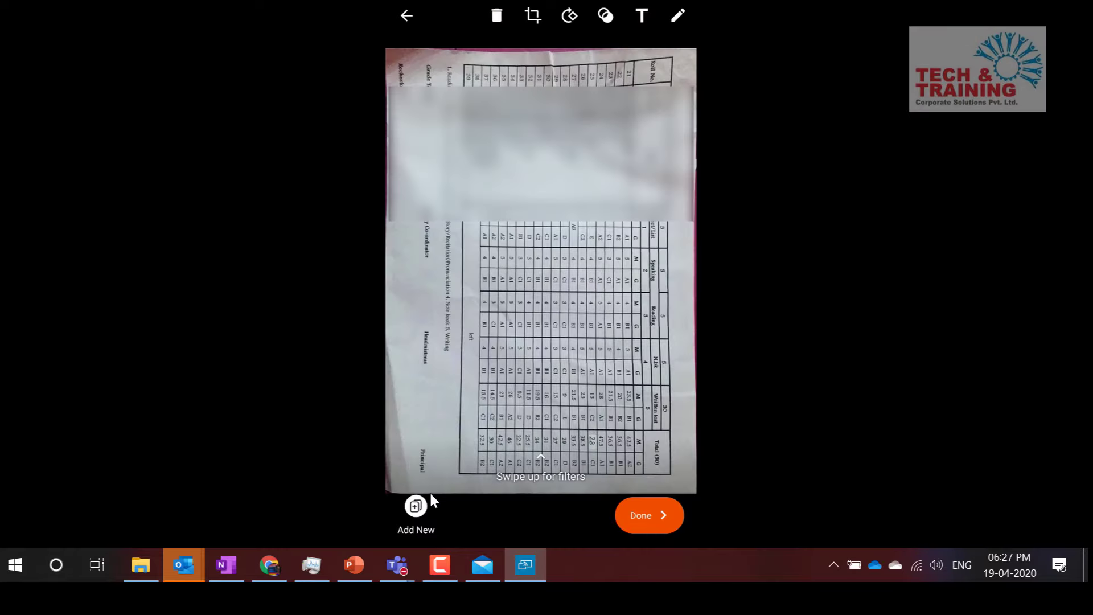
{"action": "left_click", "coordinate": [605, 18]}
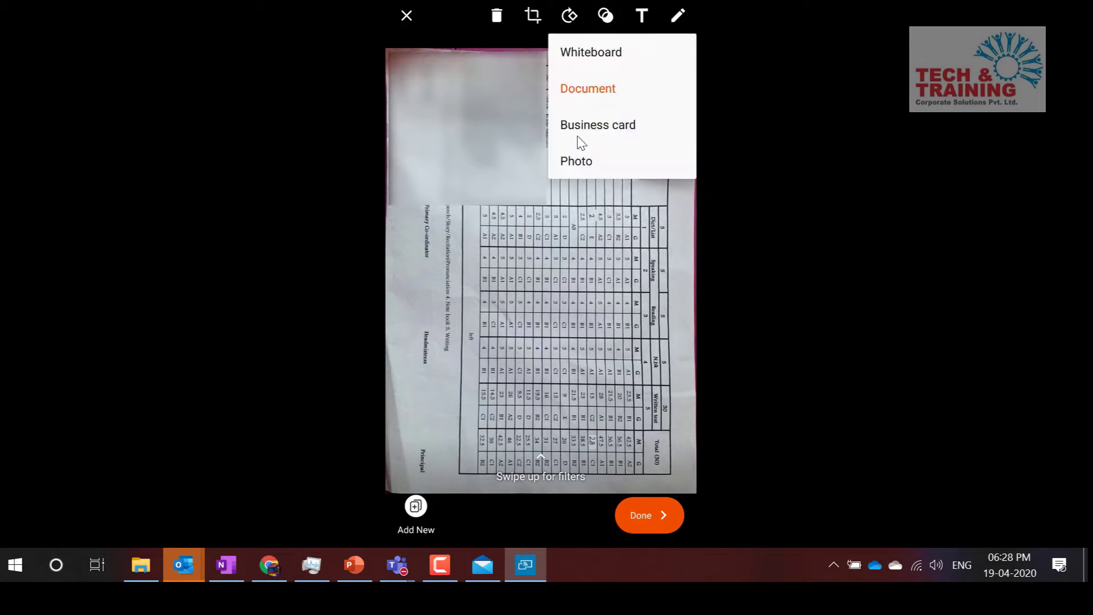
{"action": "left_click", "coordinate": [639, 52]}
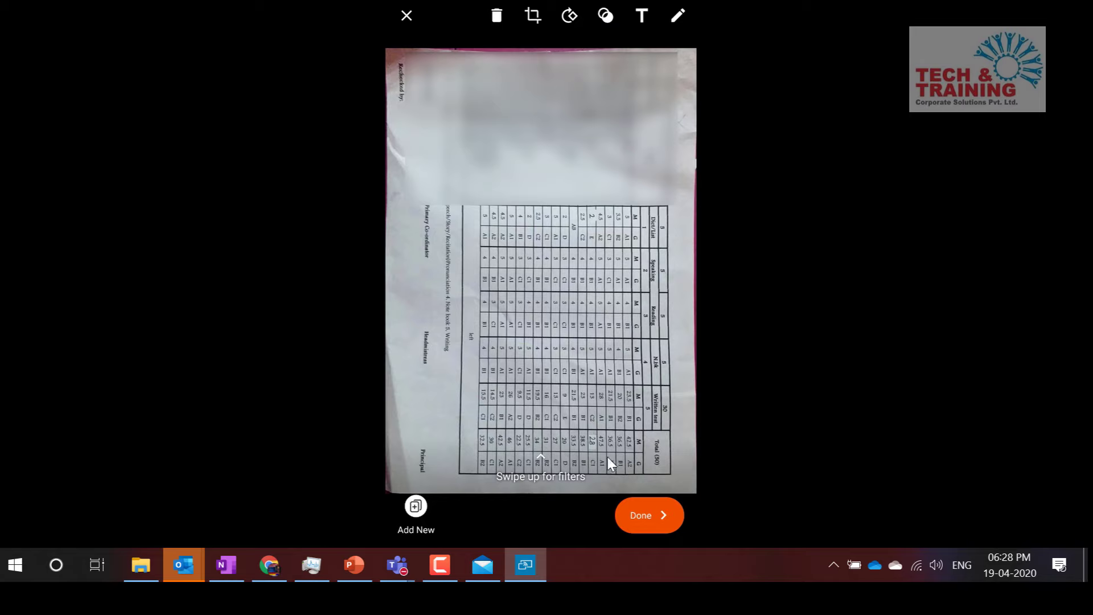
Save the scan to OneNote only, with Gallery and PDF unchecked
{"action": "left_click", "coordinate": [652, 514]}
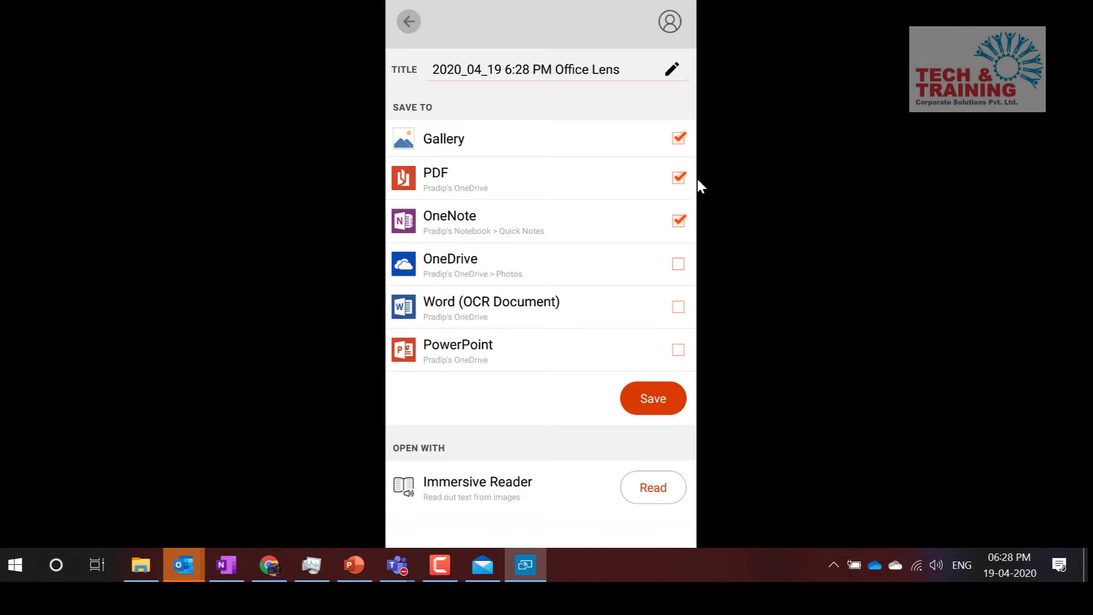
{"action": "left_click", "coordinate": [683, 142]}
{"action": "left_click", "coordinate": [647, 396]}
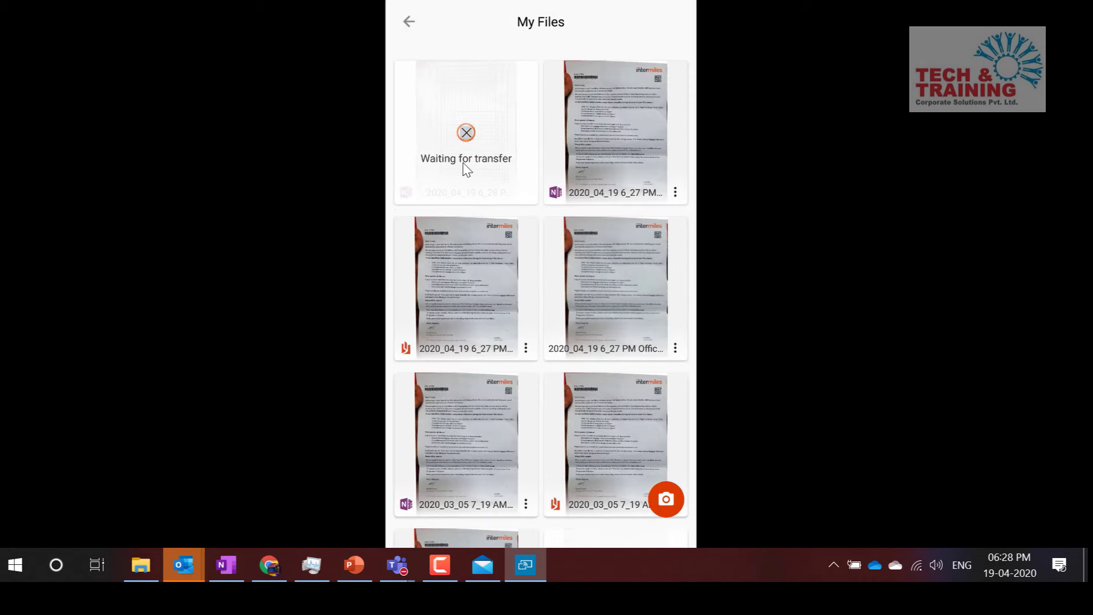
Open Quick Notes in the Personal (Web) notebook and scroll its page list for the scan
{"action": "left_click", "coordinate": [231, 560]}
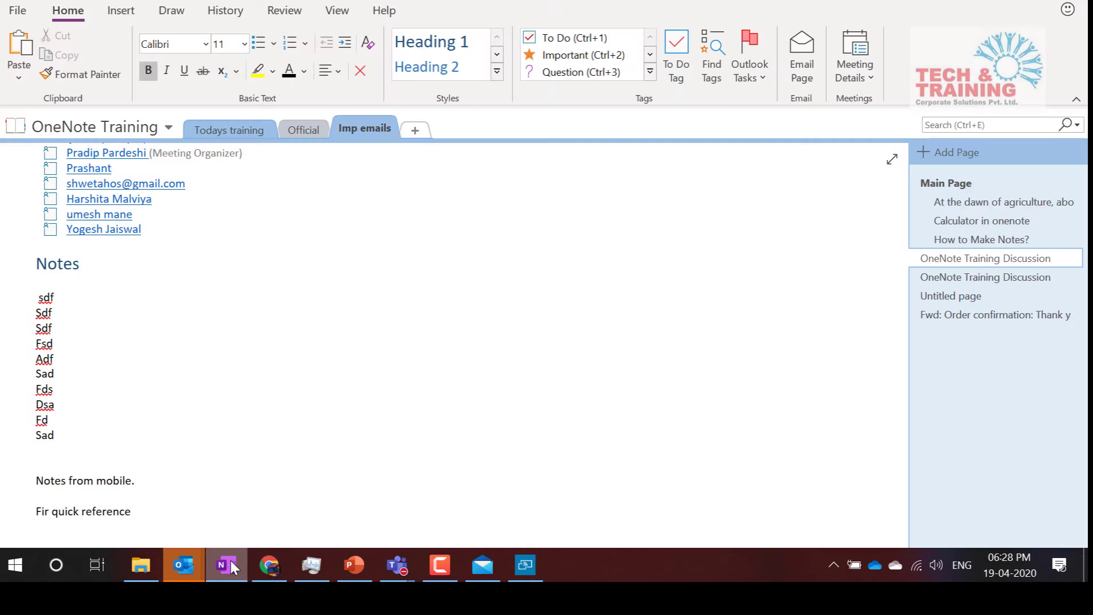
{"action": "left_click", "coordinate": [137, 130]}
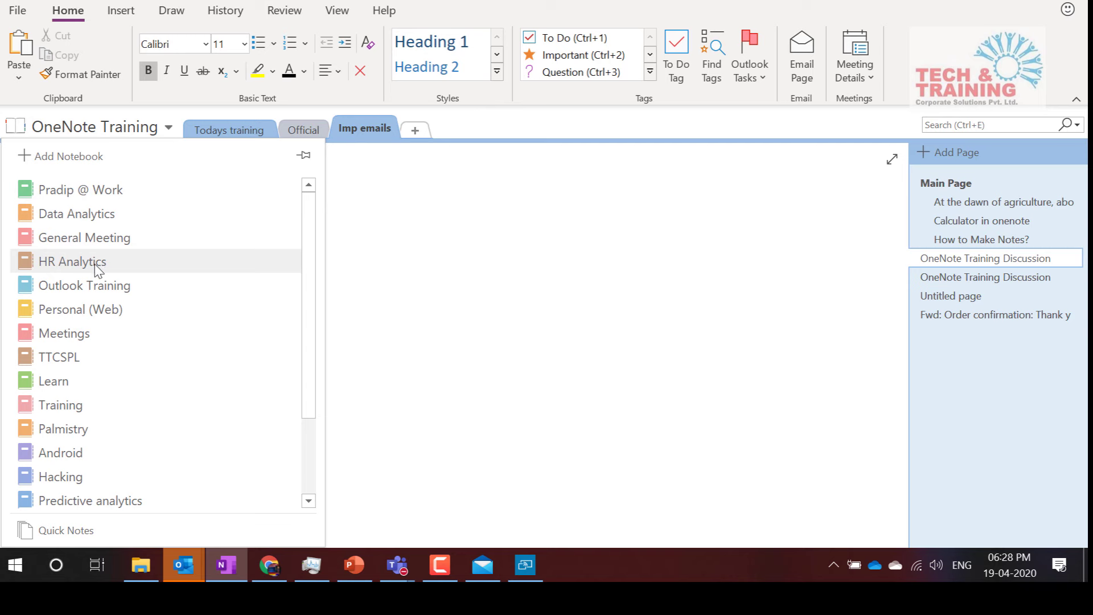
{"action": "left_click", "coordinate": [104, 310]}
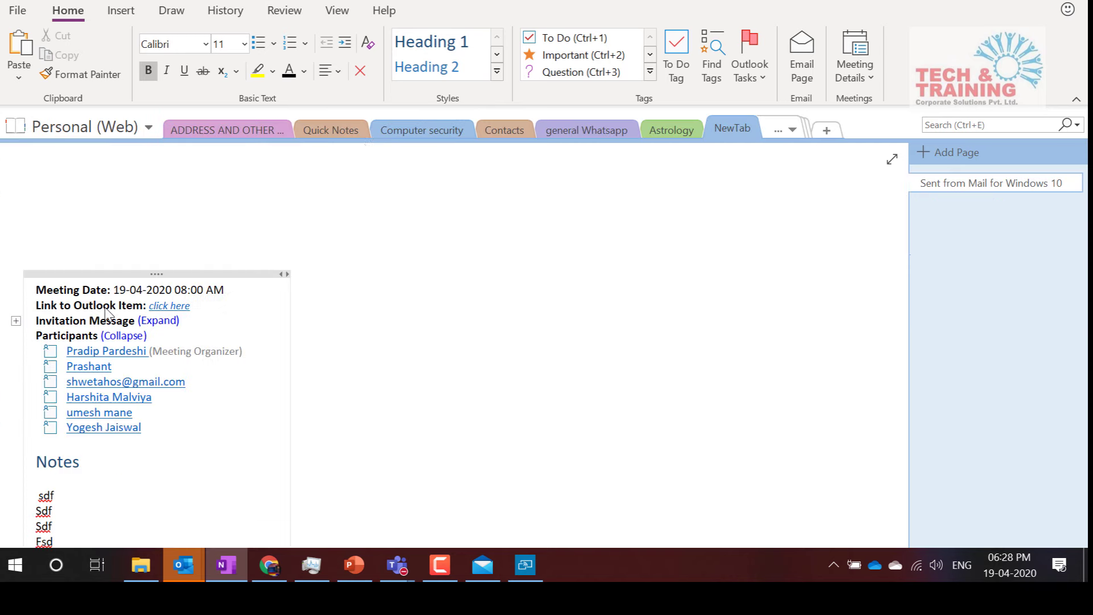
{"action": "left_click", "coordinate": [346, 126]}
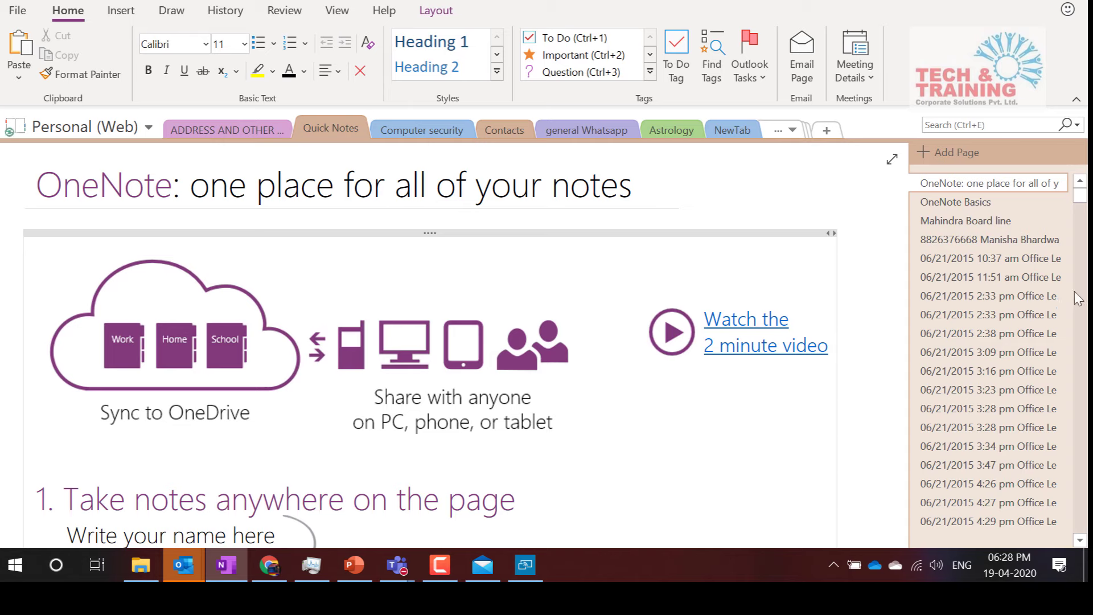
{"action": "left_click_drag", "start_coordinate": [1080, 196], "coordinate": [1080, 523]}
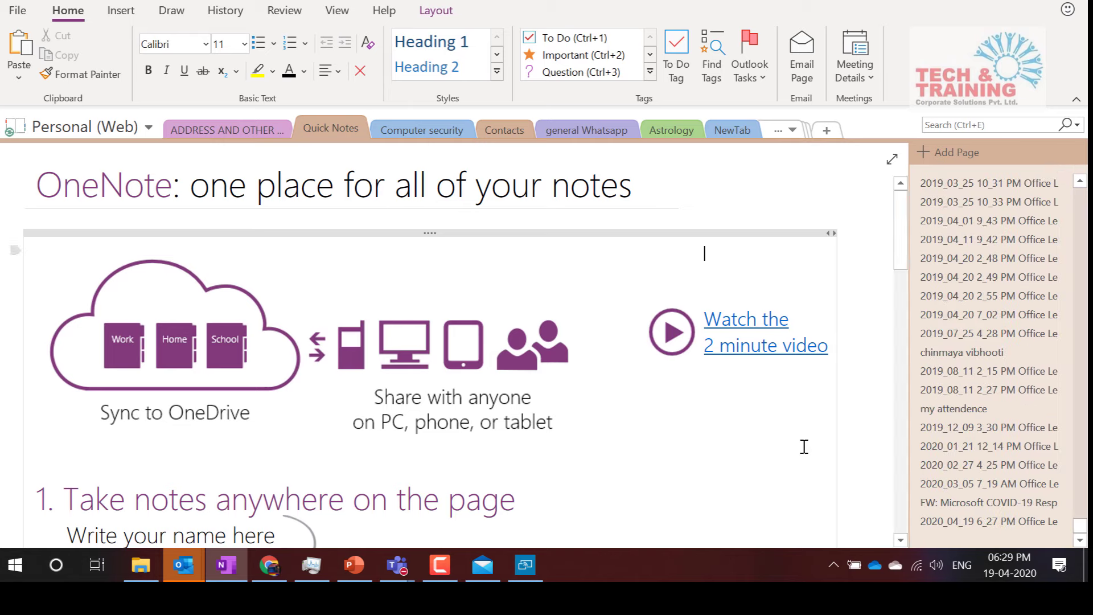
{"action": "left_click", "coordinate": [525, 567]}
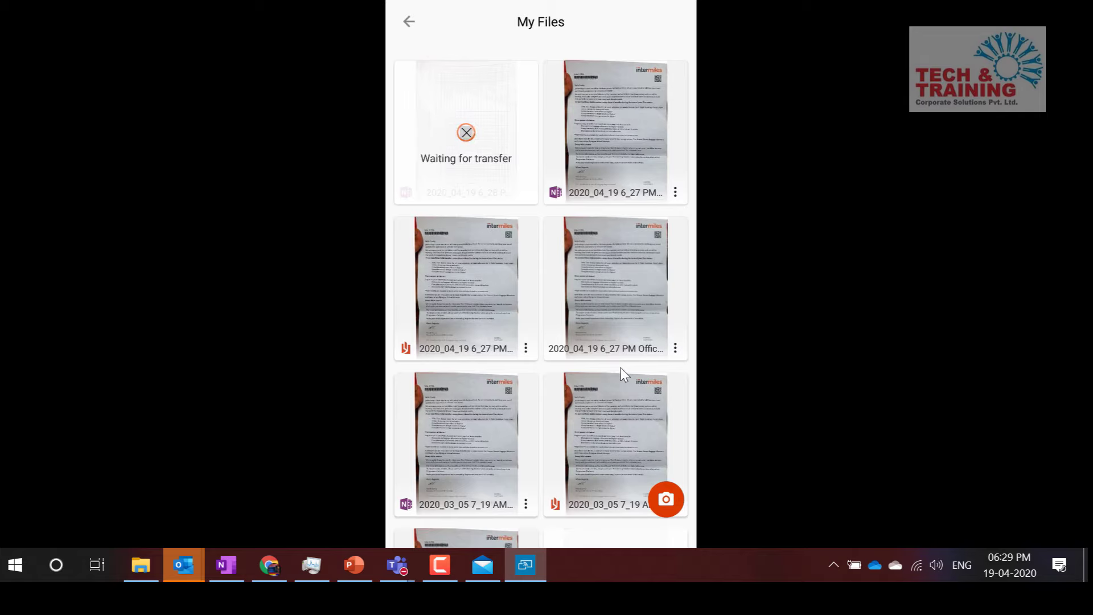
Scroll My Files until the 2020_04_19 6_28 PM scan shows the OneNote icon
{"action": "scroll", "coordinate": [621, 367], "scroll_direction": "down", "scroll_amount": 6}
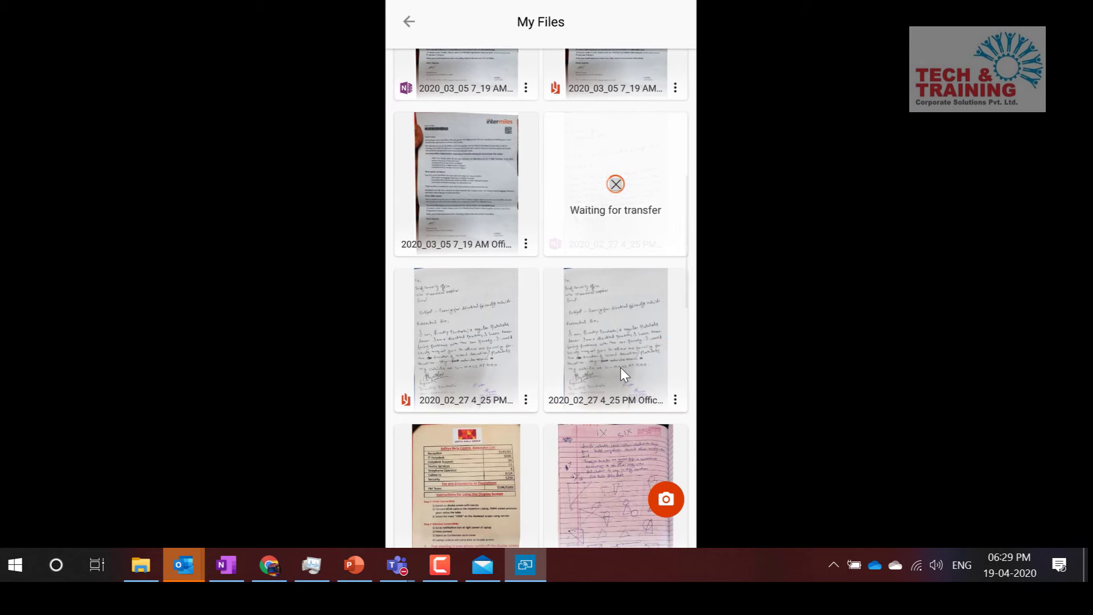
{"action": "scroll", "coordinate": [621, 368], "scroll_direction": "down", "scroll_amount": 1}
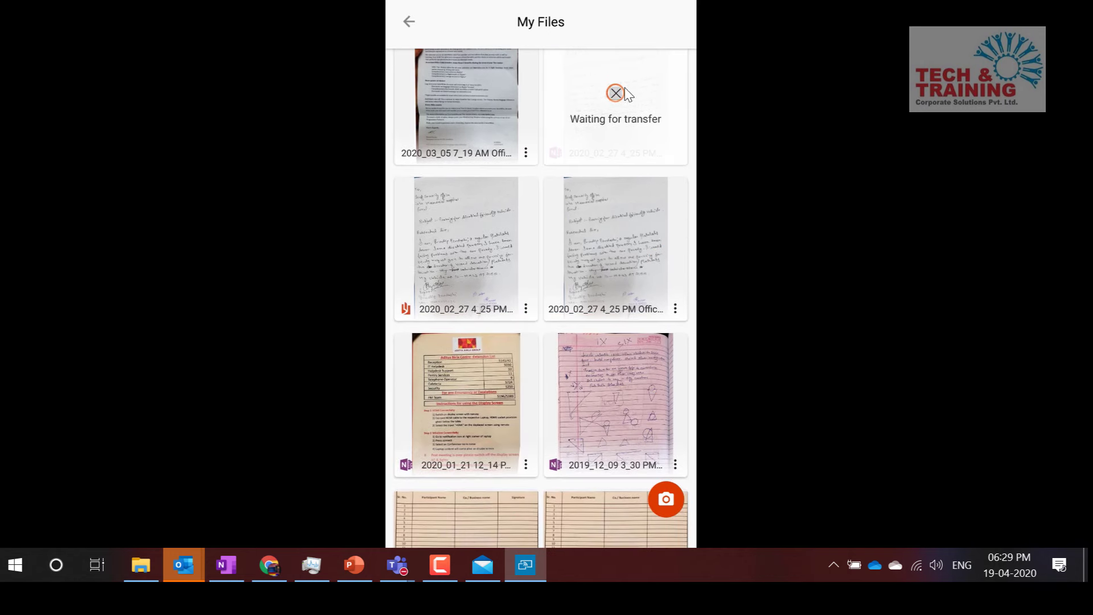
{"action": "scroll", "coordinate": [633, 175], "scroll_direction": "down", "scroll_amount": 6}
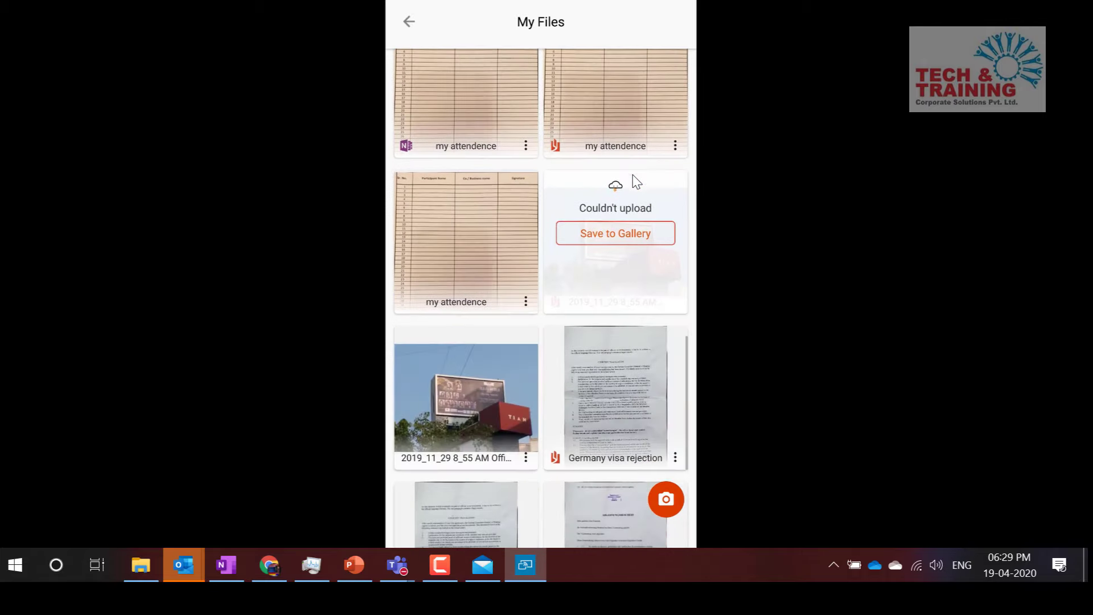
{"action": "scroll", "coordinate": [634, 177], "scroll_direction": "down", "scroll_amount": 3}
{"action": "scroll", "coordinate": [634, 177], "scroll_direction": "down", "scroll_amount": 6}
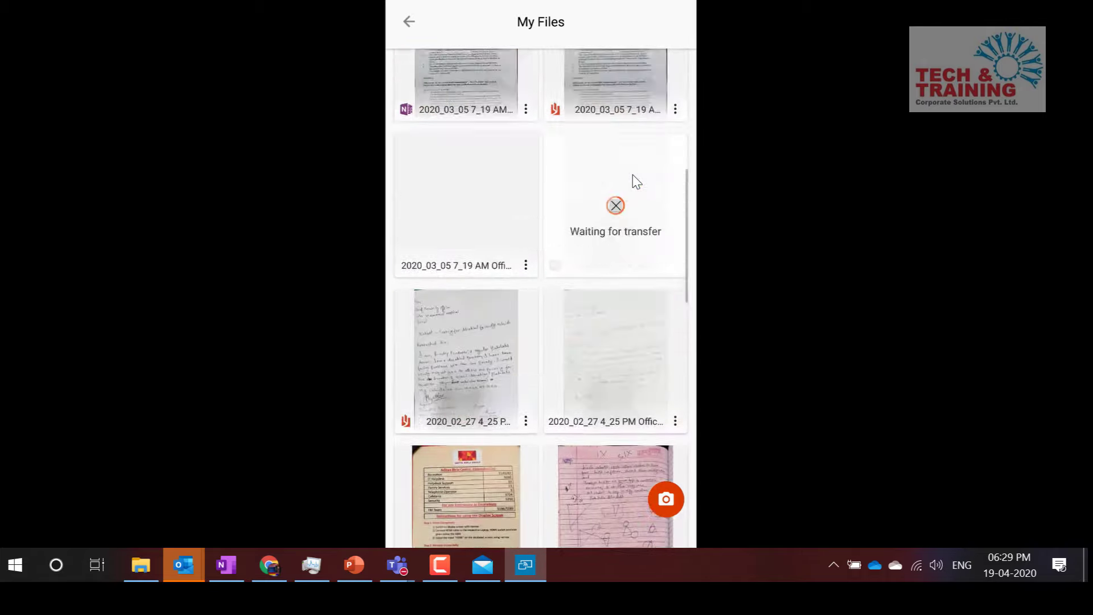
{"action": "scroll", "coordinate": [633, 175], "scroll_direction": "up", "scroll_amount": 6}
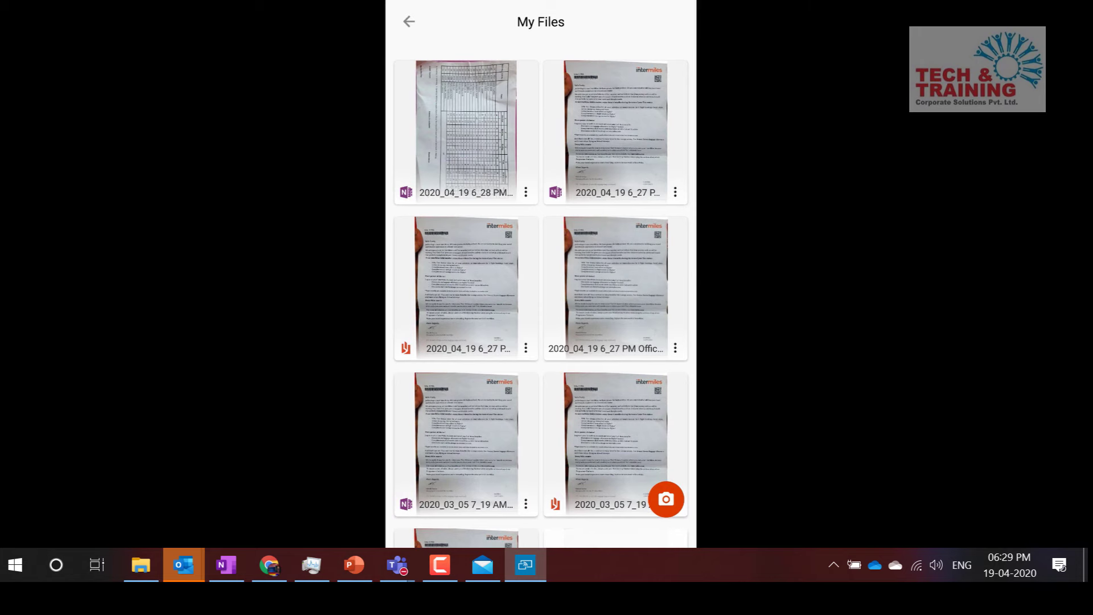
{"action": "left_click", "coordinate": [226, 565]}
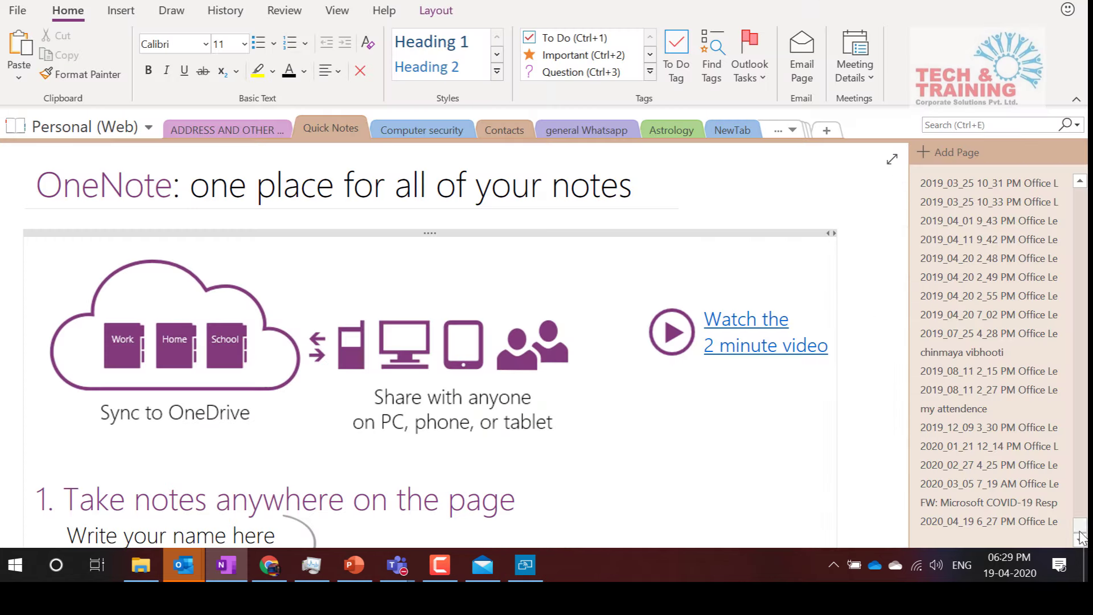
Open the new 6_28 PM scan page and copy the text recognised in its picture
{"action": "left_click", "coordinate": [1080, 539]}
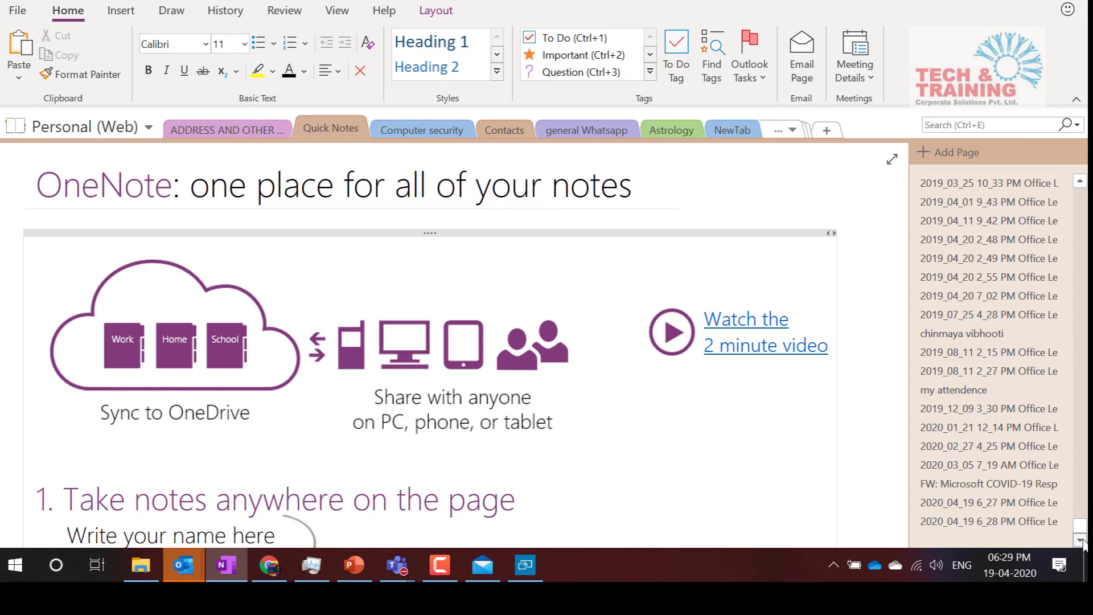
{"action": "left_click", "coordinate": [948, 522]}
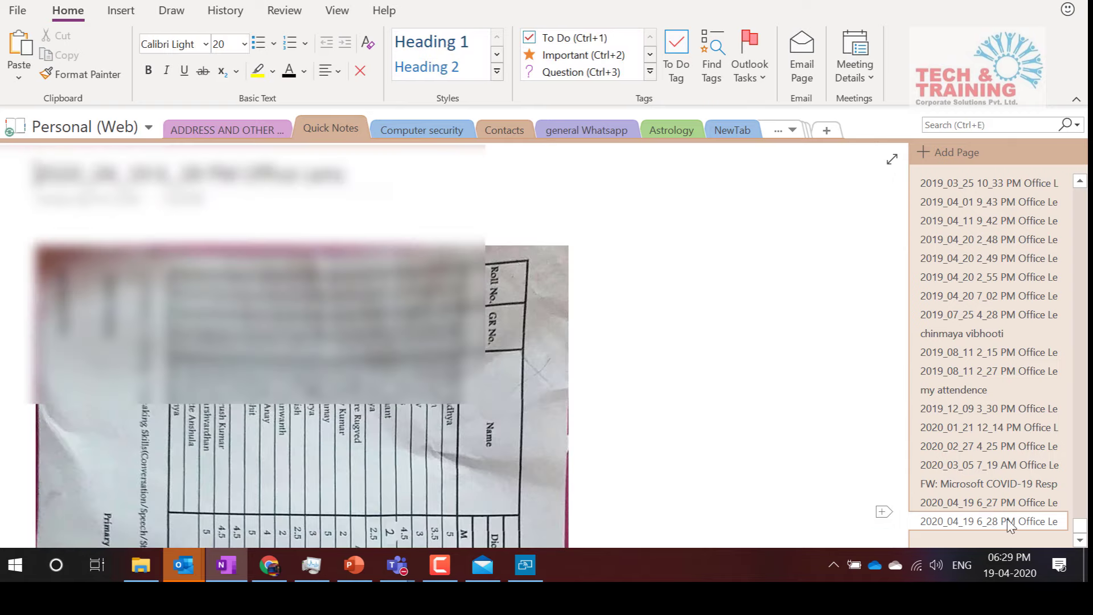
{"action": "scroll", "coordinate": [620, 421], "scroll_direction": "down", "scroll_amount": 3}
{"action": "scroll", "coordinate": [623, 423], "scroll_direction": "down", "scroll_amount": 2}
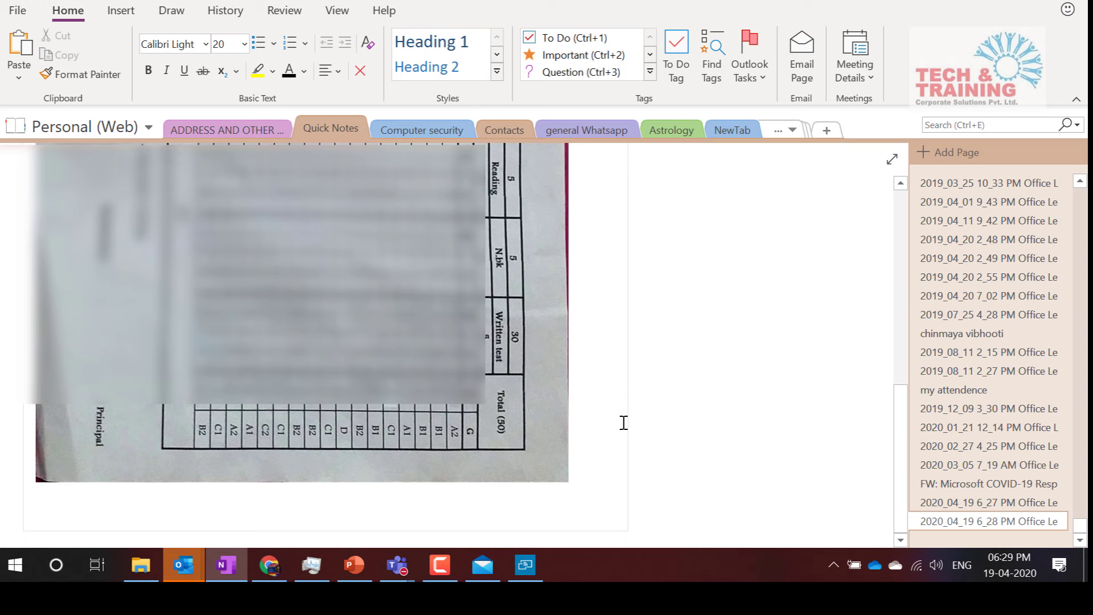
{"action": "scroll", "coordinate": [624, 423], "scroll_direction": "up", "scroll_amount": 5}
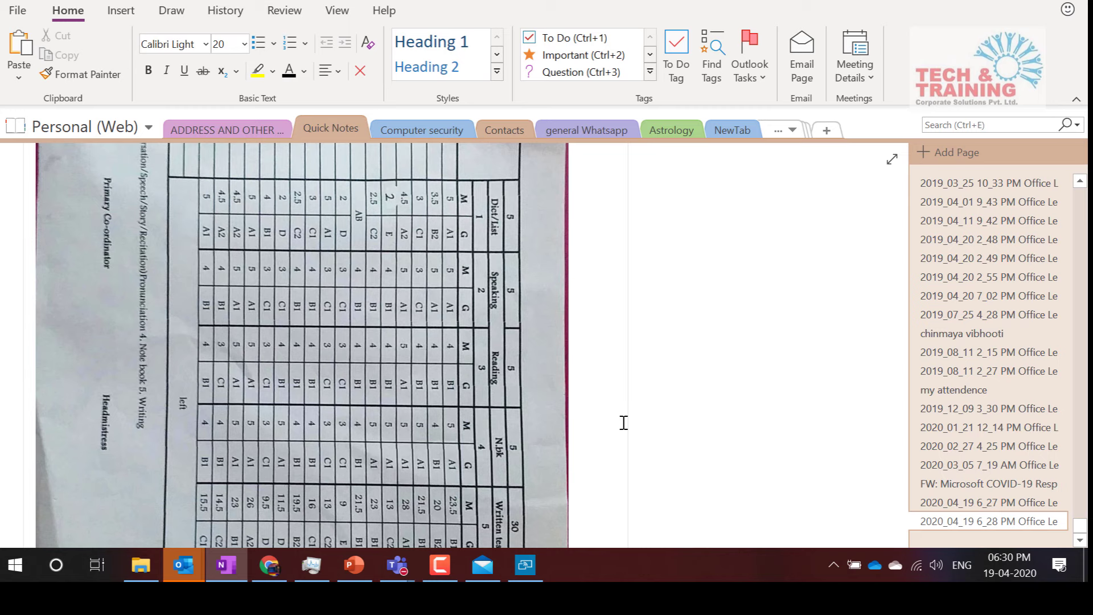
{"action": "right_click", "coordinate": [312, 263]}
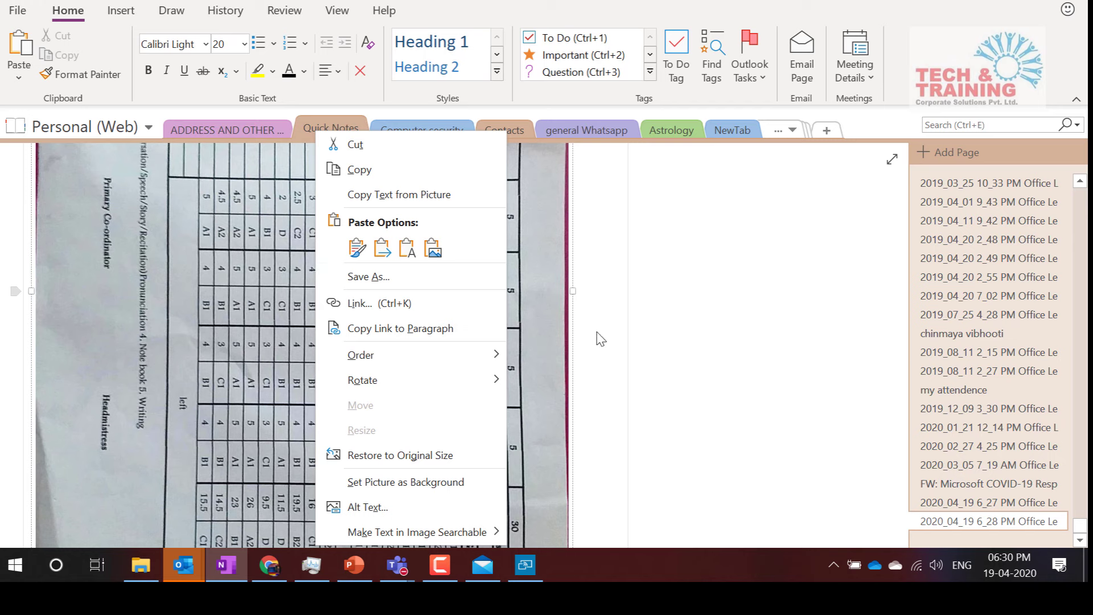
{"action": "left_click", "coordinate": [412, 199]}
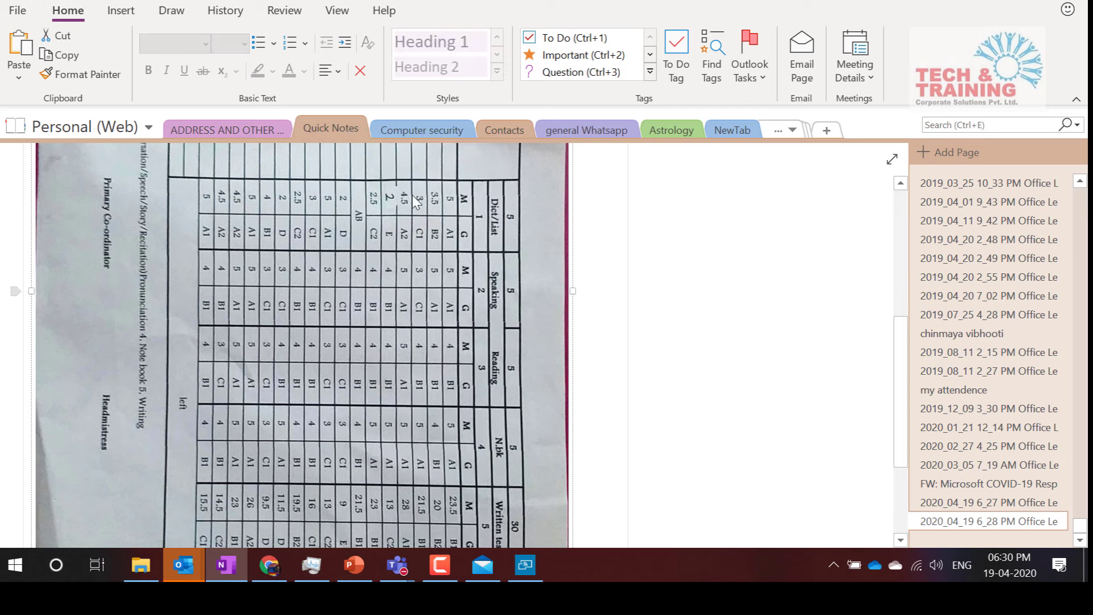
Paste the copied table text onto the empty page area and review it
{"action": "right_click", "coordinate": [657, 231]}
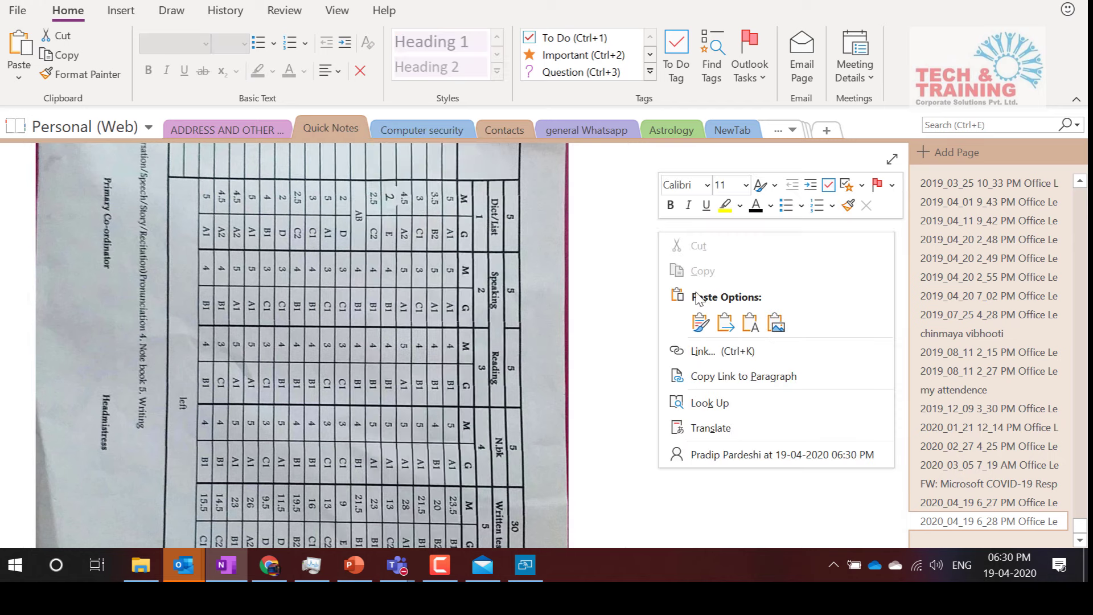
{"action": "left_click", "coordinate": [699, 322]}
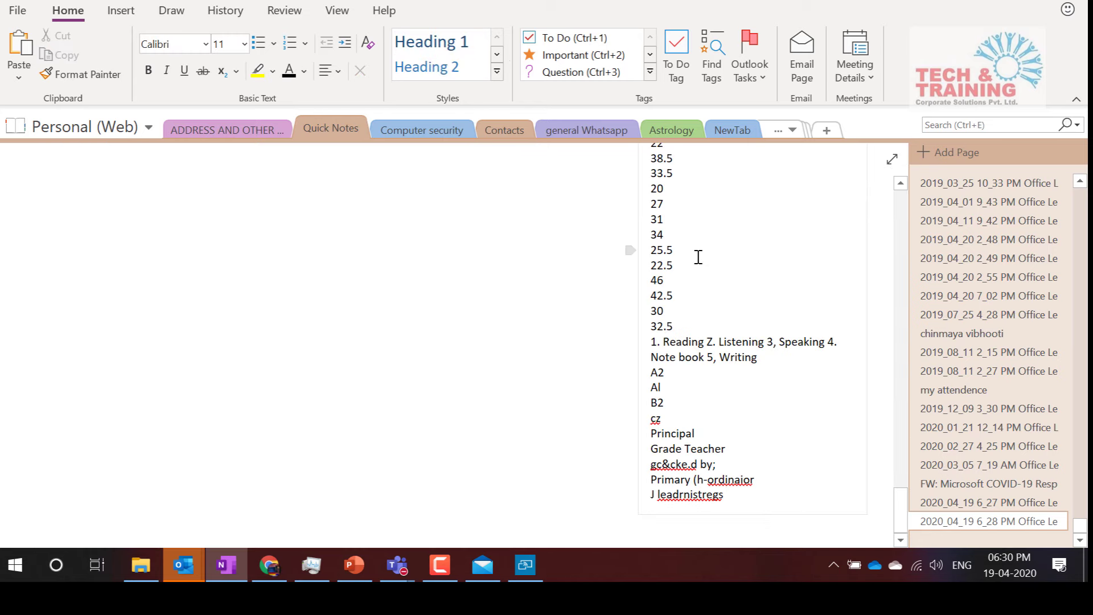
{"action": "scroll", "coordinate": [698, 257], "scroll_direction": "up", "scroll_amount": 5}
{"action": "scroll", "coordinate": [698, 255], "scroll_direction": "up", "scroll_amount": 10}
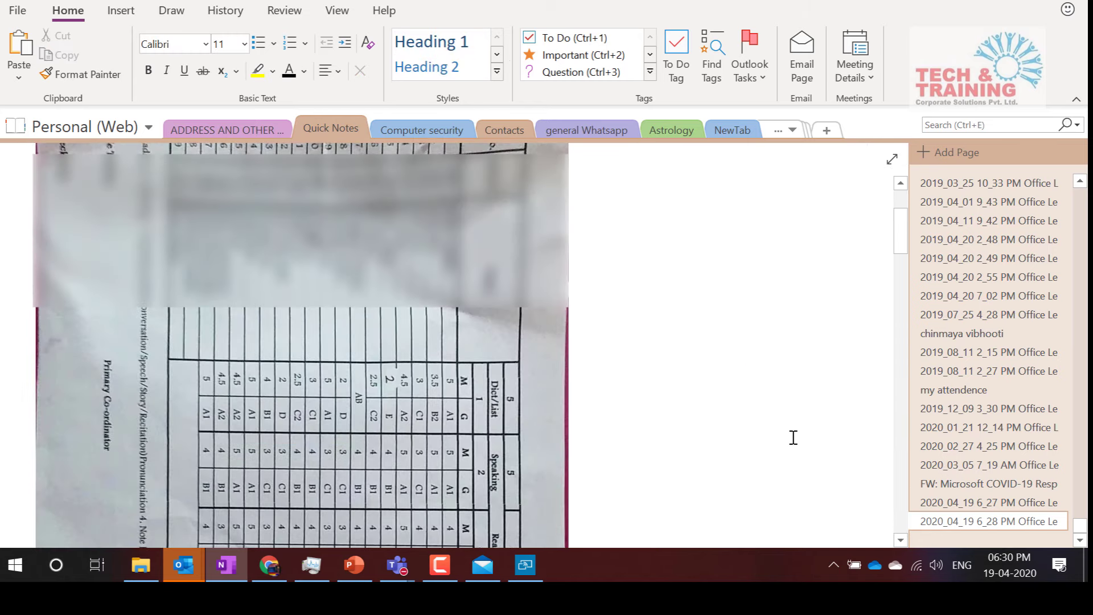
{"action": "scroll", "coordinate": [792, 439], "scroll_direction": "down", "scroll_amount": 8}
{"action": "scroll", "coordinate": [793, 437], "scroll_direction": "up", "scroll_amount": 10}
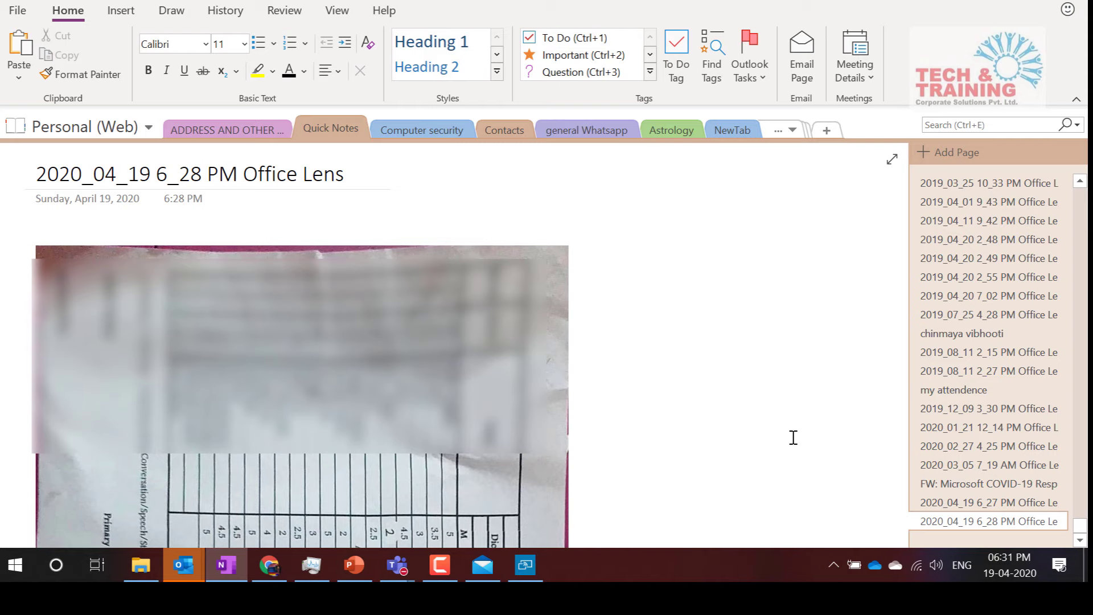
{"action": "scroll", "coordinate": [793, 437], "scroll_direction": "down", "scroll_amount": 10}
{"action": "scroll", "coordinate": [793, 437], "scroll_direction": "up", "scroll_amount": 10}
{"action": "scroll", "coordinate": [793, 437], "scroll_direction": "down", "scroll_amount": 10}
{"action": "scroll", "coordinate": [793, 437], "scroll_direction": "down", "scroll_amount": 5}
{"action": "scroll", "coordinate": [793, 438], "scroll_direction": "up", "scroll_amount": 15}
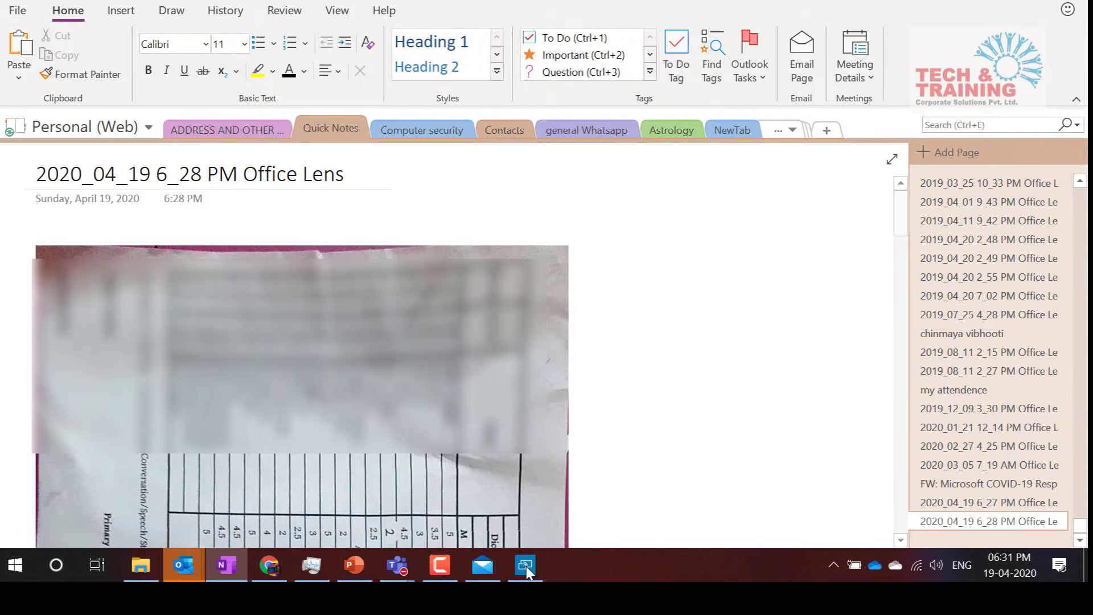
{"action": "left_click", "coordinate": [269, 567]}
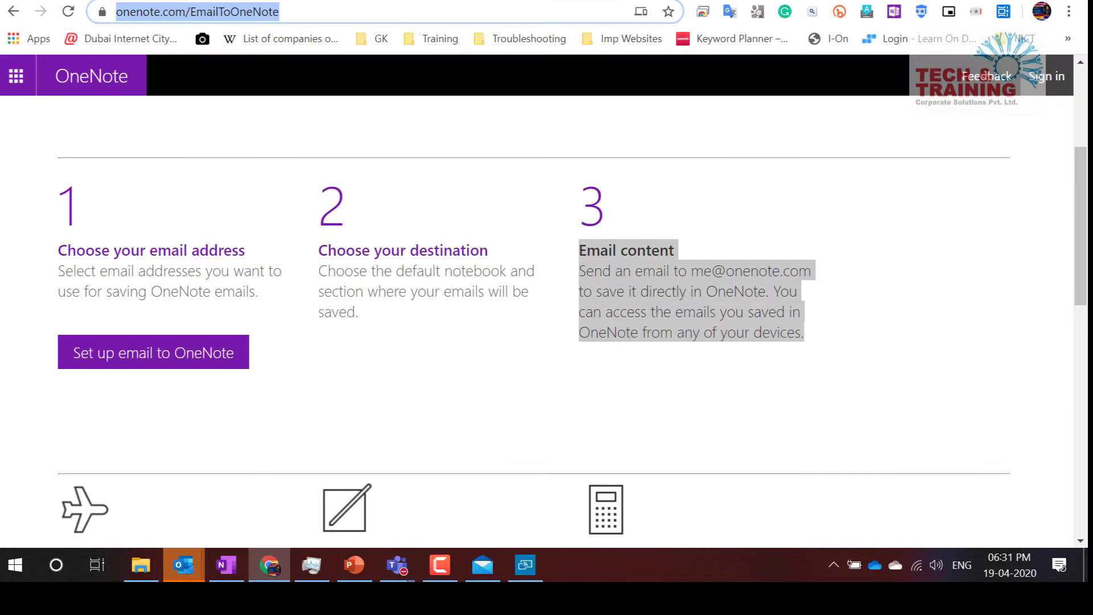
Go to portal.office.com and open the 15 Day Webinar Notebook in OneNote for the web
{"action": "key", "text": "ctrl+t"}
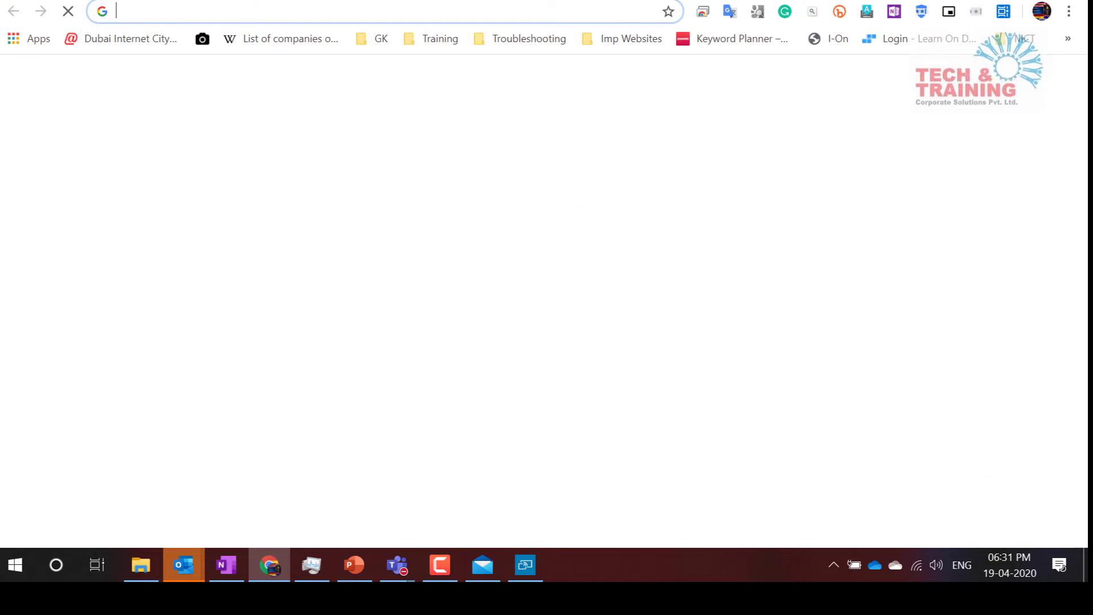
{"action": "type", "text": "por"}
{"action": "key", "text": "Return"}
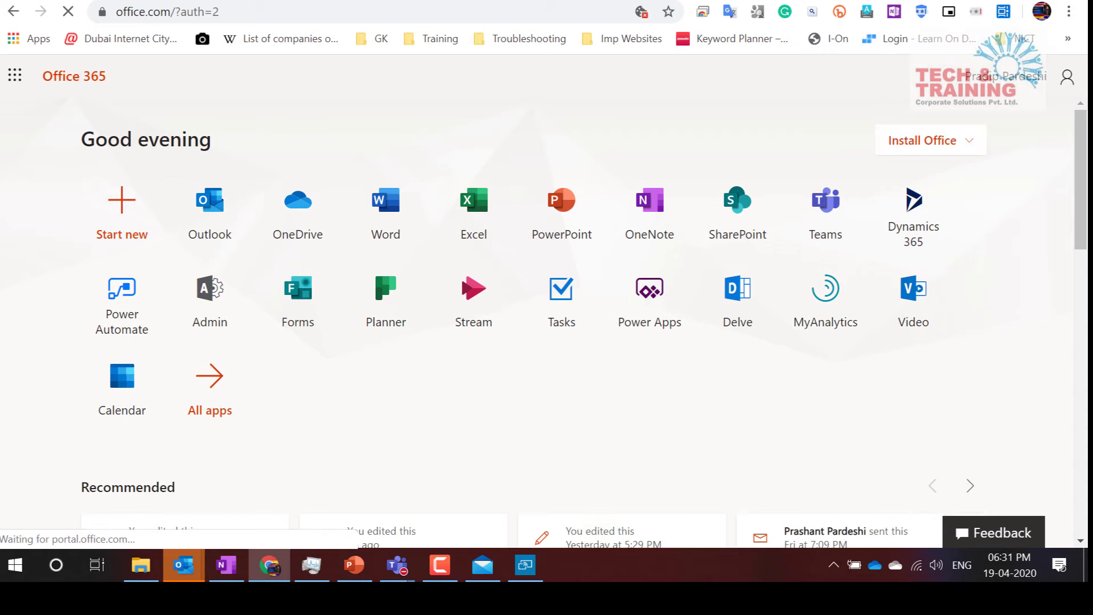
{"action": "left_click", "coordinate": [649, 212]}
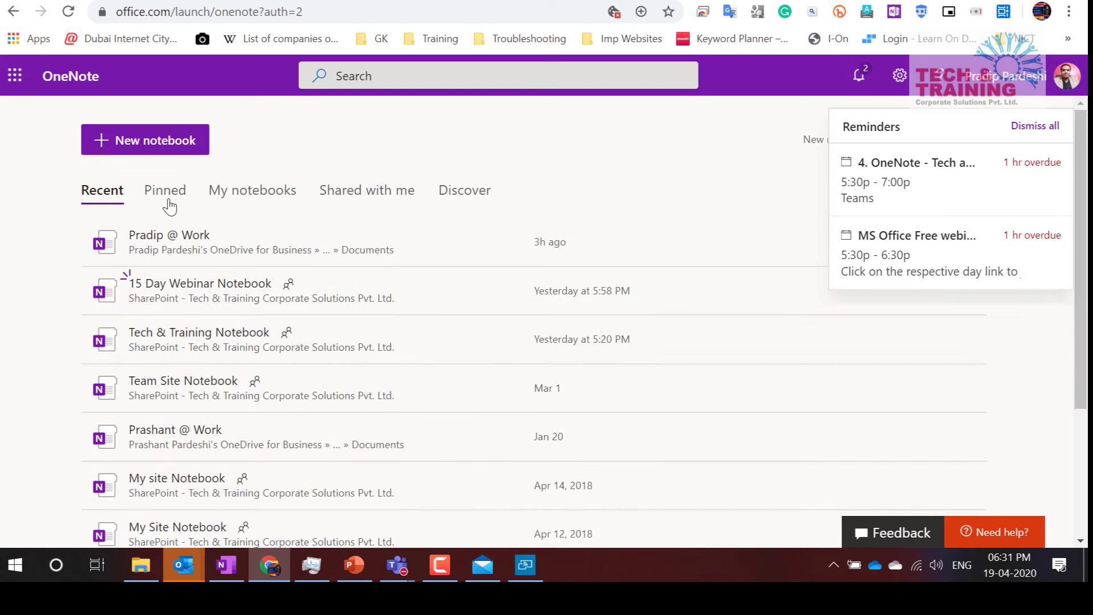
{"action": "scroll", "coordinate": [317, 329], "scroll_direction": "down", "scroll_amount": 1}
{"action": "left_click", "coordinate": [251, 221]}
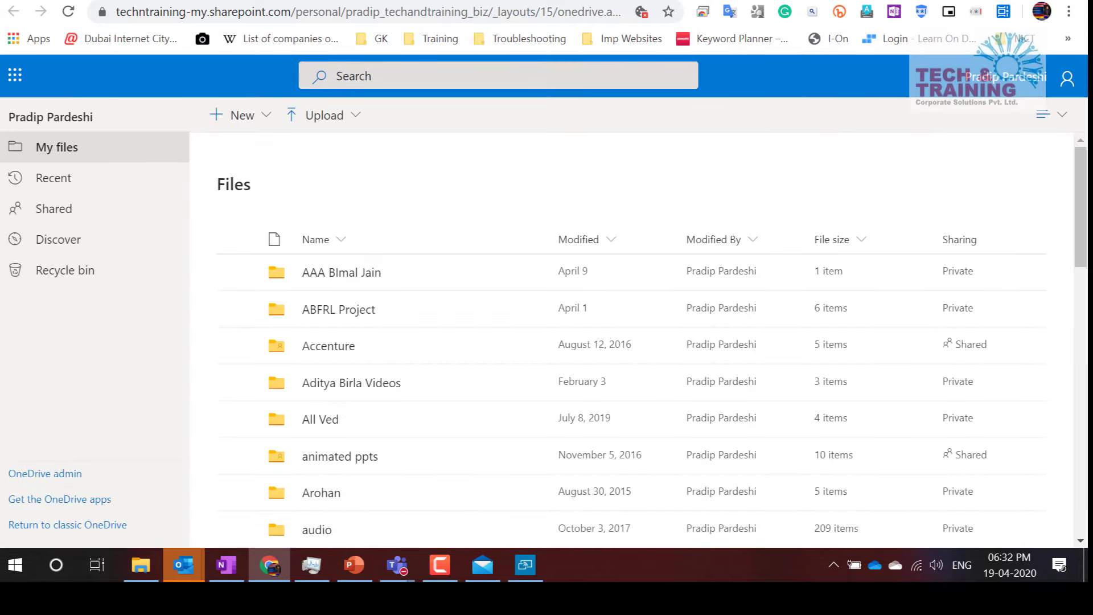
{"action": "key", "text": "alt+Left"}
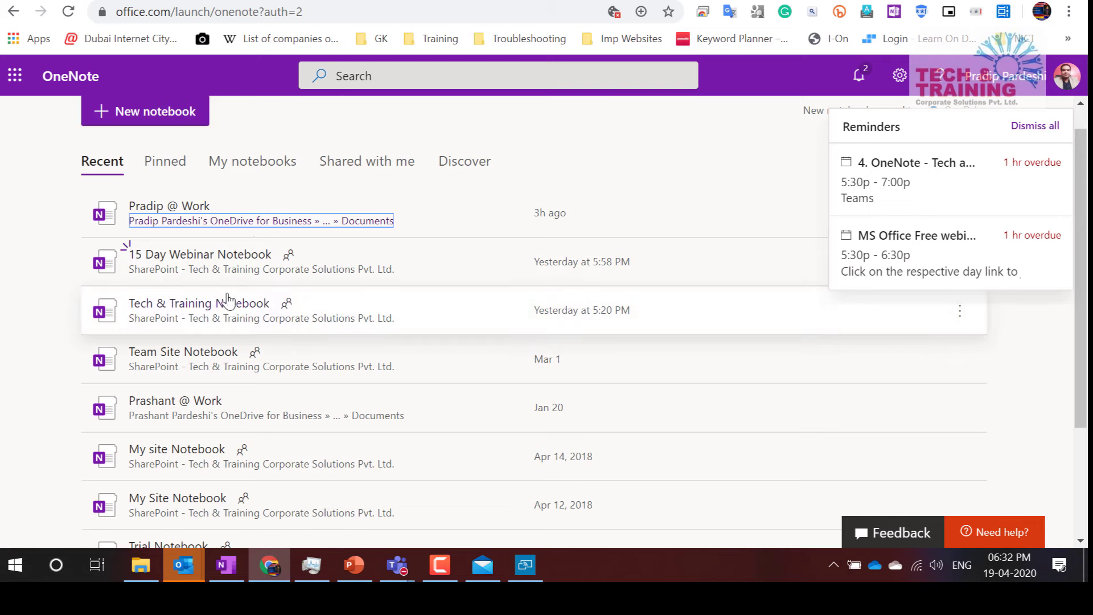
{"action": "left_click", "coordinate": [238, 262]}
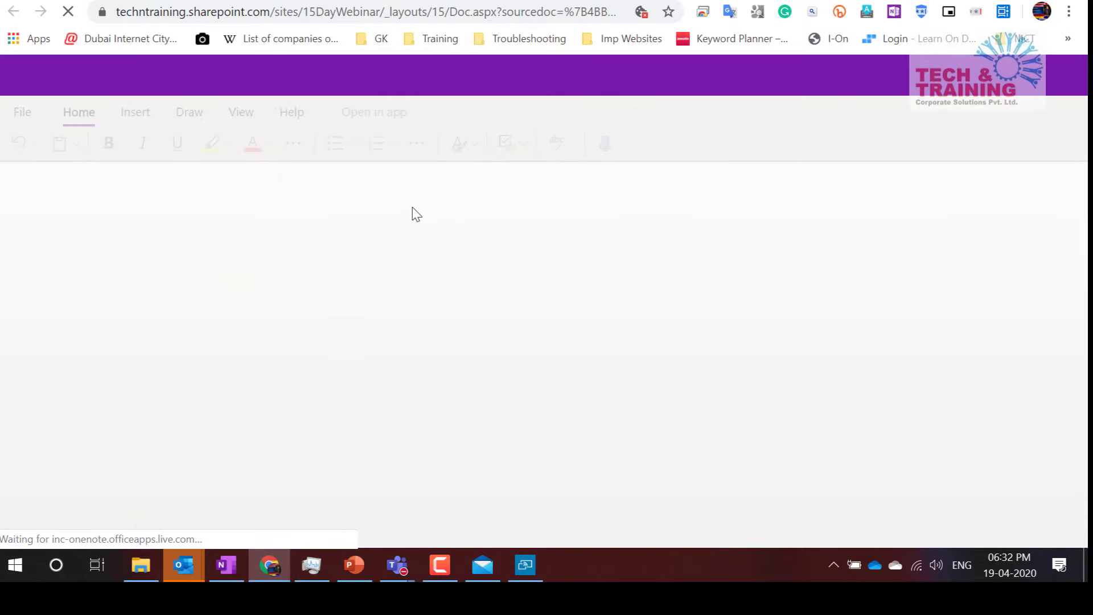
Create a new section named Trial in the notebook
{"action": "left_click", "coordinate": [457, 238]}
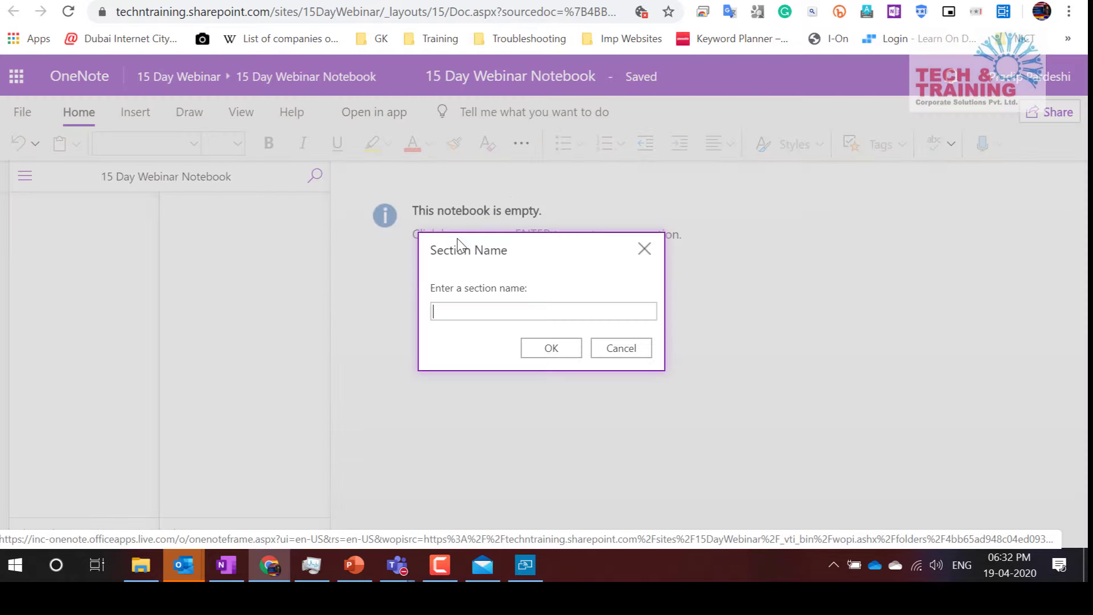
{"action": "left_click", "coordinate": [621, 349]}
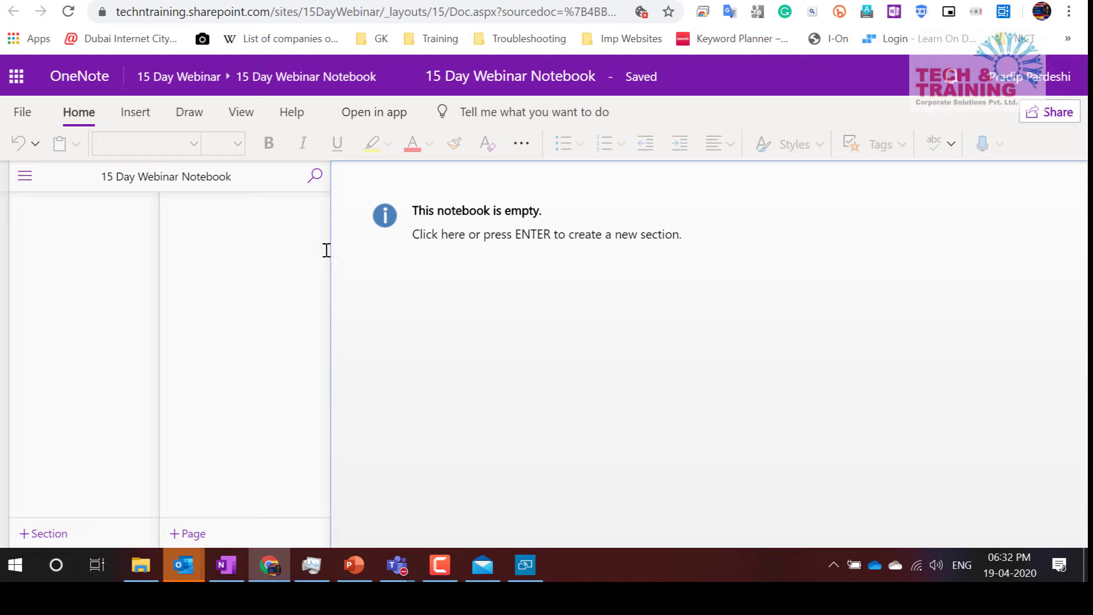
{"action": "left_click", "coordinate": [507, 234]}
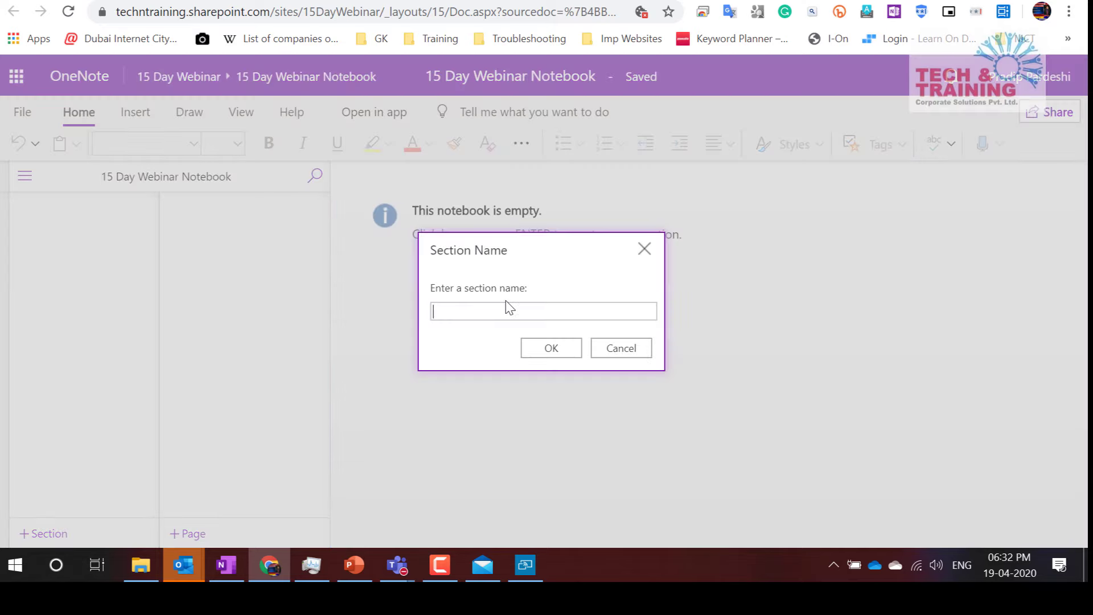
{"action": "type", "text": "Trial"}
{"action": "key", "text": "Return"}
Dictate a paragraph onto Trial's Untitled Page, allowing microphone access
{"action": "left_click", "coordinate": [540, 327]}
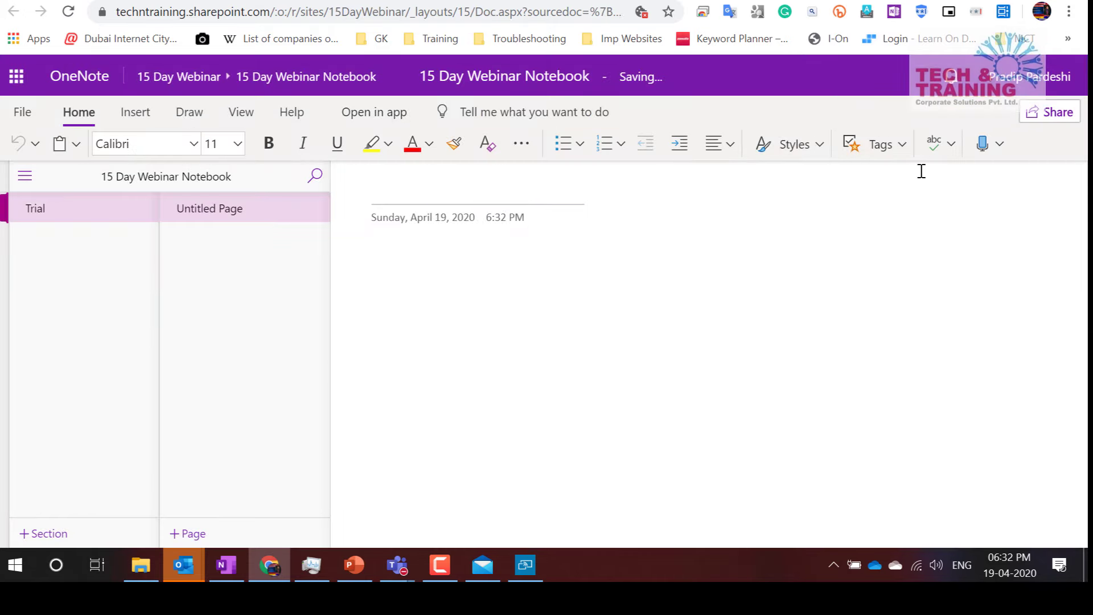
{"action": "left_click", "coordinate": [984, 145]}
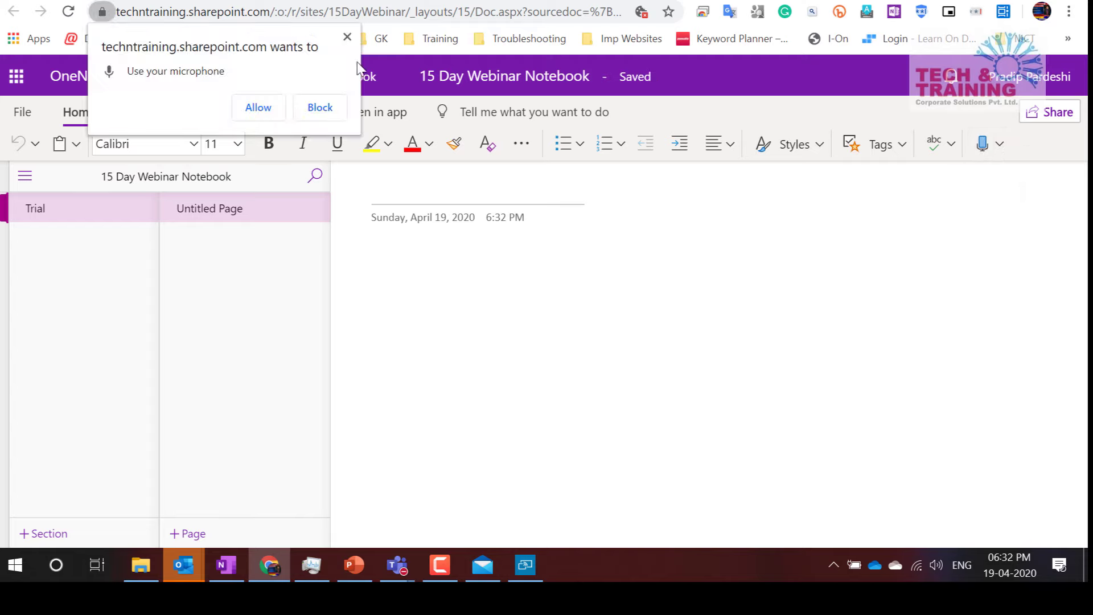
{"action": "left_click", "coordinate": [258, 107]}
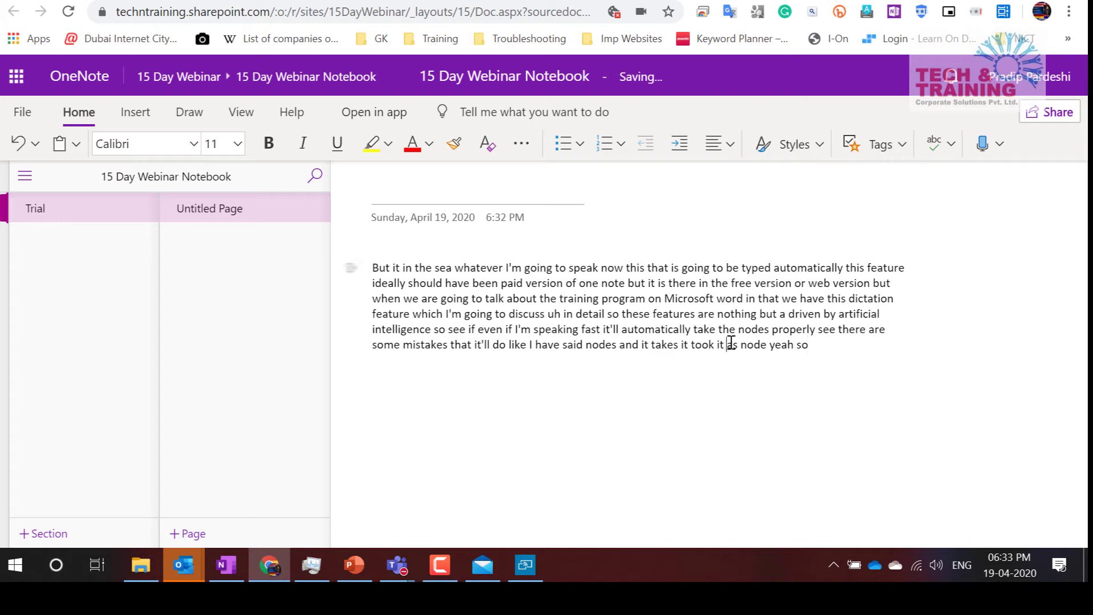
{"action": "left_click", "coordinate": [731, 343]}
Open Microsoft Stream from the All apps list in the Office 365 app launcher
{"action": "left_click", "coordinate": [283, 1]}
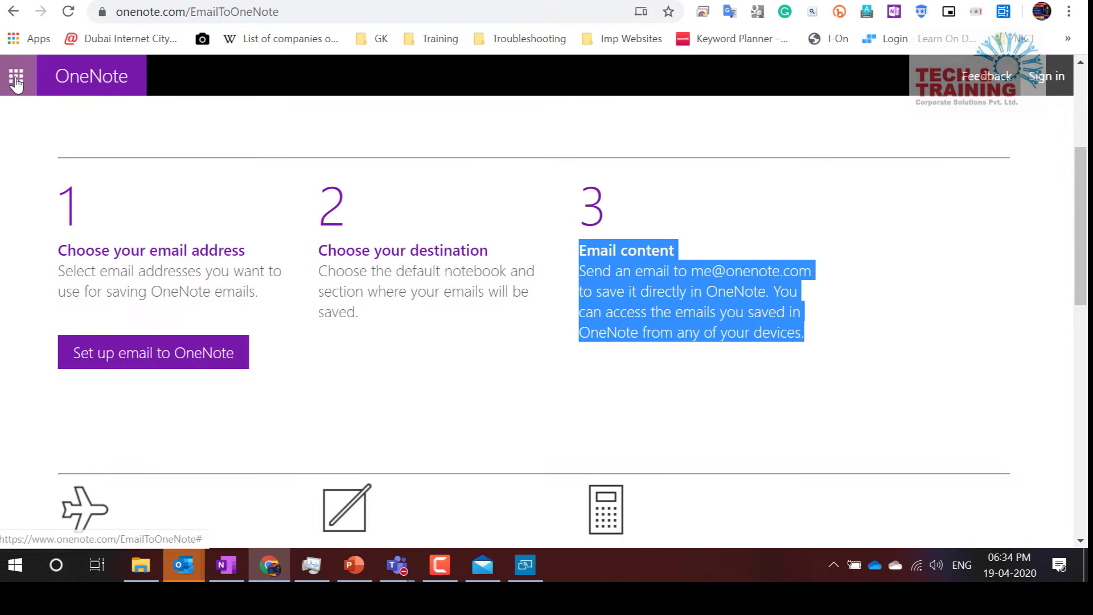
{"action": "left_click", "coordinate": [16, 76]}
{"action": "left_click", "coordinate": [645, 151]}
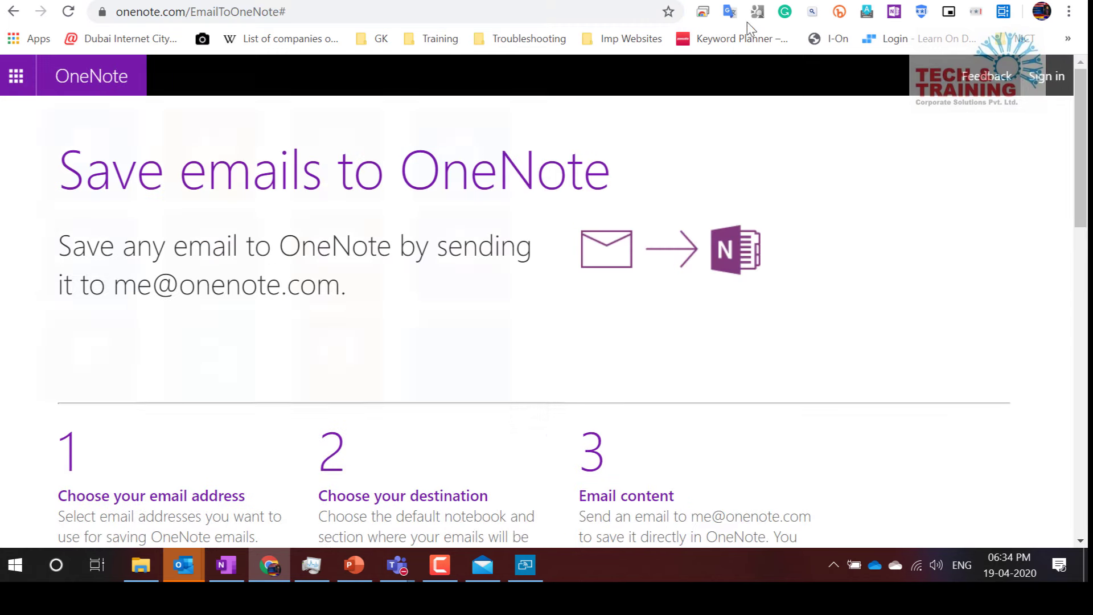
{"action": "left_click", "coordinate": [765, 1]}
{"action": "left_click", "coordinate": [12, 79]}
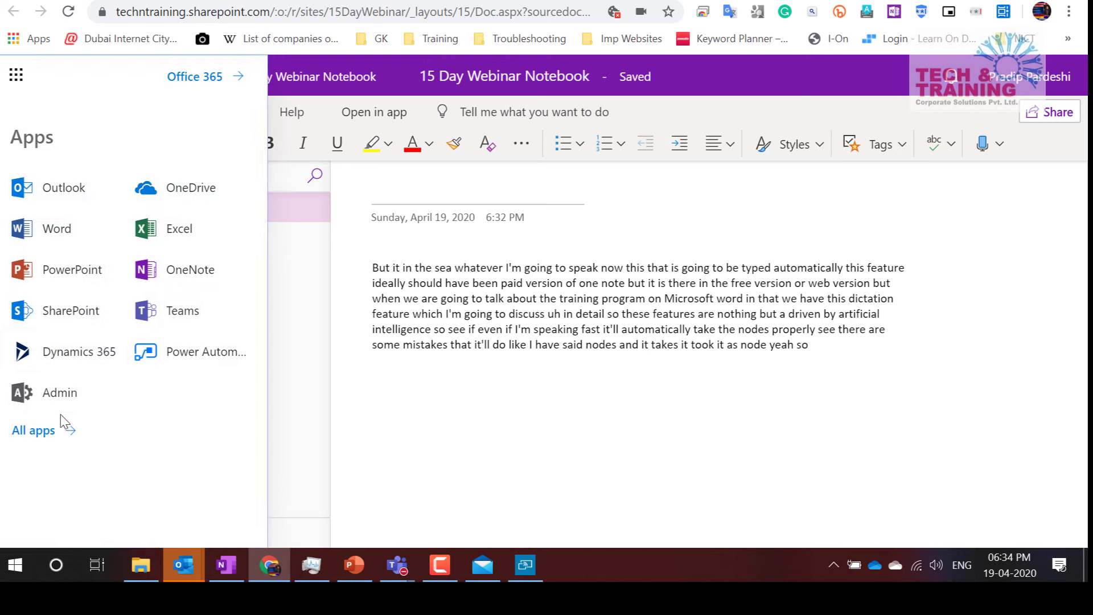
{"action": "left_click", "coordinate": [59, 427]}
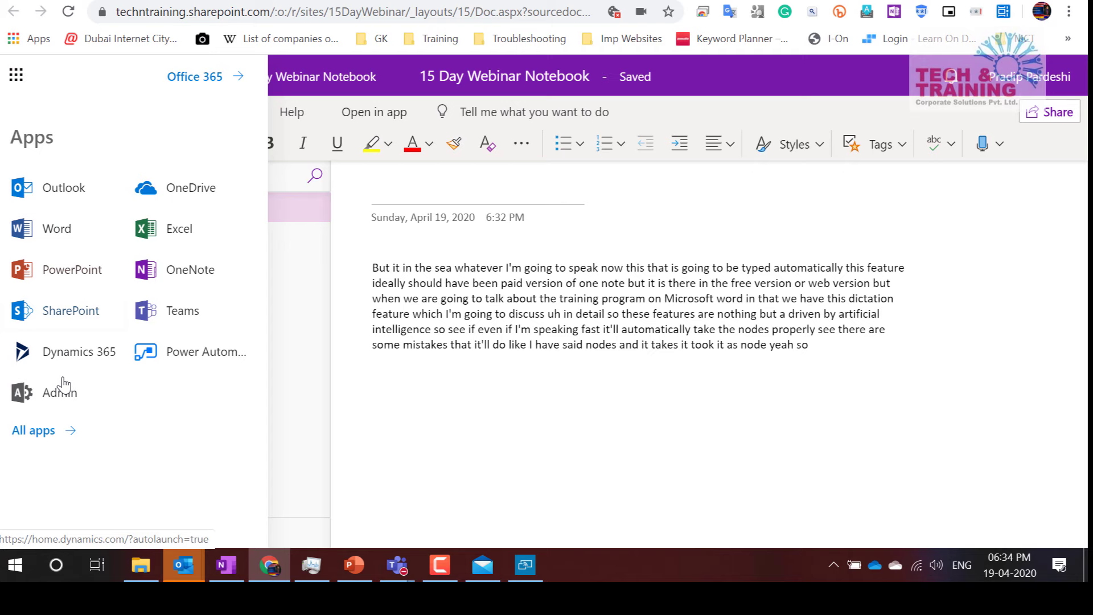
{"action": "left_click", "coordinate": [35, 432]}
{"action": "scroll", "coordinate": [144, 419], "scroll_direction": "down", "scroll_amount": 15}
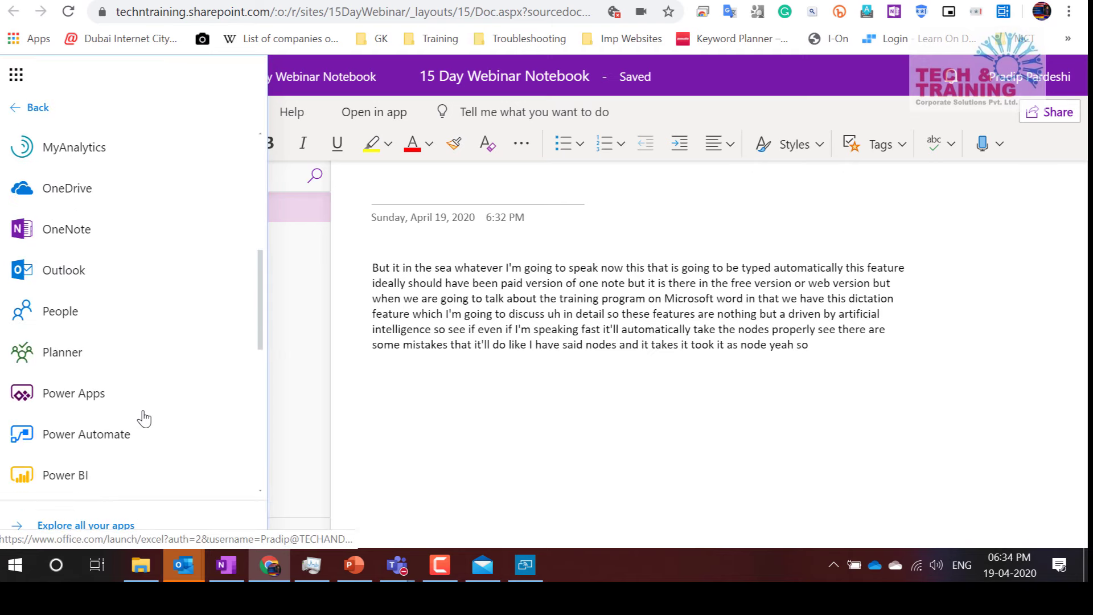
{"action": "scroll", "coordinate": [144, 419], "scroll_direction": "down", "scroll_amount": 1}
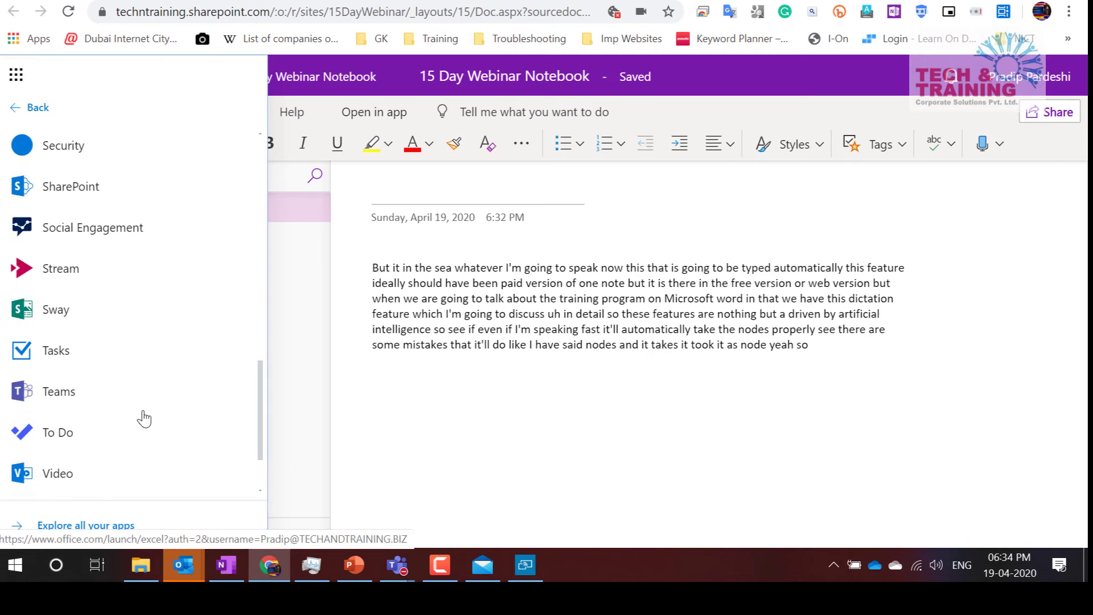
{"action": "left_click", "coordinate": [82, 273]}
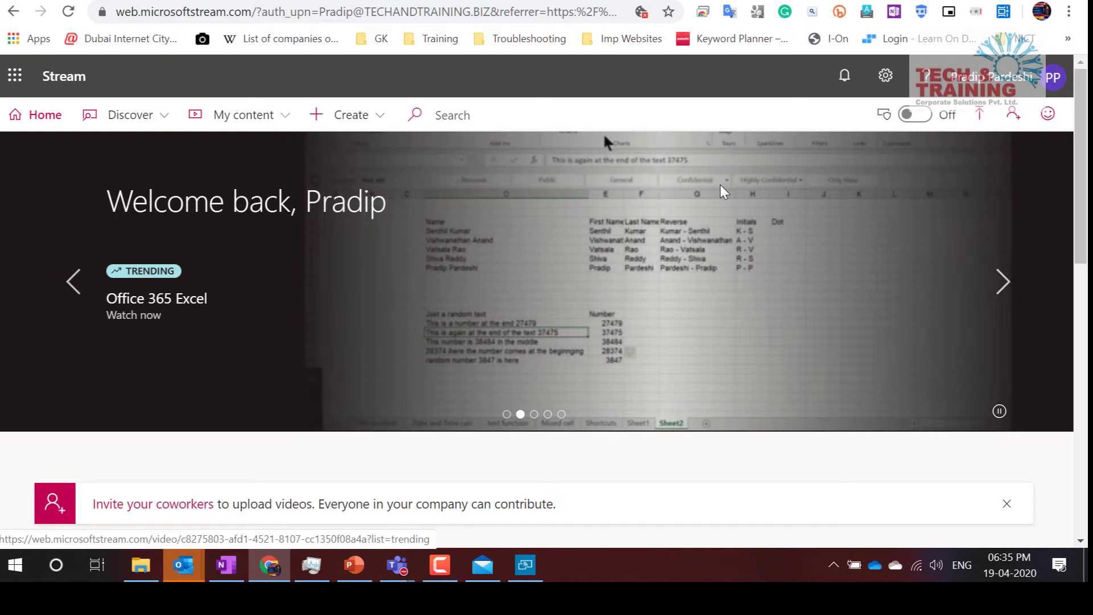
{"action": "left_click", "coordinate": [237, 567]}
Show OneNote's Insert ribbon features, then bring the Connect app forward
{"action": "left_click", "coordinate": [120, 11]}
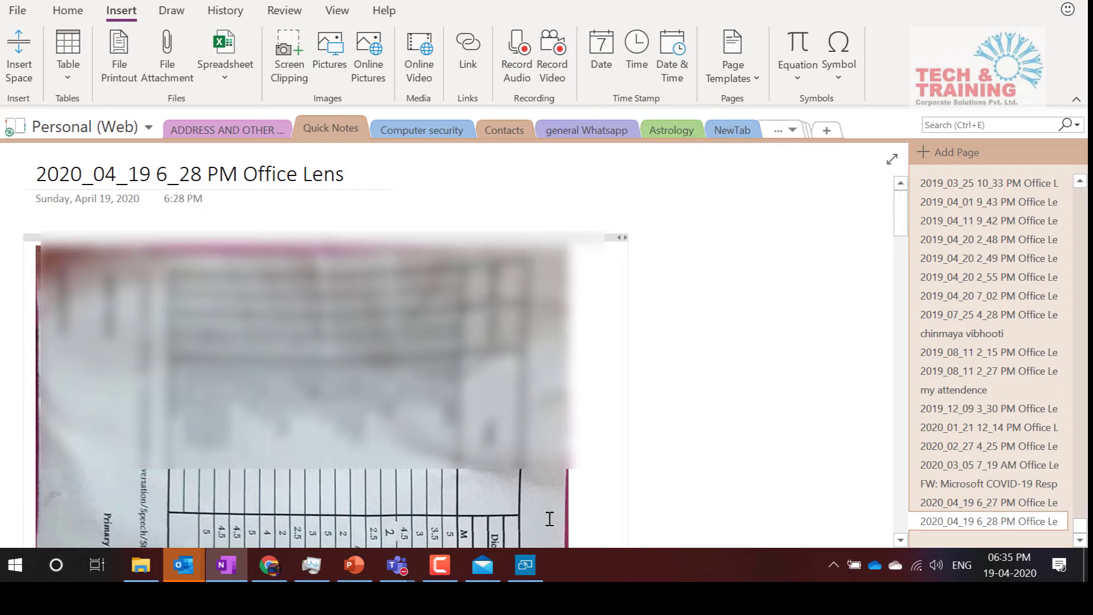
{"action": "left_click", "coordinate": [519, 579]}
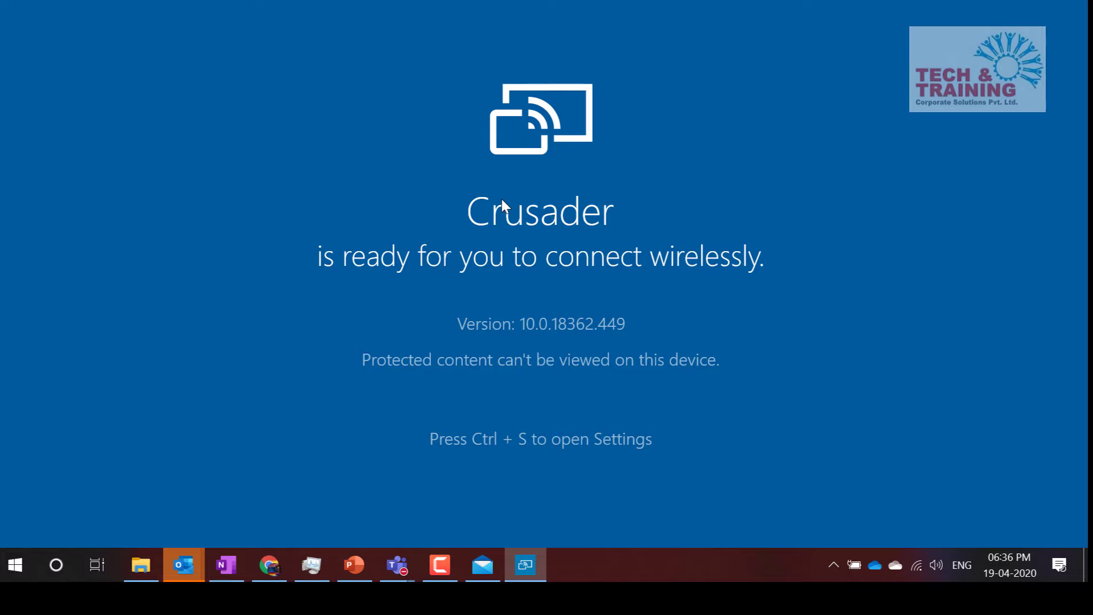
Close the Windows Connect app to return to the 6_28 PM Office Lens page
{"action": "left_click", "coordinate": [1071, 1]}
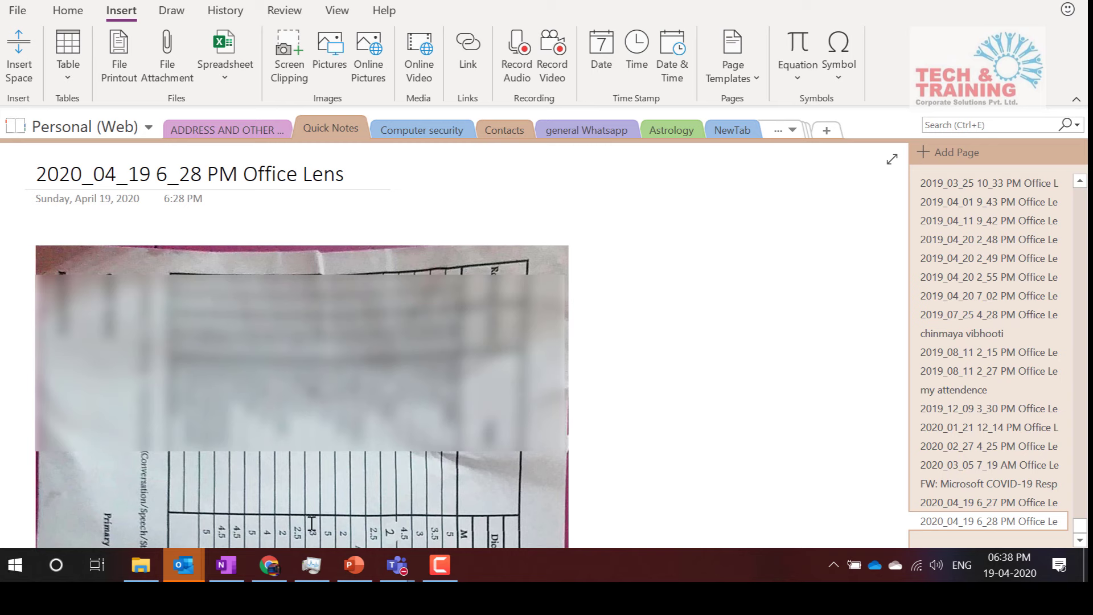
Switch from OneNote to PowerPoint, showing the closing 'Happy learning' slide 7 of 7
{"action": "left_click", "coordinate": [351, 572]}
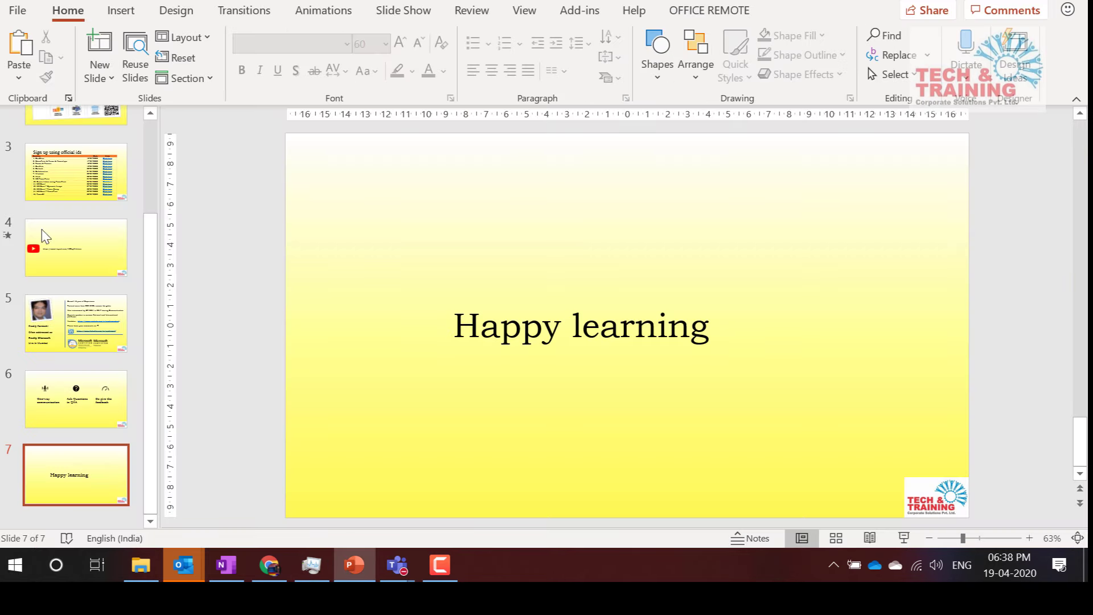